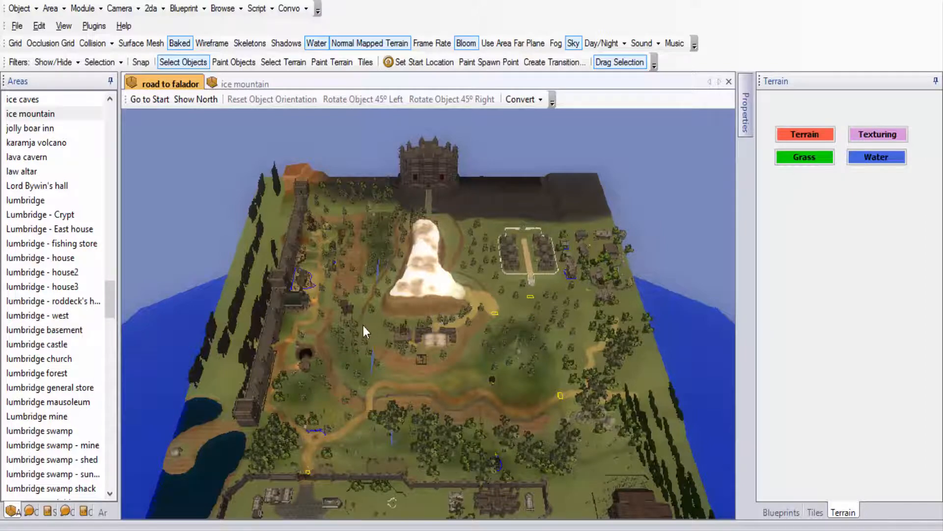
Step: Select the gate in the town wall of the road to falador area and look through its properties
middle_drag(364, 325, 421, 357)
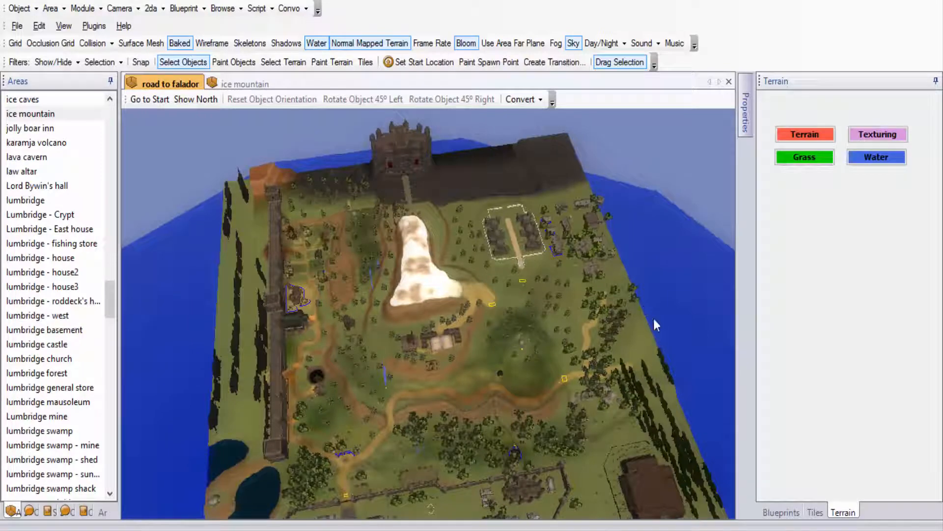
mouse_move(623, 378)
middle_down()
mouse_move(631, 358)
mouse_move(609, 339)
mouse_move(579, 373)
mouse_move(622, 381)
middle_up()
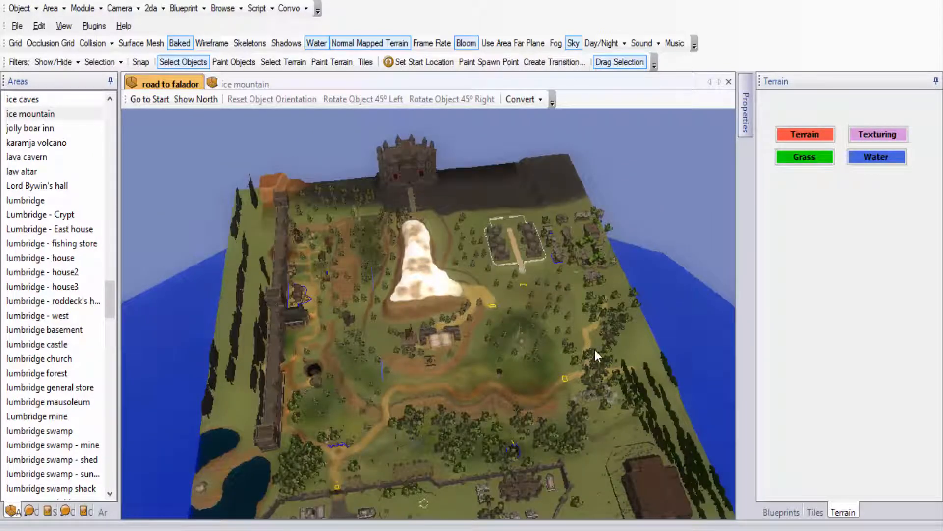
middle_drag(599, 343, 611, 220)
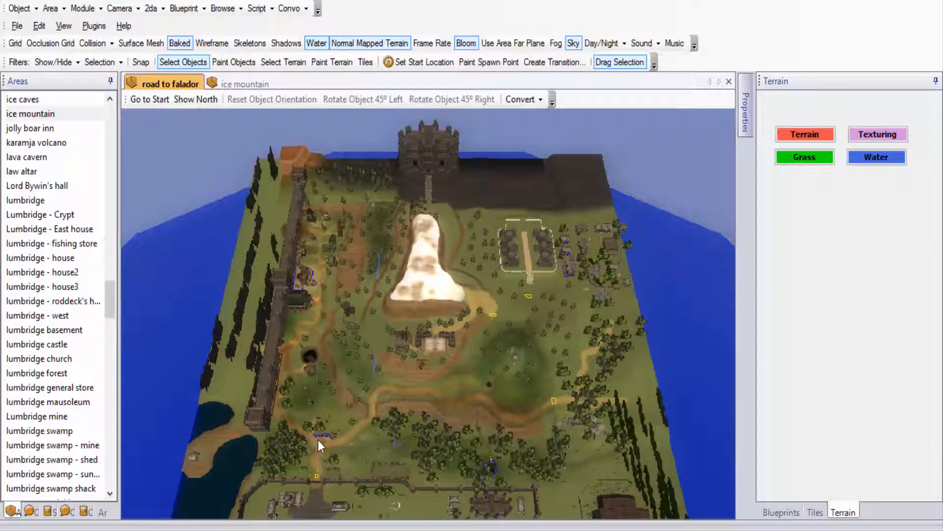
middle_drag(314, 492, 373, 406)
click(375, 399)
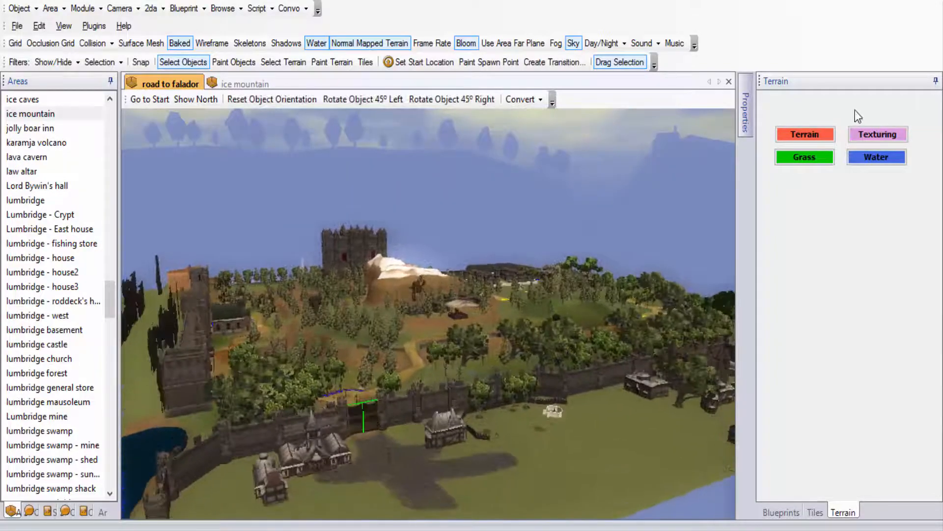
mouse_move(747, 228)
drag(730, 231, 725, 321)
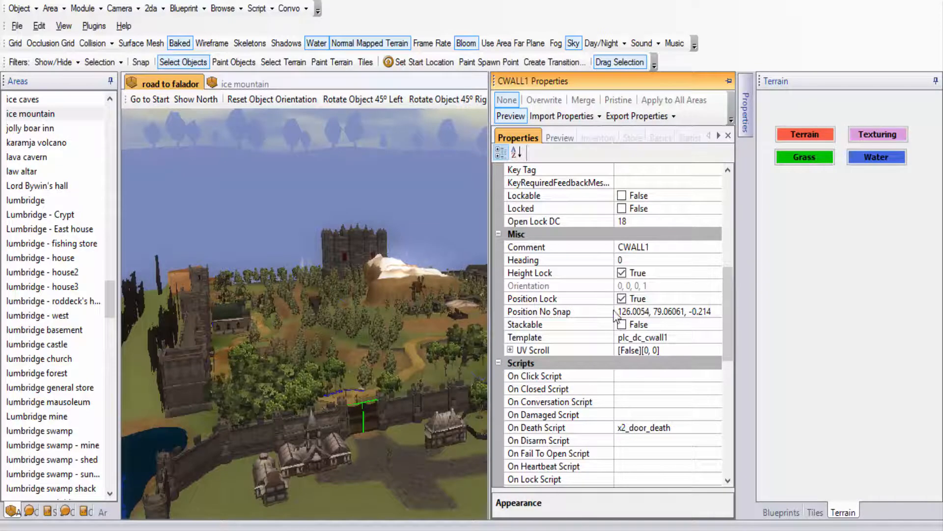
Step: Inspect the double gate in the town wall up close and check the commands available for it
middle_drag(338, 352, 421, 359)
scroll(425, 323, up, 3)
right_click(453, 390)
click(424, 411)
scroll(420, 359, down, 5)
right_click(422, 361)
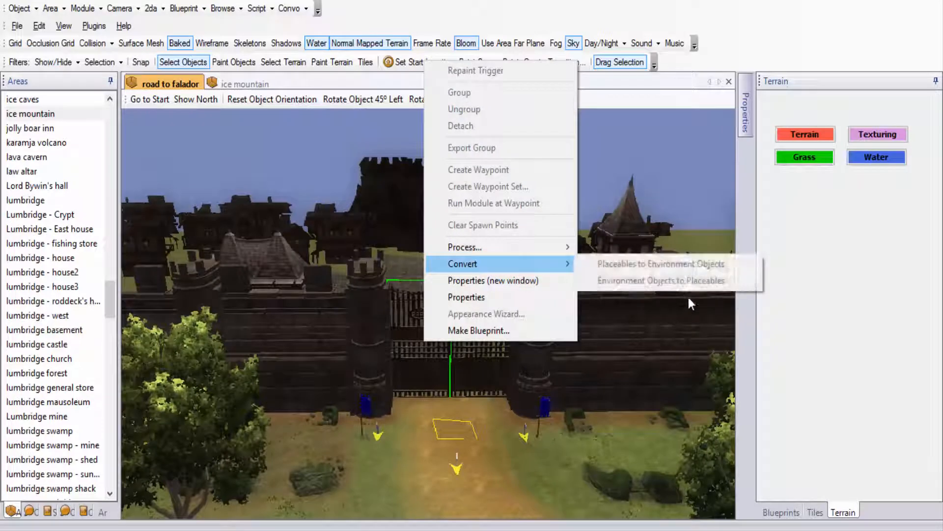
click(542, 435)
click(447, 339)
right_click(446, 339)
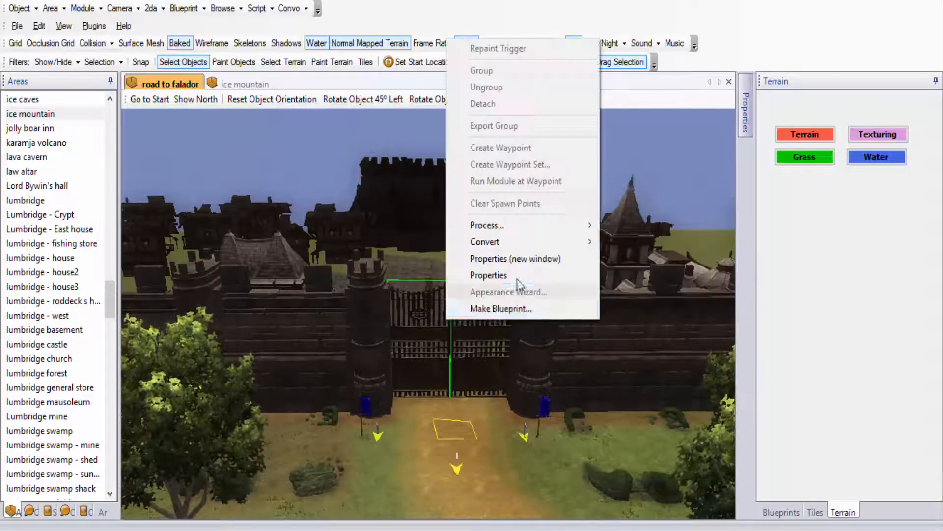
click(560, 406)
click(463, 352)
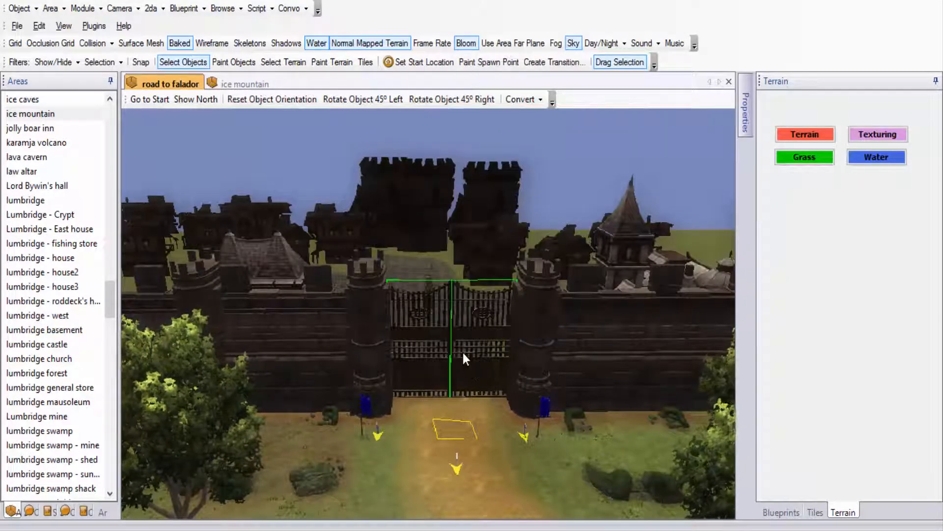
Step: Exclude trees from the object types that can be selected in the area
middle_drag(514, 231, 435, 306)
click(464, 302)
click(411, 279)
click(425, 280)
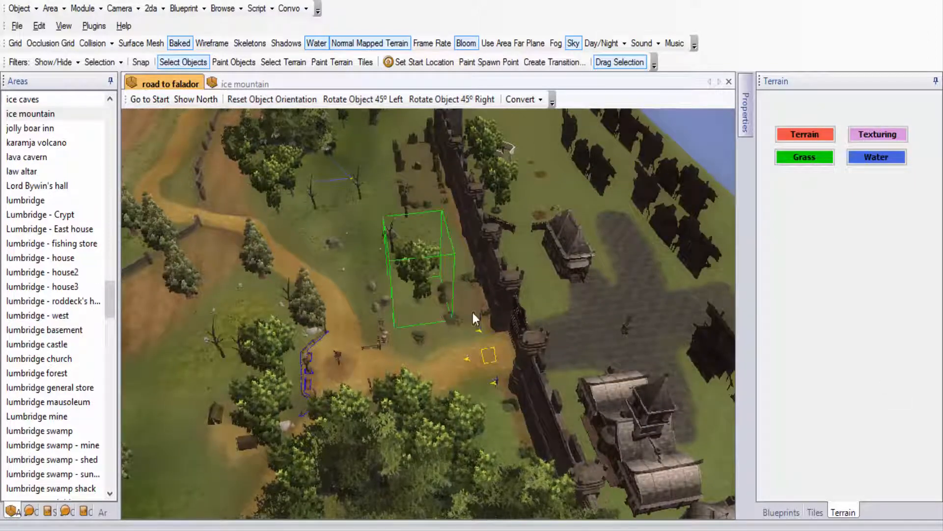
click(413, 417)
click(100, 62)
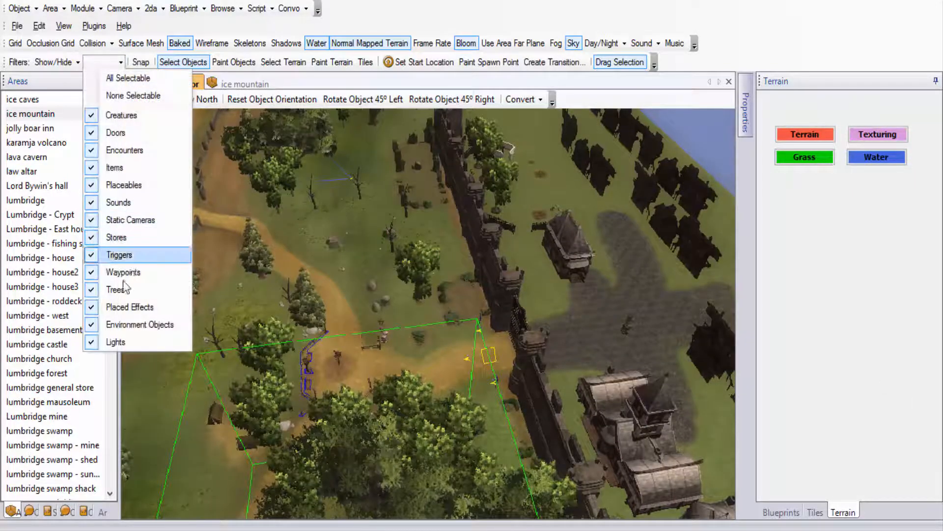
click(113, 289)
Step: Examine the layout of the road to falador area from several angles, including the town wall, roads and mountain
middle_drag(330, 258, 609, 329)
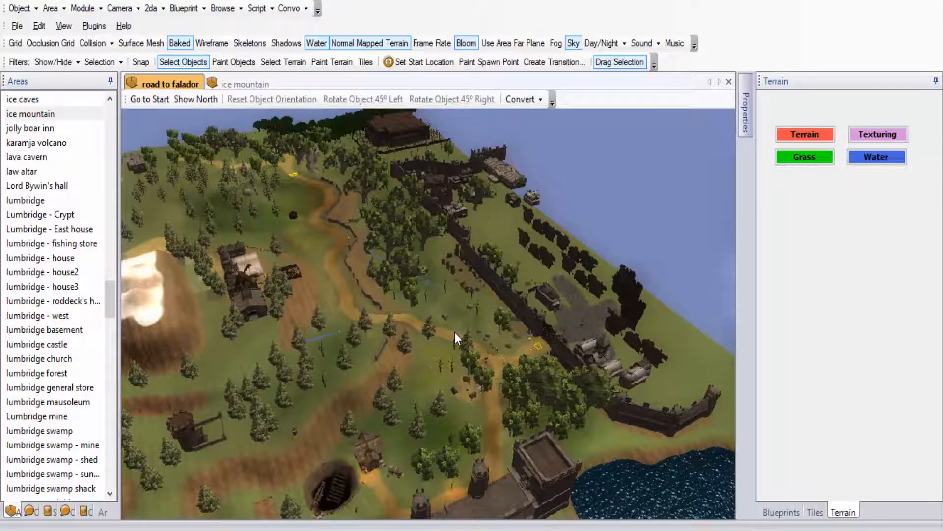
middle_drag(455, 332, 316, 340)
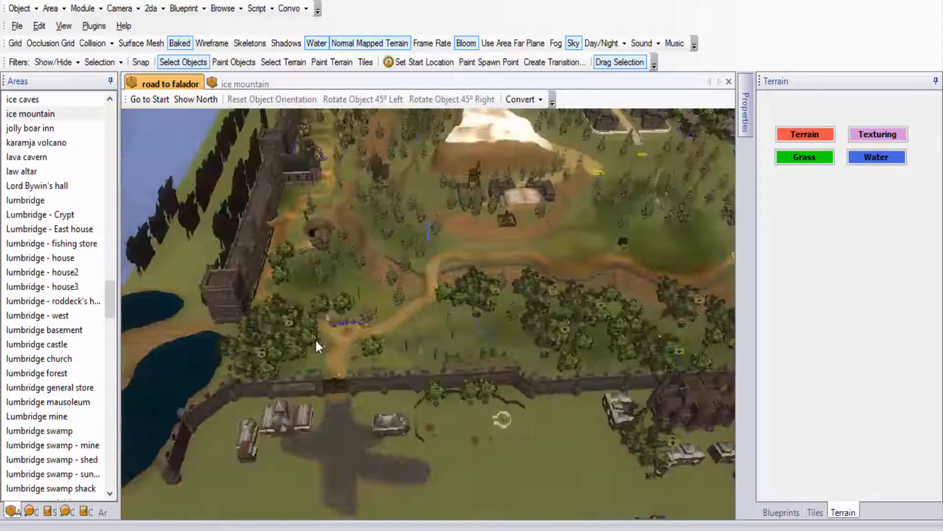
middle_drag(347, 440, 310, 481)
mouse_move(557, 291)
middle_down()
mouse_move(427, 441)
mouse_move(452, 368)
mouse_move(403, 405)
middle_up()
scroll(403, 405, down, 5)
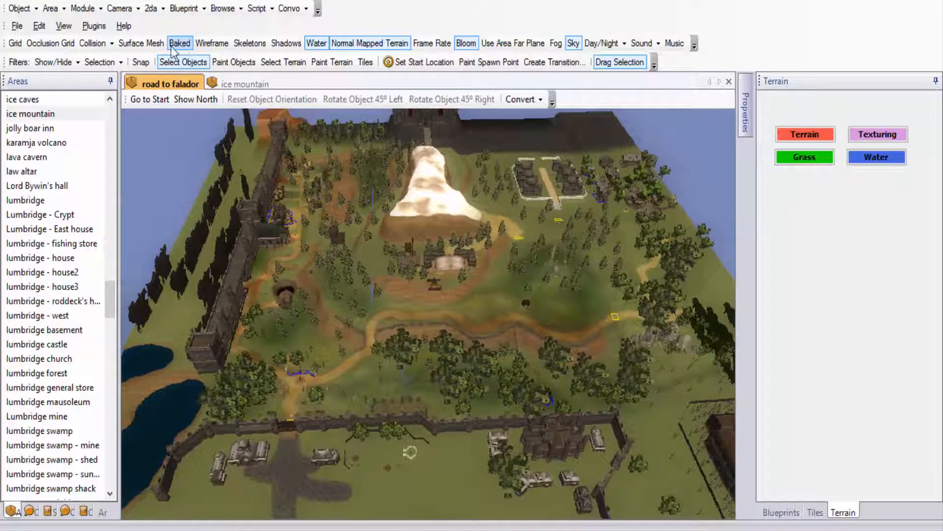
middle_drag(258, 158, 377, 254)
scroll(370, 294, down, 4)
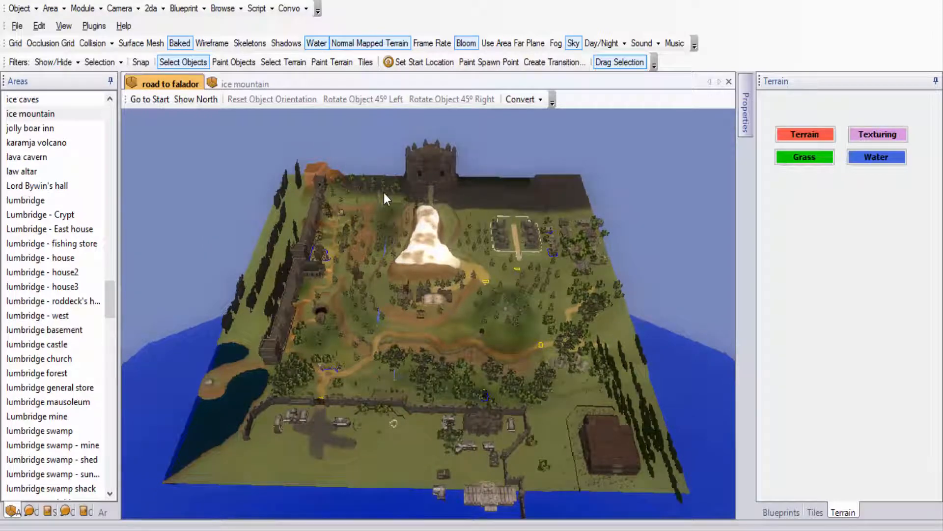
middle_drag(384, 193, 383, 199)
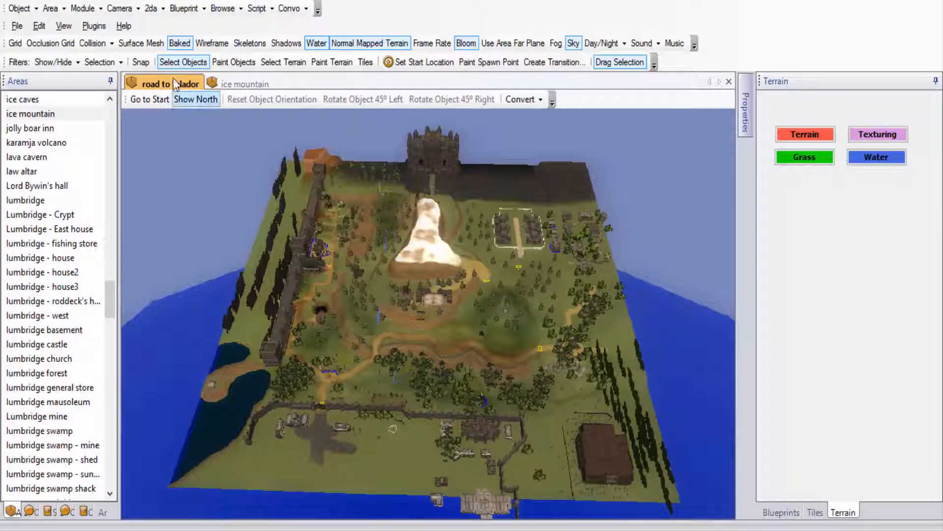
Step: Display the surface mesh over the road to falador area for inspection and hide it again
click(137, 43)
middle_drag(364, 196, 367, 225)
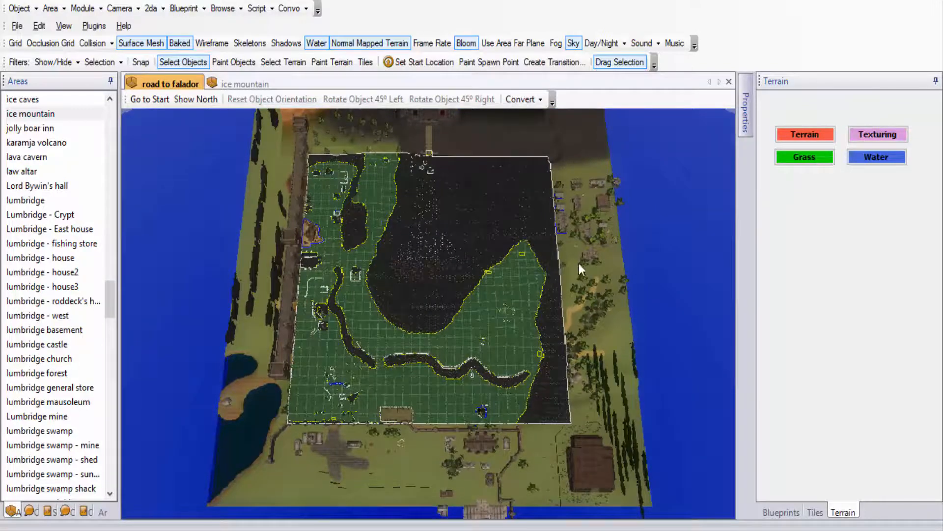
click(141, 44)
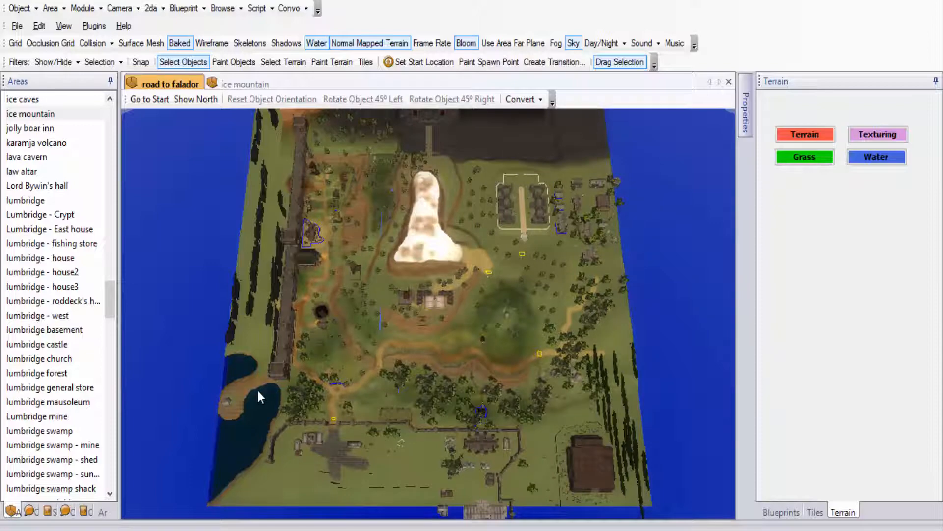
middle_drag(257, 389, 570, 309)
middle_drag(526, 366, 262, 317)
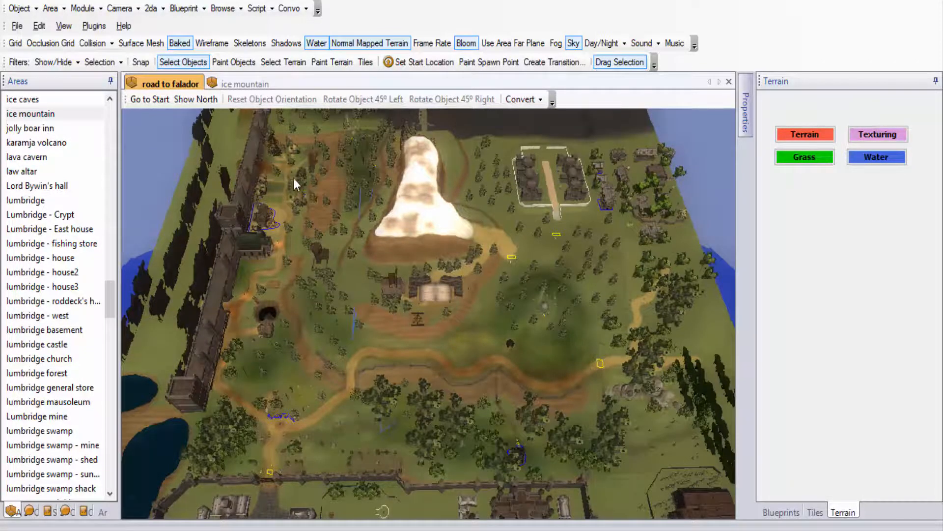
mouse_move(294, 178)
middle_down()
mouse_move(295, 165)
mouse_move(300, 177)
middle_up()
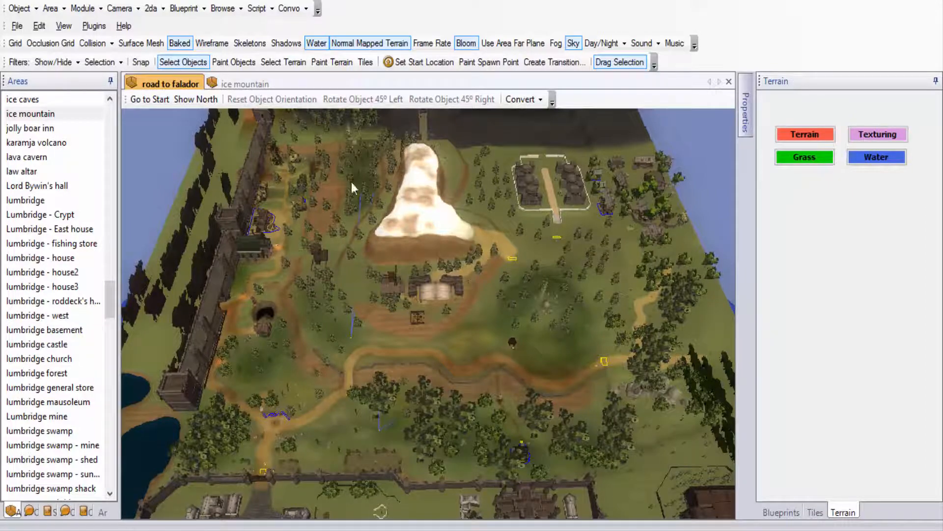
Step: Bring up the ice mountain area and examine the mountain and the forest in front of it
click(255, 85)
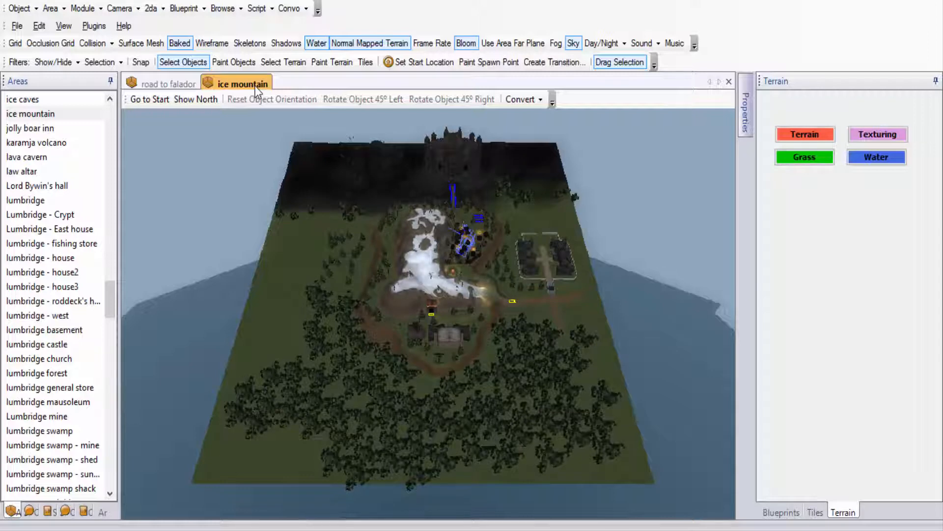
scroll(401, 194, up, 3)
scroll(309, 343, up, 1)
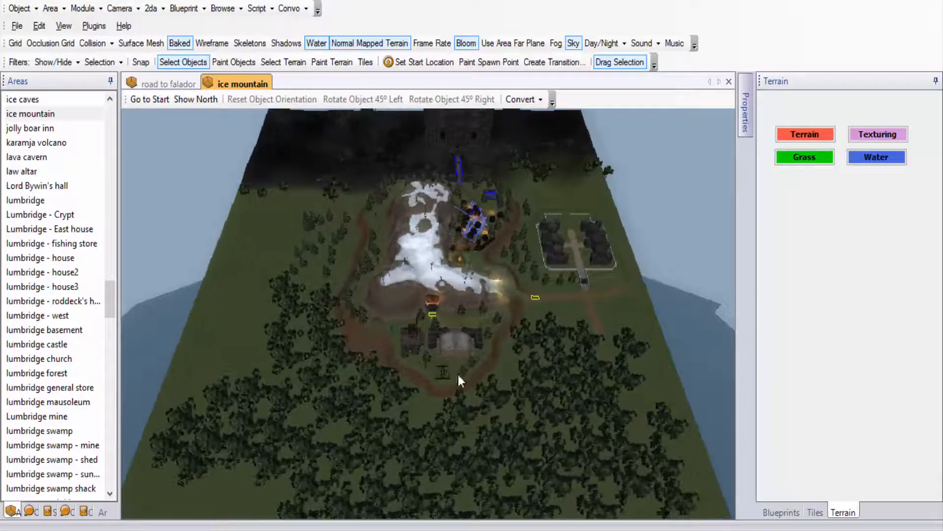
scroll(460, 375, down, 5)
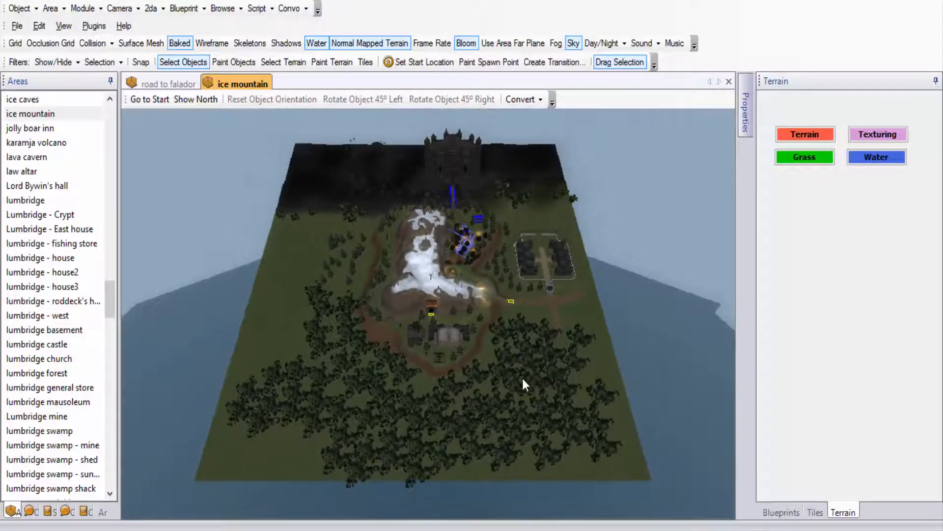
drag(296, 354, 384, 440)
drag(601, 351, 489, 464)
Step: Alternate between the road to falador and ice mountain areas to compare their layouts
click(190, 85)
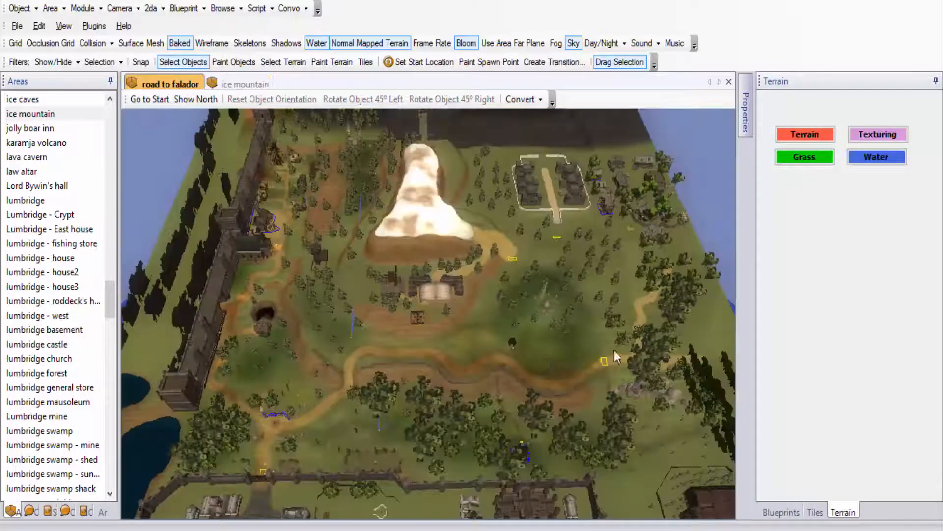
click(243, 84)
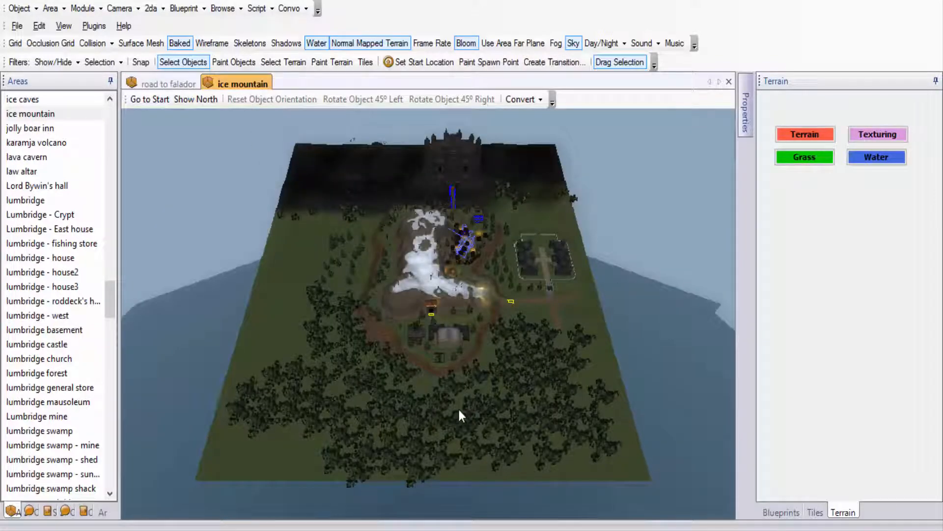
scroll(480, 400, up, 5)
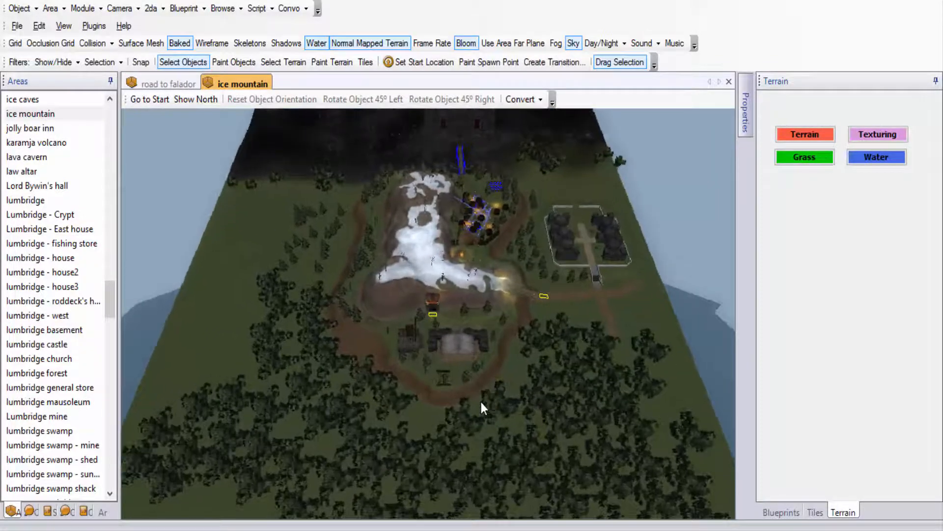
scroll(482, 401, down, 3)
click(170, 83)
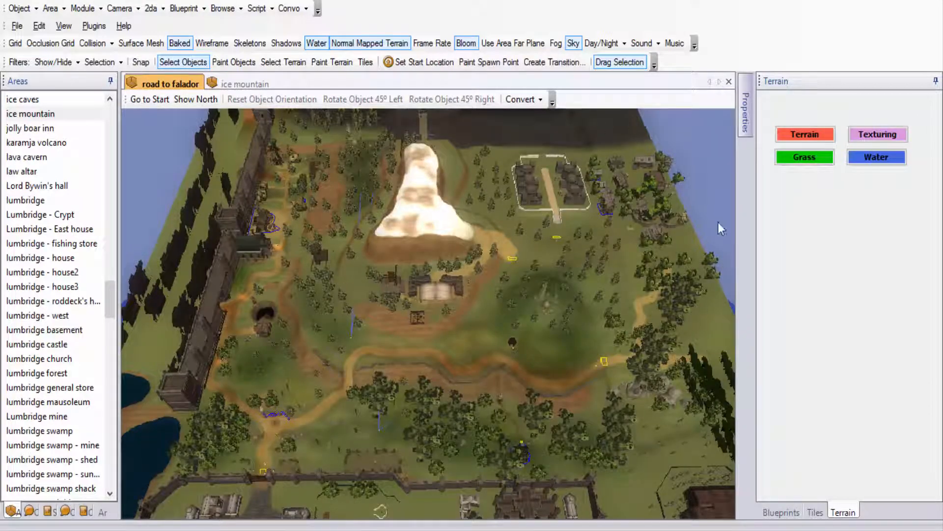
click(245, 84)
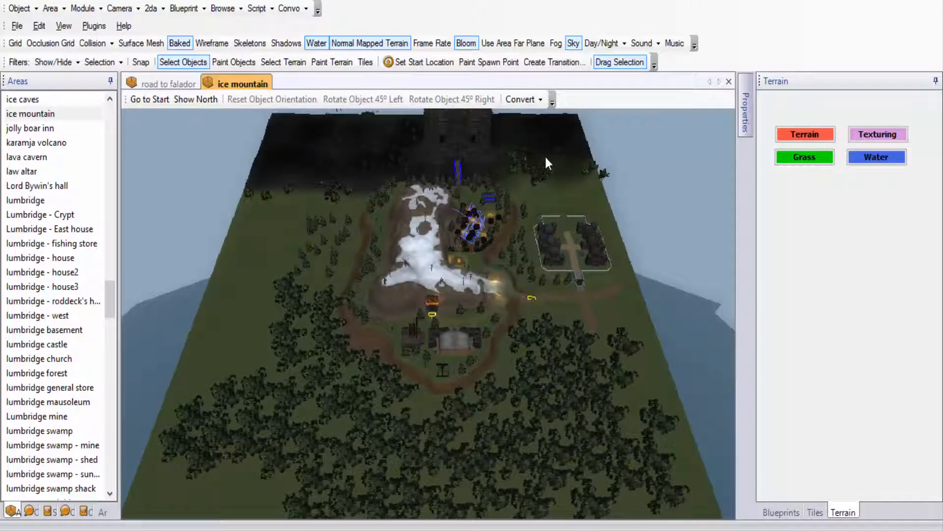
scroll(230, 265, down, 3)
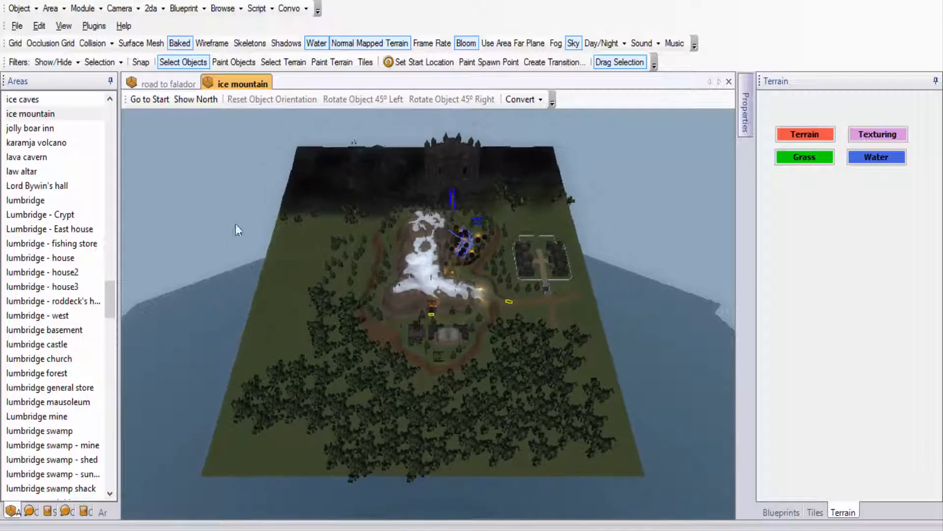
middle_drag(304, 249, 350, 344)
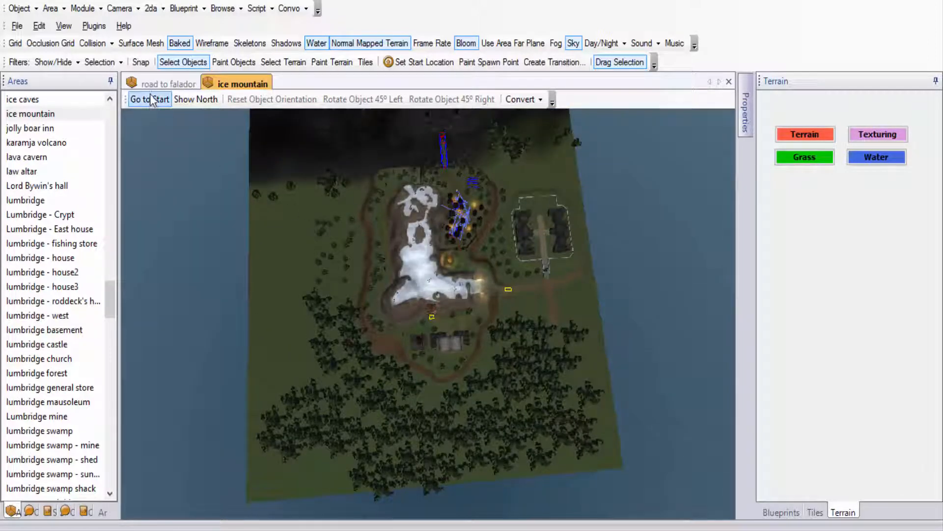
click(169, 83)
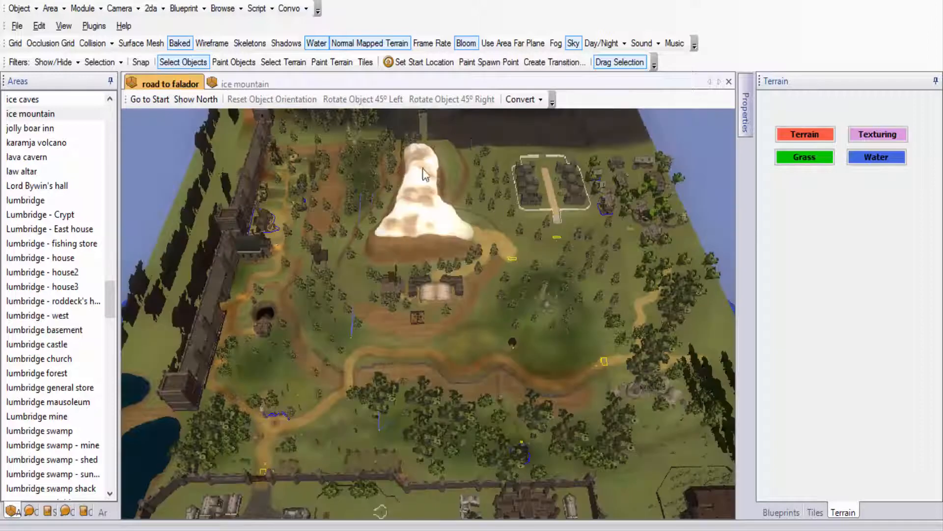
Step: Turn on the grid and the occlusion grid for the road to falador area
middle_drag(346, 240, 412, 457)
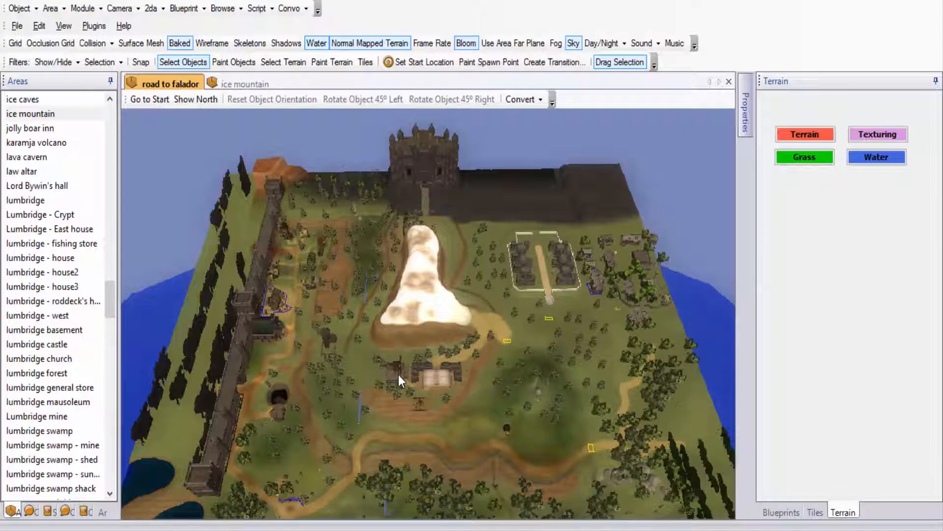
scroll(399, 374, up, 5)
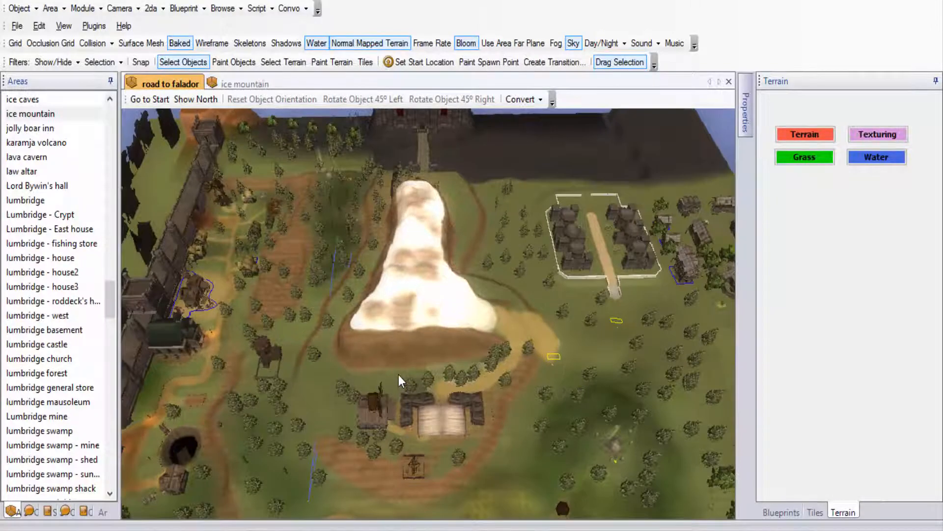
scroll(399, 375, up, 1)
scroll(99, 133, down, 1)
click(17, 44)
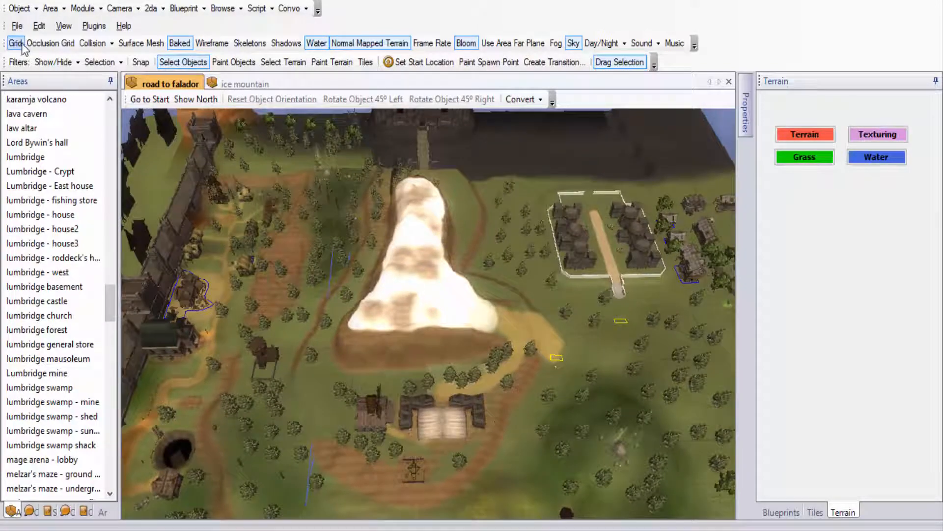
click(47, 44)
scroll(336, 337, down, 5)
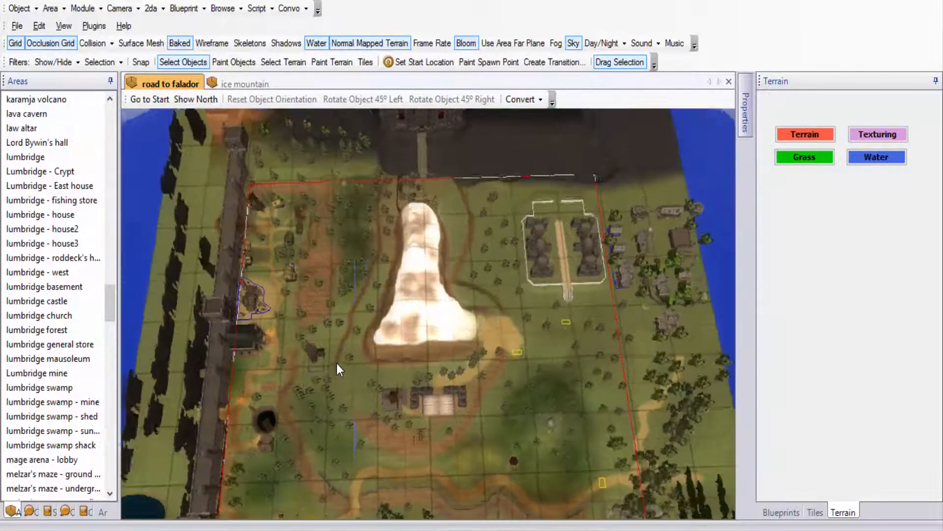
scroll(337, 367, down, 3)
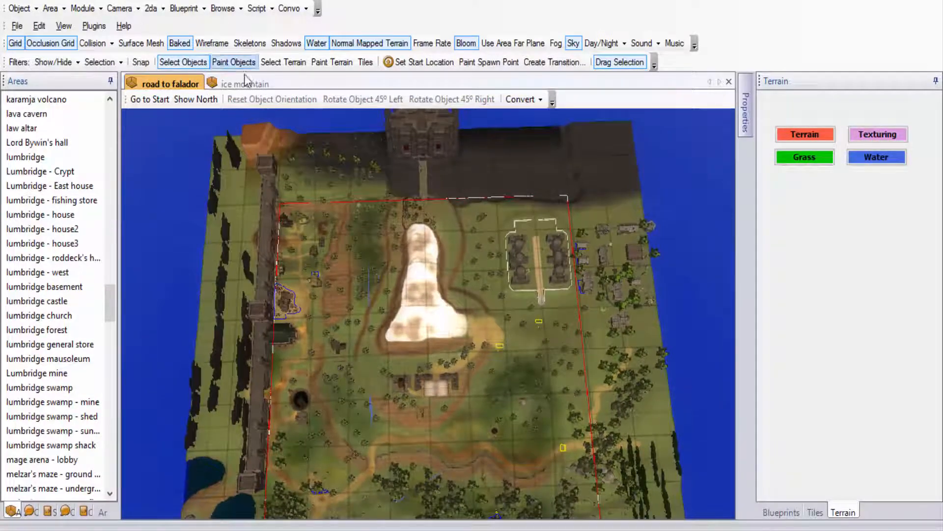
Step: Switch between the ice mountain and road to falador areas to compare their grids and walkable boundaries
click(253, 87)
scroll(384, 213, up, 3)
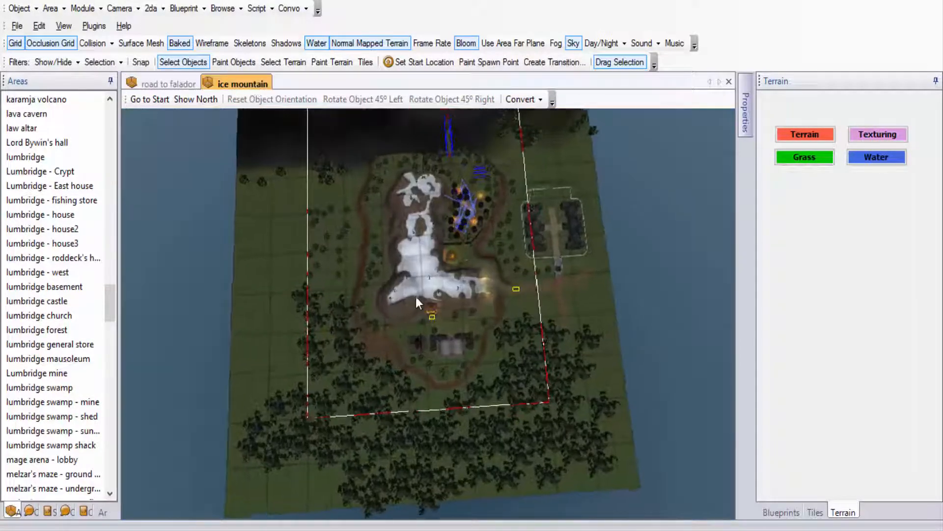
scroll(406, 305, up, 1)
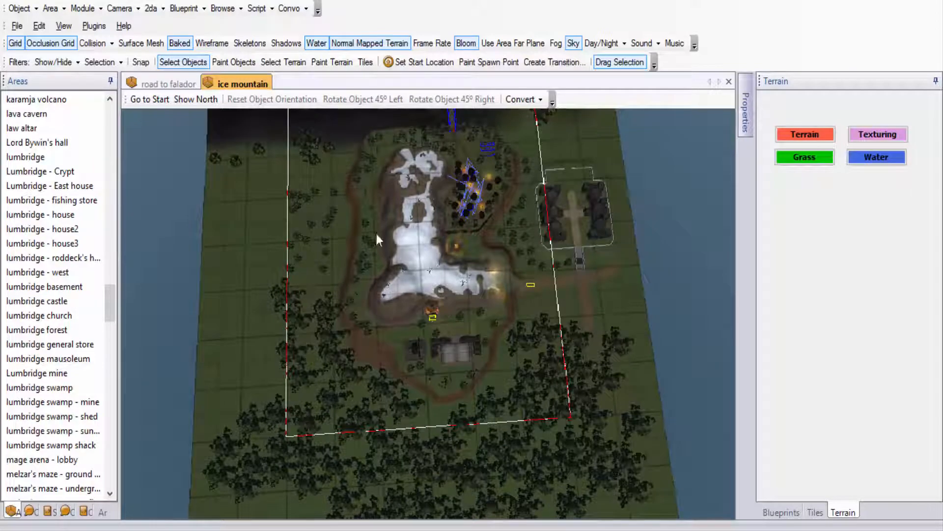
click(167, 83)
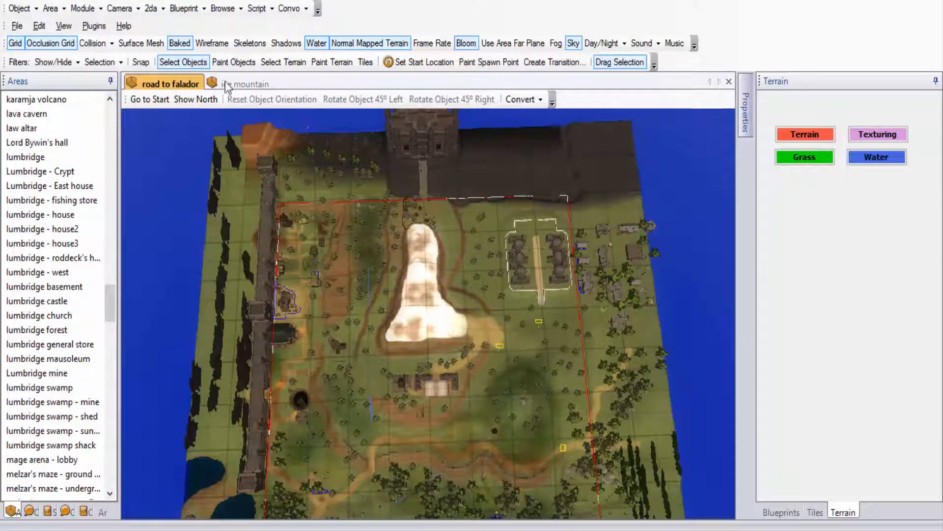
click(240, 84)
Step: Examine the ice mountain area's grid tiles, mountain, outer boundary and the land bordering it
middle_drag(345, 182, 340, 183)
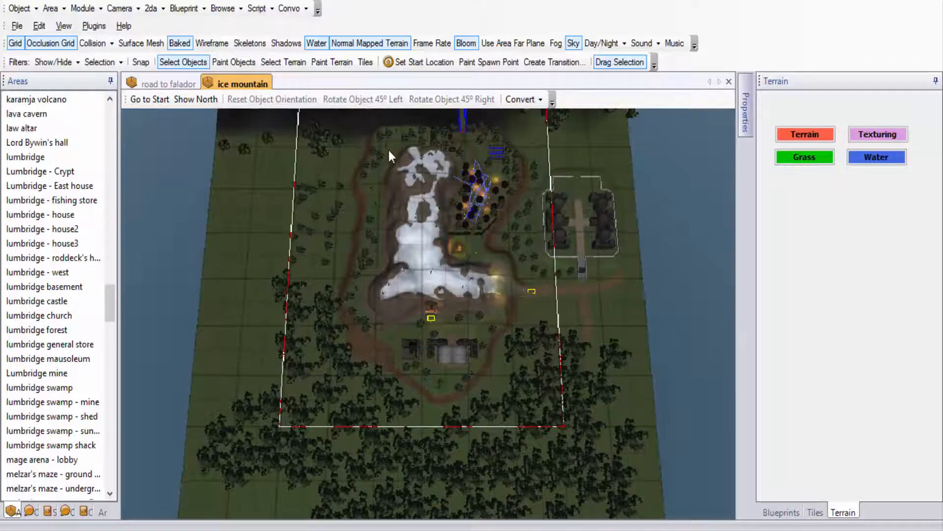
middle_drag(459, 223, 405, 432)
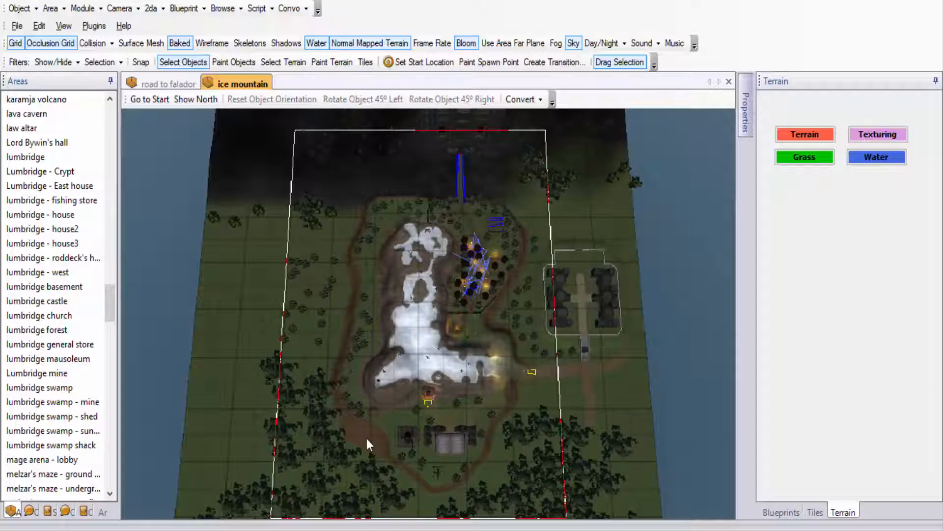
scroll(366, 439, down, 1)
scroll(367, 438, up, 1)
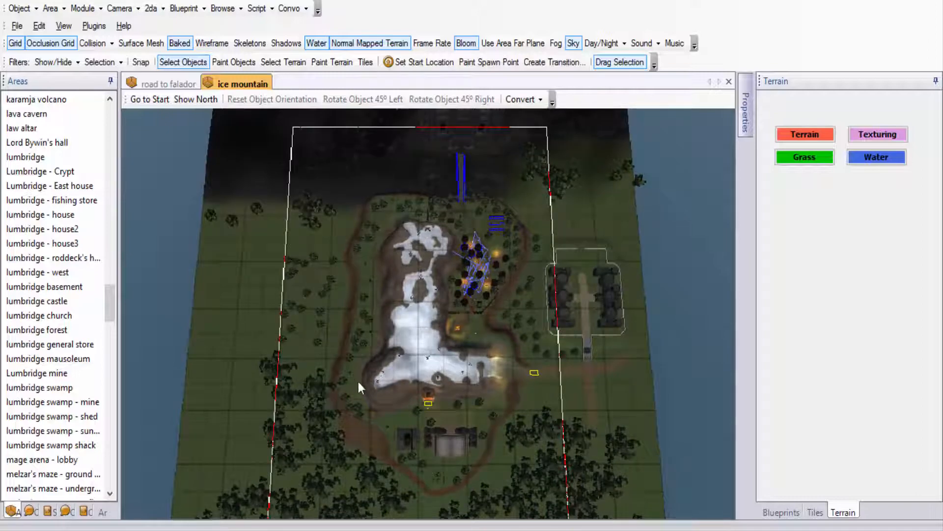
scroll(391, 385, up, 1)
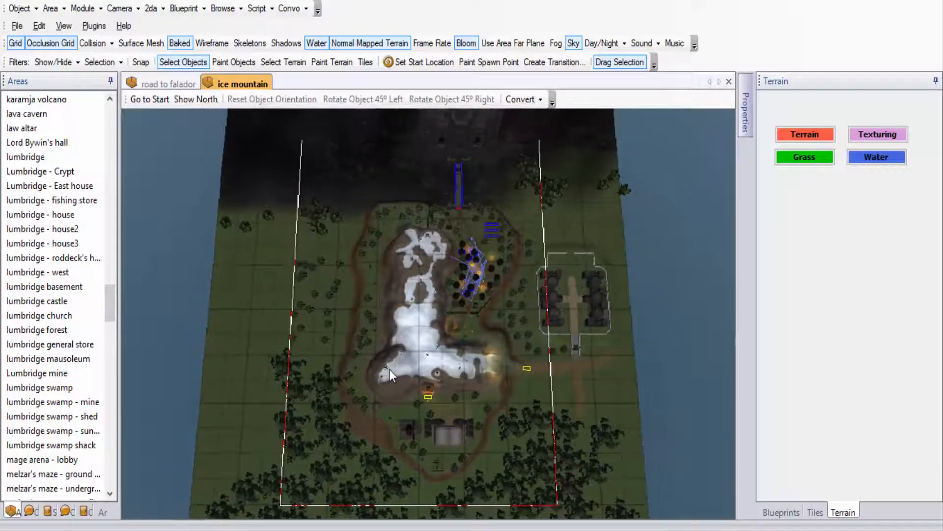
scroll(390, 370, up, 1)
scroll(389, 370, up, 1)
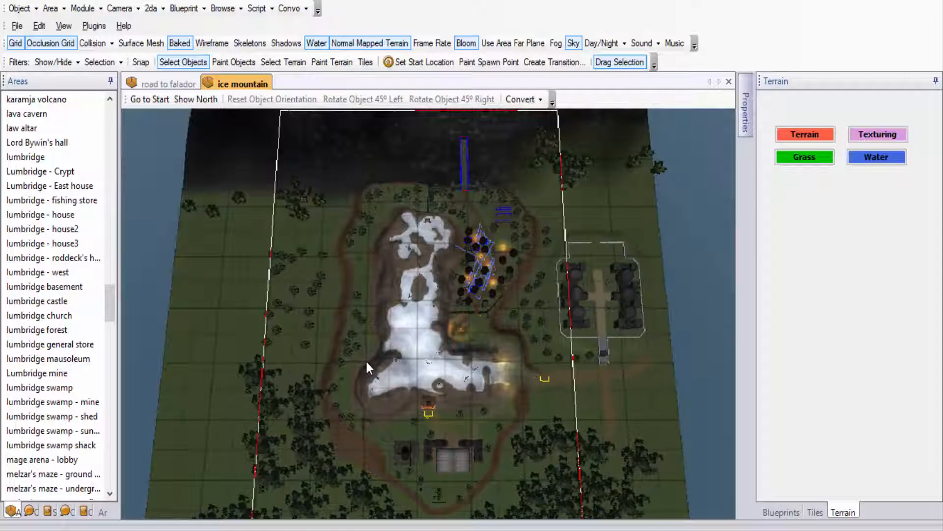
drag(368, 361, 412, 418)
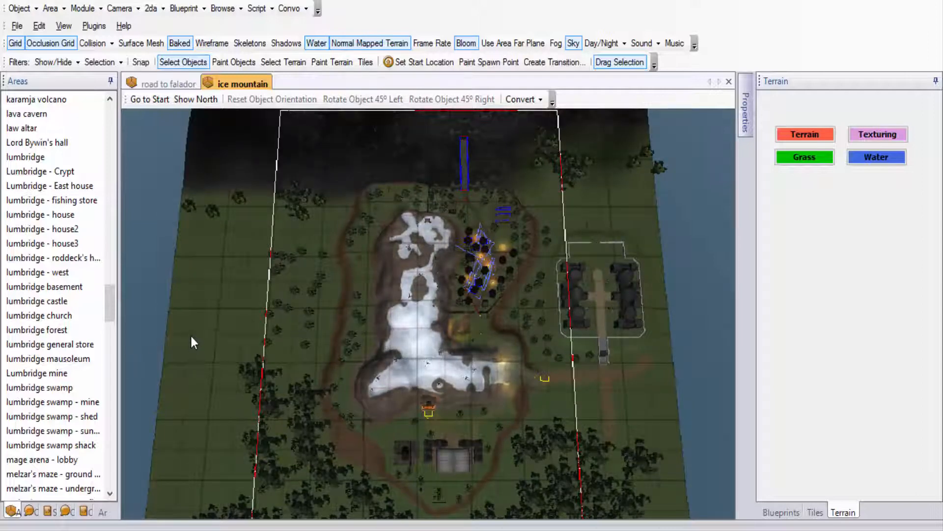
drag(216, 355, 167, 306)
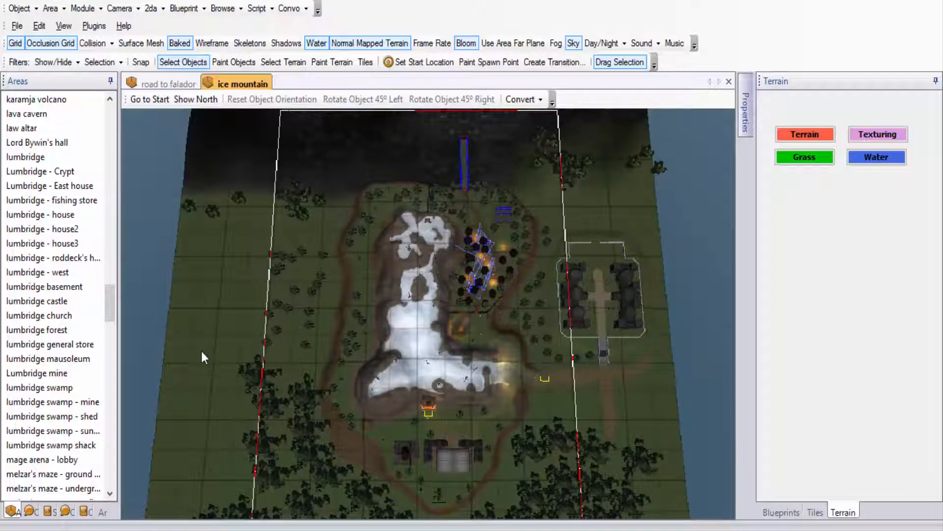
scroll(286, 392, down, 3)
scroll(296, 394, down, 3)
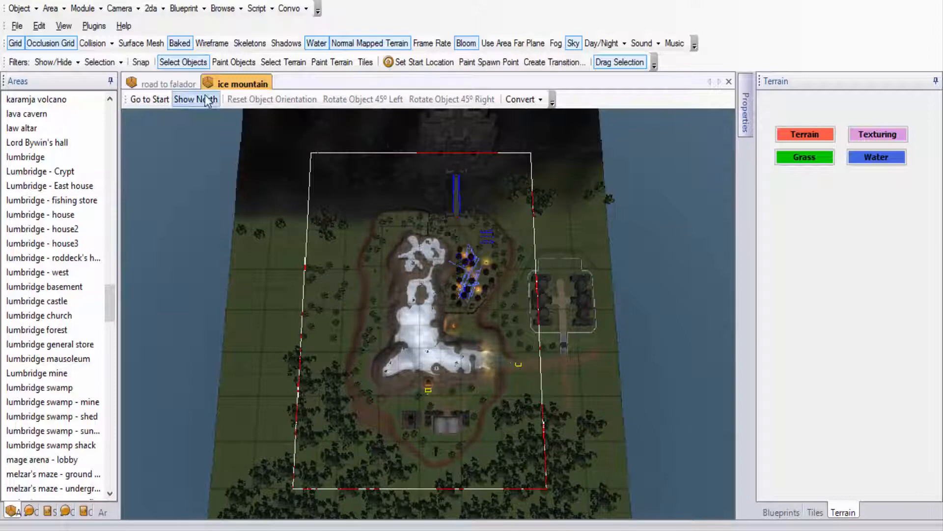
Step: Compare the size and shape of the snowy mountain in the road to falador and ice mountain areas
click(177, 84)
scroll(386, 325, up, 5)
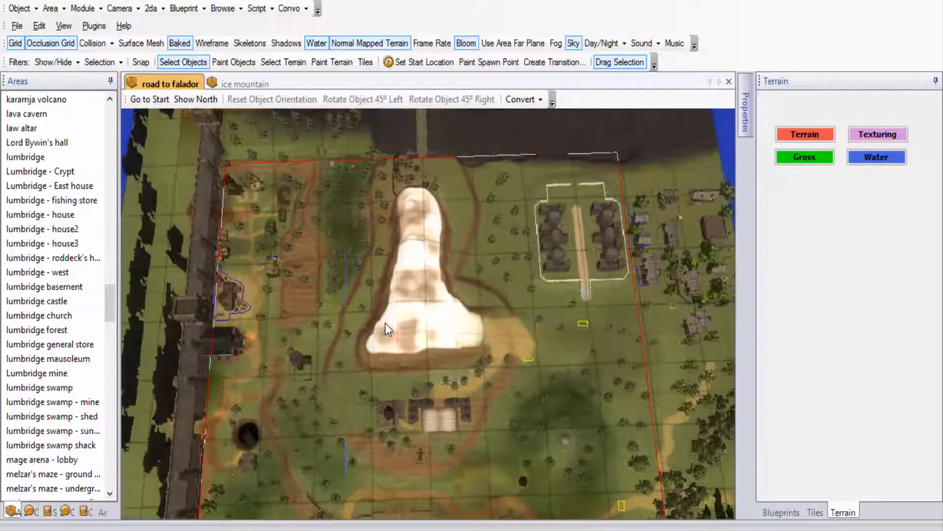
click(231, 83)
scroll(338, 282, up, 2)
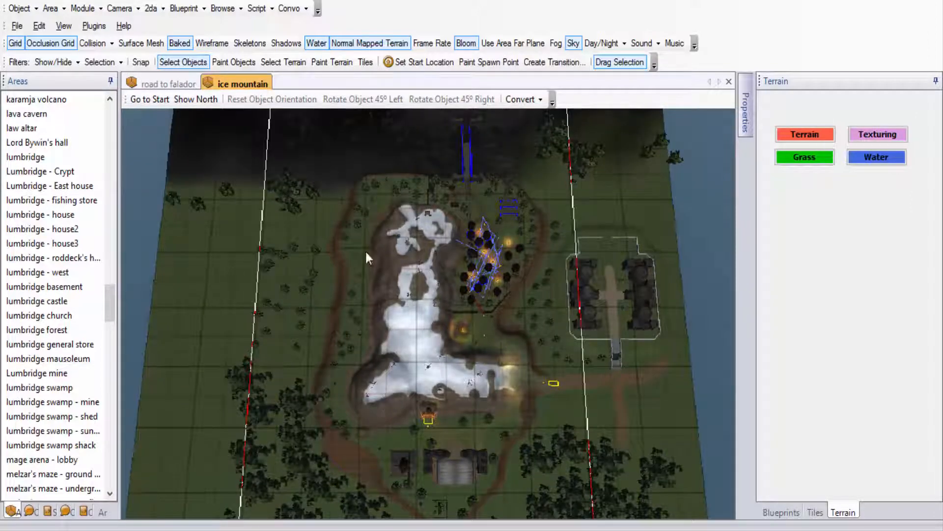
scroll(440, 419, down, 1)
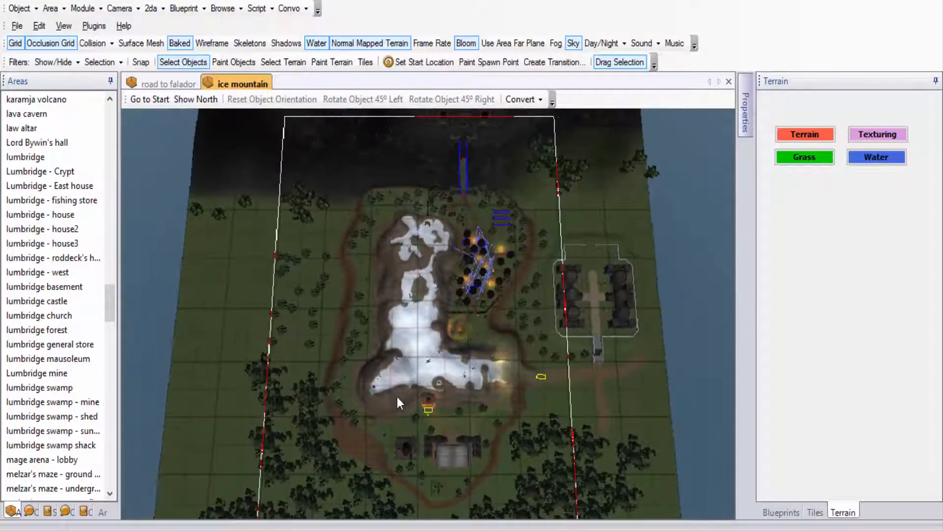
scroll(445, 382, up, 1)
click(162, 83)
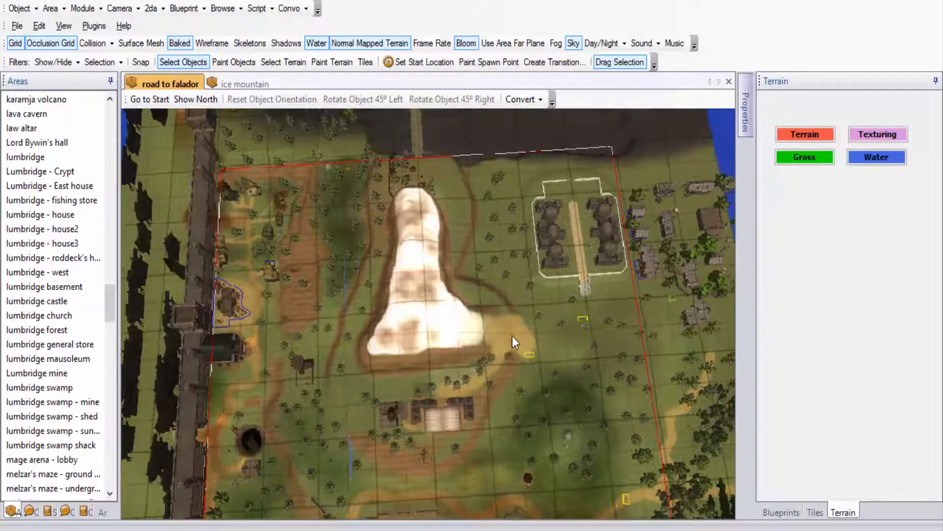
Step: Alternate between both areas to compare the transitions, paths and walled compound beside the mountain
click(241, 85)
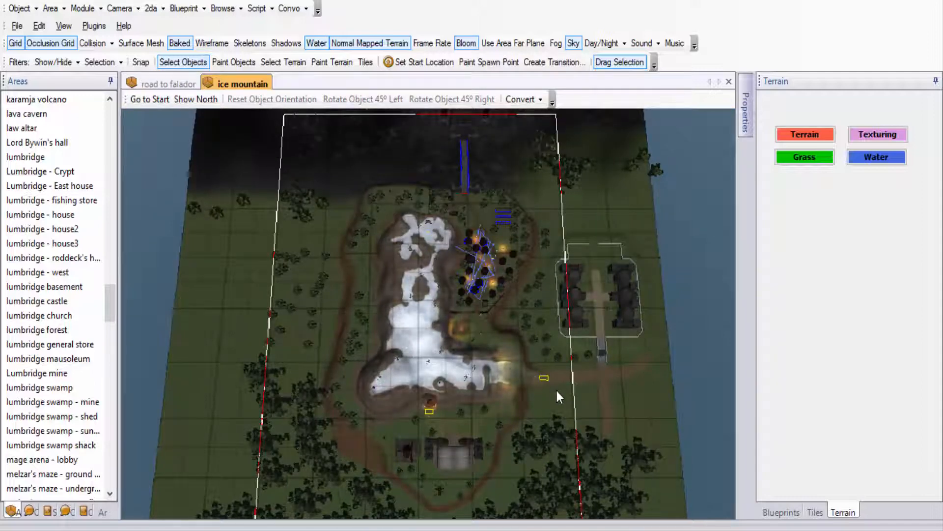
click(173, 85)
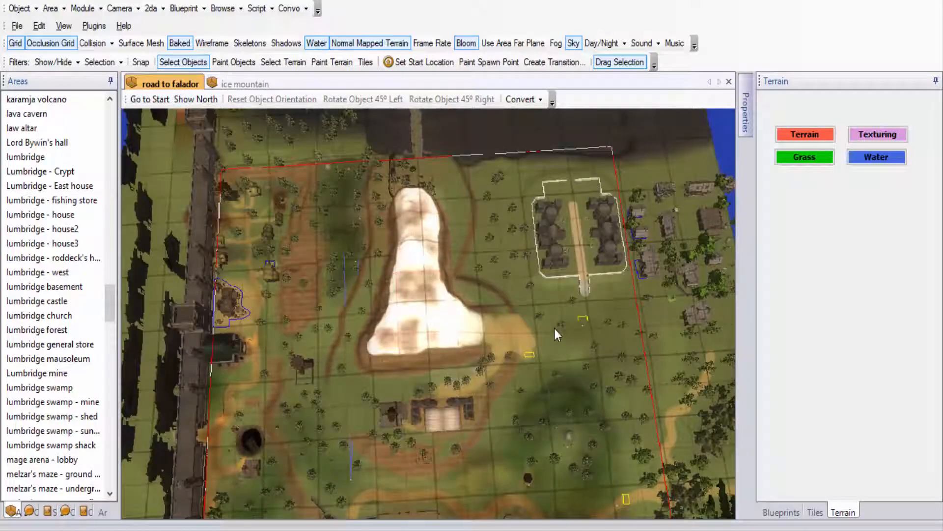
click(238, 85)
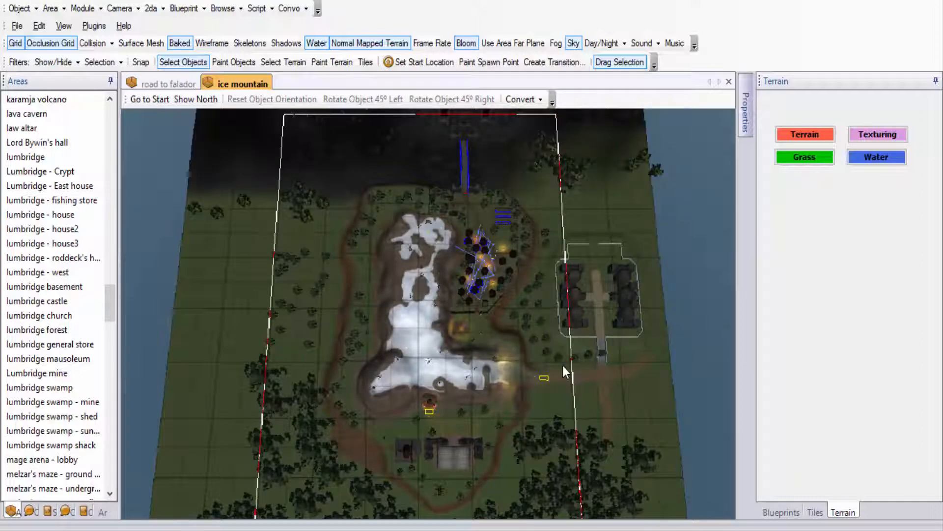
middle_drag(566, 422, 567, 429)
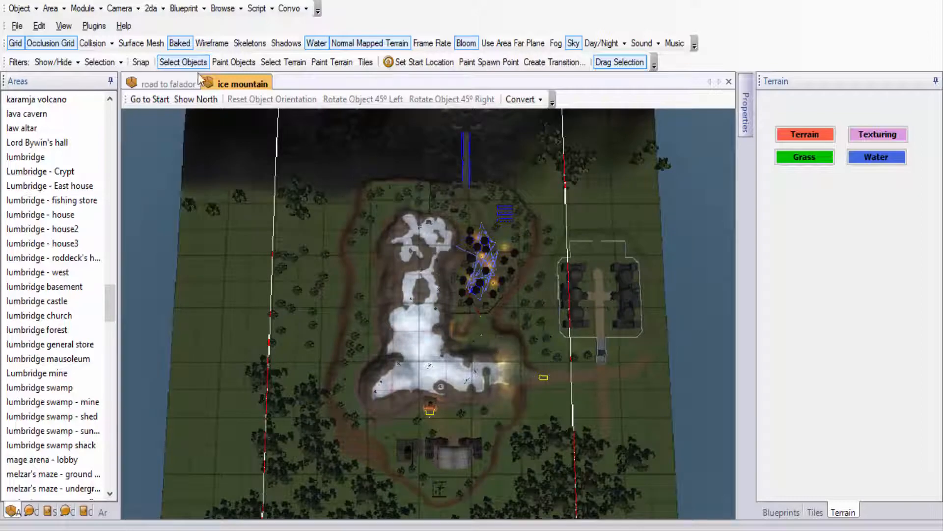
click(181, 84)
click(238, 86)
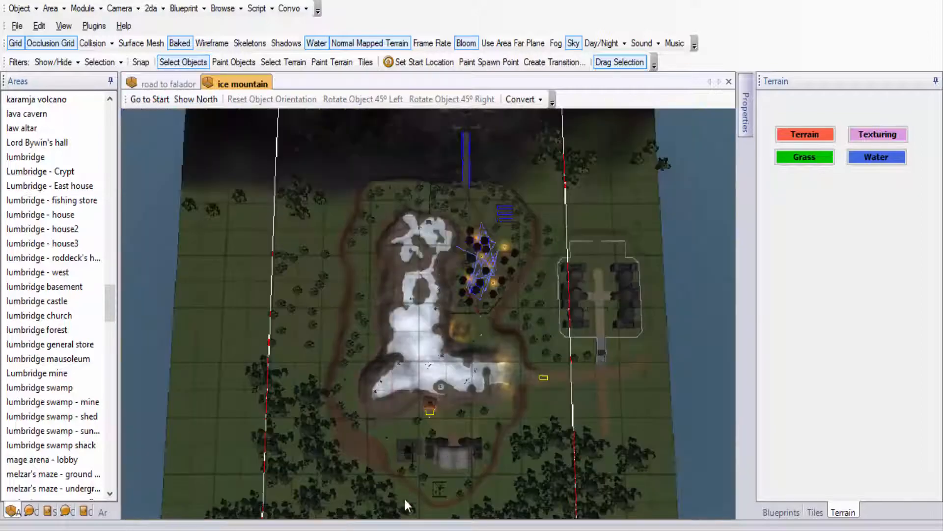
click(164, 83)
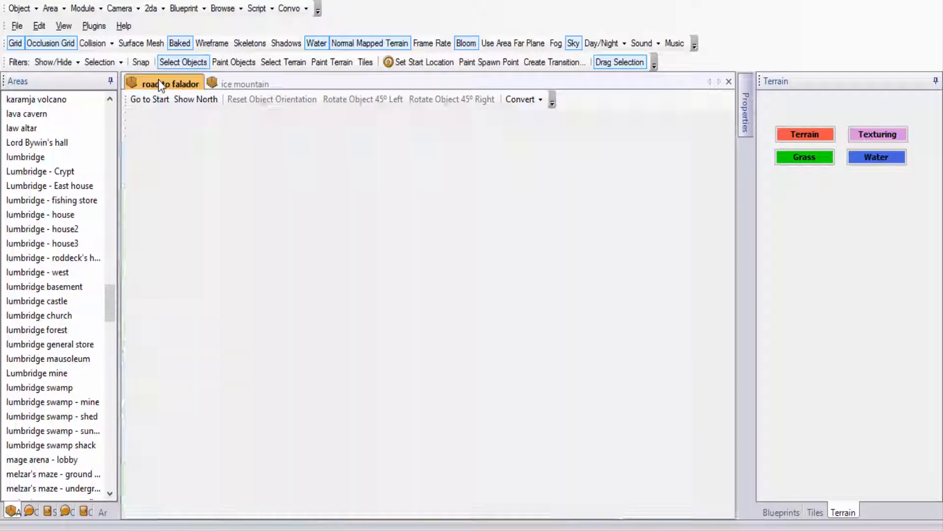
middle_drag(379, 273, 344, 225)
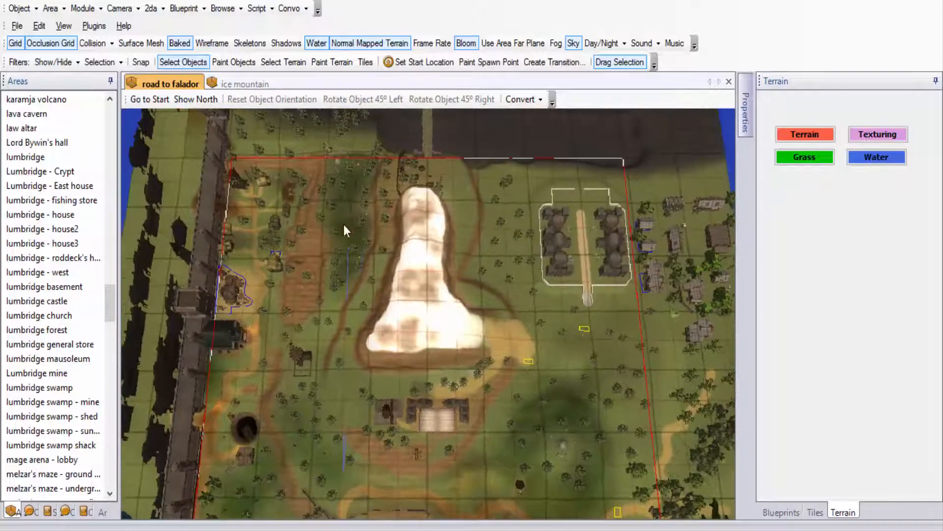
click(253, 86)
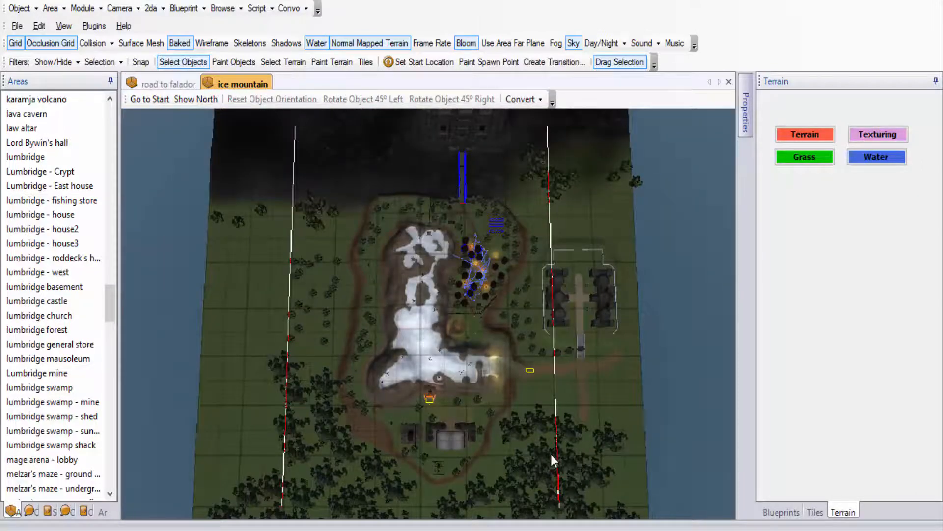
Step: Box-select the objects on and around the mountain in the ice mountain area and clear the selection
drag(555, 453, 375, 112)
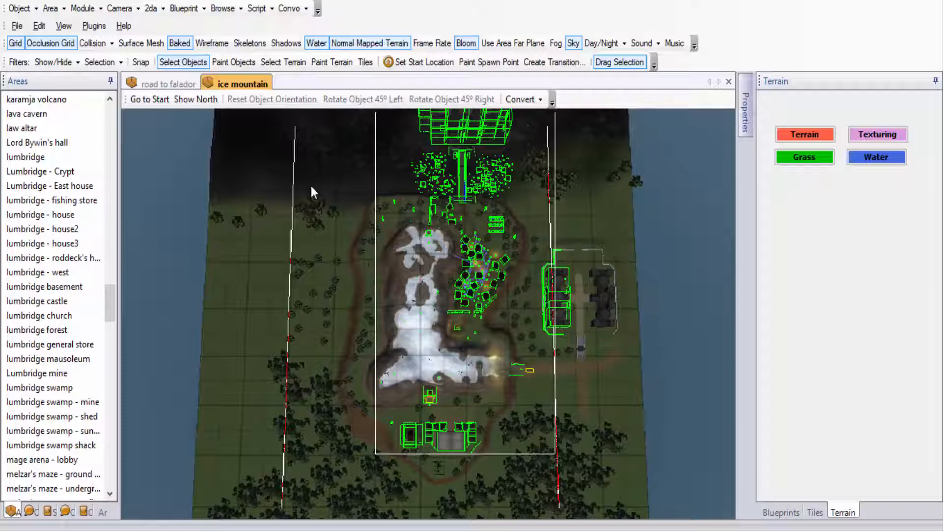
click(331, 299)
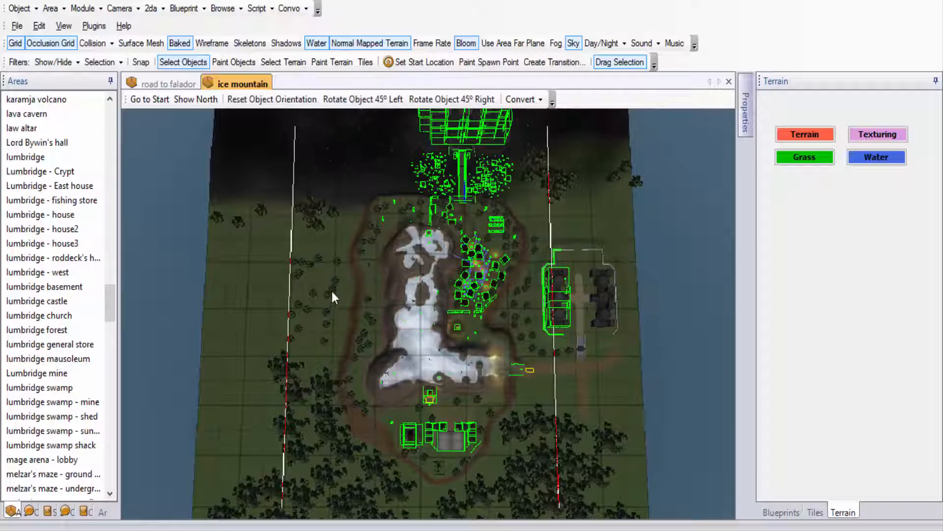
scroll(360, 284, up, 3)
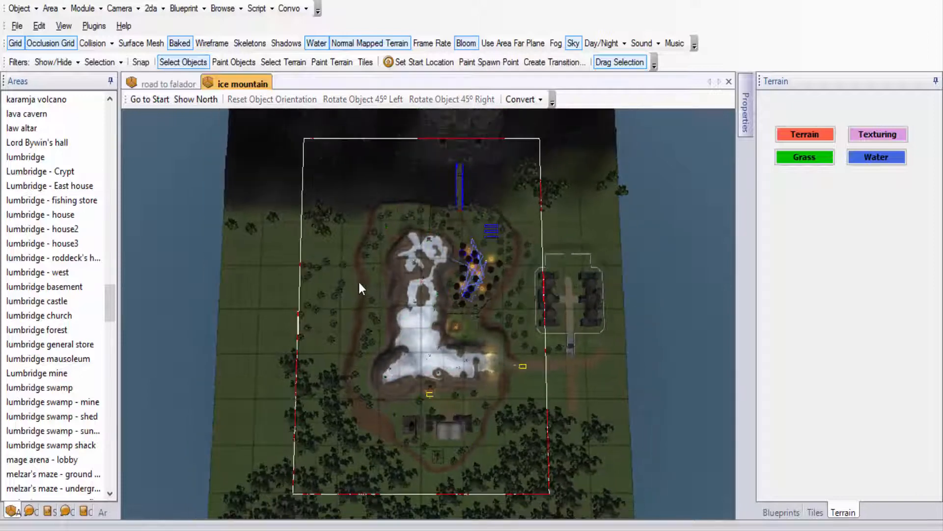
scroll(358, 288, up, 2)
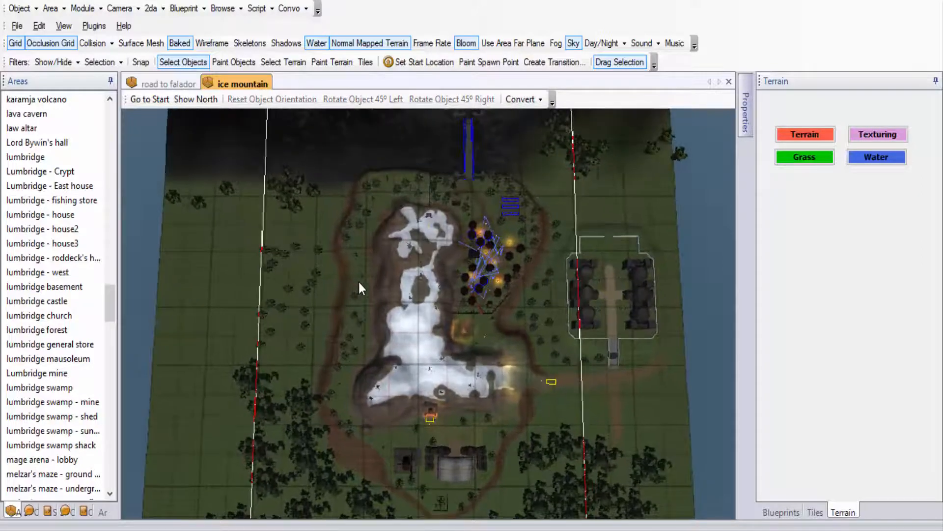
Step: List the ice mountain area's waypoints and delete every waypoint in the Legends Spawn group
click(102, 512)
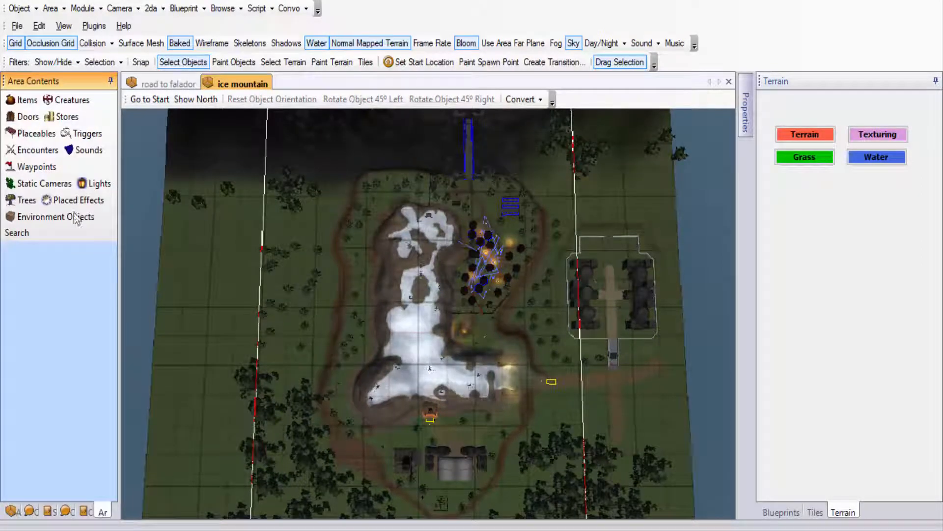
click(37, 166)
click(10, 317)
click(59, 343)
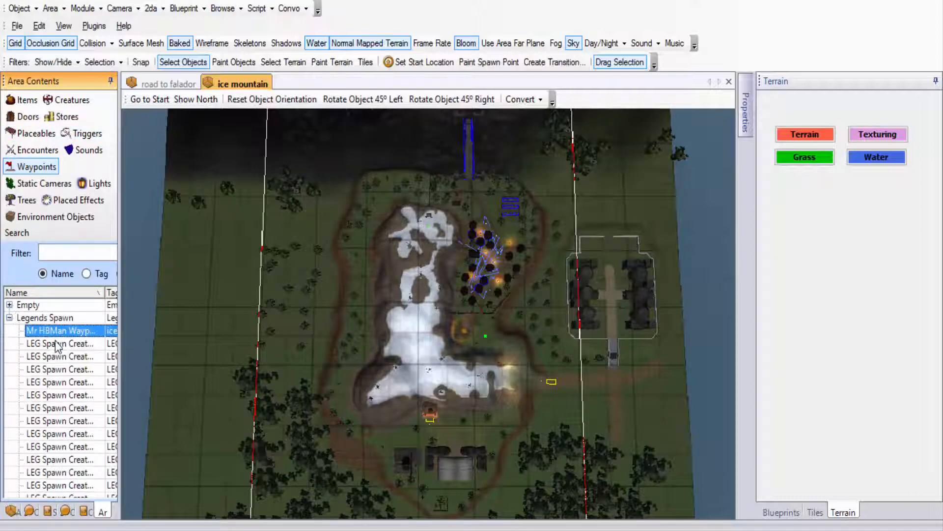
click(63, 335)
scroll(56, 395, down, 5)
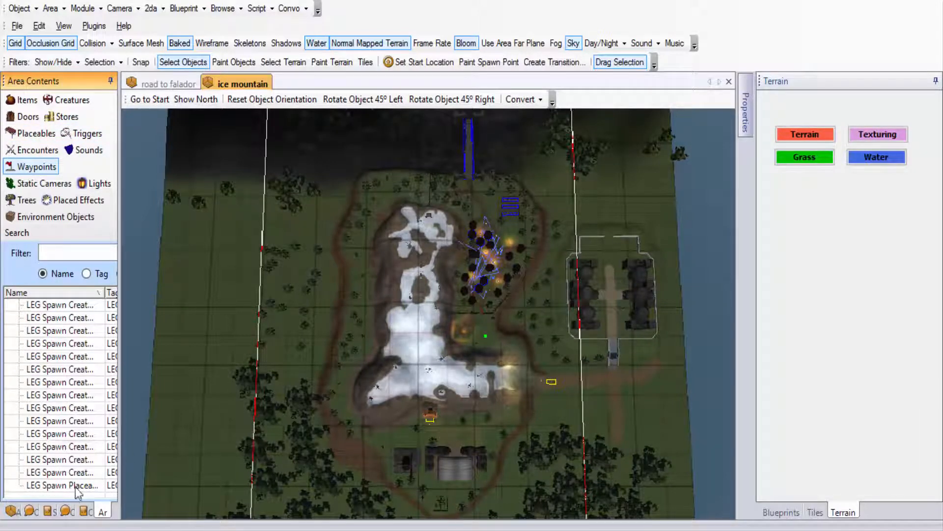
shift+click(73, 487)
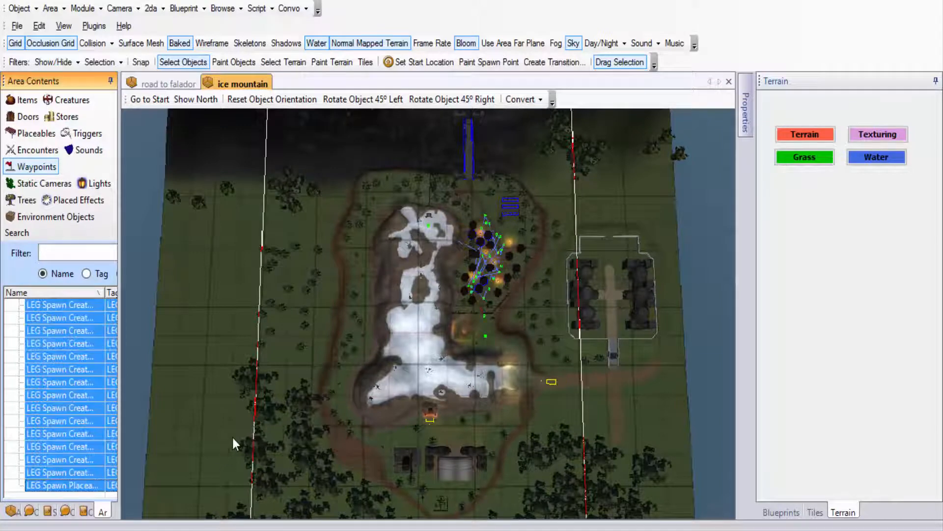
key(Delete)
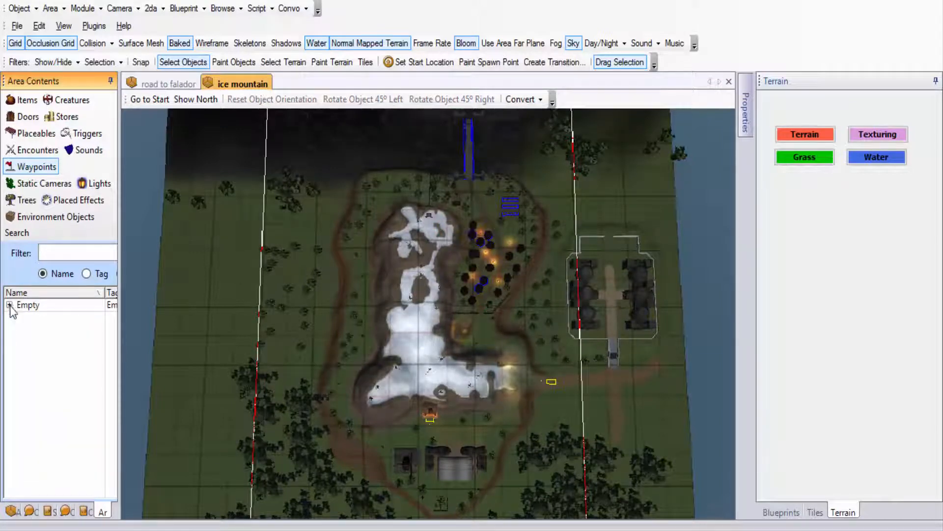
Step: Check the waypoint groups of the road to falador area against those of ice mountain, and view ice mountain as a whole
middle_drag(255, 361, 244, 355)
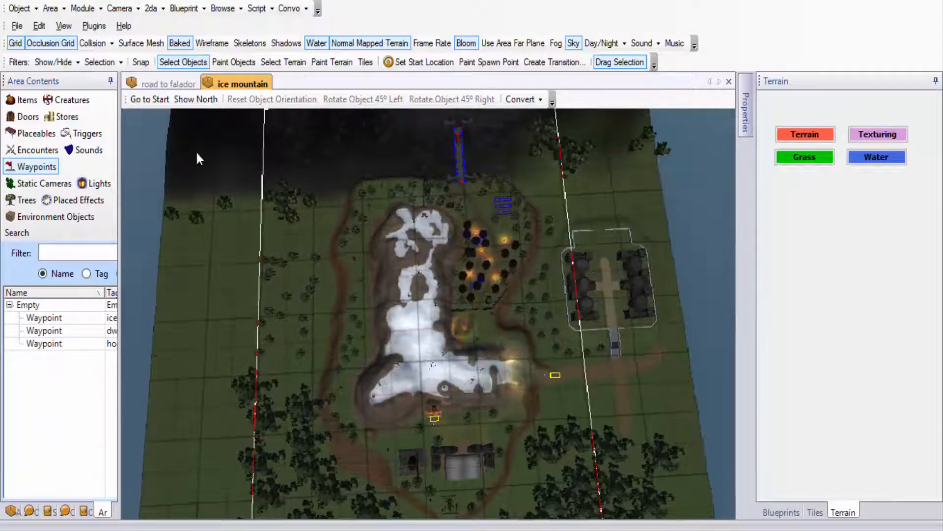
click(153, 82)
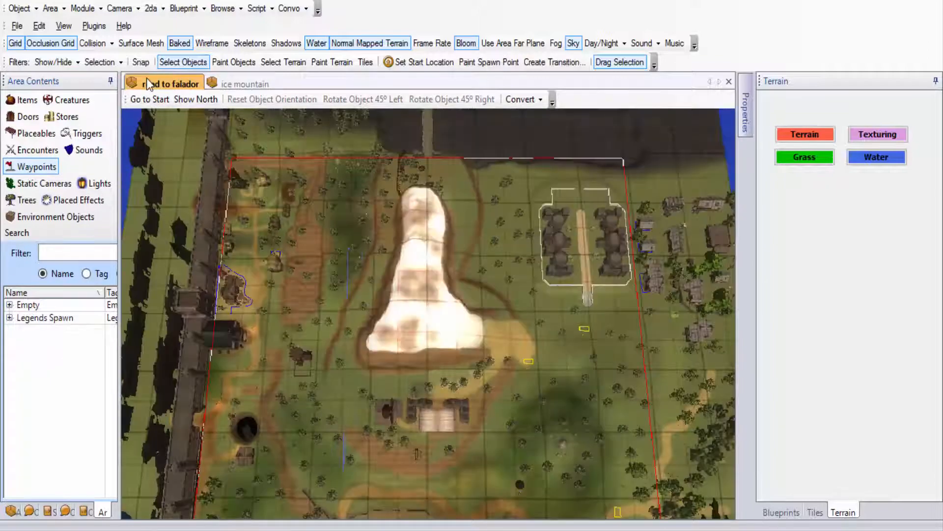
click(226, 84)
middle_drag(245, 391, 440, 226)
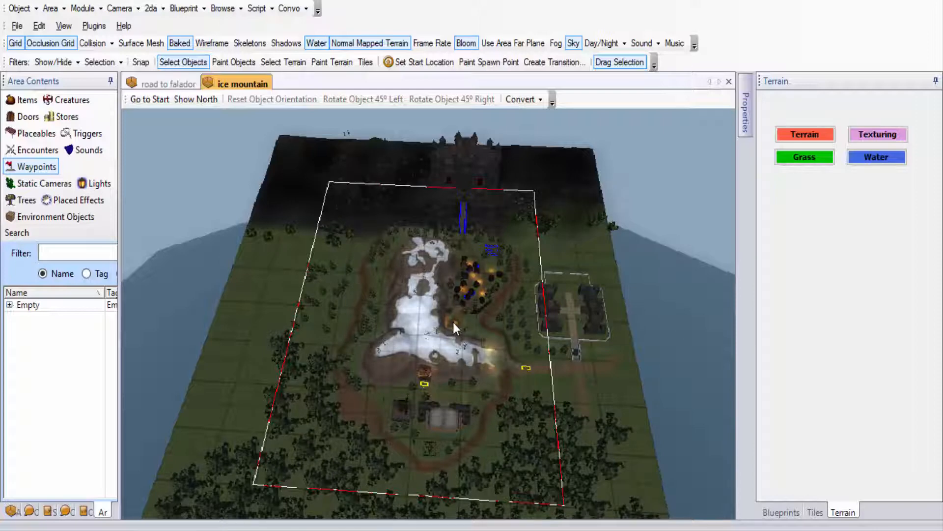
Step: Compare the mountain, bridge and area border of ice mountain with road to falador from a near top-down view
scroll(455, 332, up, 5)
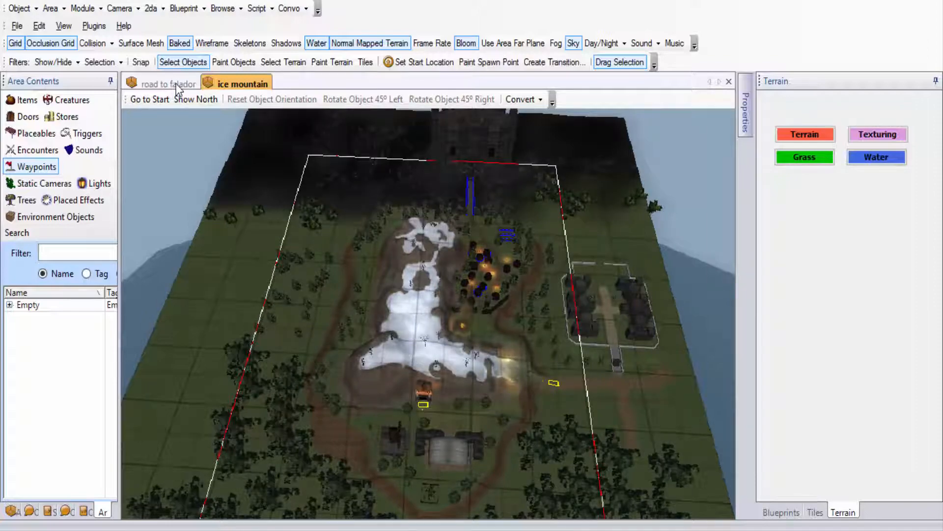
middle_drag(293, 217, 295, 248)
scroll(295, 248, down, 5)
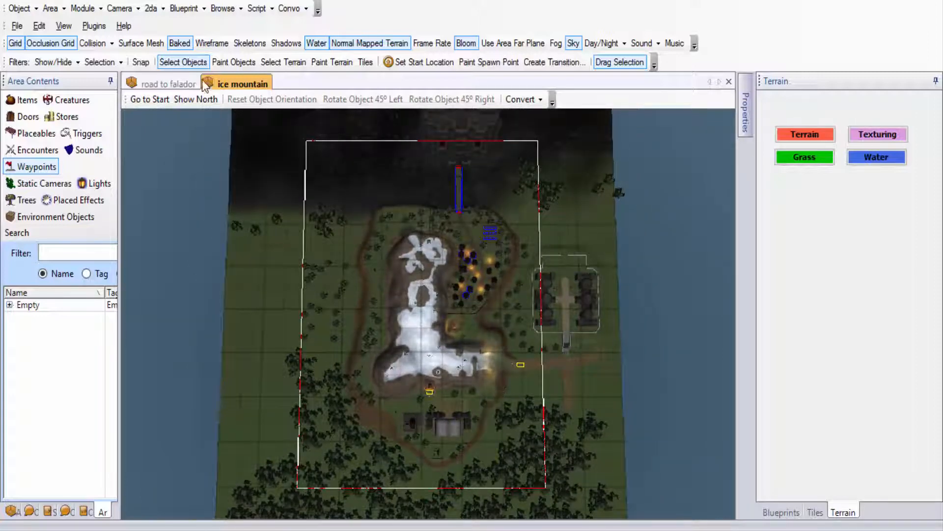
click(167, 83)
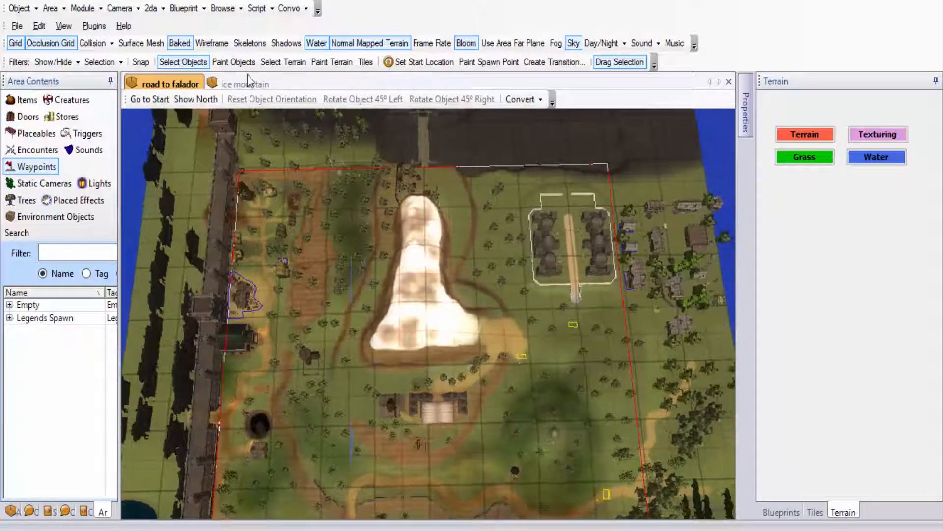
click(243, 83)
ctrl+drag(355, 161, 426, 468)
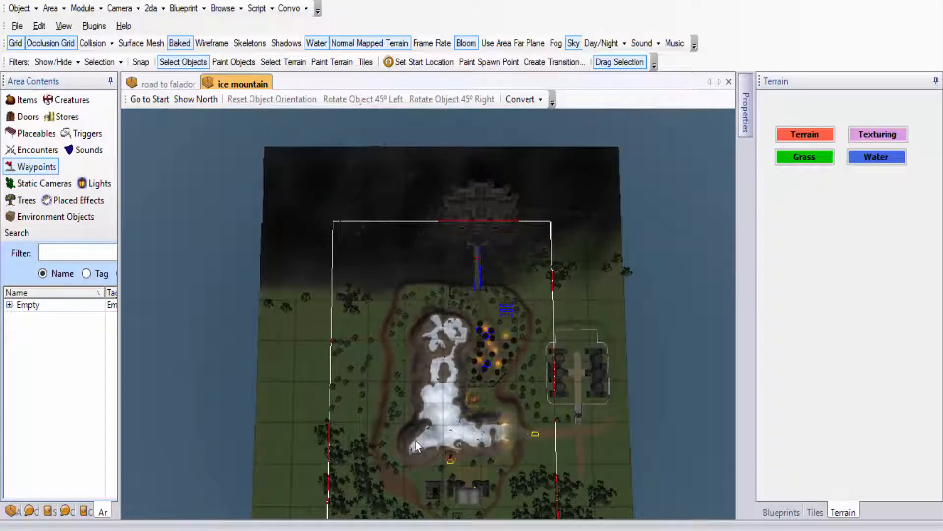
scroll(414, 457, down, 1)
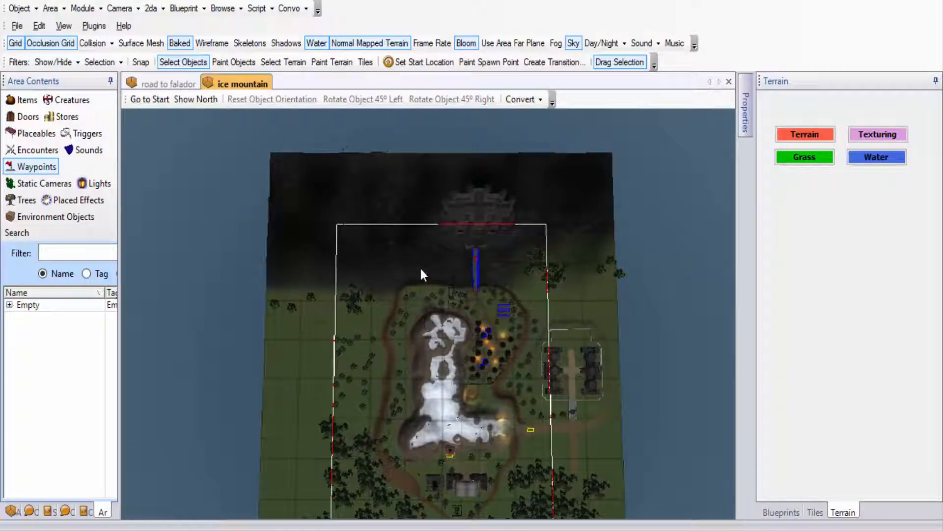
Step: Compare the placement of the northern castle, its bridge and the dark ground between road to falador and ice mountain
click(164, 84)
middle_drag(372, 402, 359, 366)
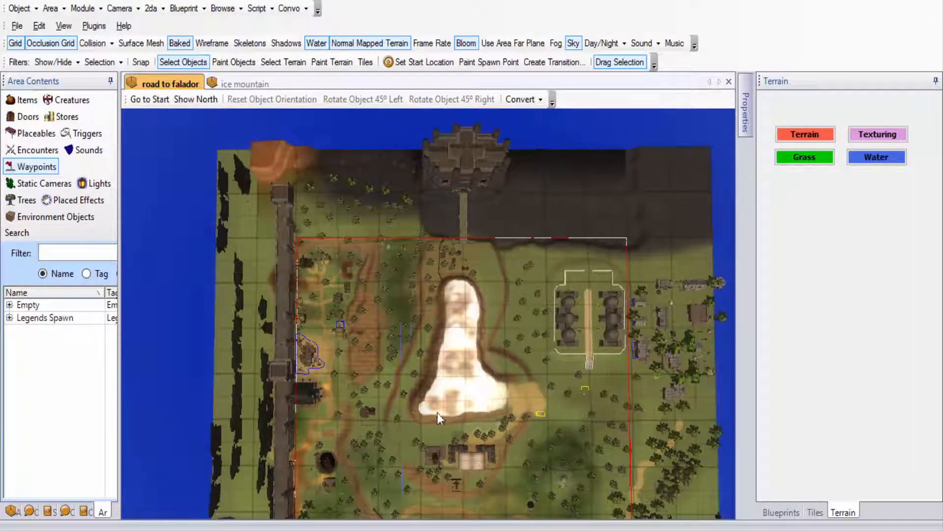
middle_drag(438, 378, 438, 369)
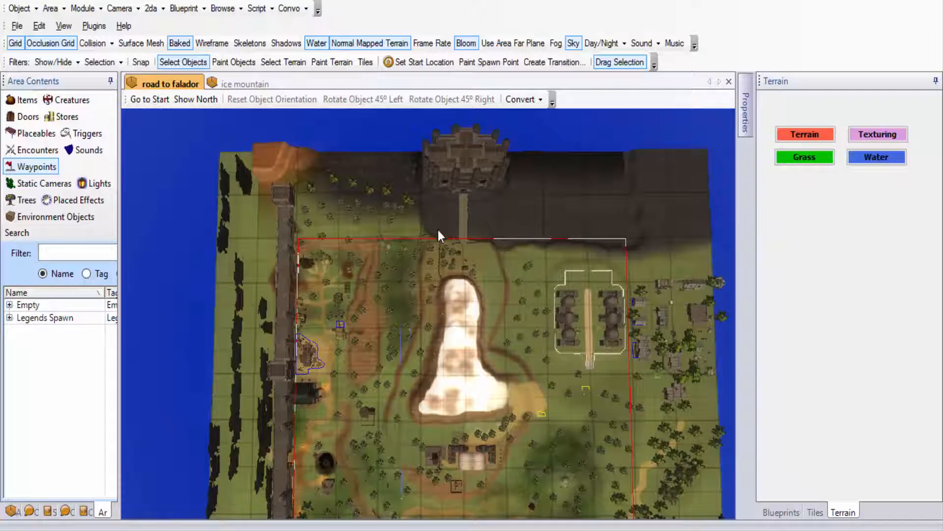
click(230, 84)
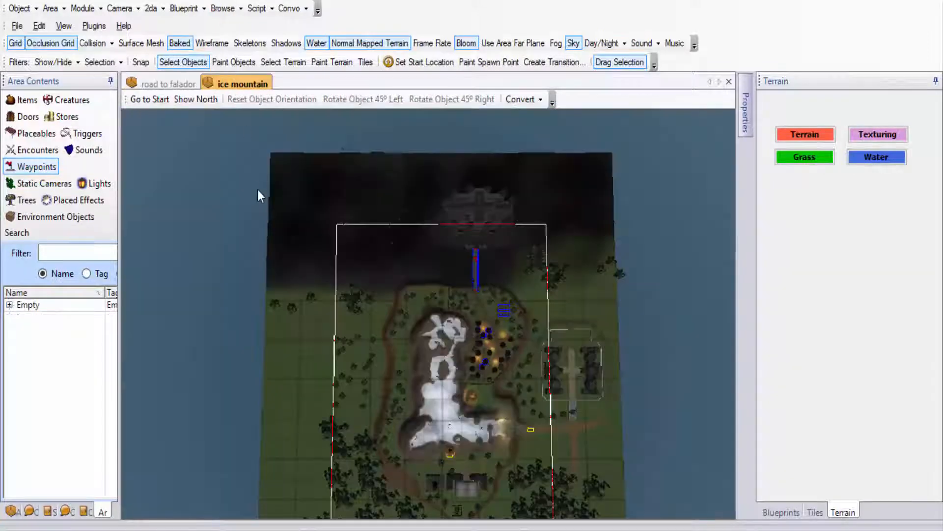
scroll(397, 278, up, 5)
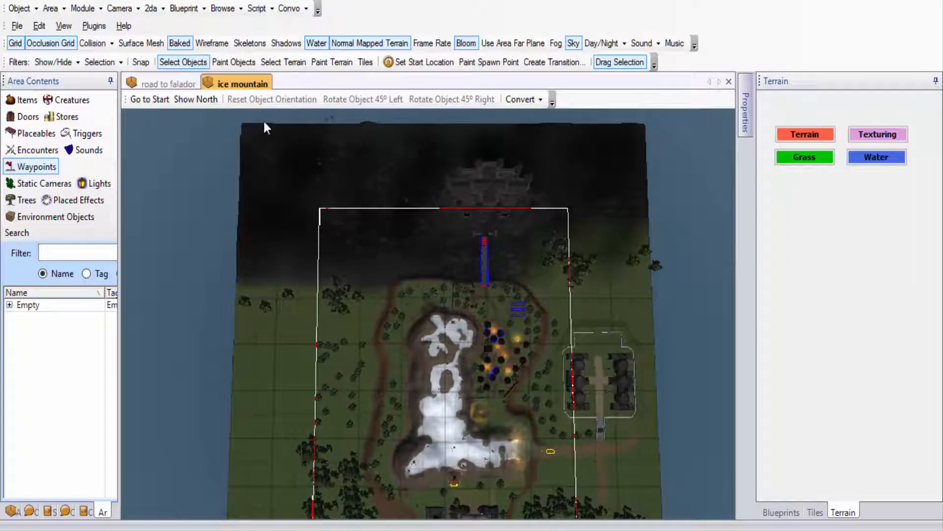
click(179, 84)
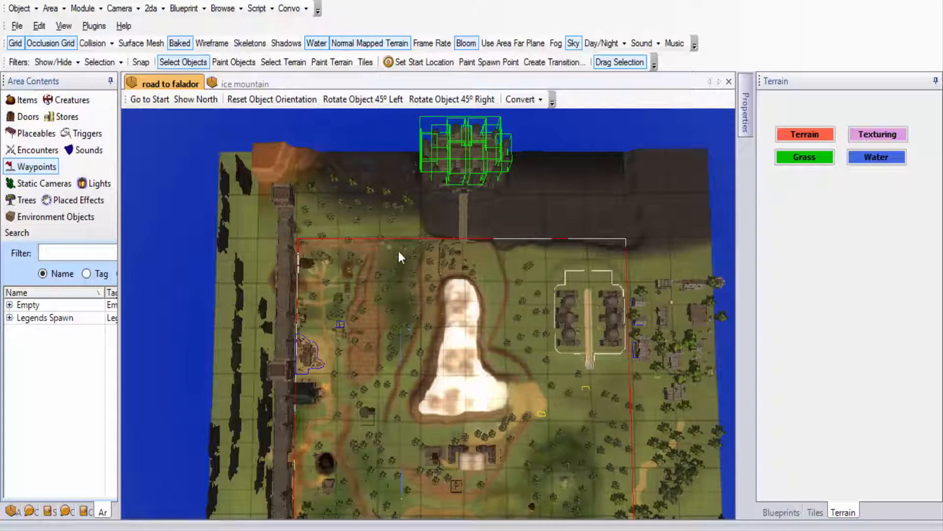
click(243, 84)
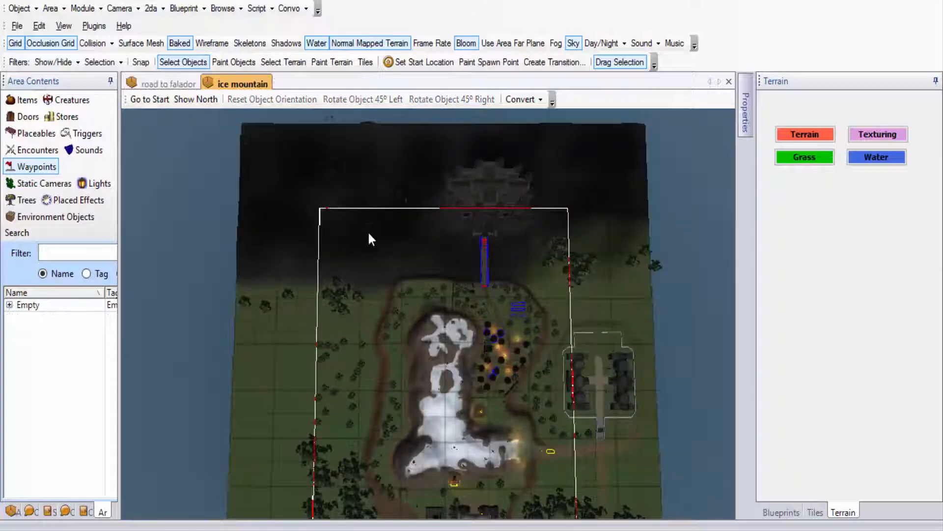
scroll(419, 326, down, 4)
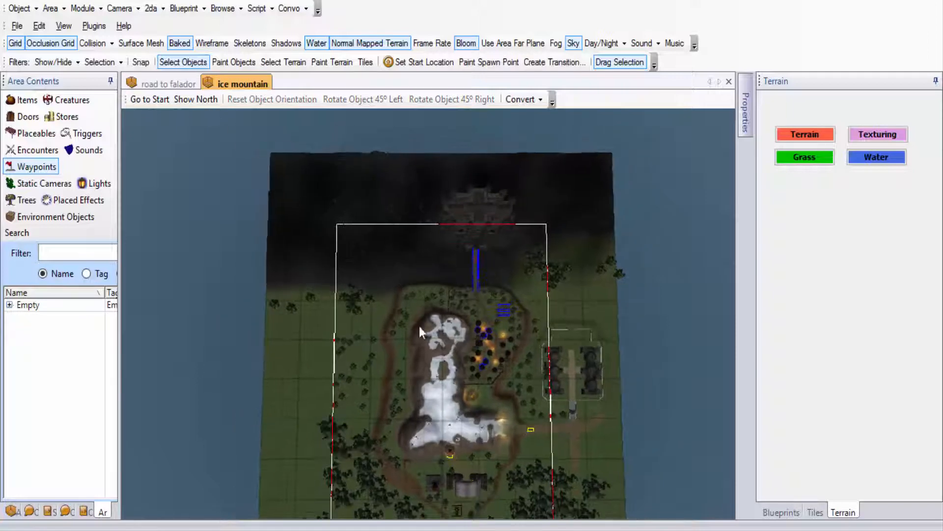
scroll(481, 469, down, 2)
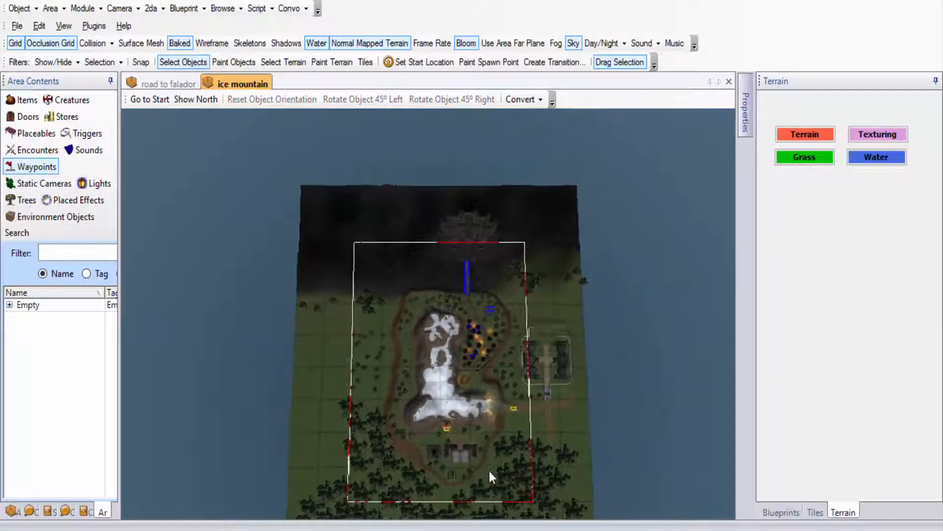
Step: Examine the full tile extent of road to falador, clear the castle selection, and check the layout against ice mountain
click(177, 84)
scroll(417, 367, down, 2)
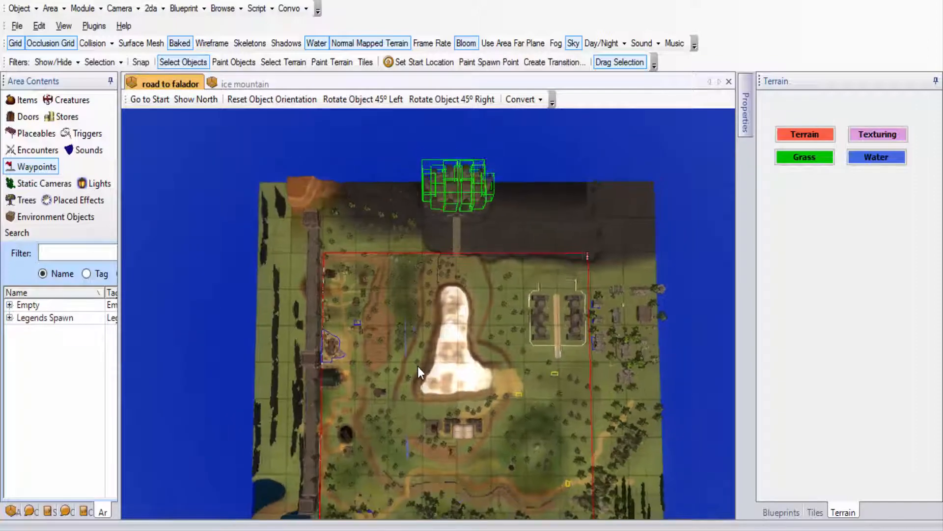
scroll(418, 359, up, 3)
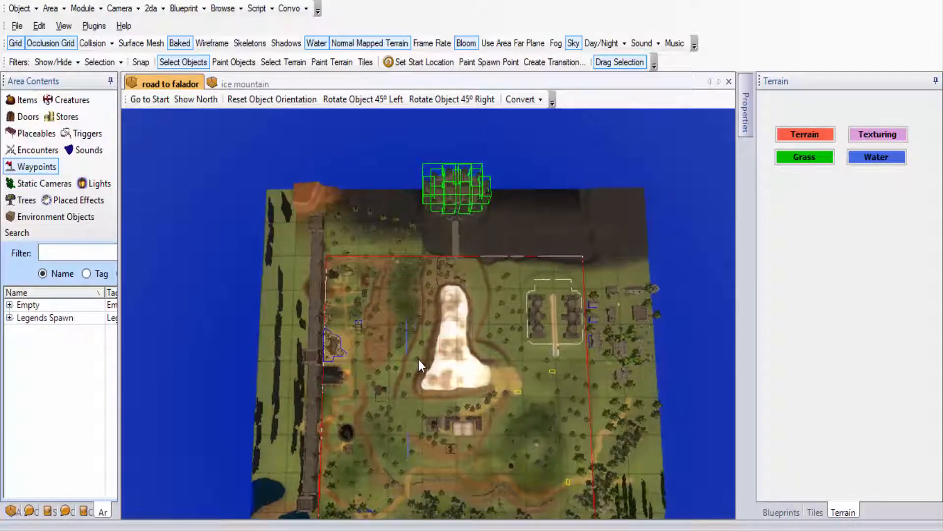
scroll(419, 358, down, 4)
scroll(419, 358, down, 2)
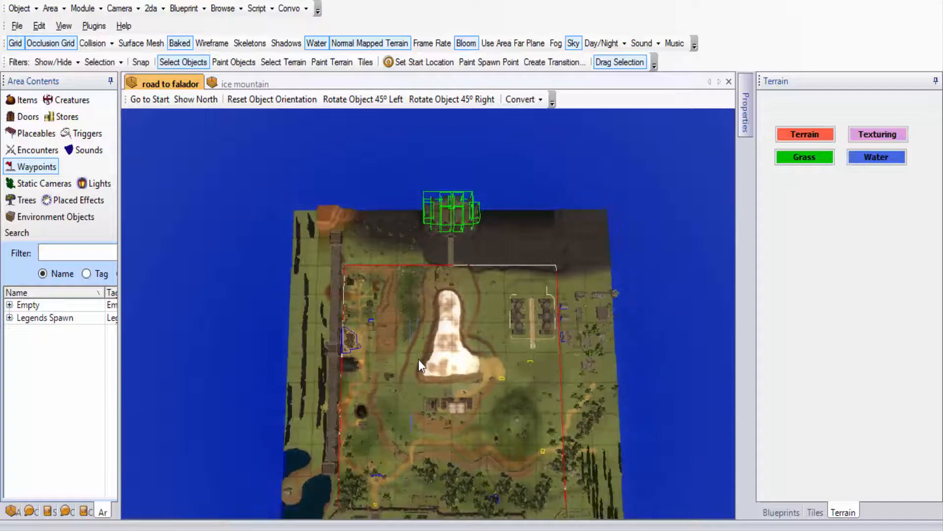
scroll(418, 359, up, 2)
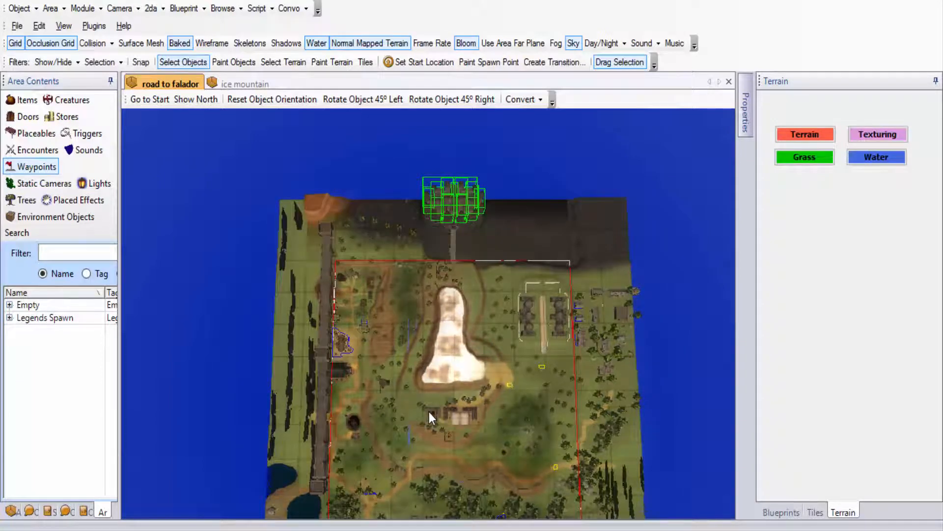
scroll(429, 413, down, 3)
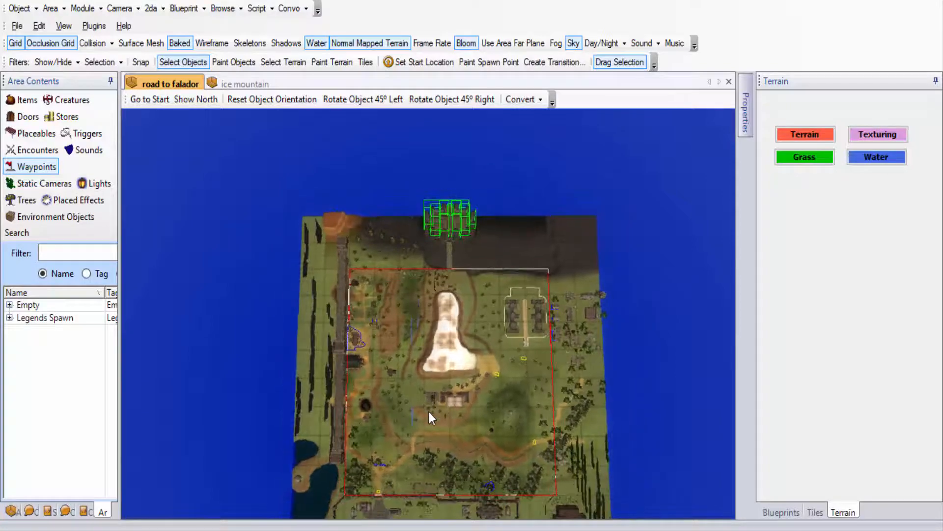
scroll(429, 411, up, 4)
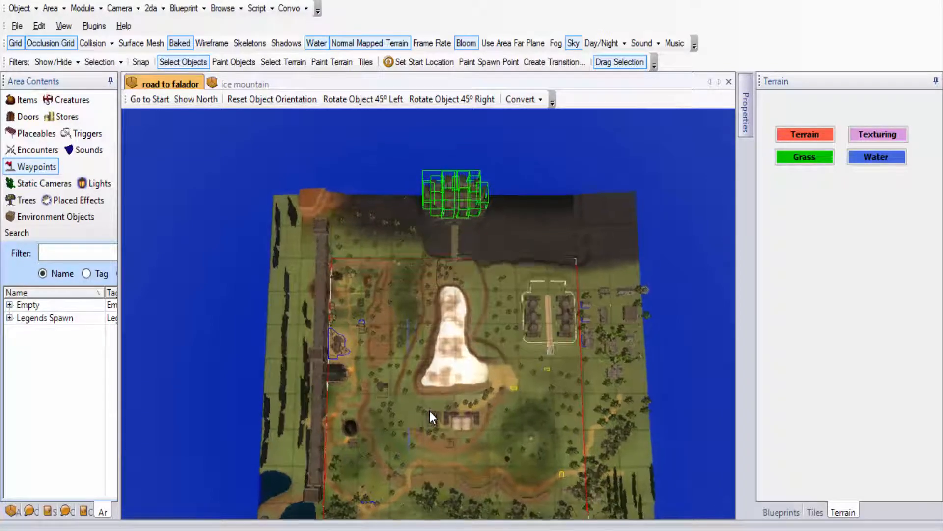
scroll(429, 411, down, 3)
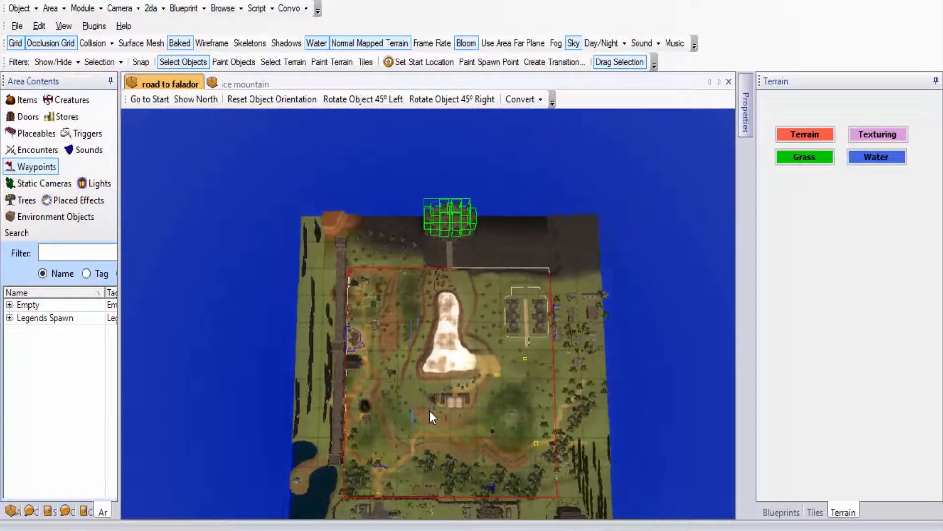
click(476, 323)
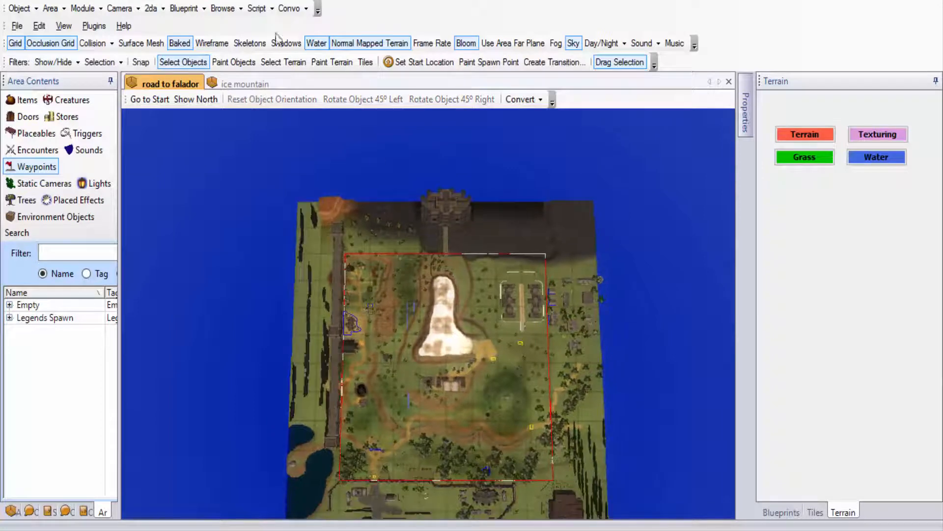
click(246, 84)
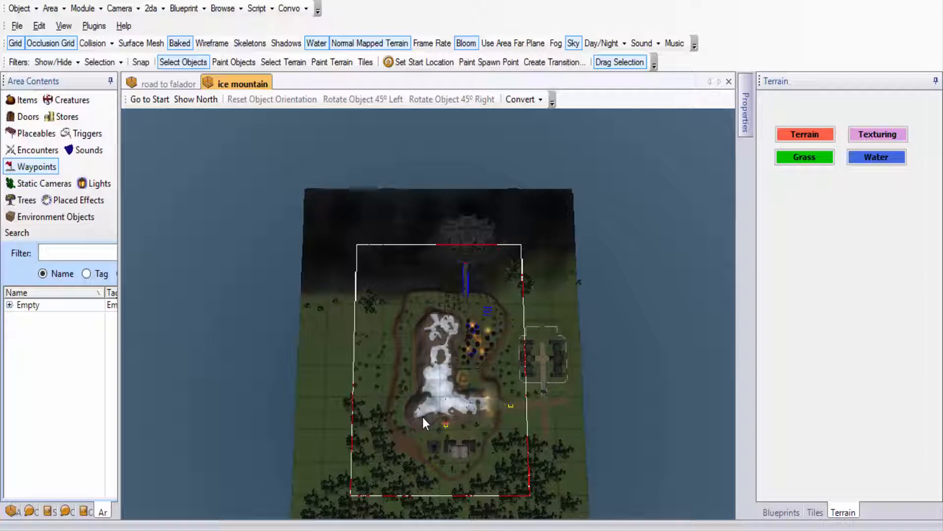
click(142, 82)
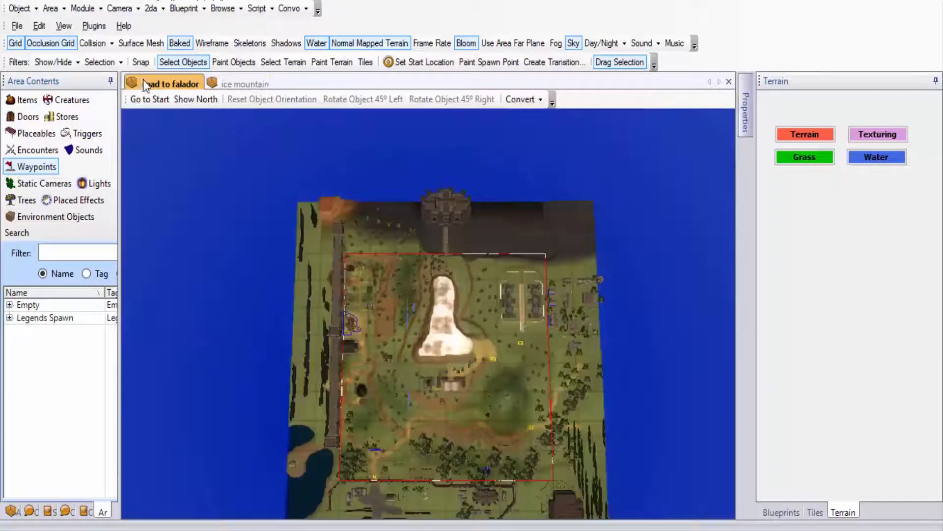
Step: Open Tanita's TerraCoppa plugin and set ice mountain as source area and road to falador as destination area
click(94, 25)
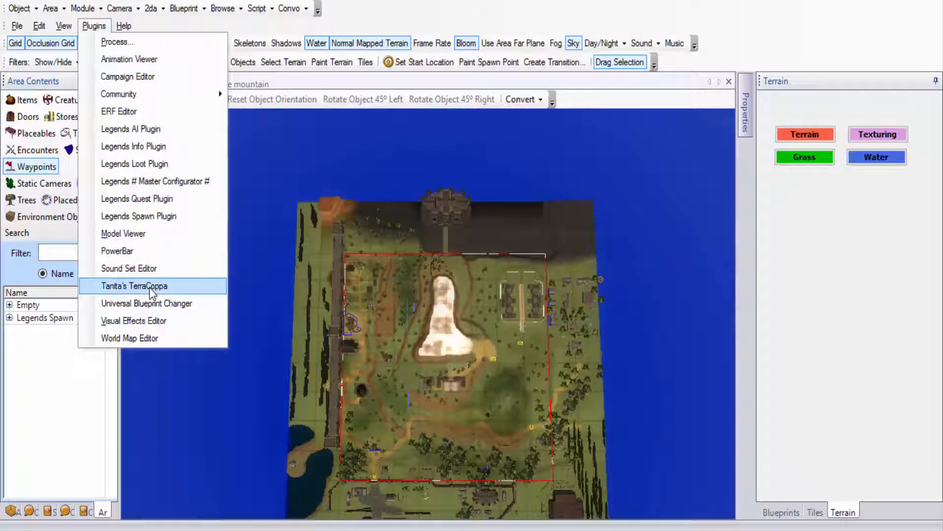
click(149, 286)
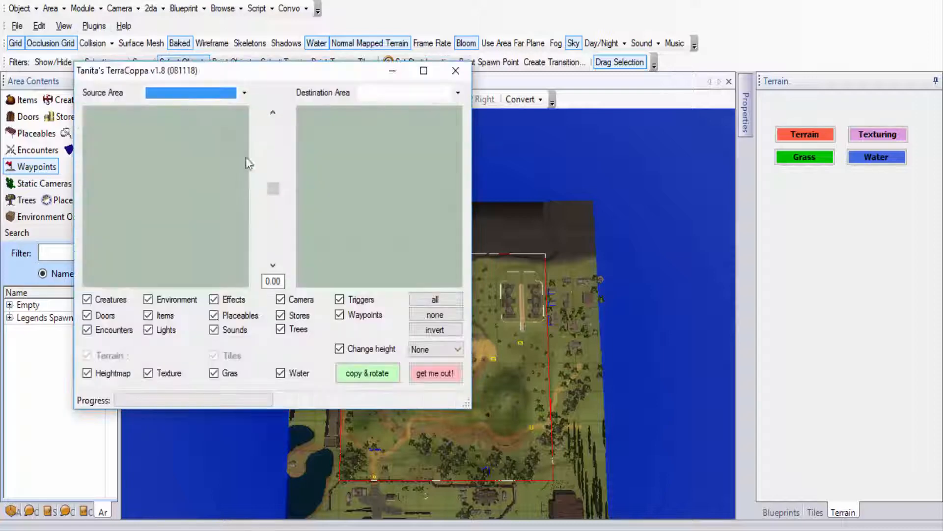
click(183, 93)
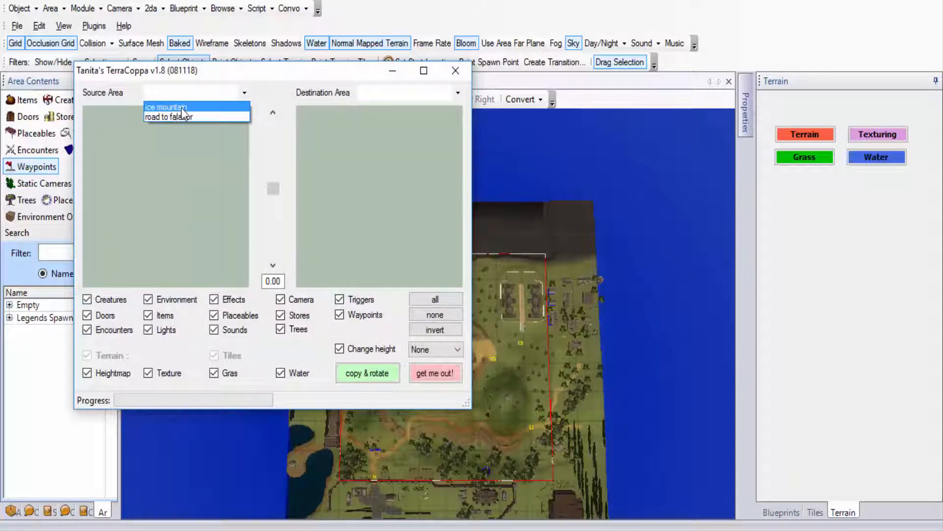
click(180, 107)
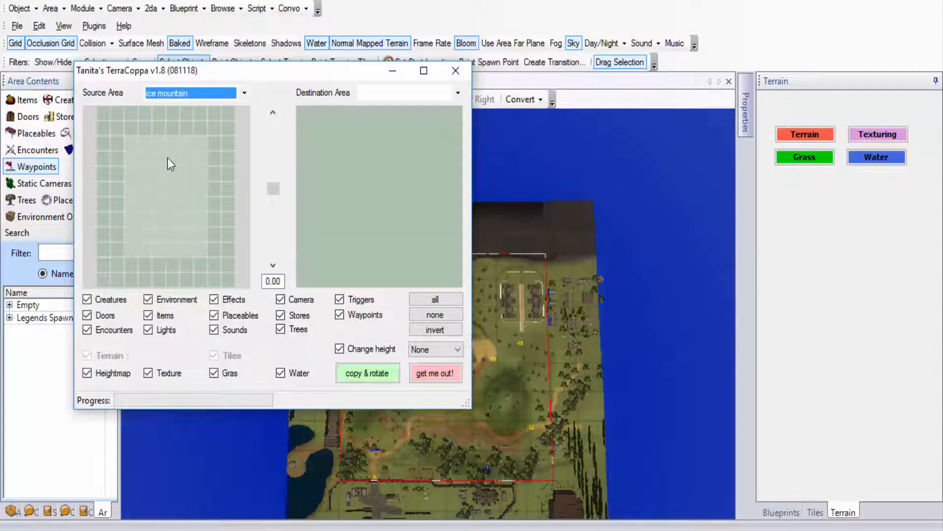
click(361, 92)
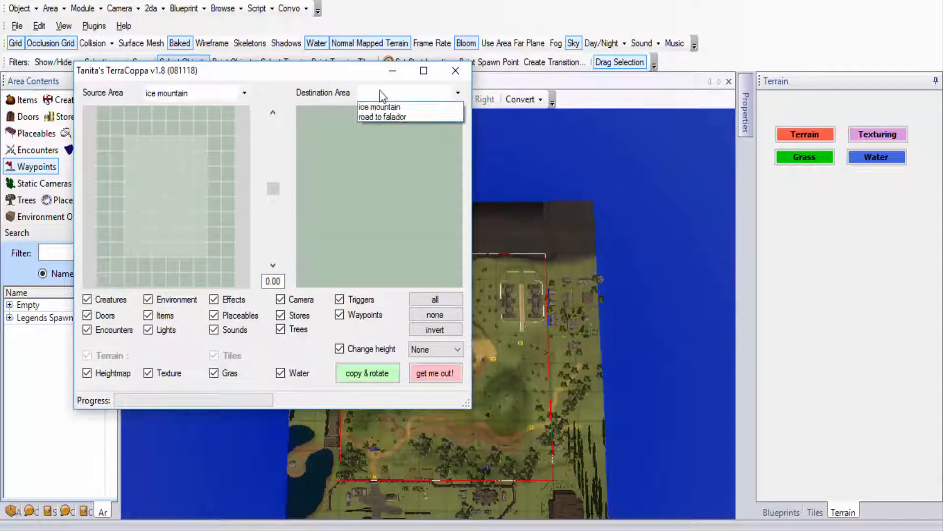
click(382, 117)
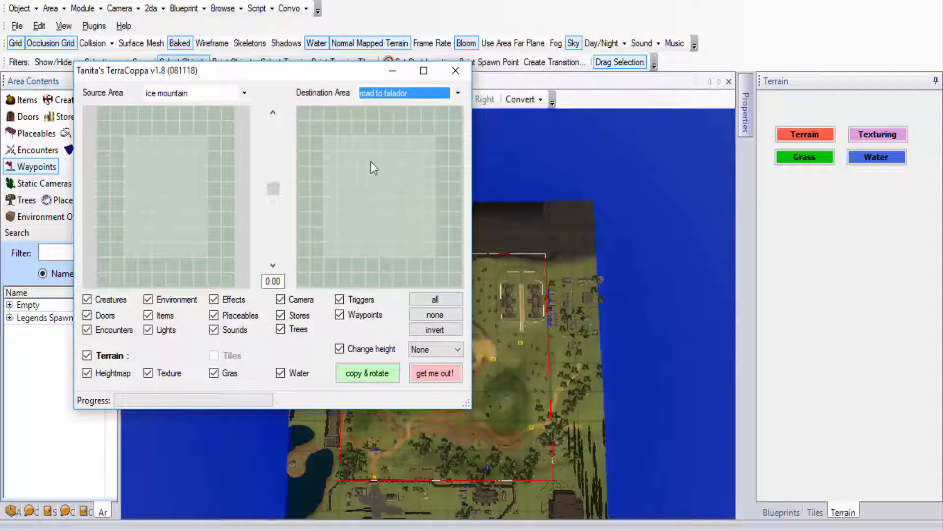
Step: Select a block four tiles wide and seven tiles high over the inner eastern part of the ice mountain source grid
drag(324, 73, 824, 68)
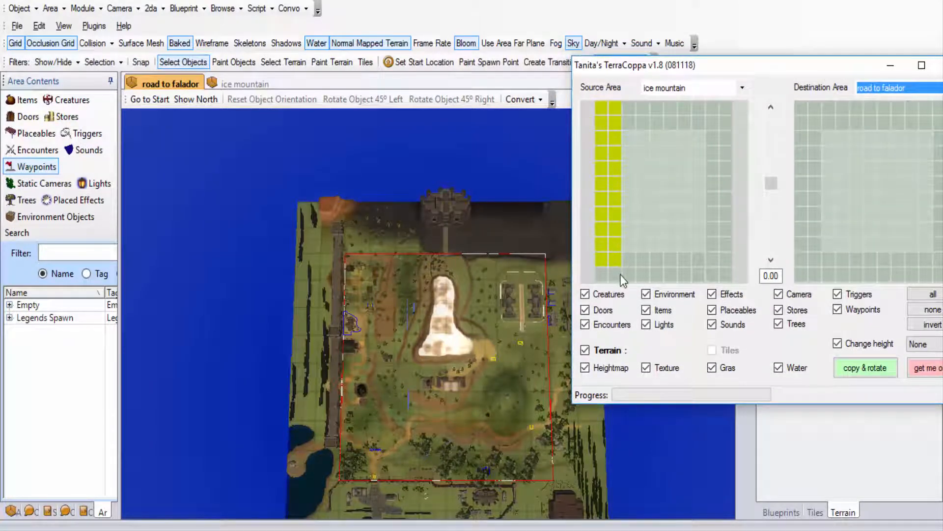
click(639, 245)
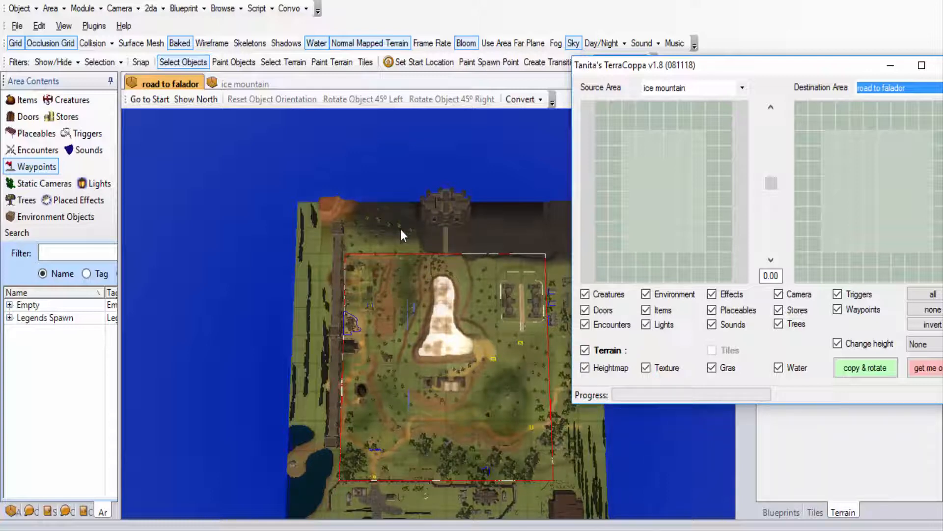
drag(663, 70, 525, 79)
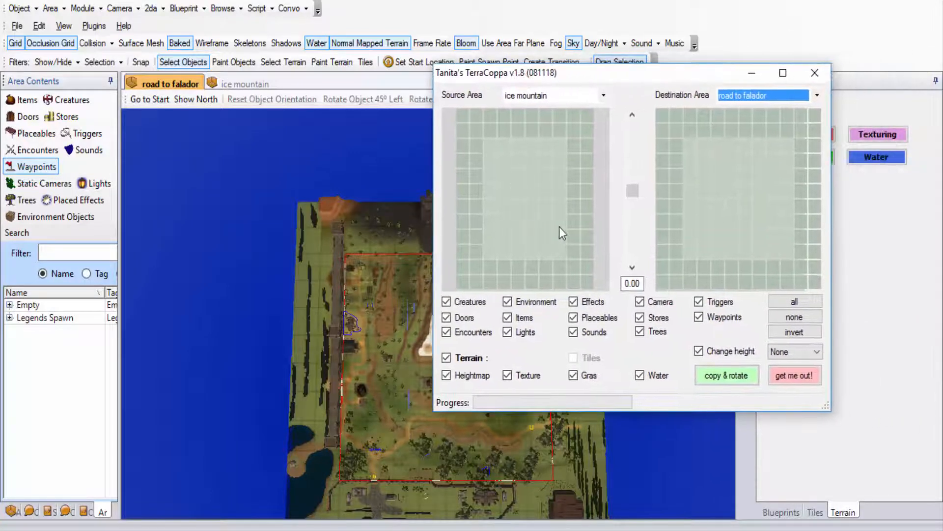
click(513, 224)
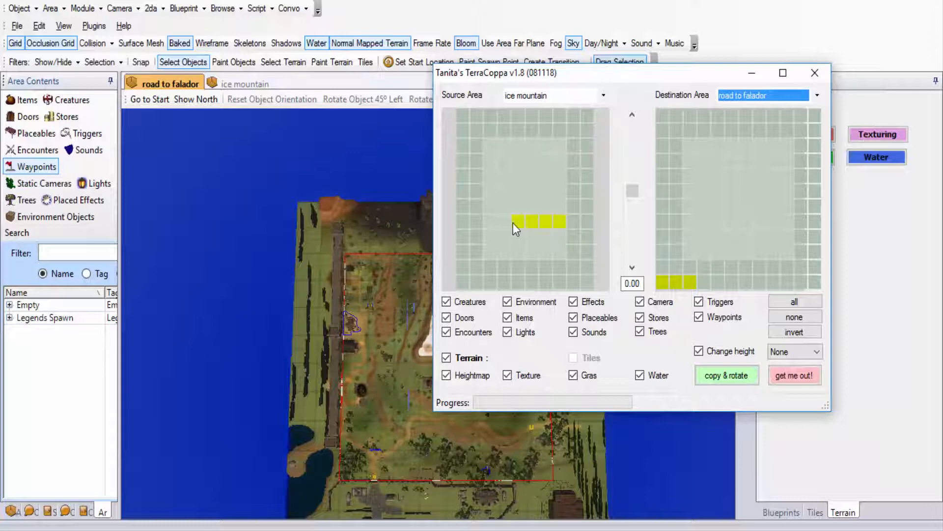
drag(513, 220, 516, 137)
drag(578, 74, 738, 51)
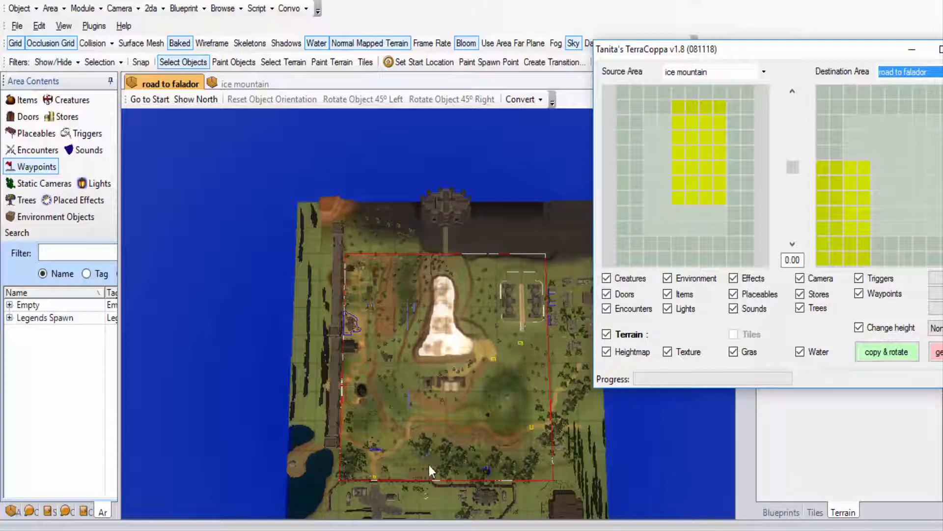
drag(792, 49, 665, 49)
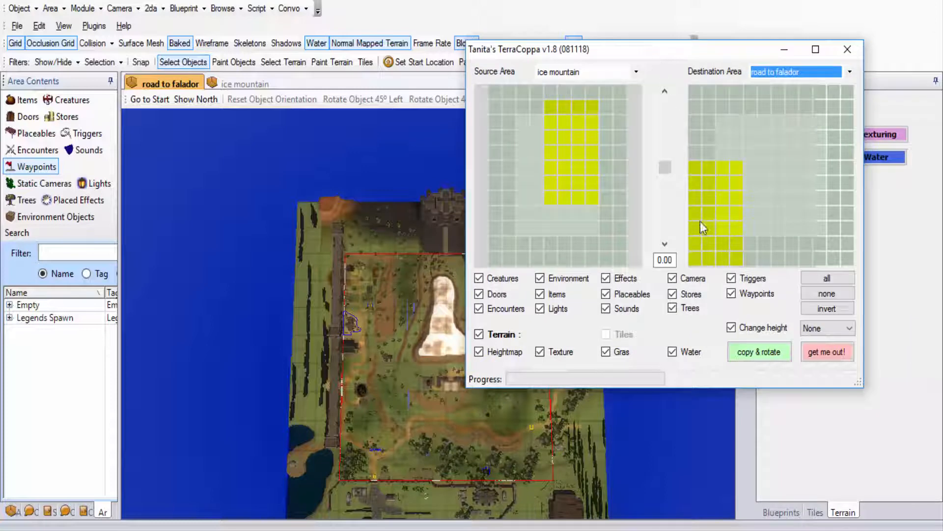
Step: Place the block at the northern edge of the road to falador destination grid, starting in the sixth column, copy it with all content, and inspect the result
drag(723, 265, 767, 226)
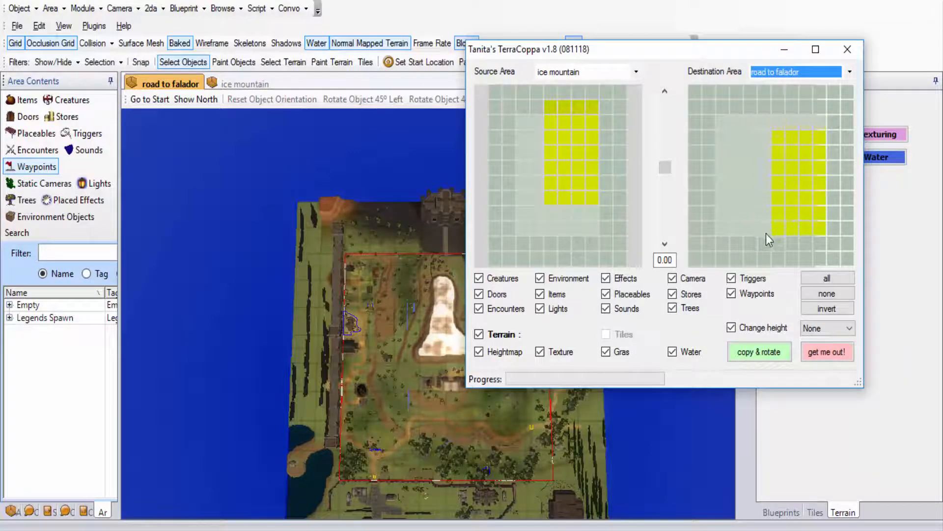
click(765, 234)
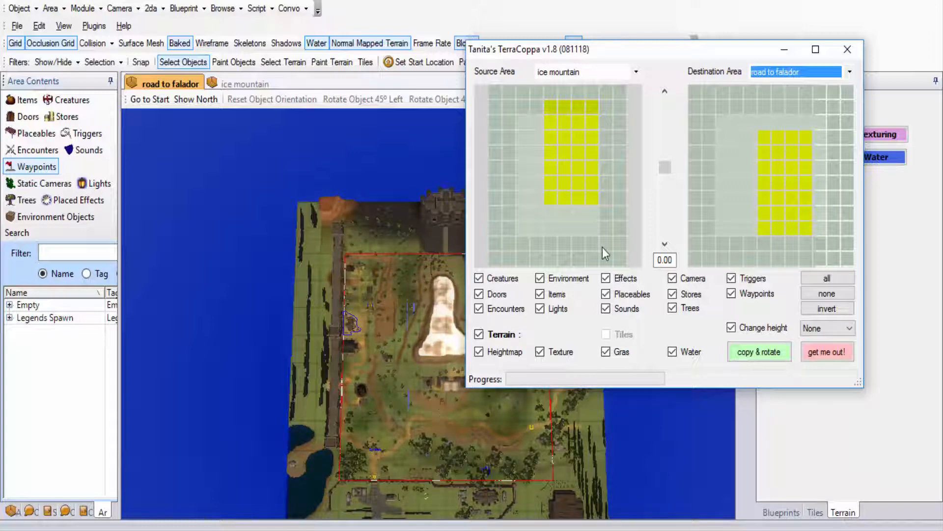
click(764, 235)
click(764, 214)
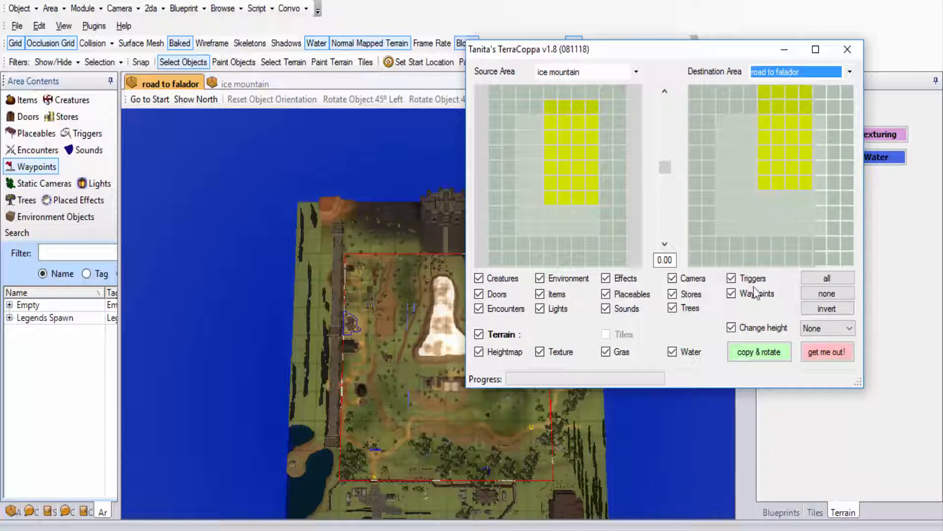
click(770, 352)
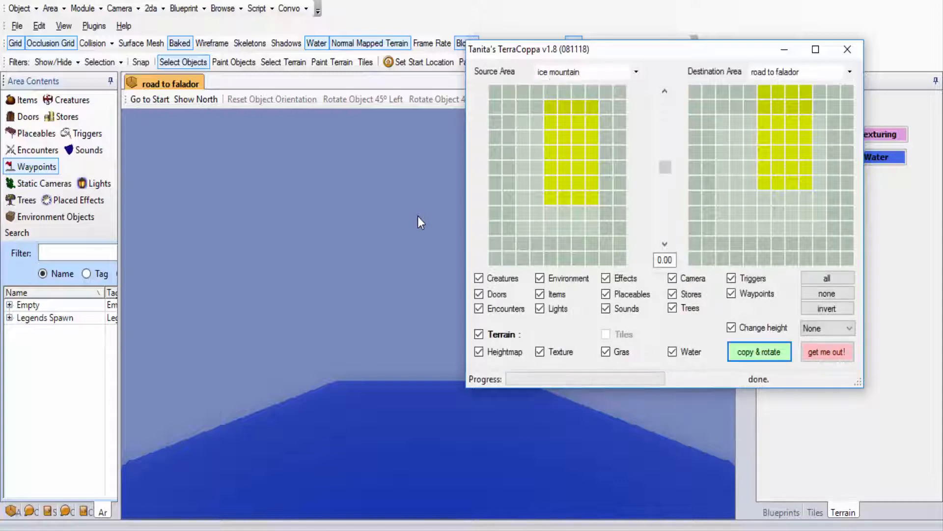
click(827, 352)
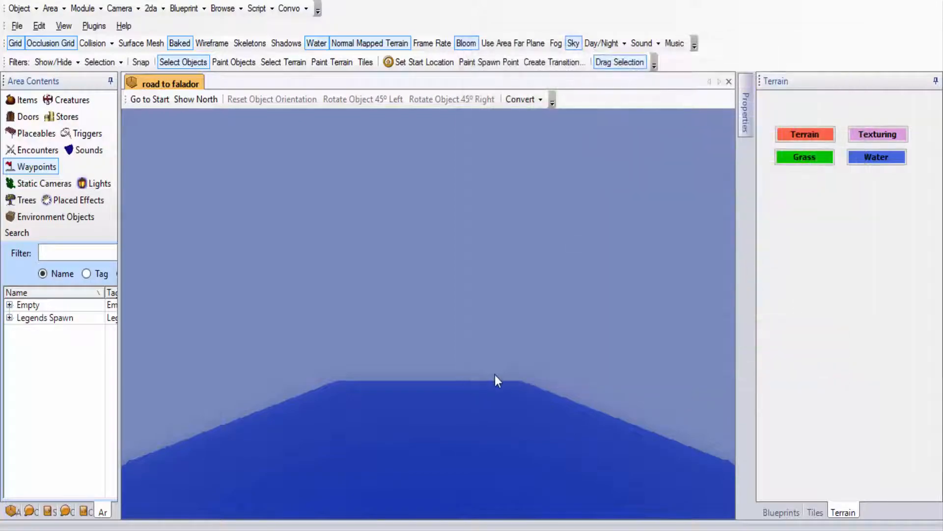
scroll(494, 374, down, 15)
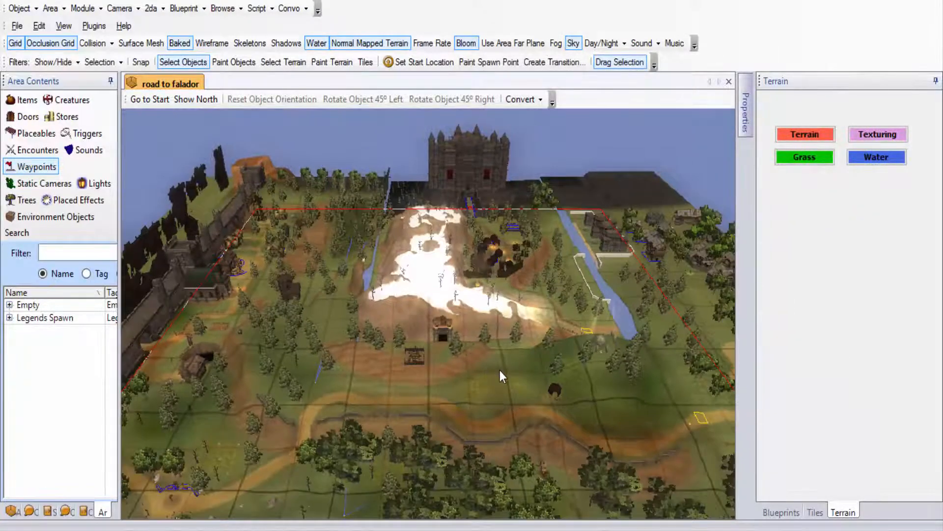
middle_drag(500, 370, 355, 305)
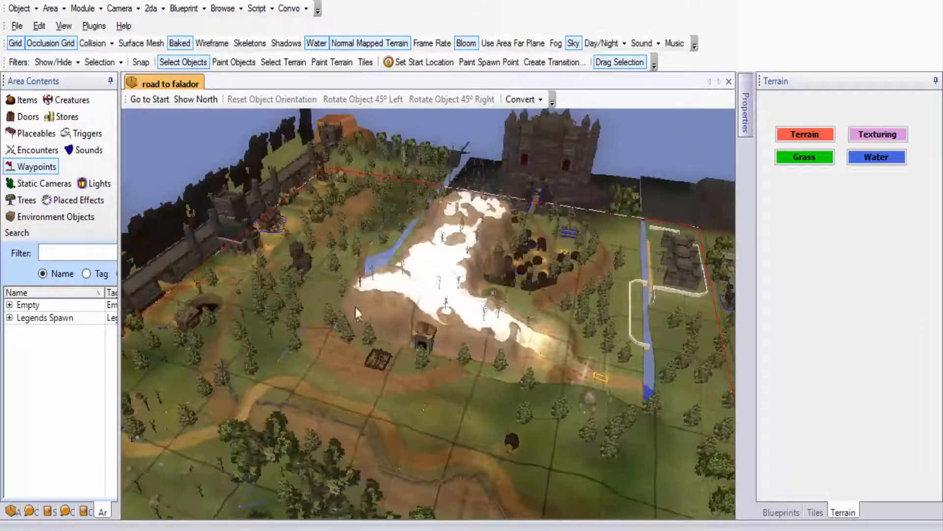
Step: Reopen Tanita's TerraCoppa and set road to falador as both source area and destination area
click(93, 26)
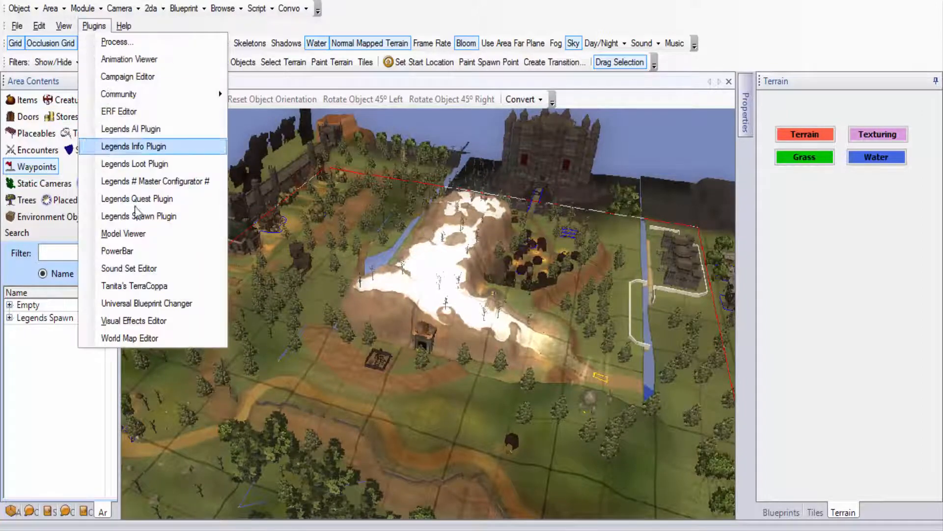
click(138, 285)
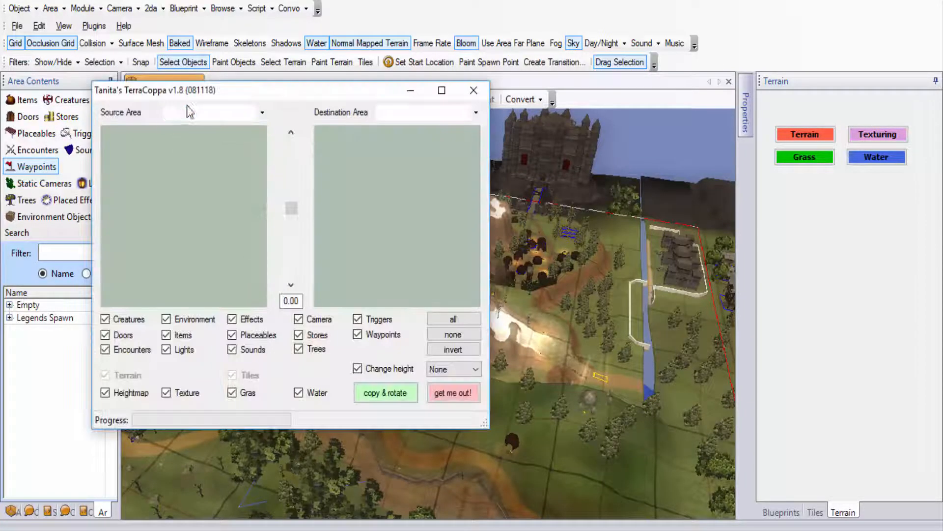
click(189, 112)
click(193, 127)
click(475, 113)
click(439, 129)
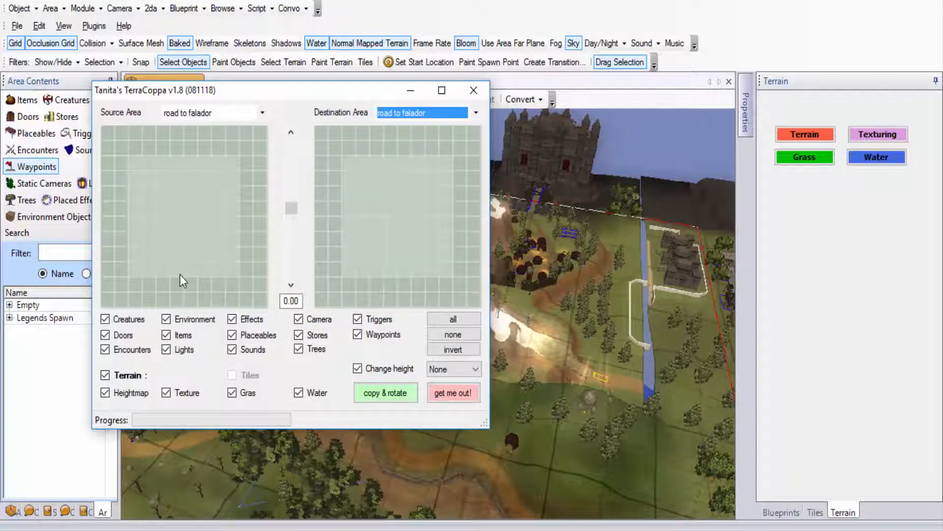
Step: Select the mountain block four tiles wide and seven high at the northern edge of the source, and place it at the same destination position
click(190, 263)
drag(208, 244, 224, 174)
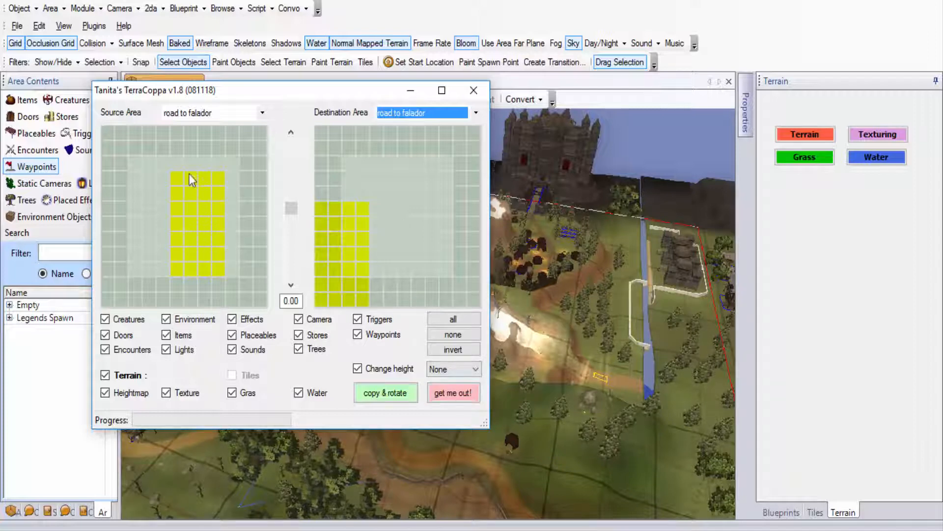
drag(176, 131, 228, 217)
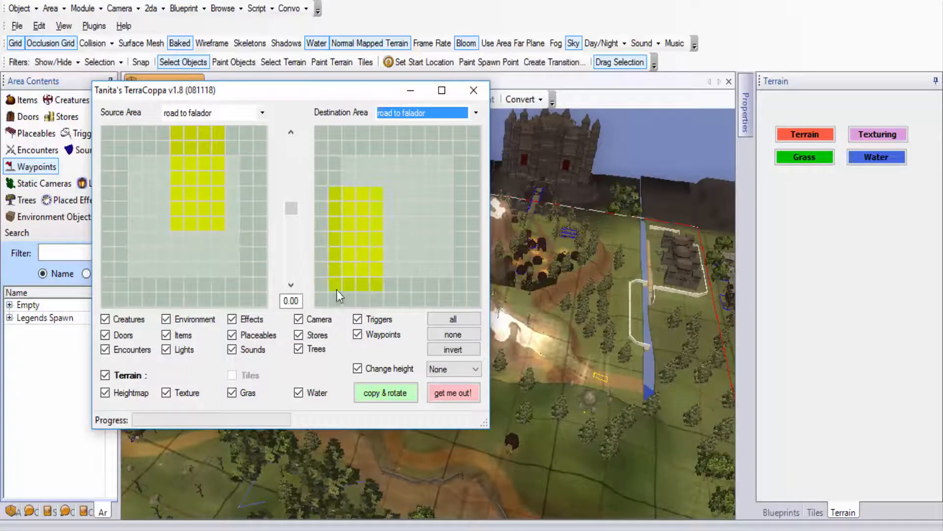
click(386, 228)
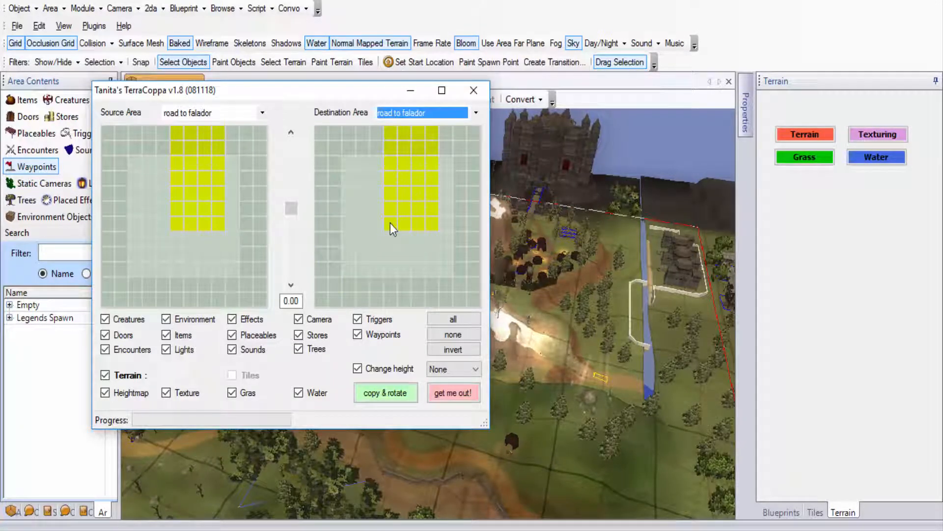
Step: Keep the flip and rotation option at None and set the height change for the copied block to 4.00
click(450, 364)
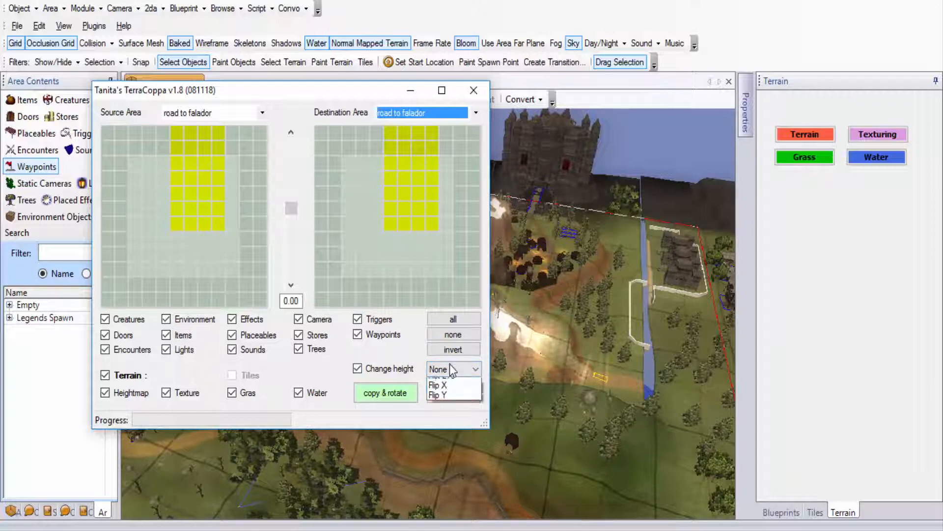
click(450, 364)
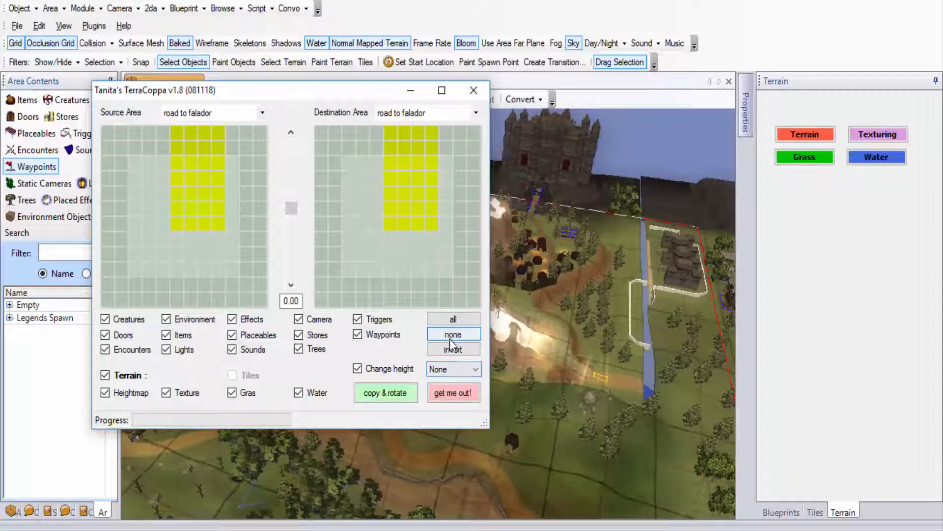
click(290, 134)
click(290, 136)
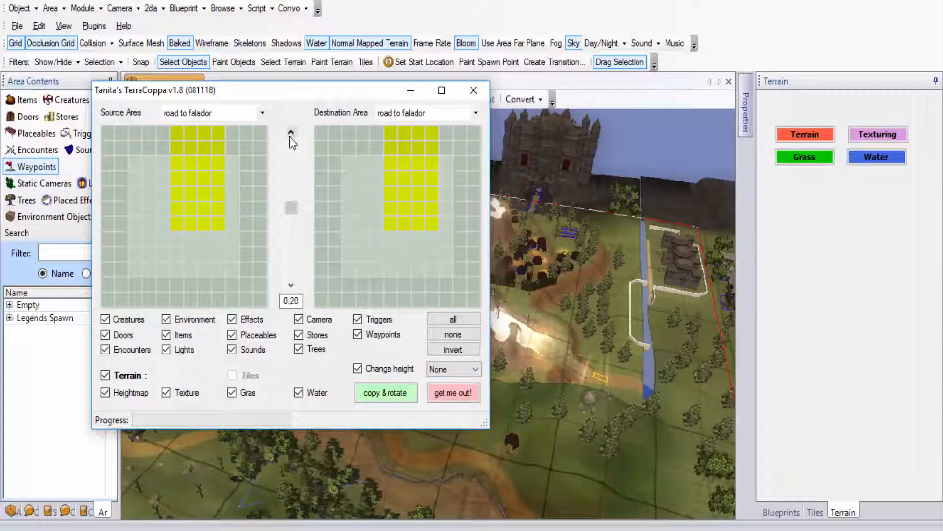
click(290, 136)
click(290, 136)
click(290, 137)
click(290, 137)
click(290, 137)
click(290, 136)
click(290, 137)
click(290, 137)
click(289, 136)
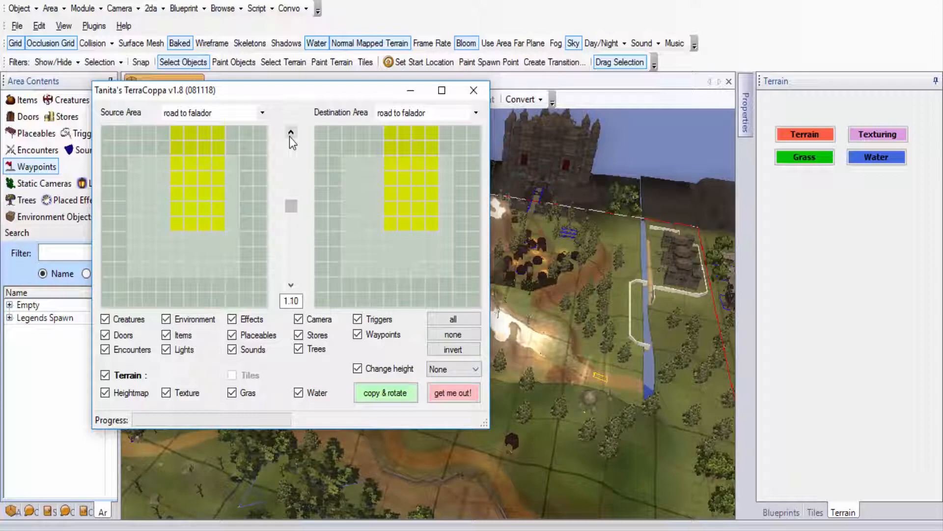
click(290, 137)
click(289, 136)
click(290, 136)
click(290, 137)
click(289, 137)
click(290, 136)
click(290, 137)
click(290, 137)
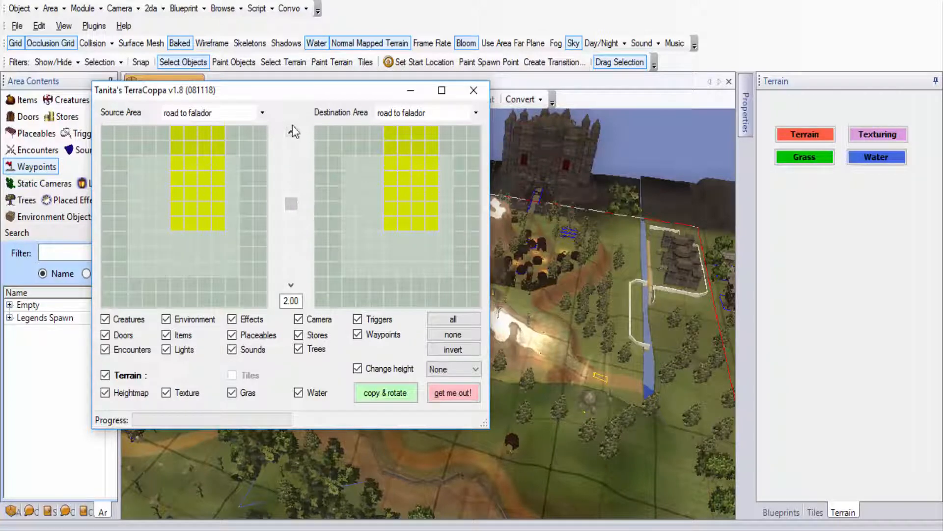
click(292, 131)
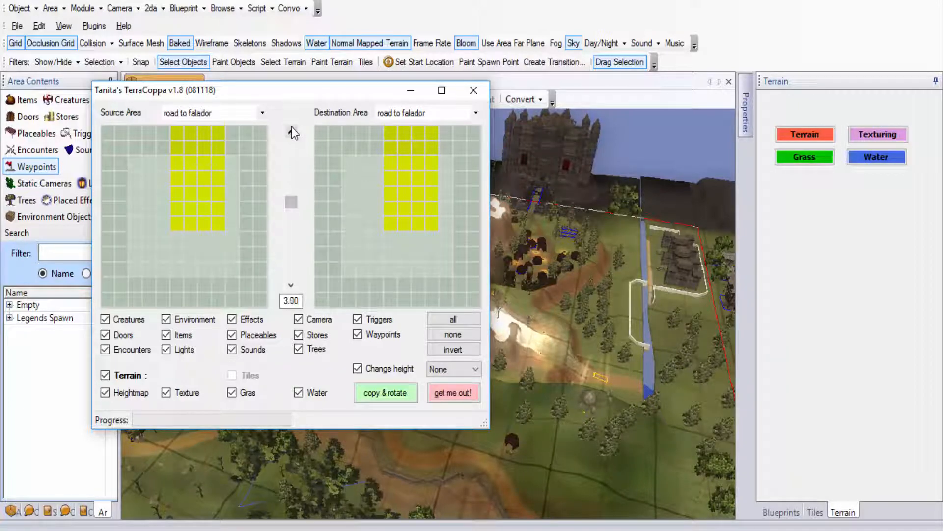
click(292, 128)
click(293, 137)
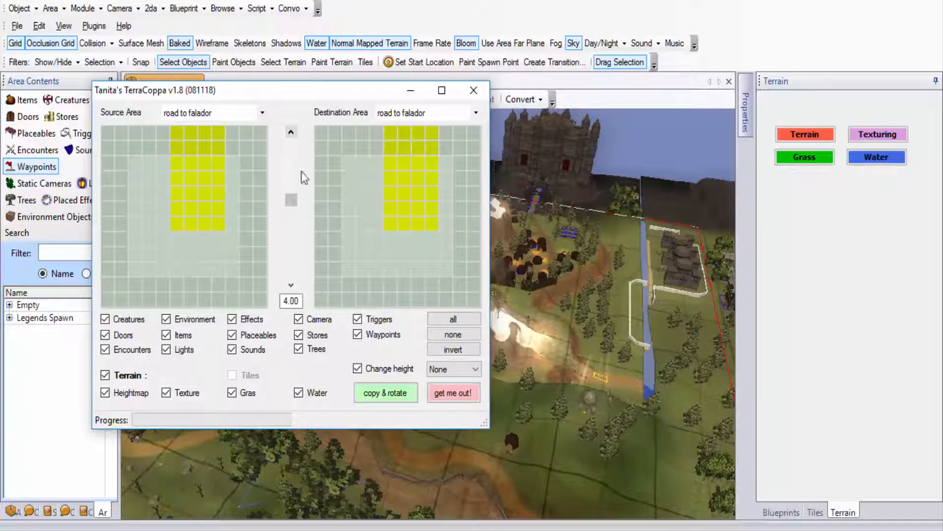
Step: Copy the mountain block onto itself with the height change, close TerraCoppa, and inspect the mountain
click(402, 399)
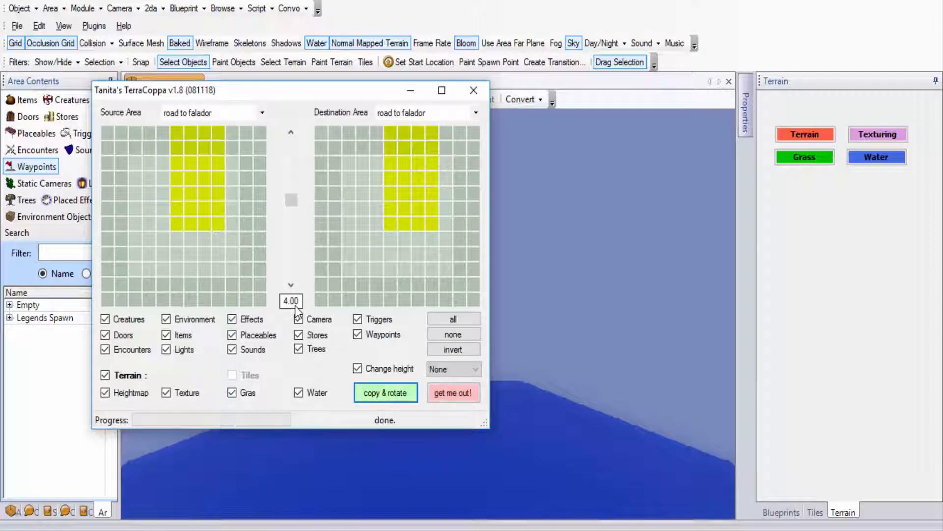
click(467, 392)
scroll(464, 385, down, 5)
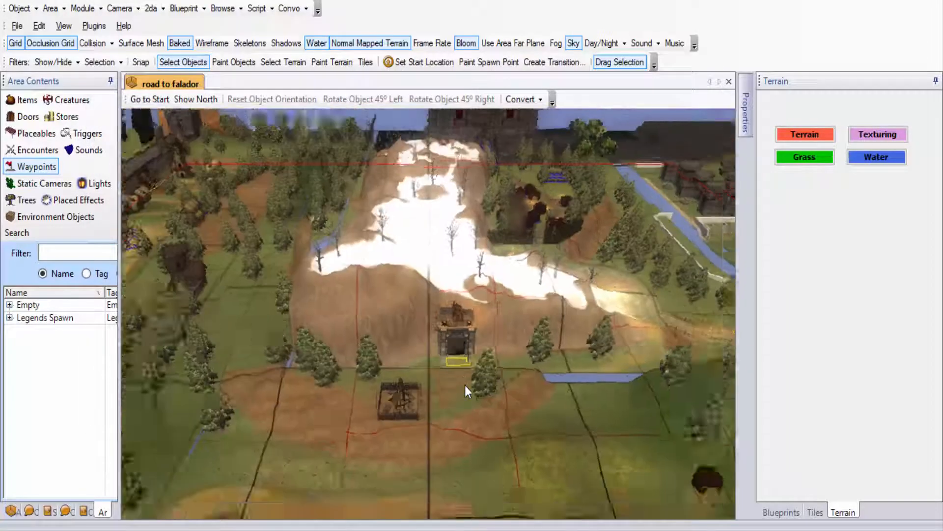
middle_drag(465, 385, 432, 384)
Step: Open TerraCoppa again with road to falador as both areas and select the same four-by-seven mountain block at the northern edge in both grids
click(93, 25)
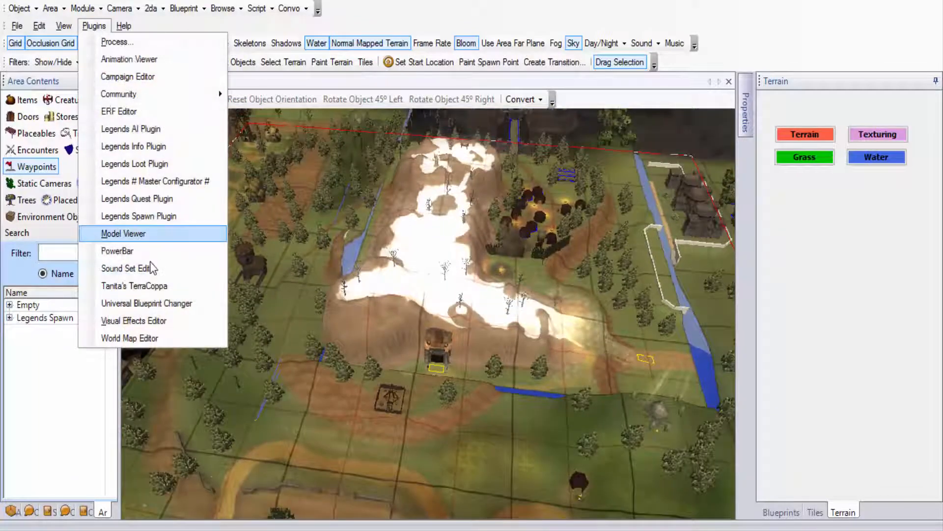
click(147, 285)
click(224, 134)
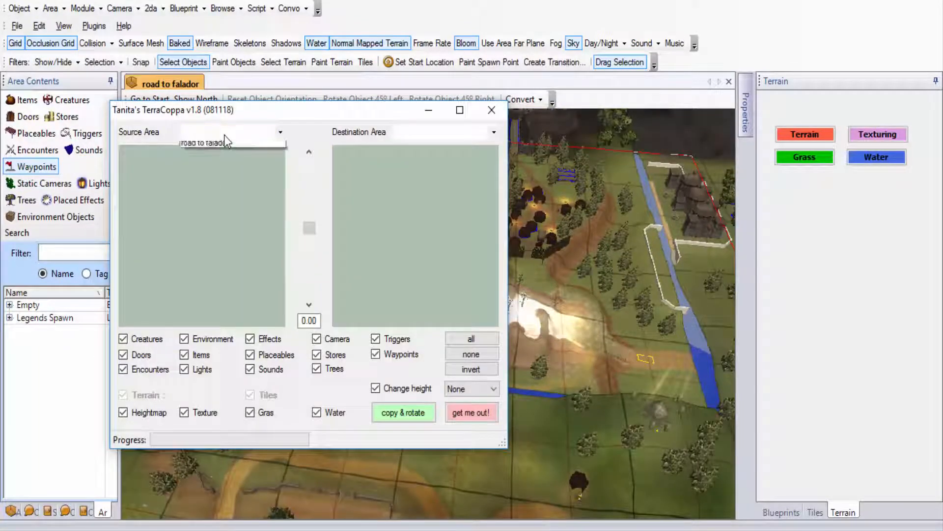
click(220, 138)
click(220, 138)
click(227, 146)
click(445, 132)
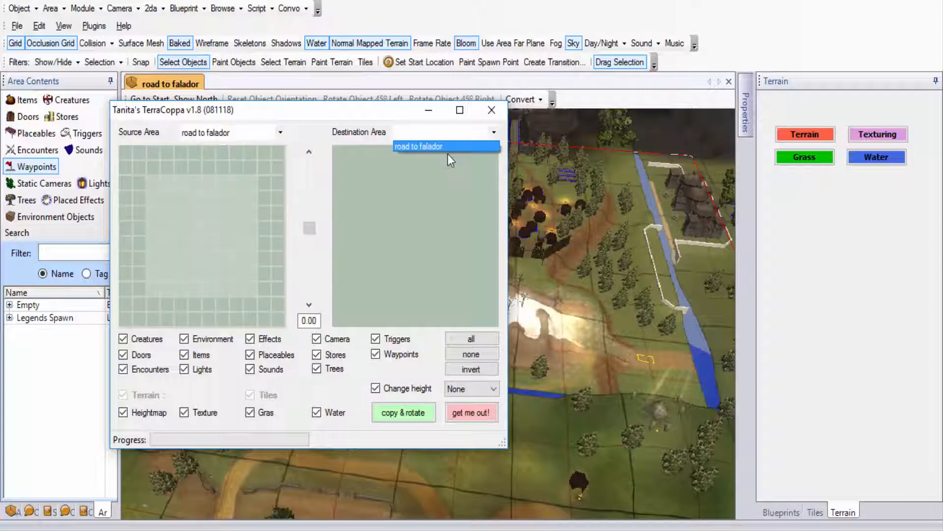
click(423, 143)
click(406, 145)
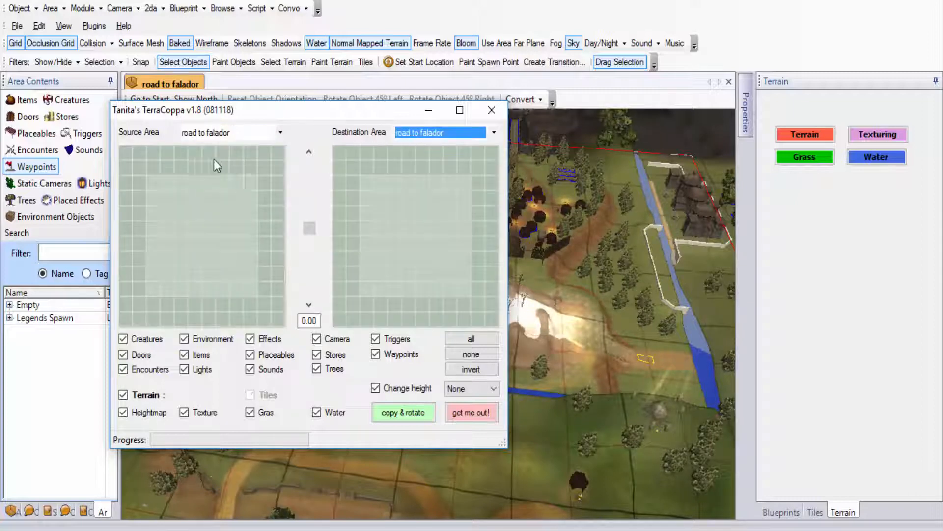
drag(237, 150, 186, 200)
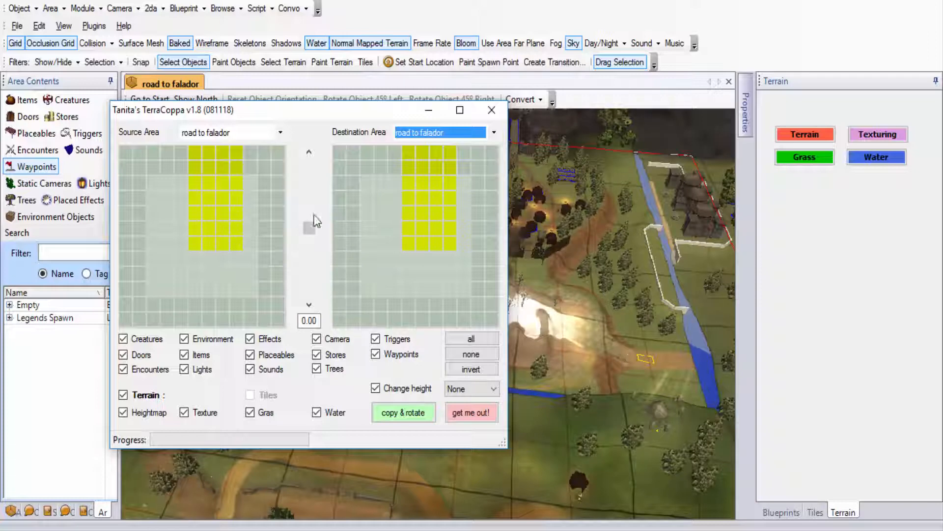
Step: Set the height change to 10.00, copy the mountain block onto itself, and close TerraCoppa
drag(310, 226, 310, 204)
click(311, 148)
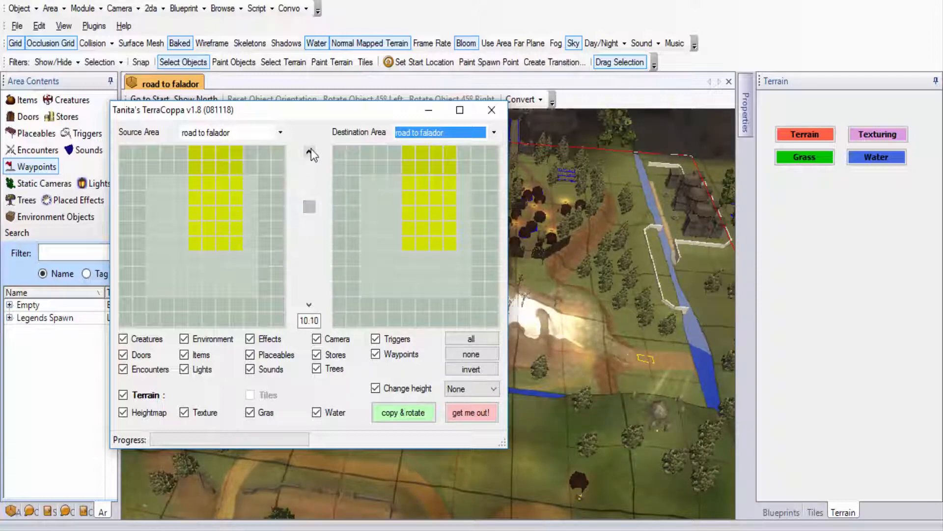
click(309, 304)
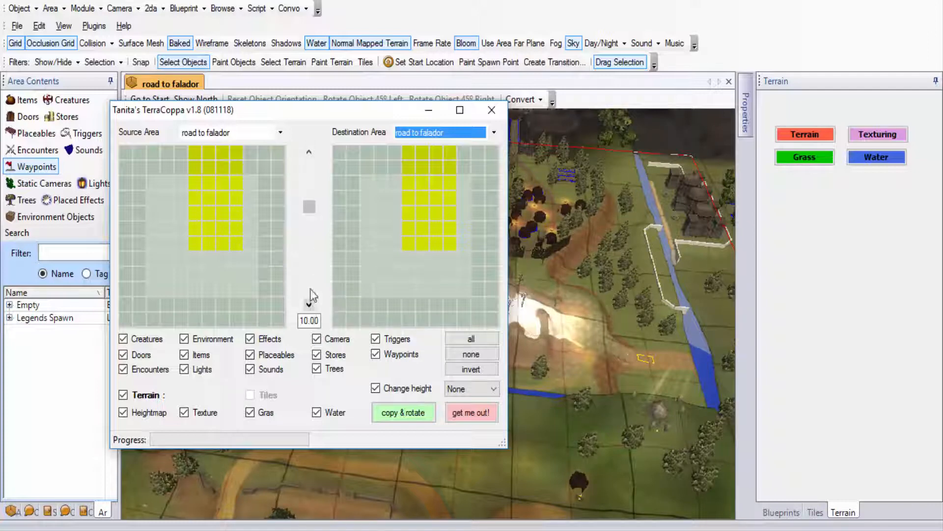
click(407, 415)
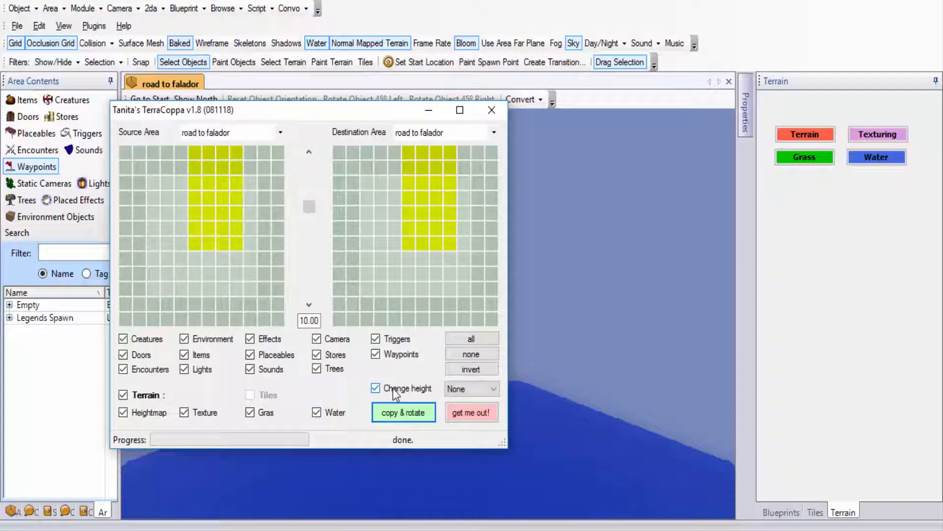
click(451, 415)
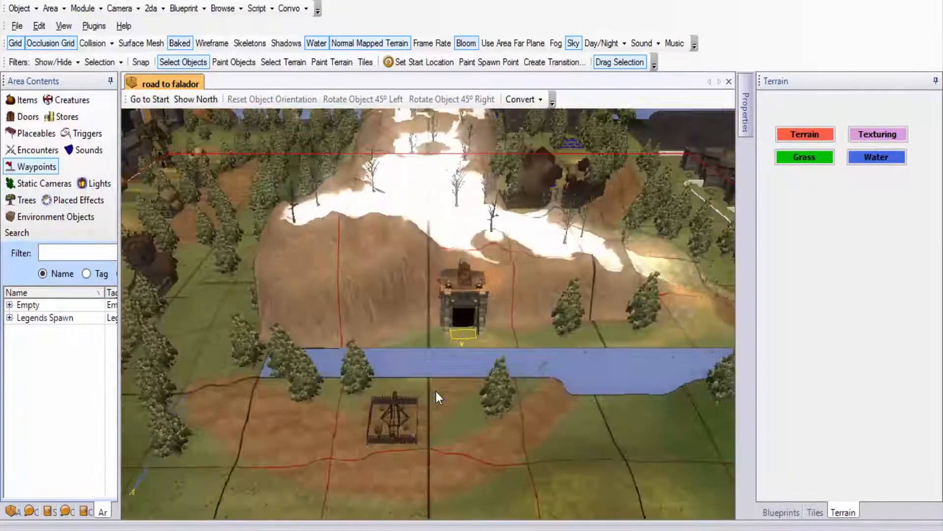
Step: Examine the mountain, the cave entrance and the water along the block's southern border from several angles
middle_drag(435, 391, 147, 206)
scroll(496, 278, down, 3)
middle_drag(4, 167, 383, 345)
scroll(449, 346, up, 10)
scroll(333, 321, down, 4)
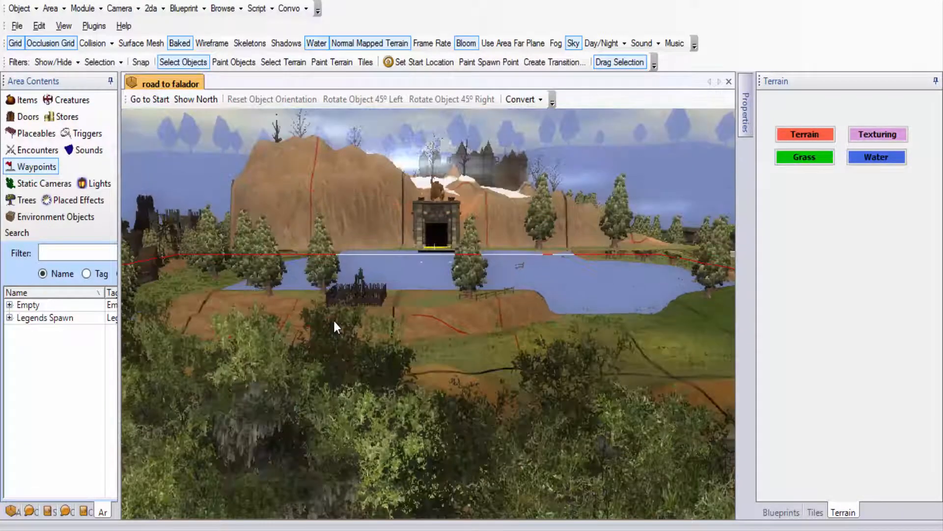
scroll(330, 329, up, 4)
scroll(329, 328, down, 3)
middle_drag(329, 329, 421, 273)
scroll(337, 338, up, 5)
scroll(462, 399, up, 5)
scroll(318, 282, down, 6)
scroll(420, 272, down, 5)
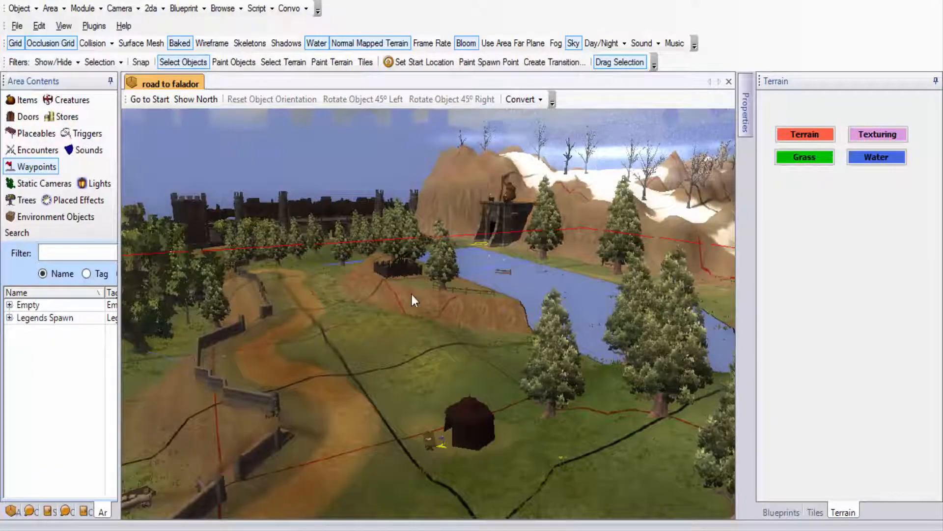
Step: Set up the terrain Flatten brush with size 15 and outer 15
click(782, 512)
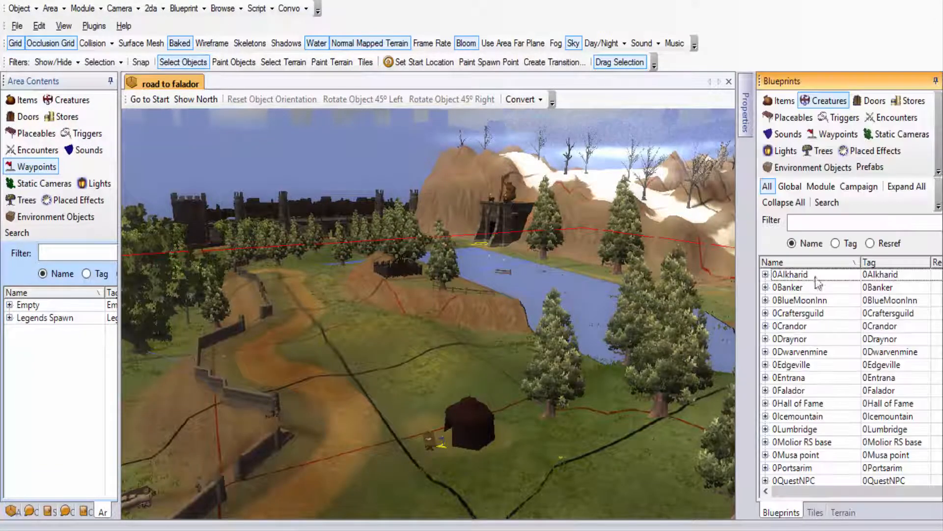
click(841, 513)
click(796, 134)
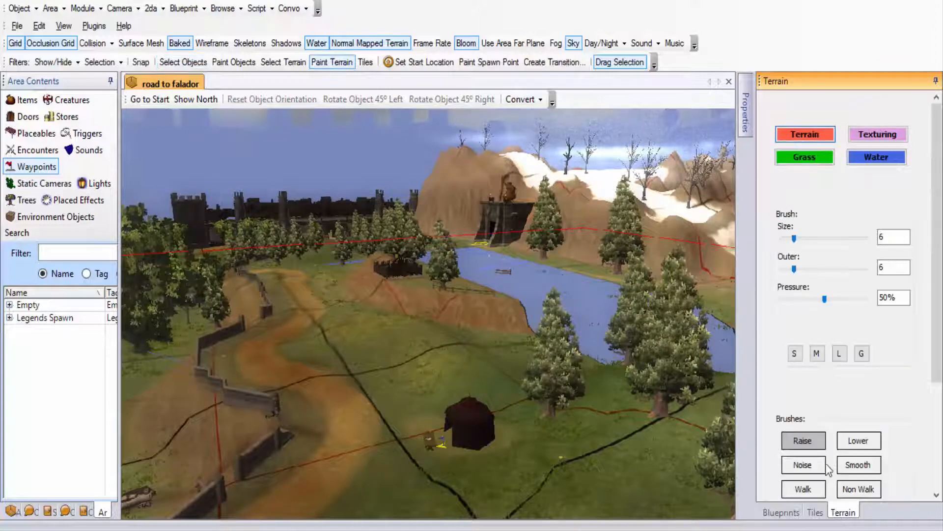
scroll(845, 319, down, 2)
click(803, 445)
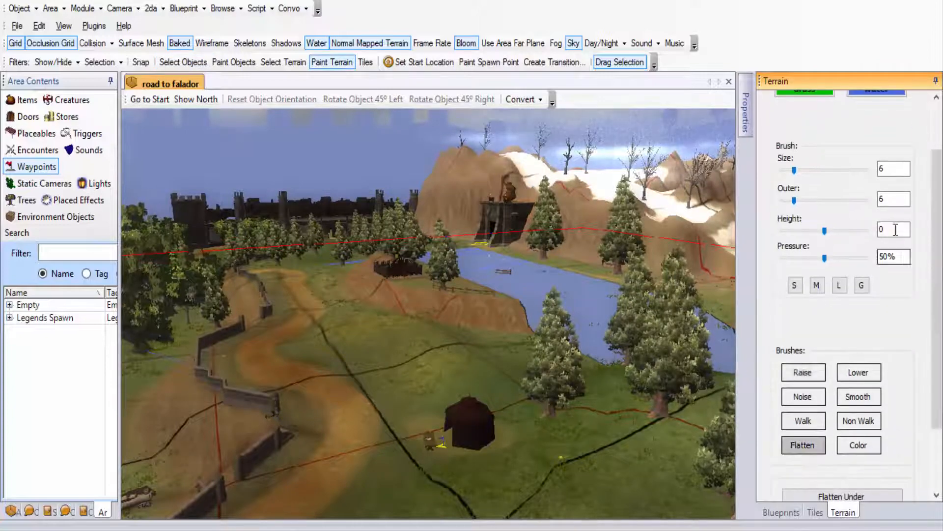
click(861, 287)
Step: Flatten the river in front of the cave entrance at height 10 to form a land crossing
middle_drag(474, 299, 463, 348)
scroll(500, 348, up, 3)
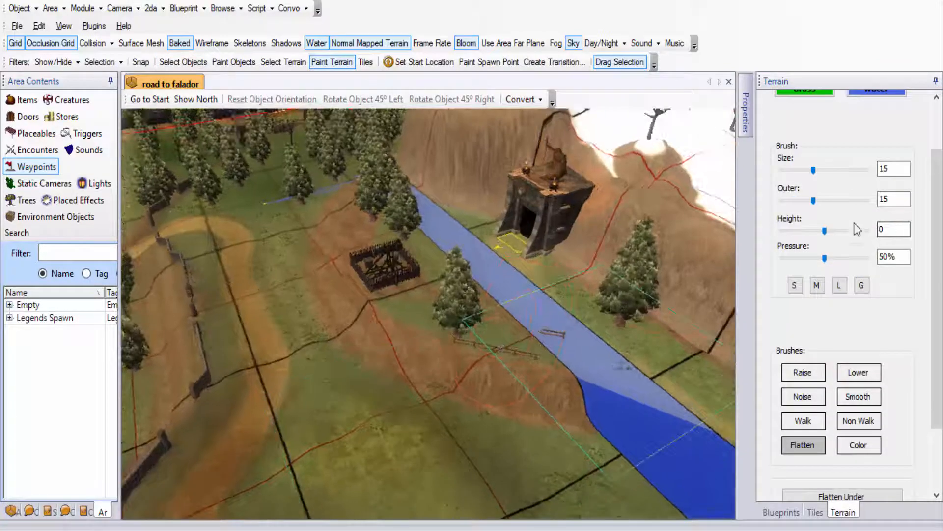
drag(903, 232, 783, 236)
text(1)
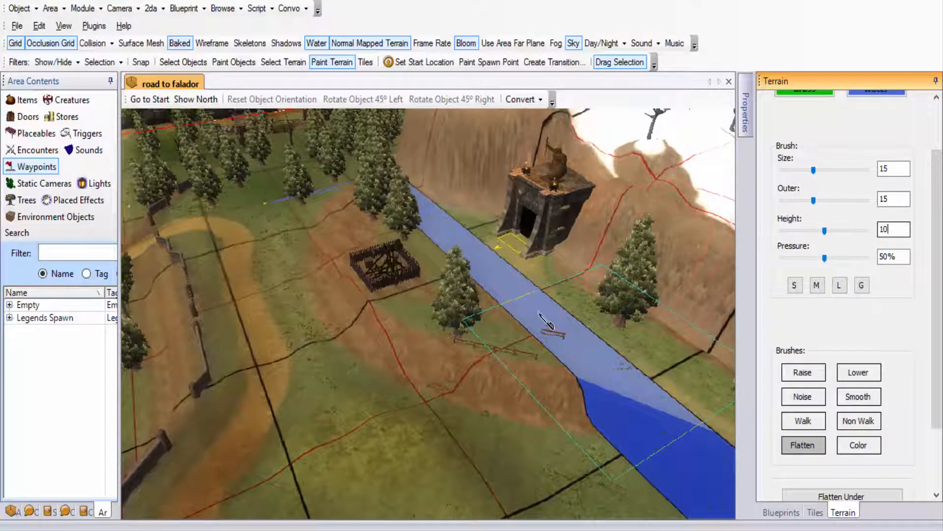
text(0)
drag(543, 327, 535, 319)
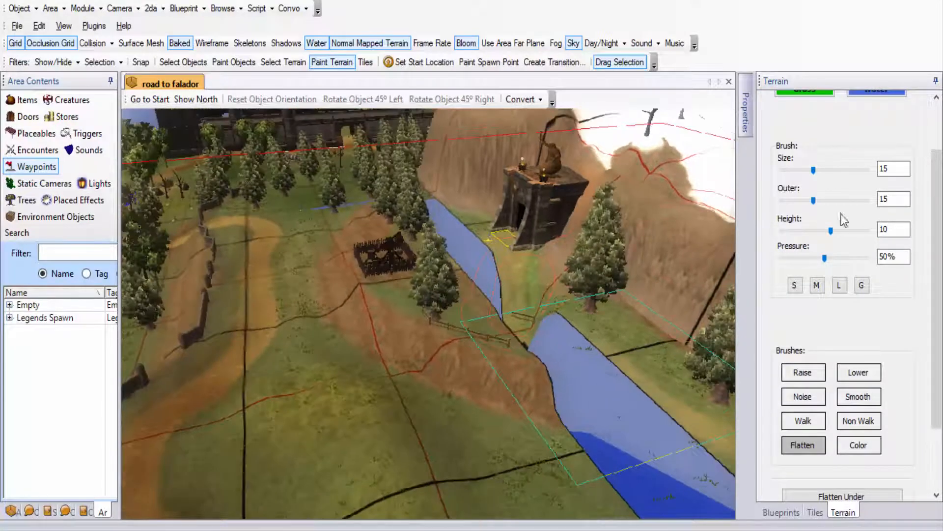
Step: Flatten the crossing by the cave entrance at height 20 and undo the last stroke
drag(903, 228, 854, 229)
text(20)
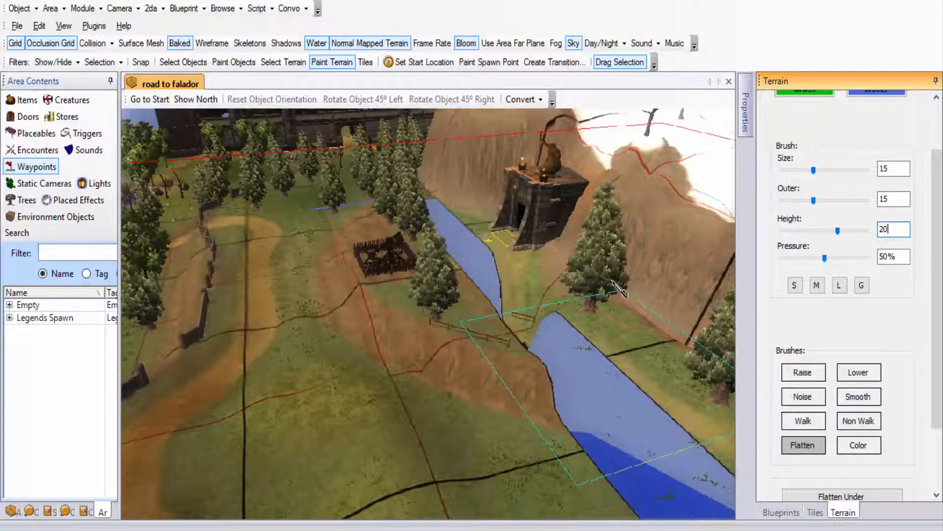
click(514, 293)
mouse_move(519, 294)
middle_down()
mouse_move(521, 276)
mouse_move(527, 309)
mouse_move(511, 327)
middle_up()
click(495, 253)
key(ctrl+z)
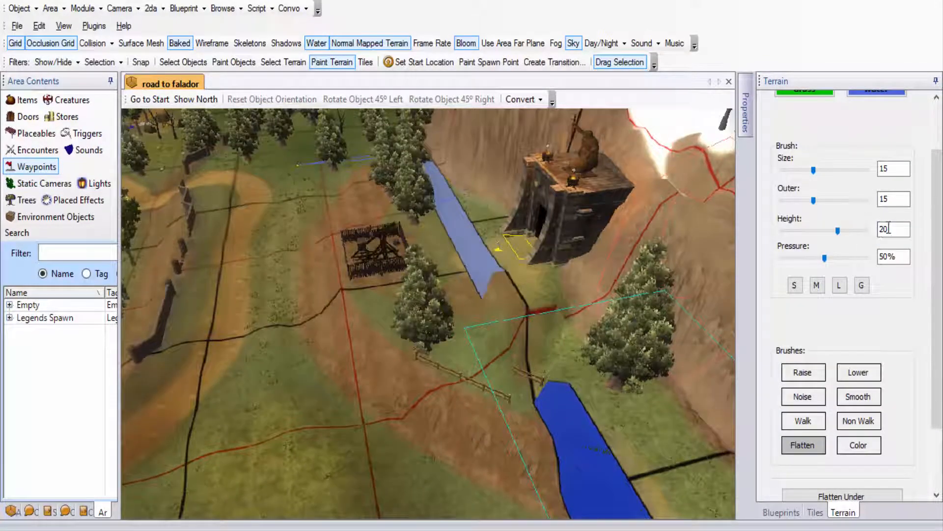
Step: Flatten the ground beside the cave entrance at height 18 and again at height 19
double_click(884, 229)
text(18)
click(515, 277)
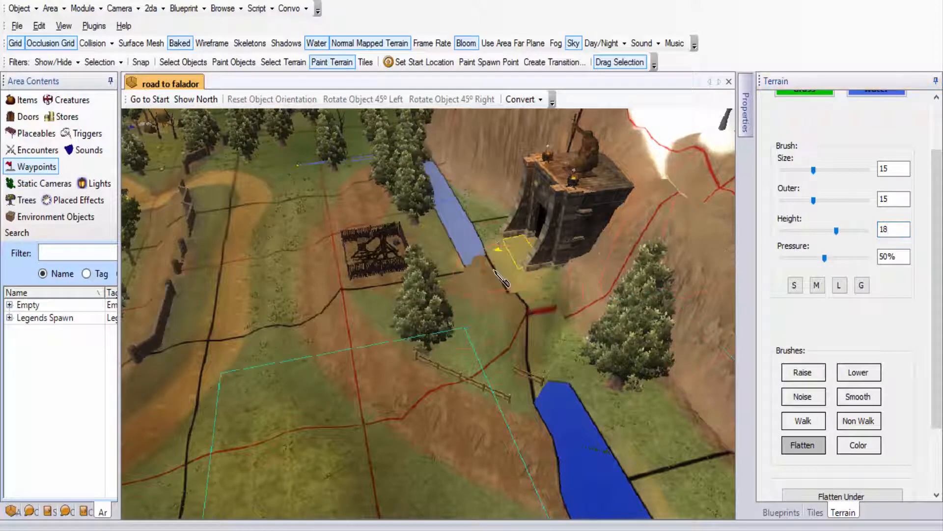
double_click(887, 229)
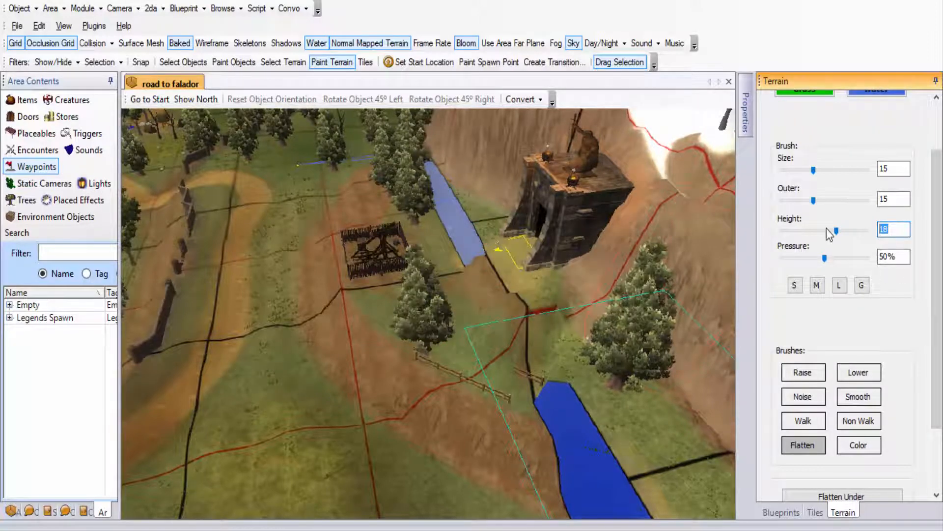
text(19)
click(495, 271)
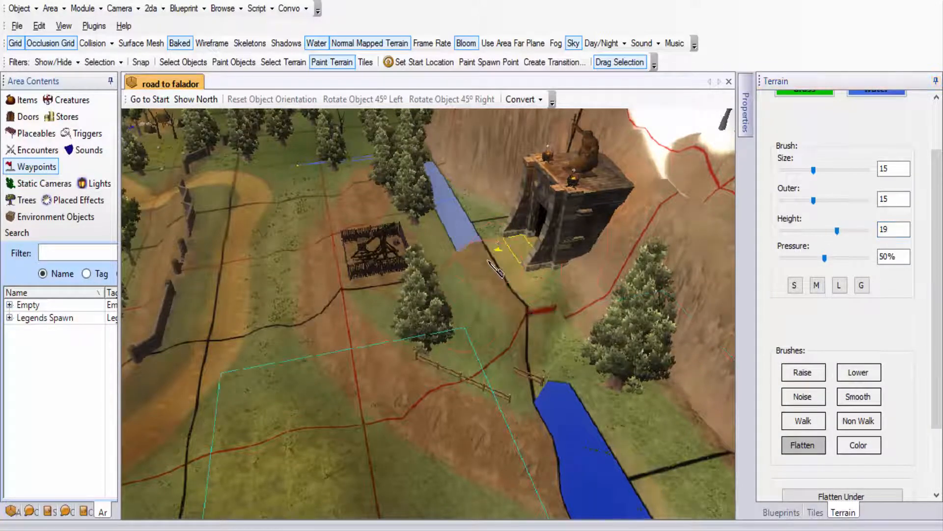
Step: Flatten the strip between the cave entrance and the fenced siege weapon, and the ground around that weapon, at height 19
mouse_move(485, 241)
mouse_down()
mouse_move(475, 229)
mouse_move(476, 254)
mouse_up()
middle_drag(476, 254, 464, 319)
mouse_move(488, 360)
mouse_down()
mouse_move(485, 375)
mouse_move(445, 369)
mouse_move(459, 383)
mouse_move(393, 366)
mouse_move(354, 344)
mouse_move(333, 313)
mouse_up()
middle_drag(352, 318, 610, 388)
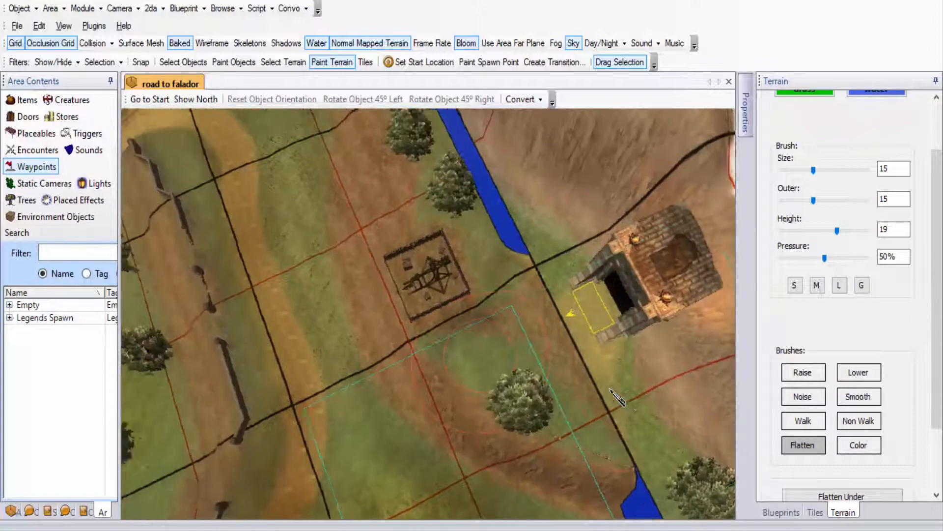
mouse_move(492, 377)
mouse_down()
mouse_move(427, 329)
mouse_move(410, 300)
mouse_move(383, 189)
mouse_move(400, 192)
mouse_up()
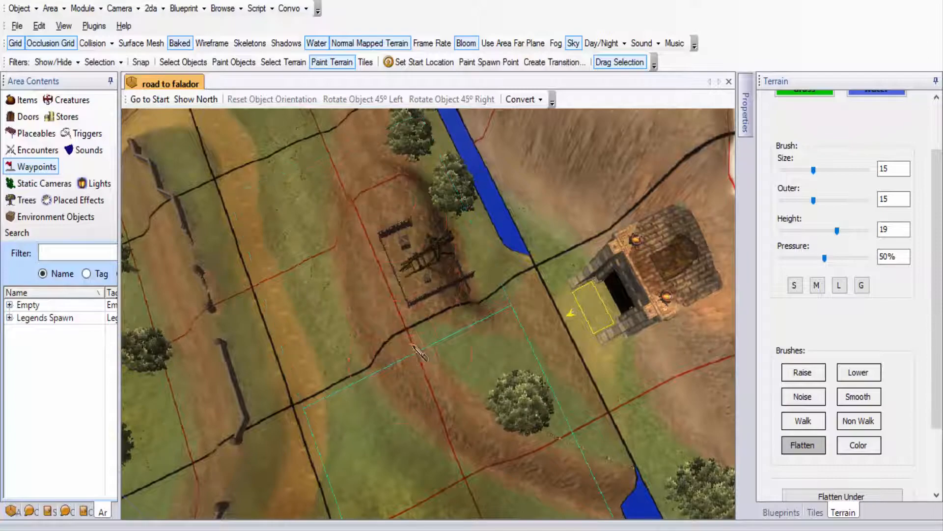
Step: Flatten the remaining river stretches along the mountain's southern border at height 19, blending them into the neighbouring ground
ctrl+middle_drag(415, 348, 419, 279)
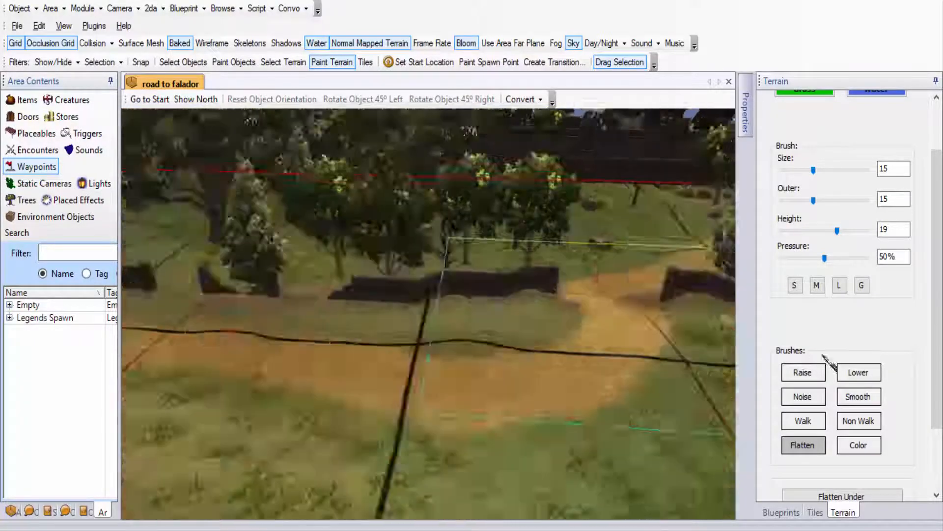
middle_drag(823, 356, 523, 297)
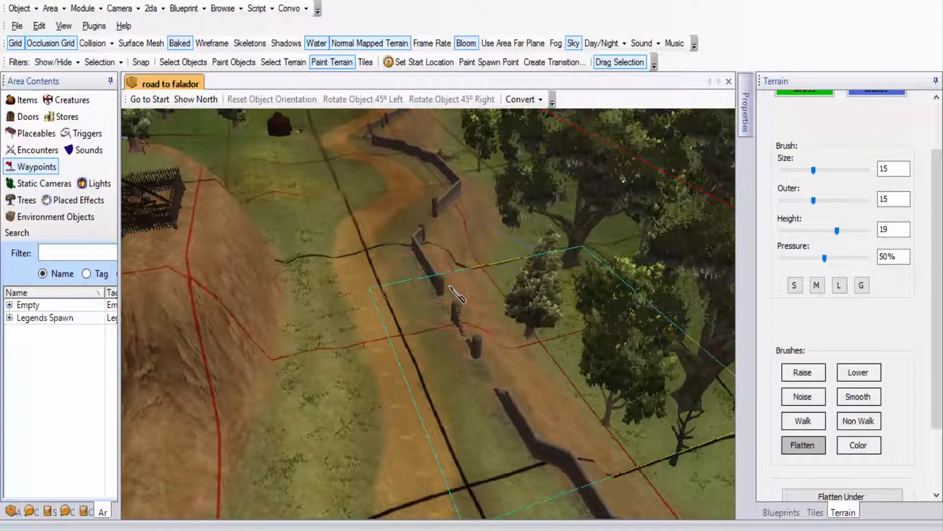
middle_drag(384, 291, 552, 377)
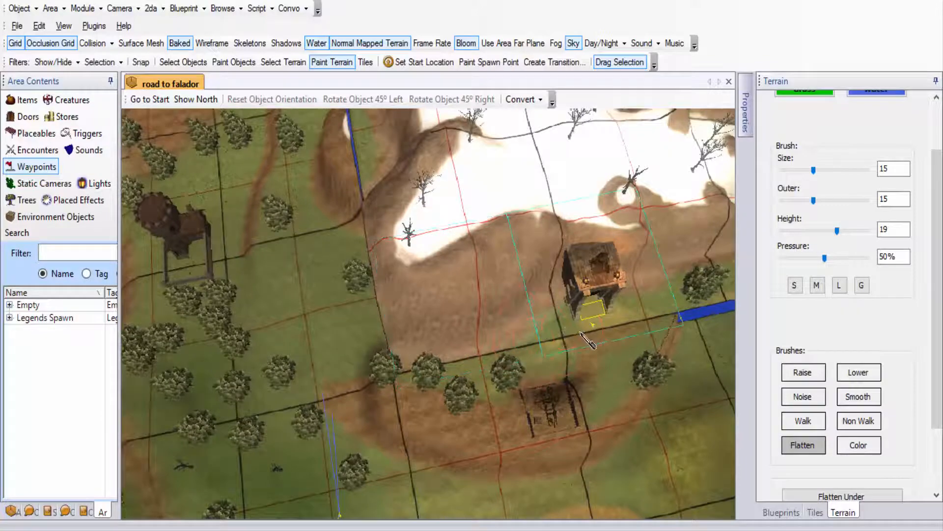
middle_drag(581, 333, 407, 360)
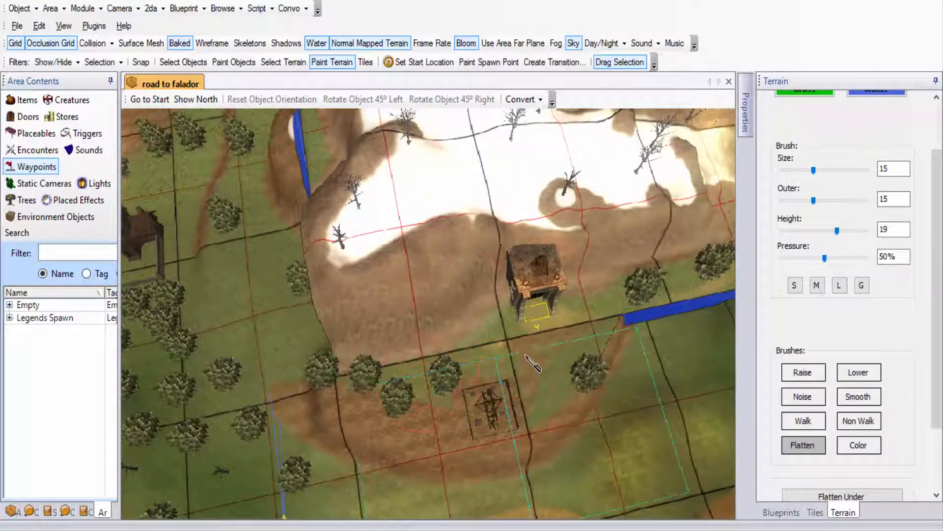
mouse_move(501, 357)
middle_down()
mouse_move(397, 296)
mouse_move(430, 386)
mouse_move(411, 293)
mouse_move(444, 372)
mouse_move(382, 416)
middle_up()
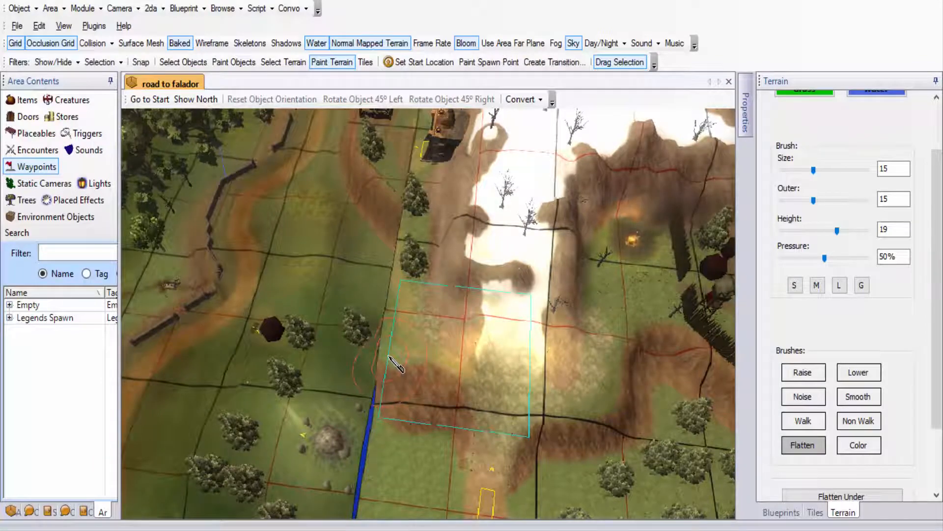
middle_drag(400, 357, 498, 344)
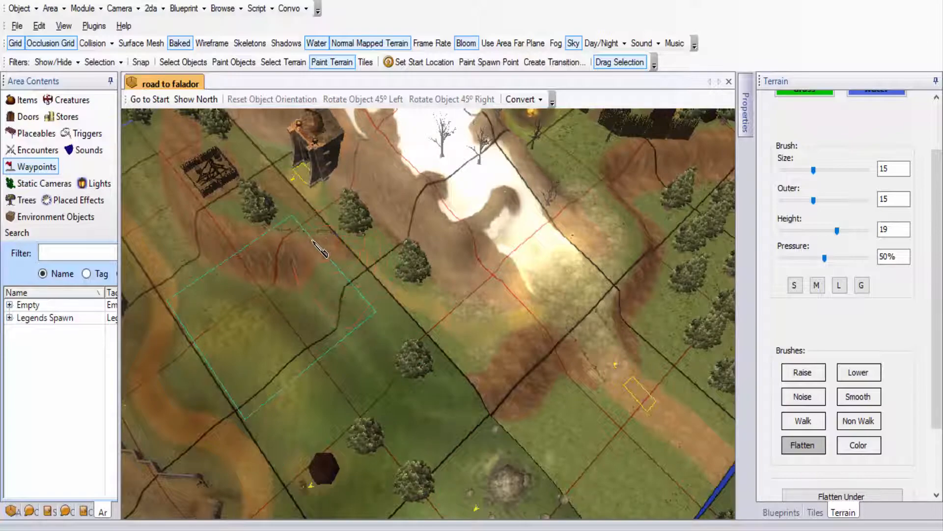
Step: Try to flatten the water beside the stone circle at height 14
middle_drag(353, 314, 462, 237)
scroll(369, 379, up, 3)
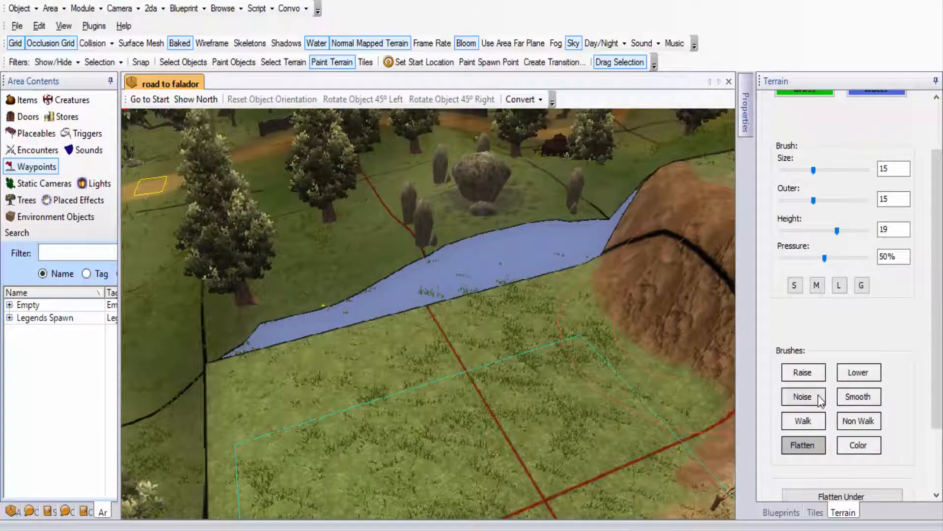
middle_drag(588, 305, 506, 331)
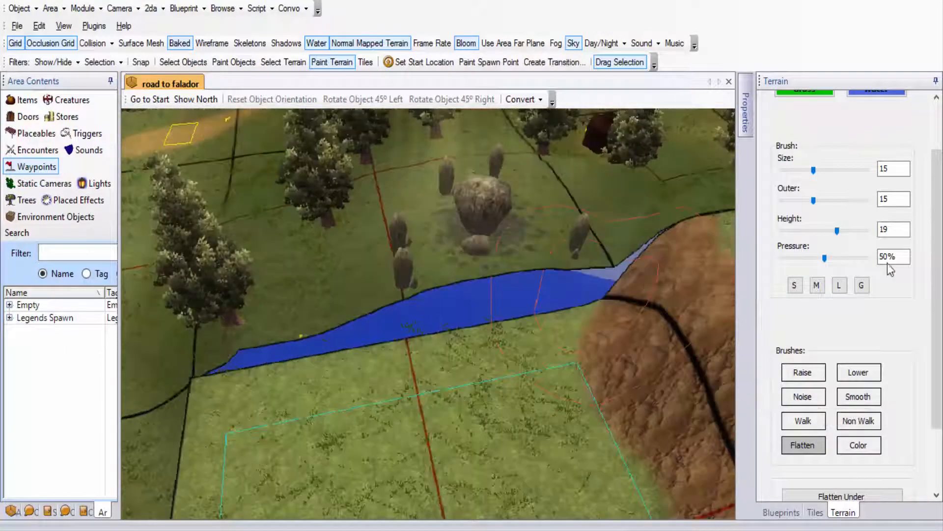
double_click(888, 229)
text(14)
key(Return)
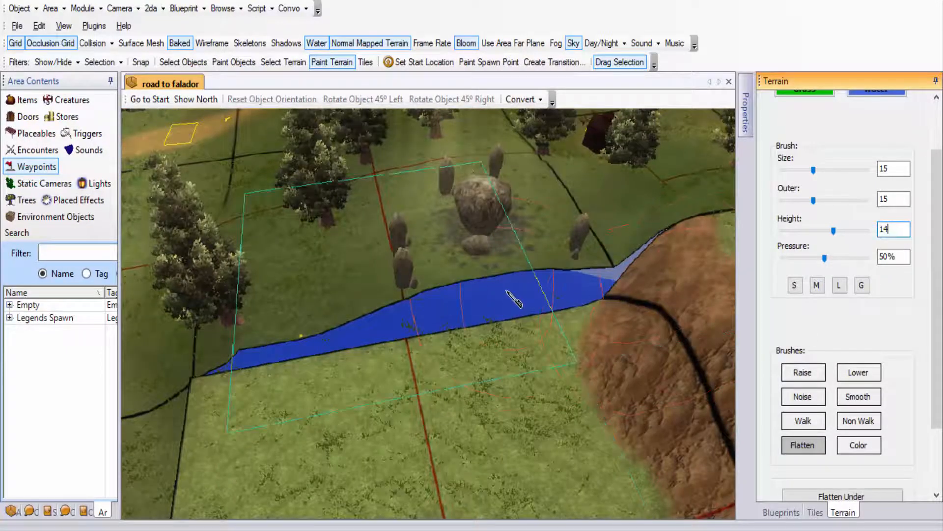
click(507, 291)
Step: Flatten the water beside the stone circle at height 17, undoing one stroke along the way
double_click(888, 229)
text(17)
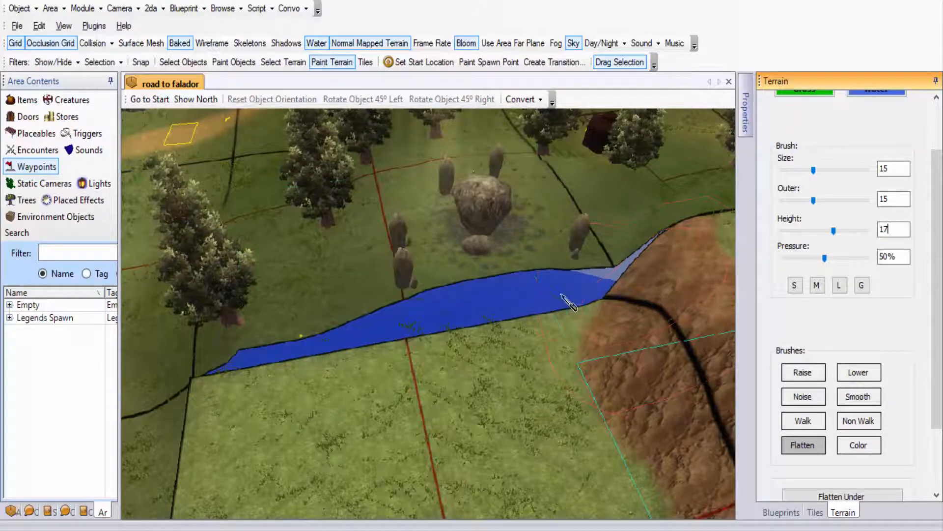
key(Return)
click(497, 291)
key(ctrl+z)
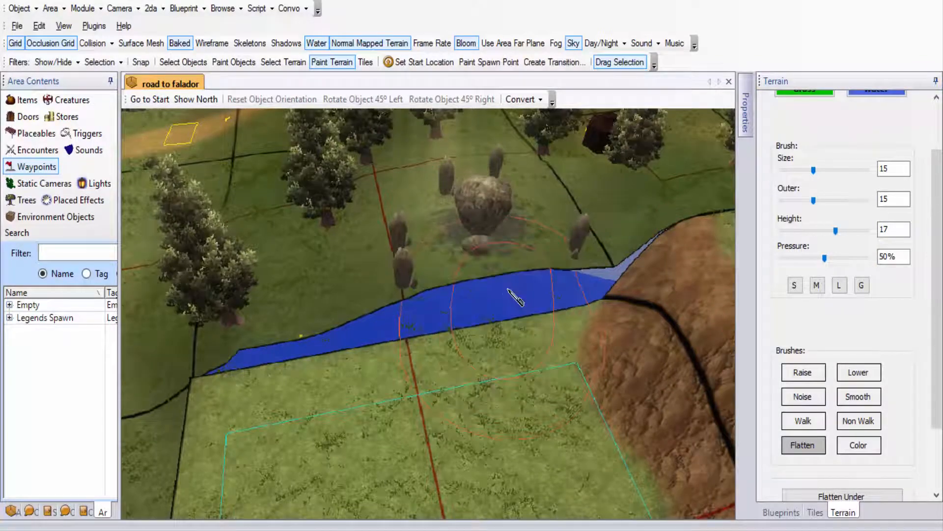
middle_drag(507, 289, 510, 344)
click(589, 322)
mouse_move(546, 339)
mouse_down()
mouse_move(286, 374)
mouse_move(538, 246)
mouse_up()
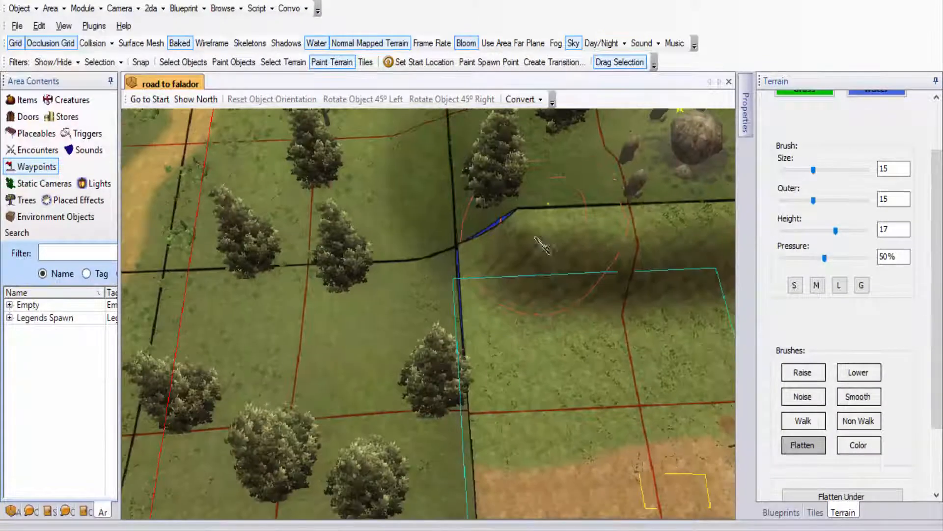
Step: Extend the flattening past the stone circle at height 17 and level the leftover water beside the ridge at height 12
middle_drag(538, 245, 496, 339)
scroll(502, 346, up, 2)
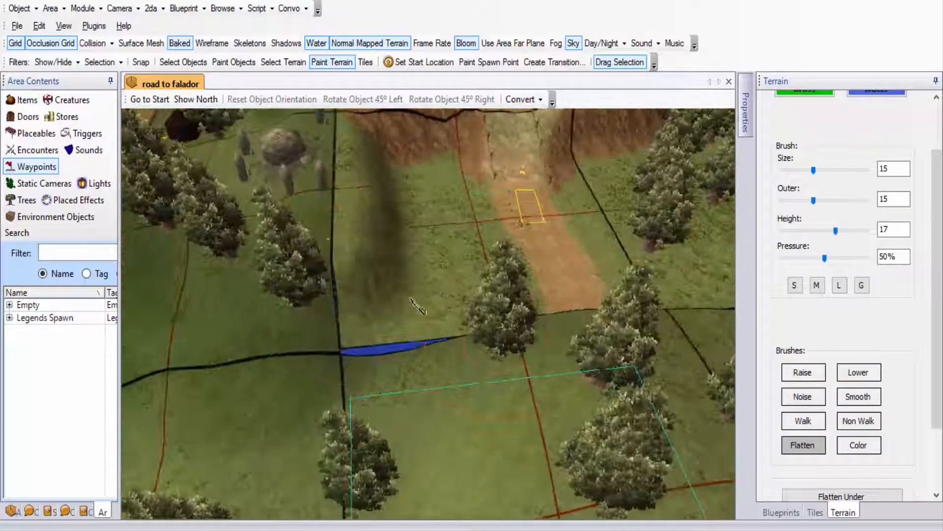
drag(359, 296, 354, 339)
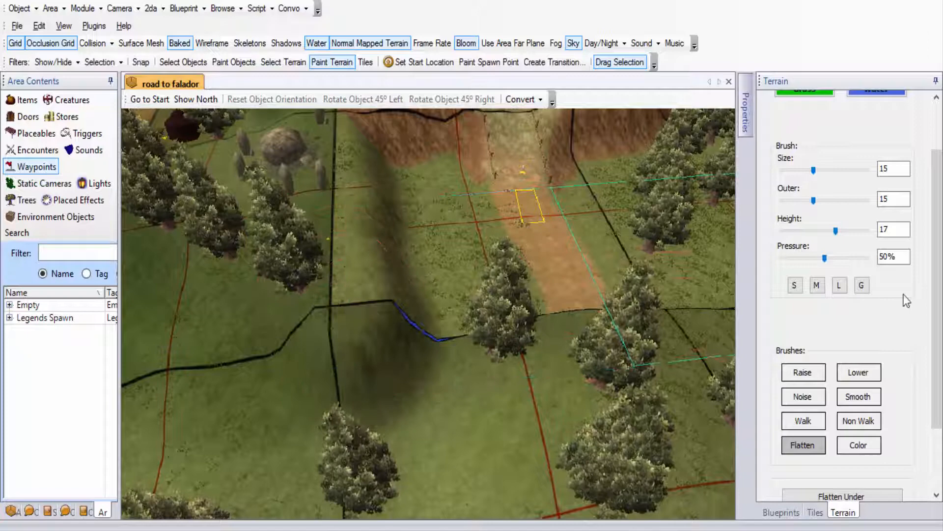
double_click(891, 229)
text(12)
drag(442, 336, 450, 338)
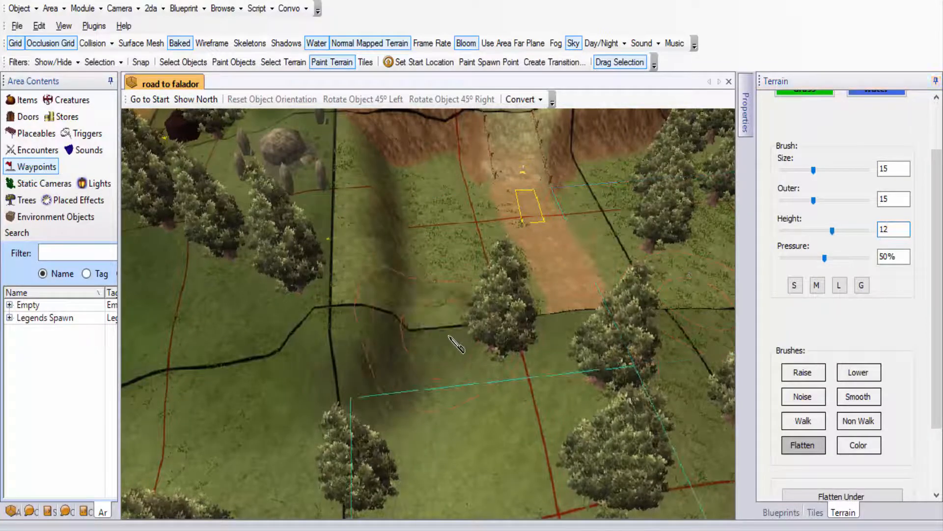
Step: Hide the occlusion grid and the area grid
mouse_move(449, 337)
middle_down()
mouse_move(420, 314)
mouse_move(372, 343)
middle_up()
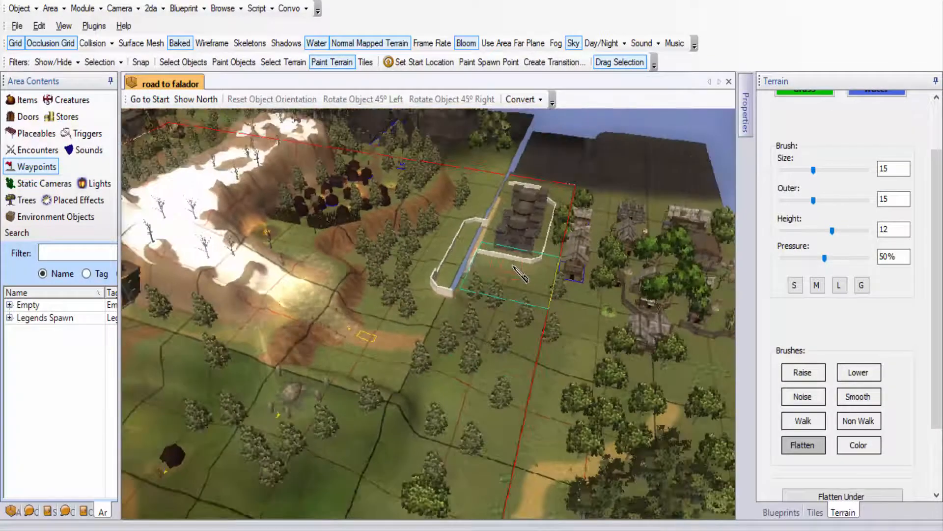
middle_drag(513, 265, 547, 266)
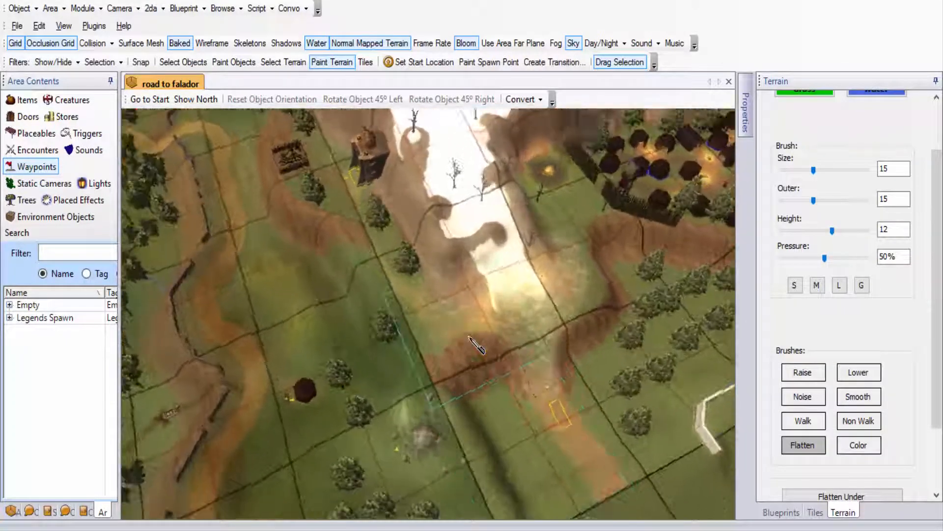
click(56, 41)
click(20, 43)
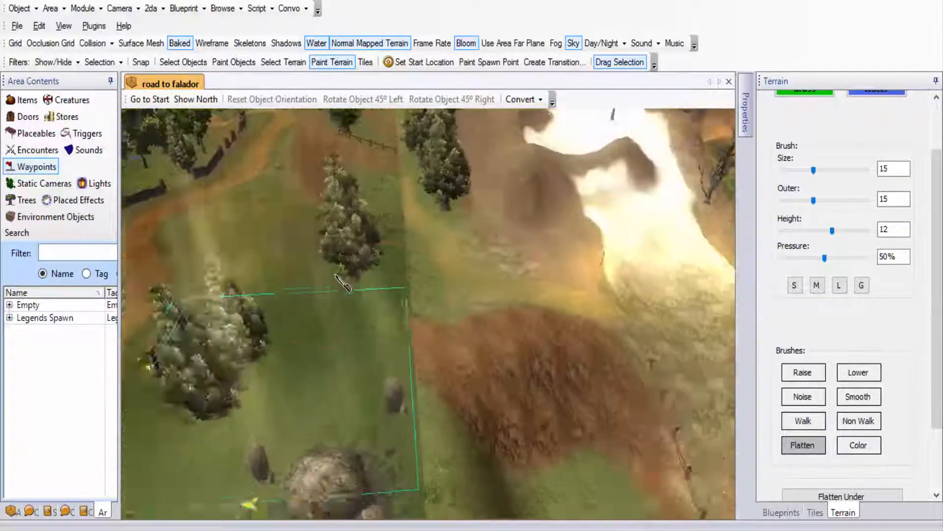
Step: Flatten the edge of the pond beside the small snow-capped hill at height 24, using a brush of size 10
scroll(336, 275, down, 3)
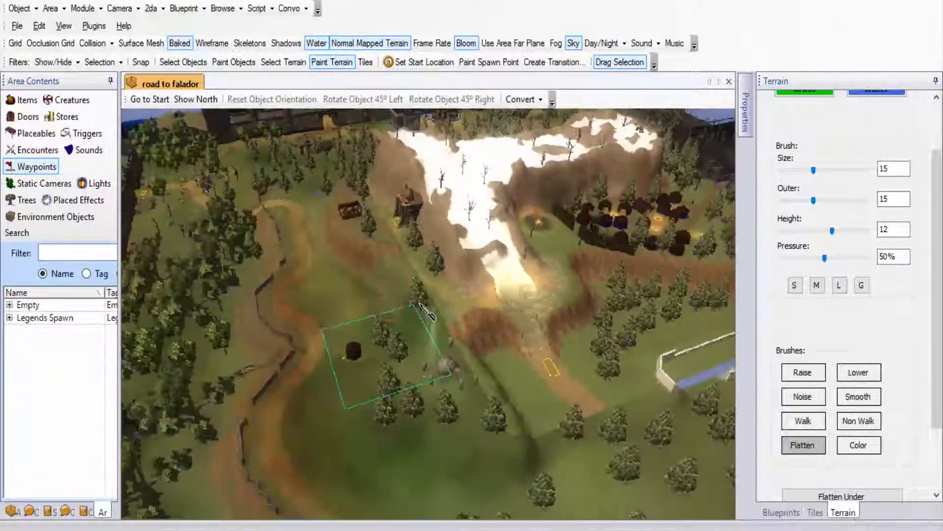
middle_drag(420, 304, 462, 329)
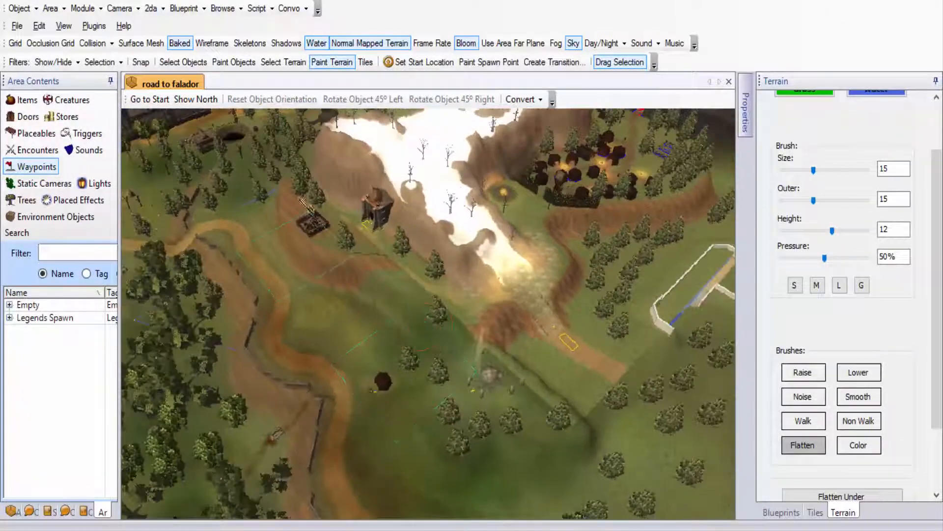
ctrl+drag(401, 412, 484, 484)
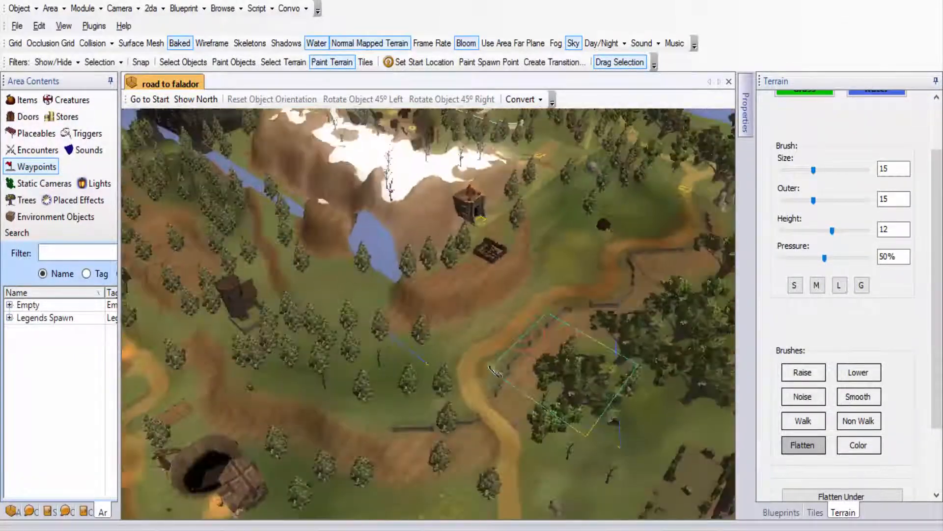
middle_drag(494, 371, 369, 285)
scroll(417, 344, up, 4)
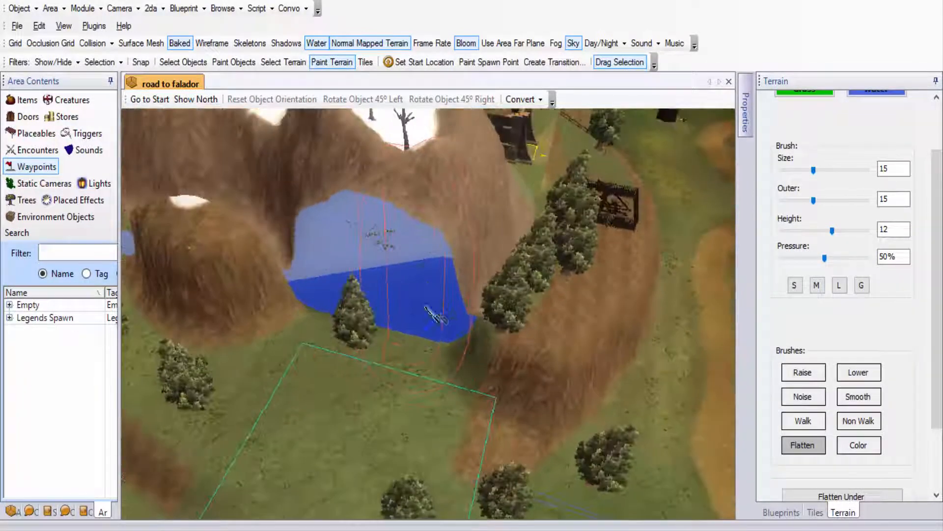
ctrl+drag(436, 317, 556, 393)
double_click(896, 231)
text(24)
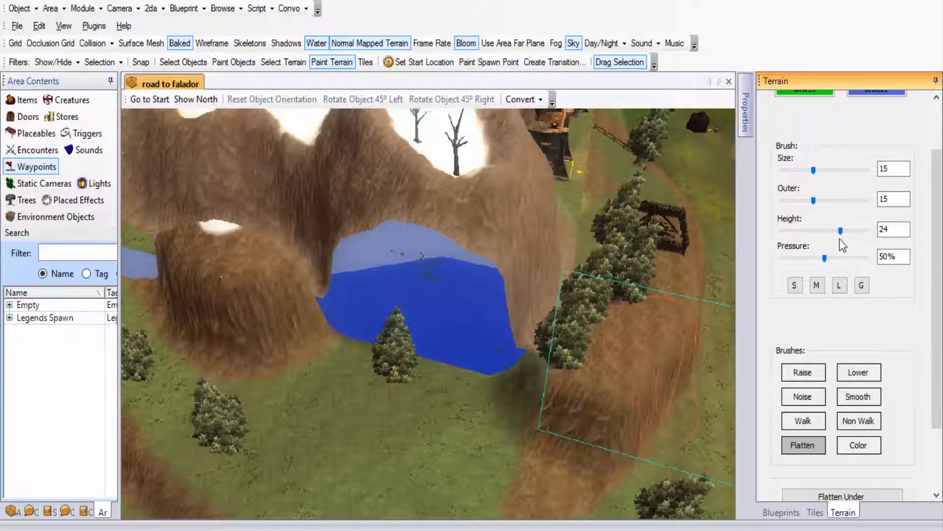
click(839, 285)
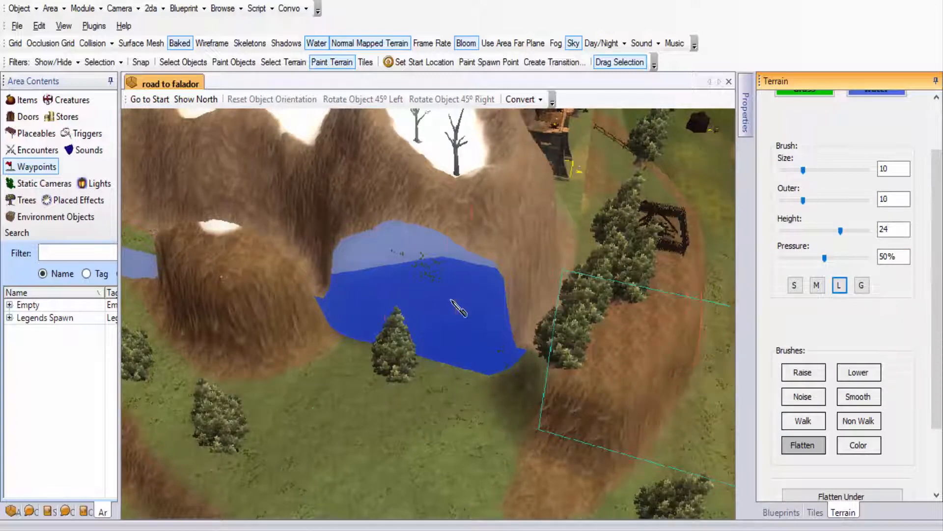
click(355, 285)
click(337, 287)
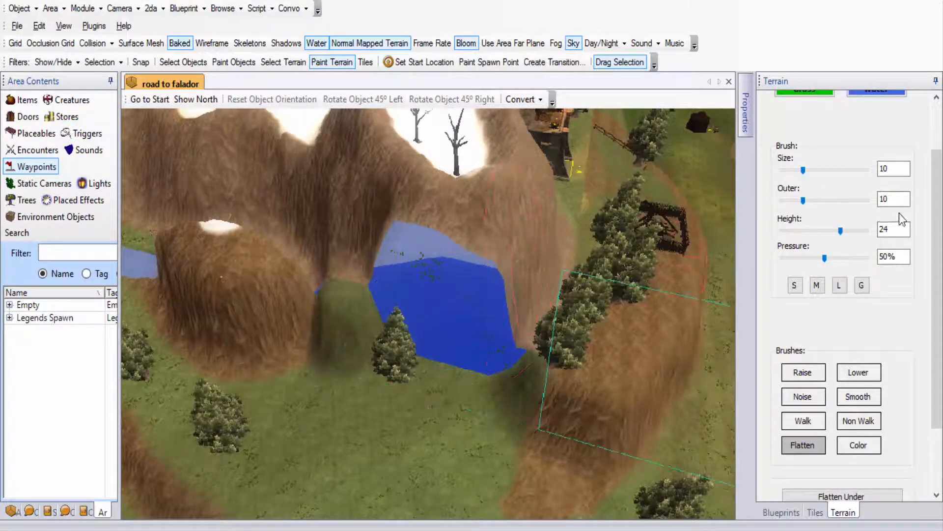
Step: Try to flatten the pond at the mountain's foot at height 50, and undo the stroke
drag(895, 231, 834, 232)
text(50)
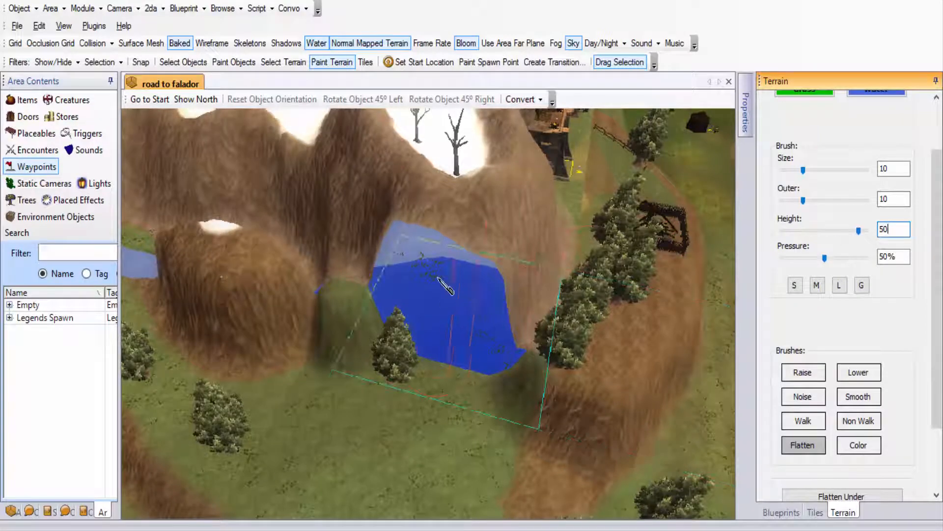
click(399, 281)
scroll(399, 281, down, 2)
key(ctrl+z)
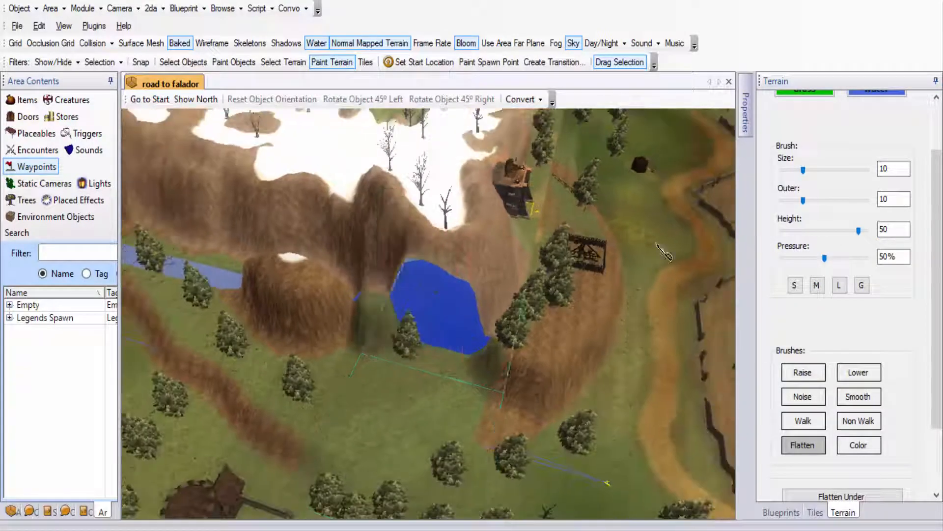
Step: Flatten a strip through the middle of the pond at the mountain's foot at height 30
drag(905, 232, 839, 233)
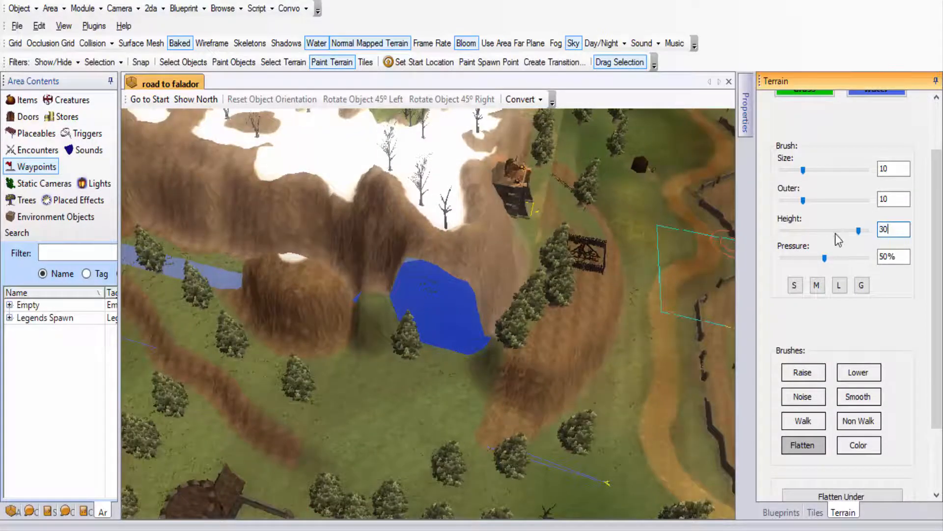
middle_drag(530, 319, 445, 333)
click(437, 331)
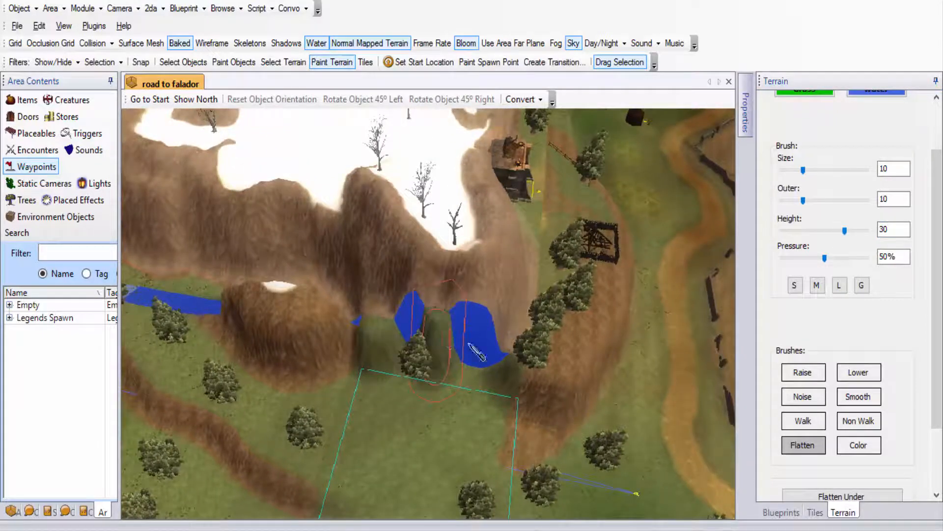
Step: Flatten the remaining water of the pond at the mountain's foot at height 35
double_click(879, 228)
text(35)
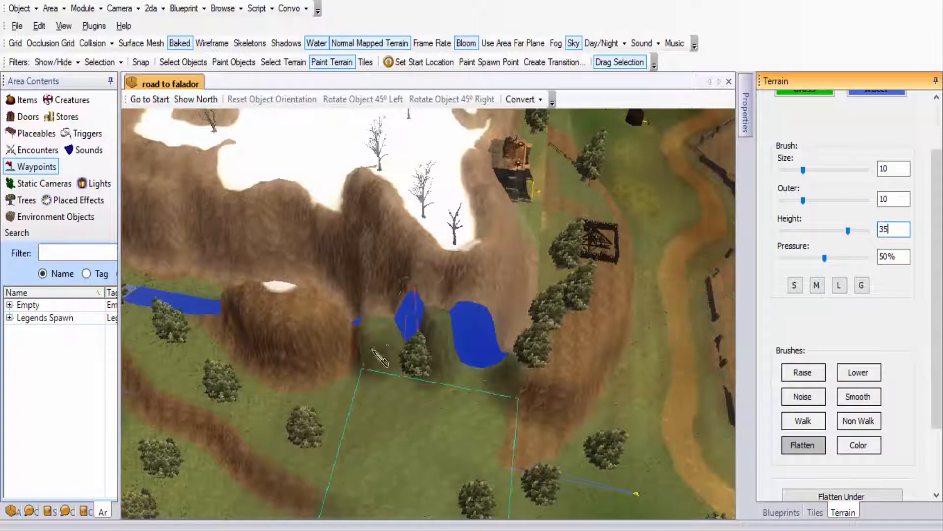
click(441, 332)
scroll(439, 330, up, 1)
click(443, 328)
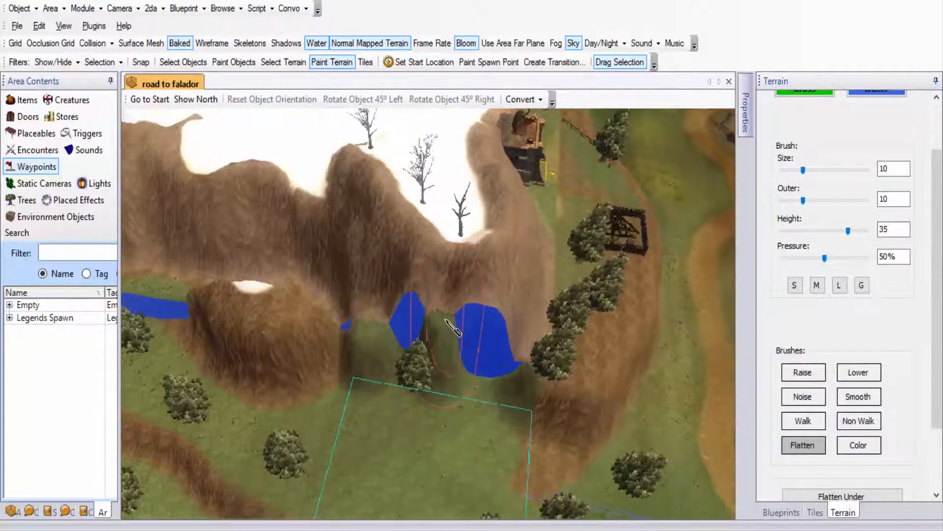
click(444, 318)
middle_drag(444, 320, 427, 335)
mouse_move(427, 336)
mouse_down()
mouse_move(489, 357)
mouse_move(432, 347)
mouse_move(319, 298)
mouse_move(331, 311)
mouse_up()
Step: Smooth the terrain along the narrow water strip between the cliff and the small hill, using brush size 15, outer 15 and 100% pressure
mouse_move(330, 310)
middle_down()
mouse_move(456, 275)
mouse_move(494, 291)
mouse_move(545, 293)
mouse_move(408, 297)
mouse_move(432, 344)
middle_up()
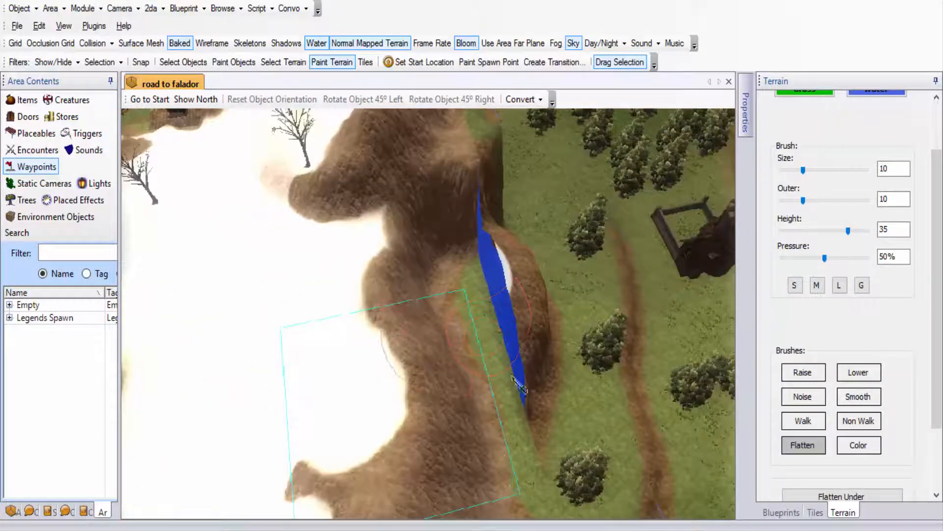
scroll(516, 378, up, 3)
middle_drag(534, 378, 543, 358)
click(858, 396)
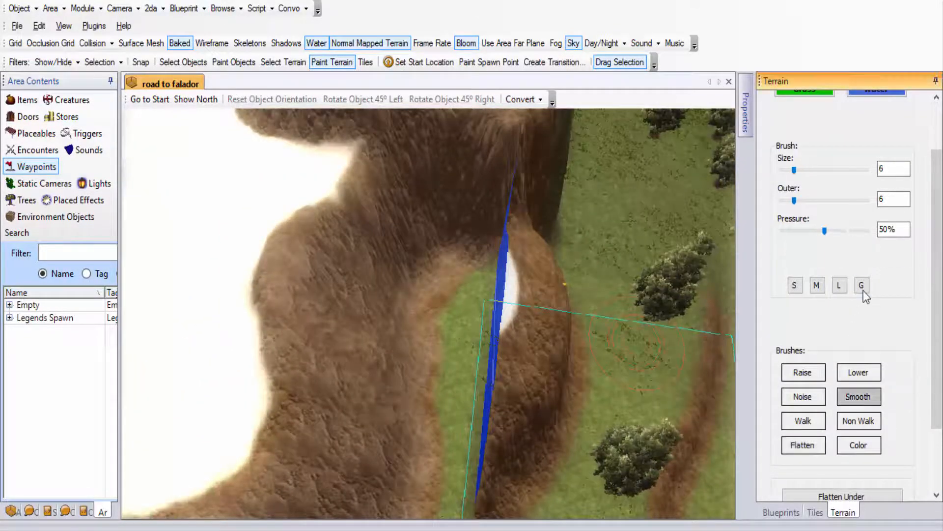
click(862, 286)
drag(824, 231, 906, 229)
click(839, 285)
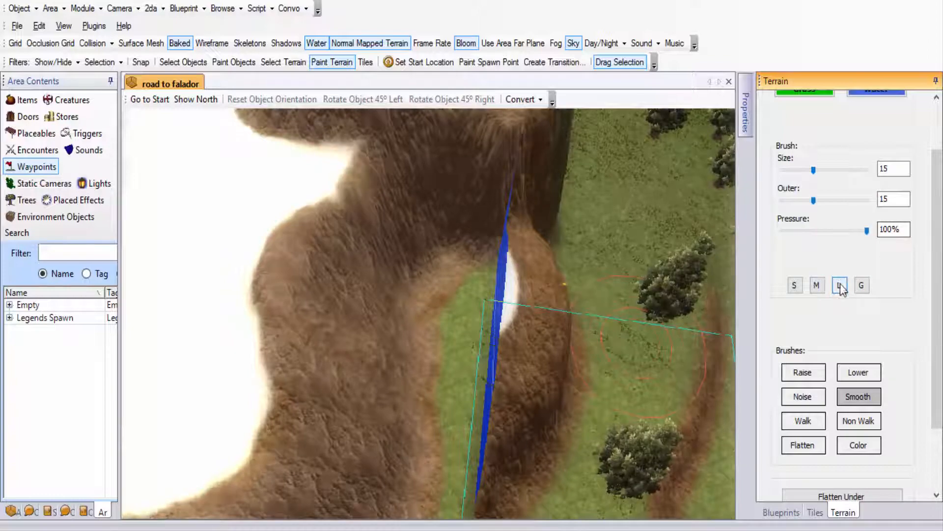
mouse_move(491, 464)
mouse_down()
mouse_move(479, 407)
mouse_move(518, 238)
mouse_move(542, 239)
mouse_up()
middle_drag(541, 240, 459, 453)
mouse_move(474, 310)
mouse_down()
mouse_move(505, 301)
mouse_move(548, 257)
mouse_up()
scroll(460, 293, down, 2)
middle_drag(460, 293, 523, 262)
mouse_move(524, 262)
mouse_down()
mouse_move(556, 198)
mouse_move(477, 305)
mouse_up()
drag(472, 365, 419, 446)
mouse_move(418, 446)
middle_down()
mouse_move(488, 197)
mouse_move(574, 68)
mouse_move(494, 237)
mouse_move(524, 296)
mouse_move(570, 305)
middle_up()
Step: Flatten the end of the water channel beside the small hill at height 20, with brush size 9 and outer size 10
click(802, 445)
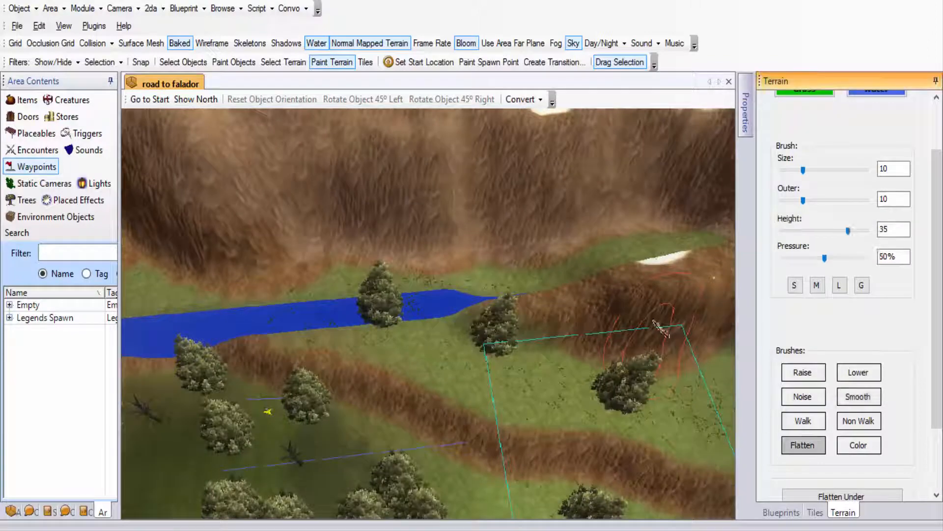
middle_drag(655, 311, 530, 330)
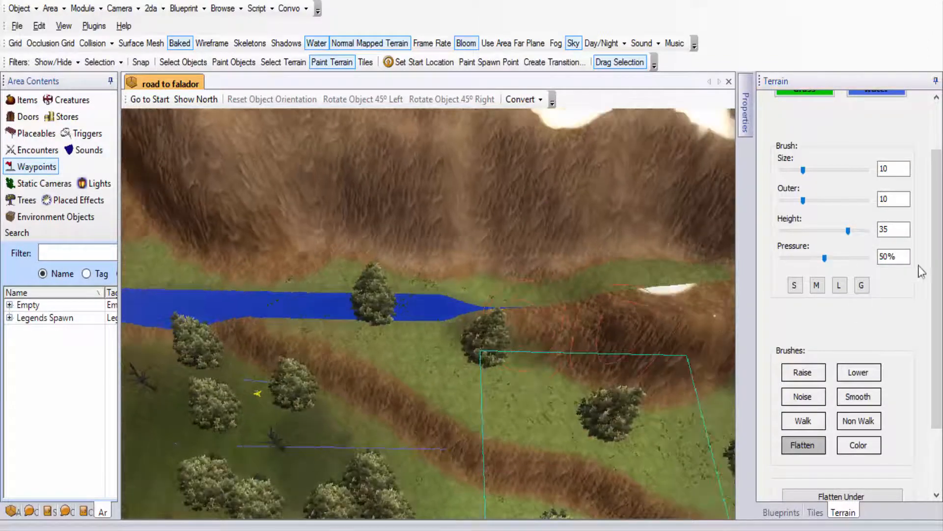
double_click(892, 229)
text(2-0)
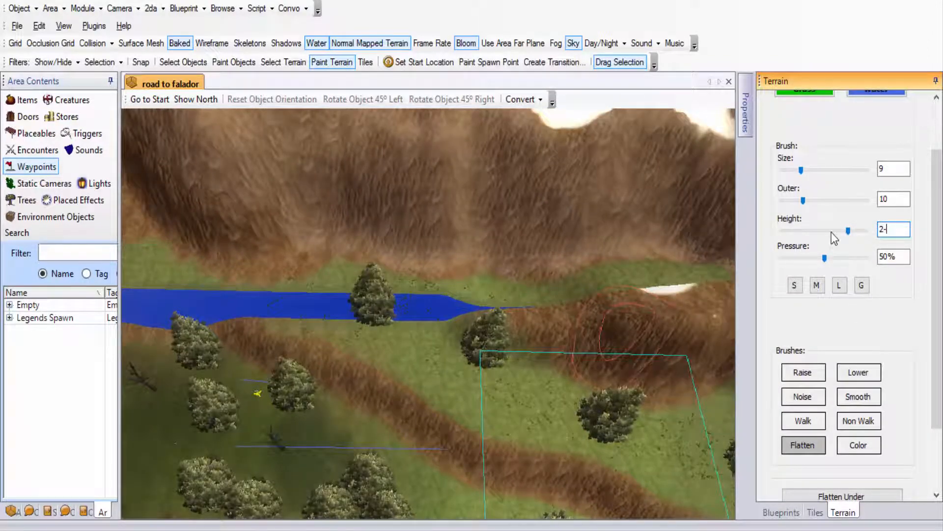
key(BackSpace)
key(BackSpace)
text(0)
click(514, 327)
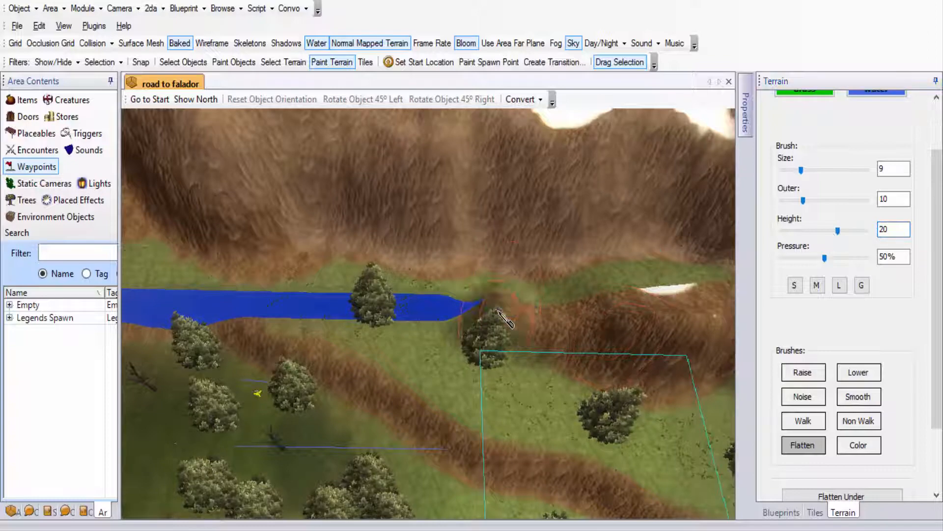
middle_drag(516, 334, 543, 373)
drag(533, 329, 506, 337)
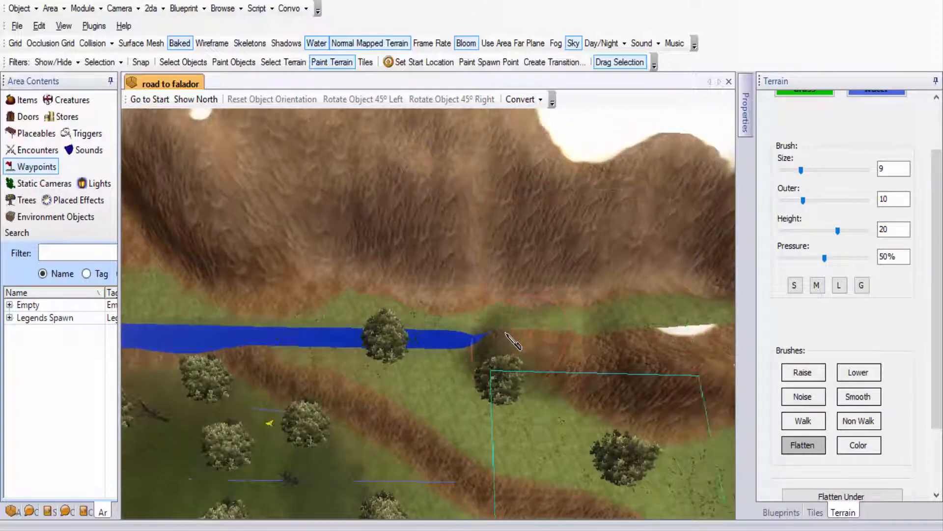
Step: Flatten the water channel running along the foot of the mountain at height 13
drag(892, 230, 749, 260)
text(13)
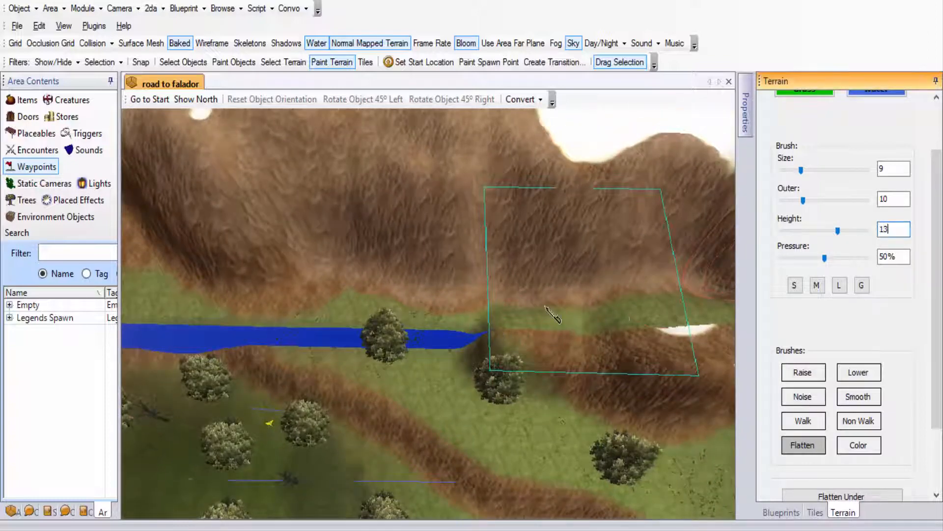
middle_drag(429, 339, 551, 386)
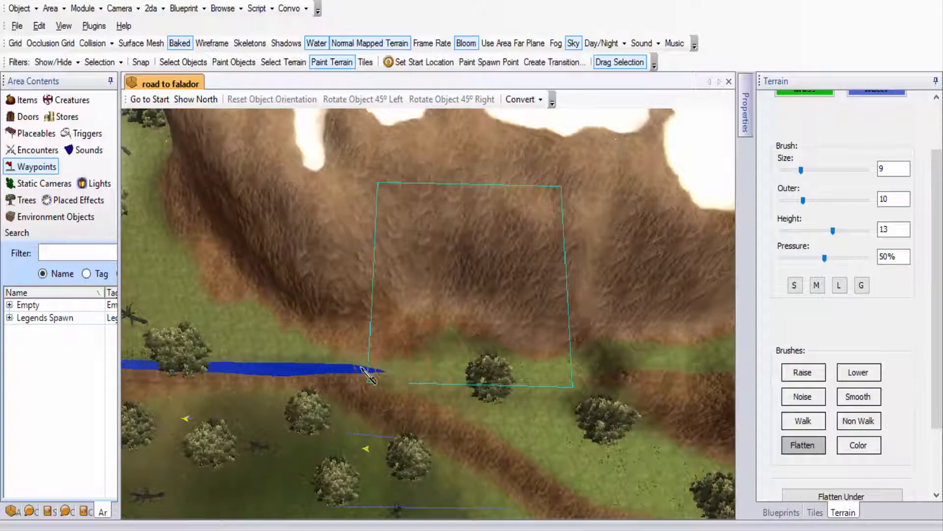
drag(361, 367, 257, 367)
Step: Examine the terrain around the moat, the bridge and the camp beside the mountain for remaining gaps
mouse_move(295, 387)
middle_down()
mouse_move(426, 373)
mouse_move(441, 305)
mouse_move(460, 297)
mouse_move(432, 327)
mouse_move(735, 197)
middle_up()
scroll(427, 374, down, 5)
scroll(423, 330, up, 3)
ctrl+middle_drag(365, 268, 494, 457)
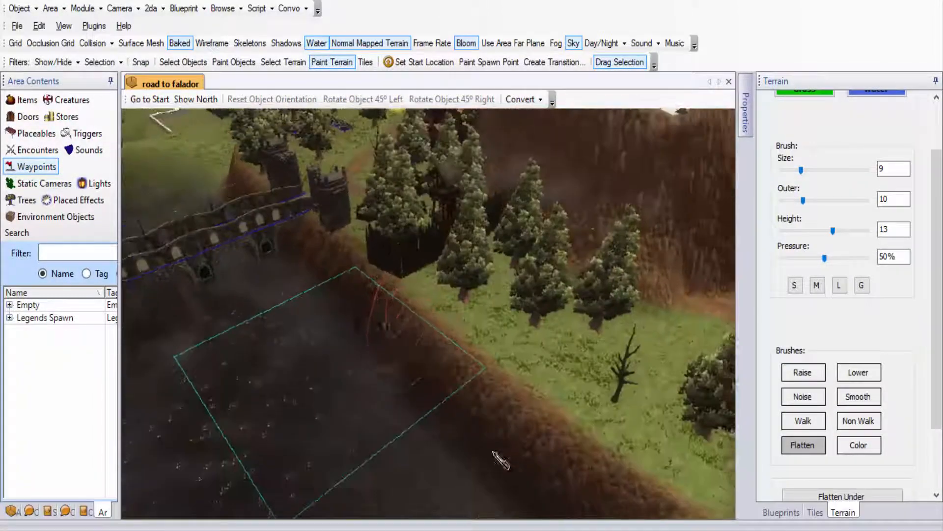
middle_drag(381, 276, 469, 524)
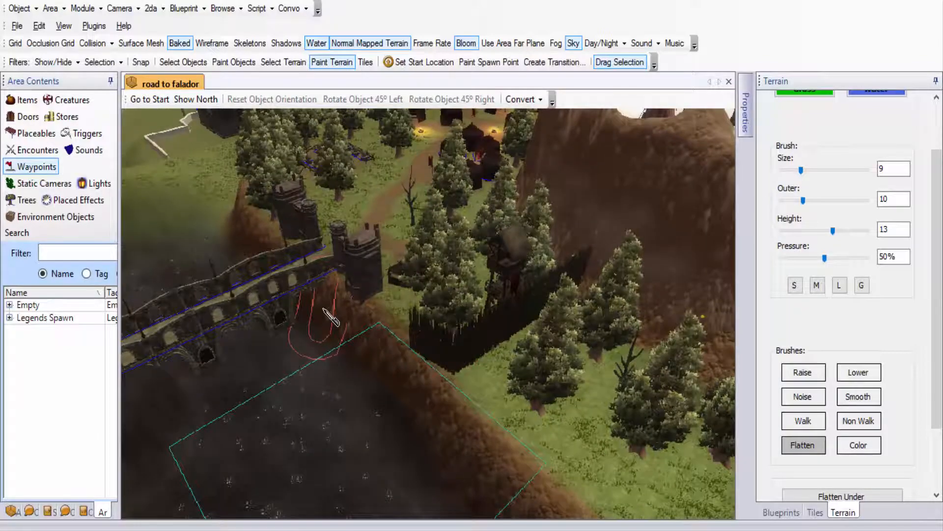
scroll(329, 312, down, 5)
ctrl+middle_drag(339, 316, 592, 477)
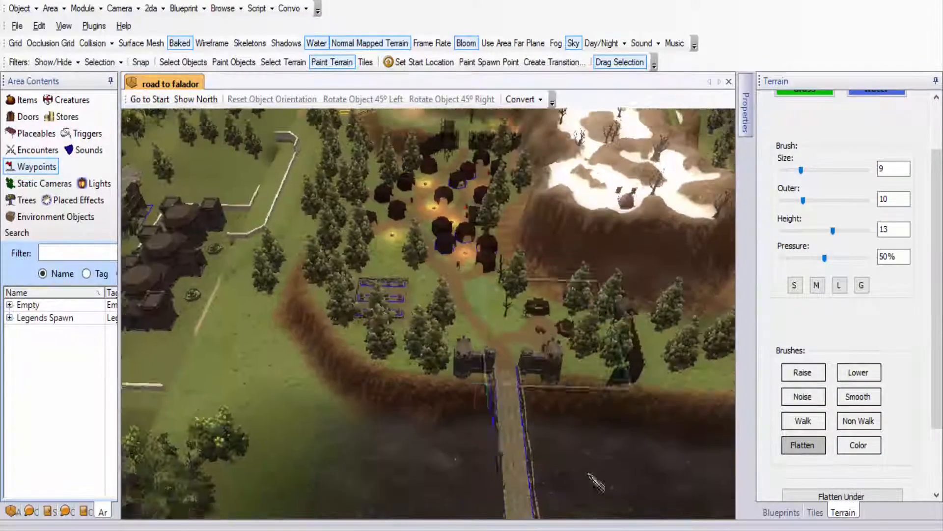
middle_drag(491, 275, 434, 452)
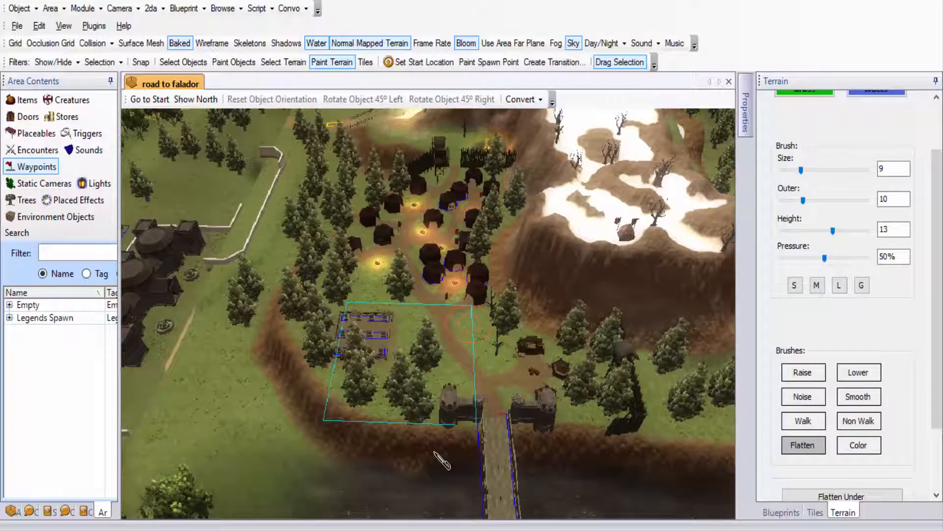
middle_drag(416, 277, 295, 273)
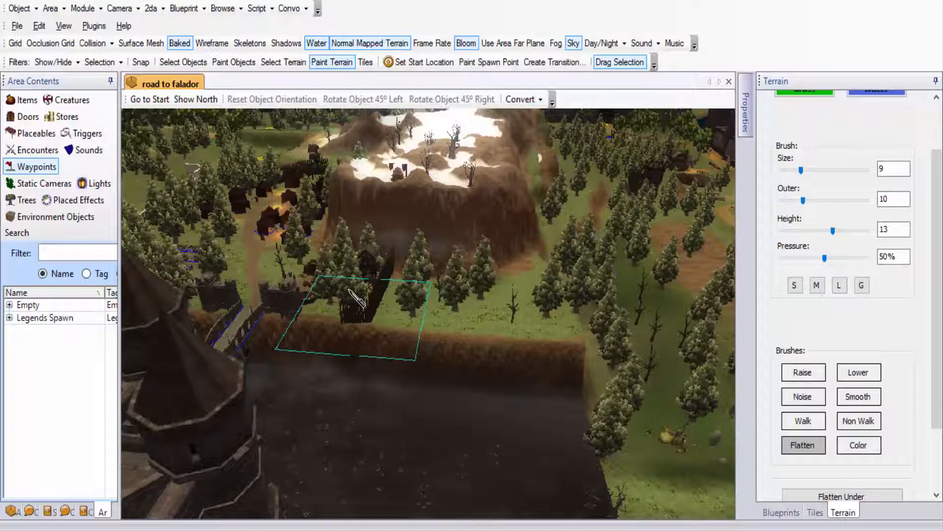
Step: Flatten the water gap between the moat's bank and the foot of the mountain at height 20
middle_drag(284, 315, 352, 337)
scroll(376, 363, up, 3)
middle_drag(527, 337, 369, 334)
scroll(520, 407, up, 5)
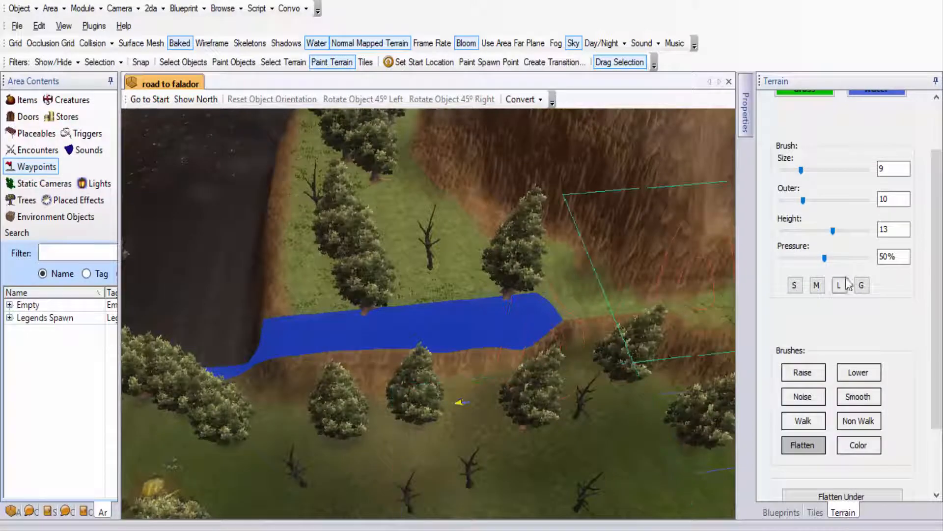
double_click(894, 230)
text(20)
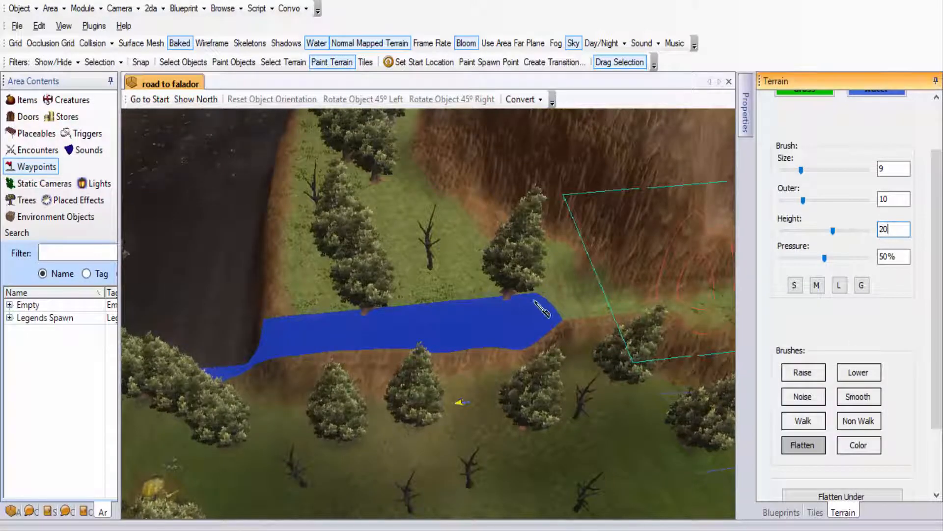
click(483, 310)
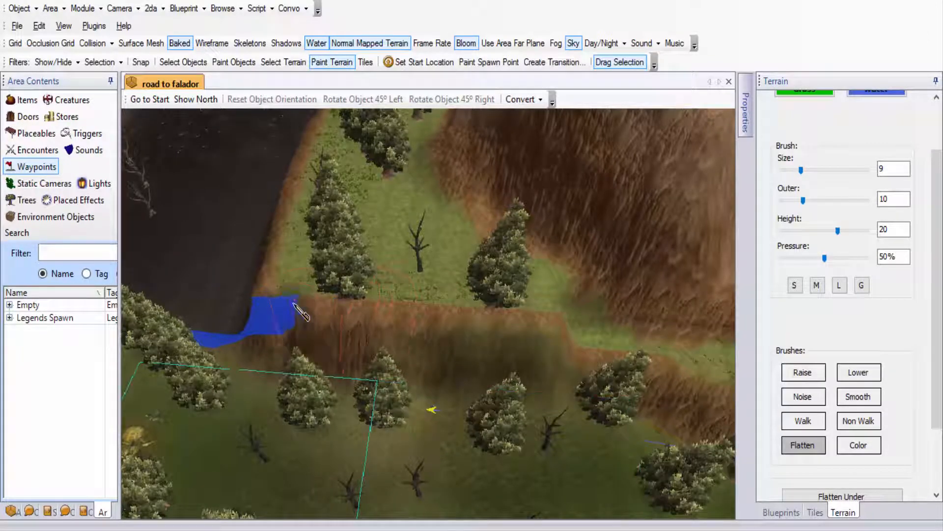
Step: Smooth the terrain at the corner where the moat's bank meets the forest, with brush size 15, outer size 15 and pressure 100%
middle_drag(252, 300, 415, 280)
scroll(403, 276, down, 5)
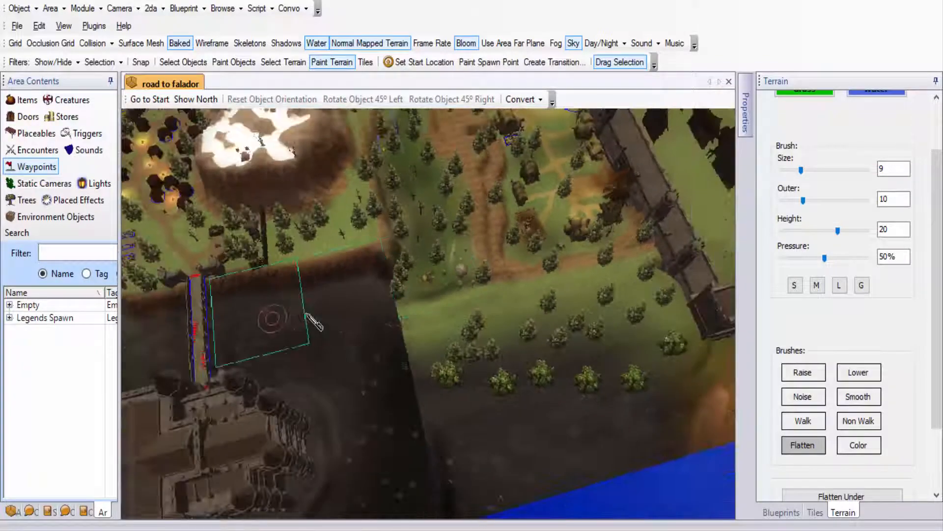
scroll(275, 246, up, 5)
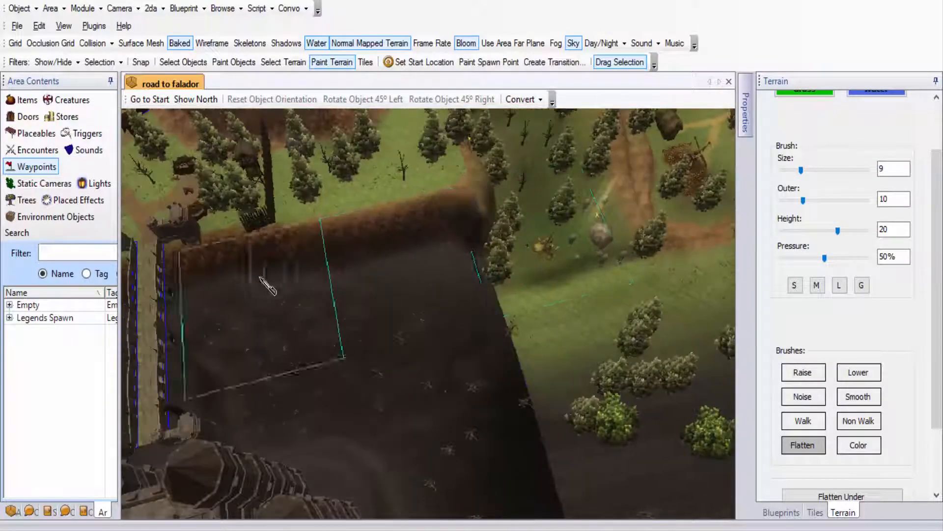
mouse_move(268, 285)
middle_down()
mouse_move(326, 375)
mouse_move(385, 310)
mouse_move(432, 280)
mouse_move(416, 298)
mouse_move(450, 314)
mouse_move(418, 344)
middle_up()
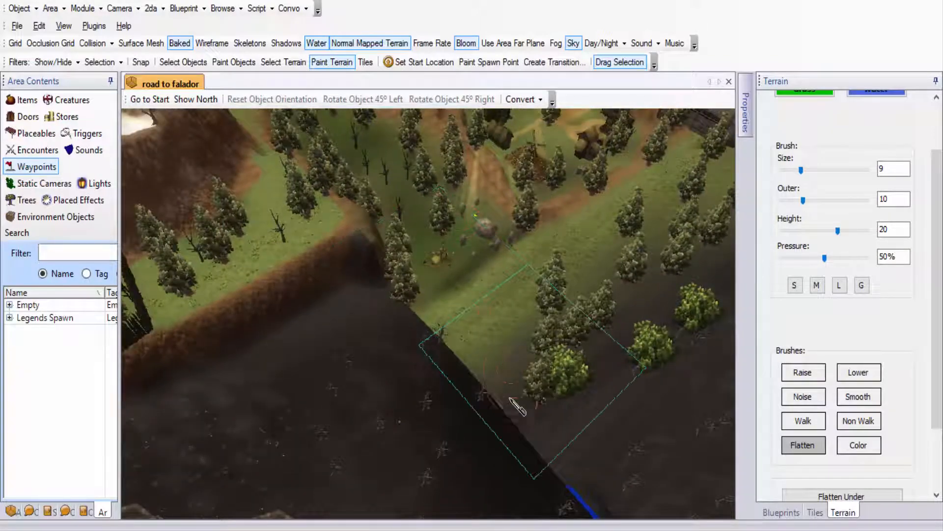
middle_drag(444, 253, 428, 290)
middle_drag(299, 241, 400, 283)
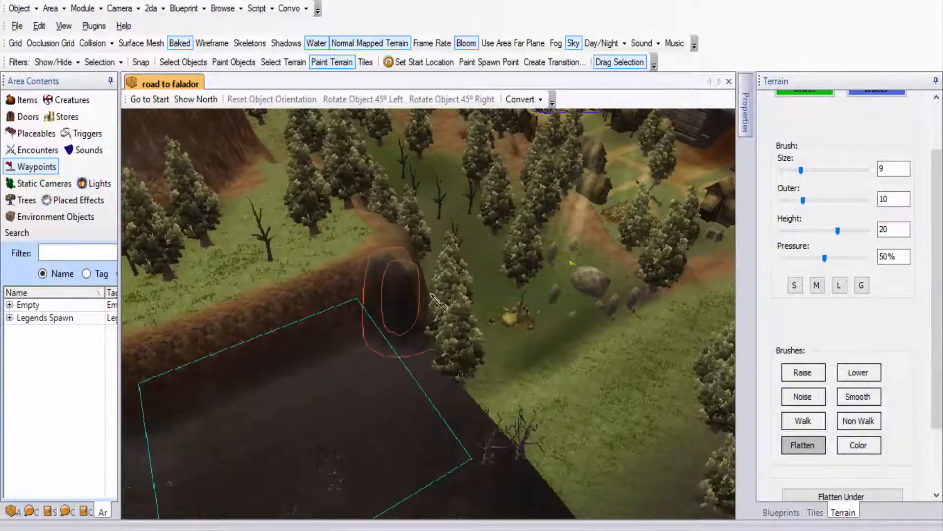
click(858, 396)
click(857, 288)
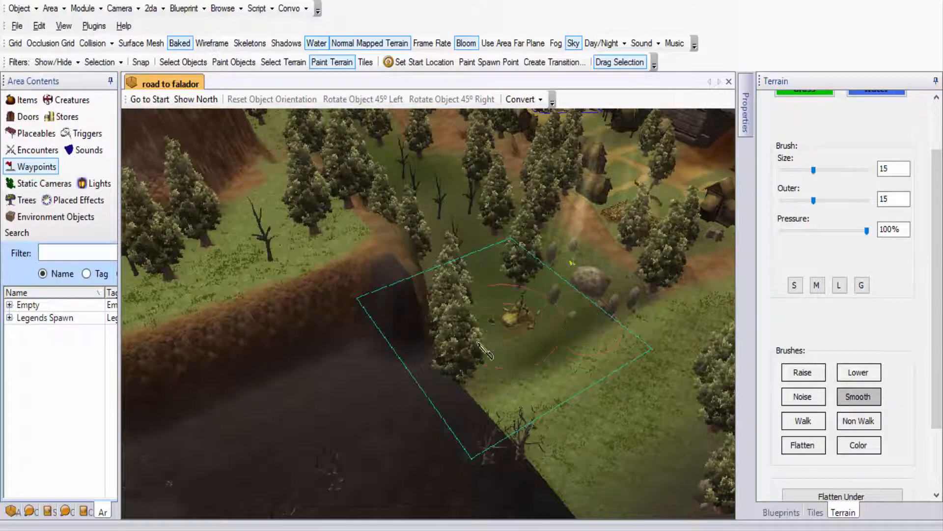
middle_drag(393, 295, 386, 340)
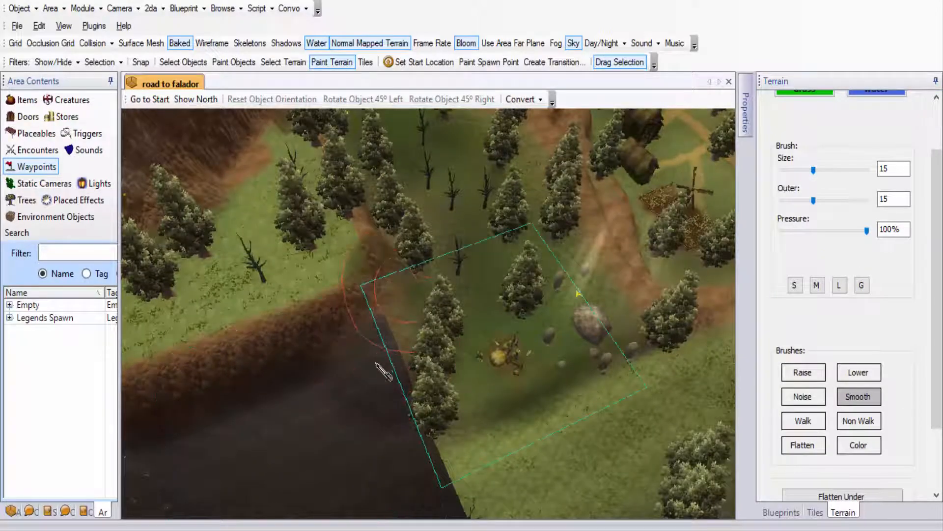
mouse_move(386, 425)
middle_down()
mouse_move(344, 405)
mouse_move(368, 442)
middle_up()
Step: Smooth away the water gap between the castle's dark ground and the neighbouring grassland, with brush size 56
middle_drag(314, 332, 425, 348)
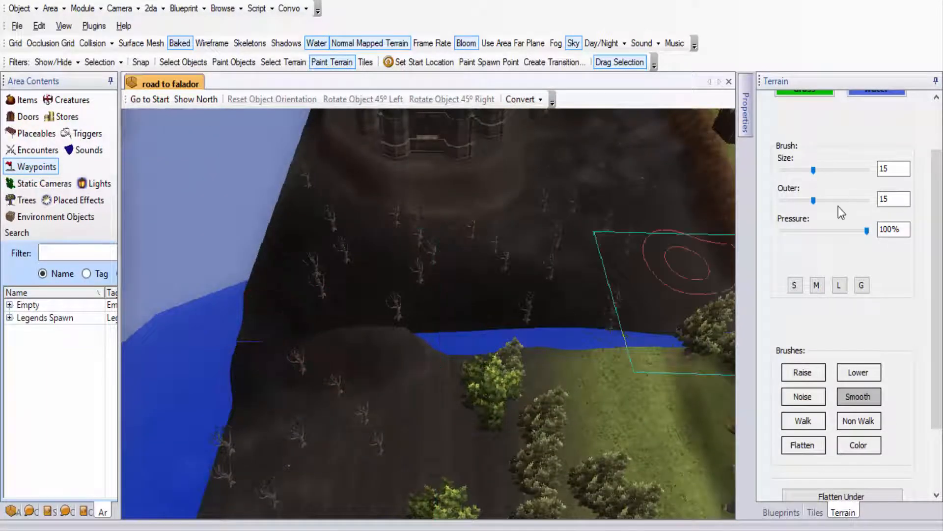
click(810, 170)
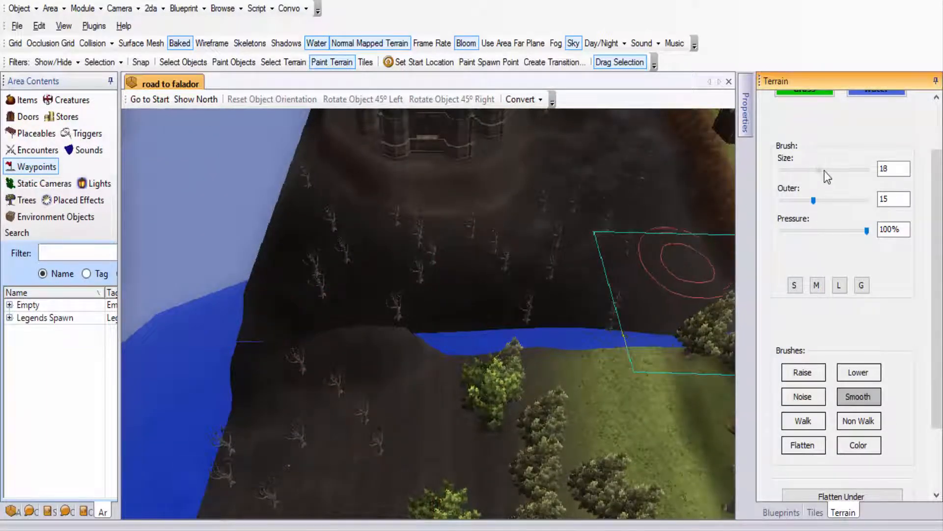
drag(825, 170, 845, 172)
mouse_move(300, 339)
mouse_down()
mouse_move(268, 334)
mouse_move(369, 351)
mouse_up()
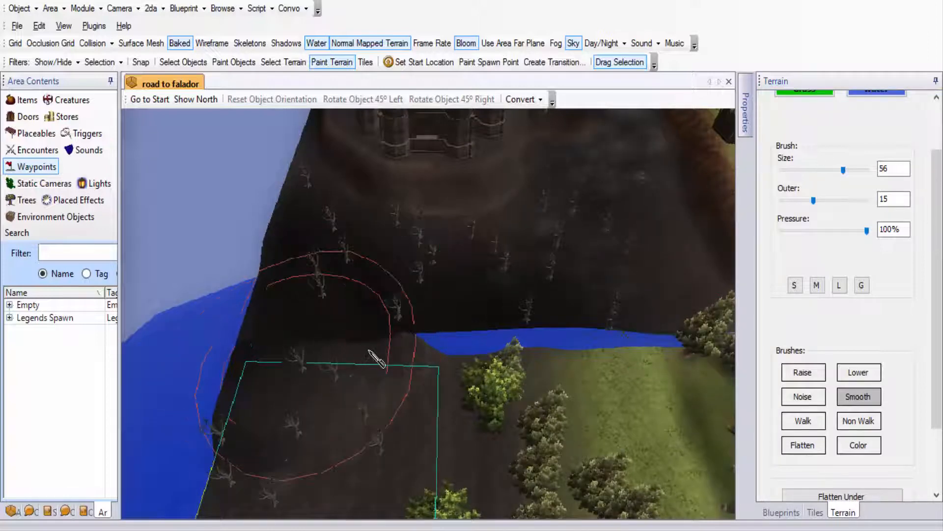
drag(456, 349, 604, 328)
middle_drag(605, 329, 135, 304)
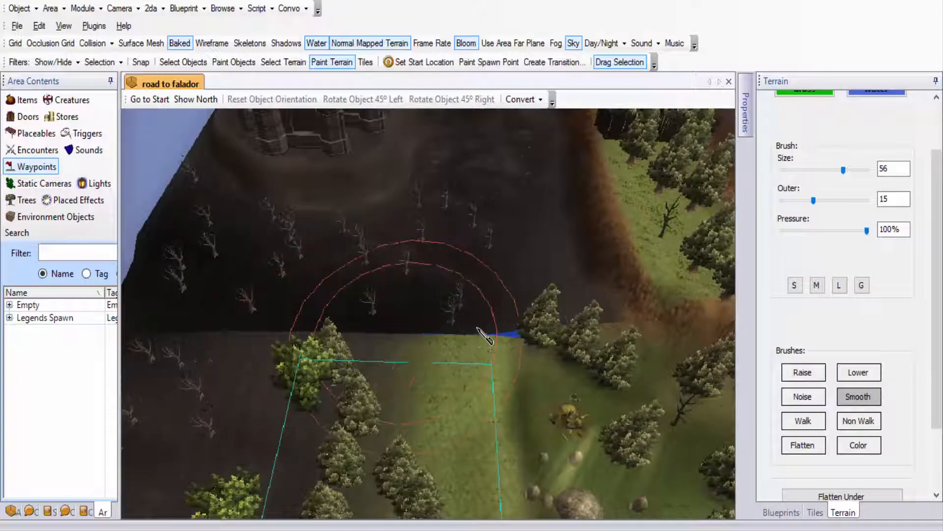
mouse_move(499, 316)
middle_down()
mouse_move(464, 238)
mouse_move(442, 257)
middle_up()
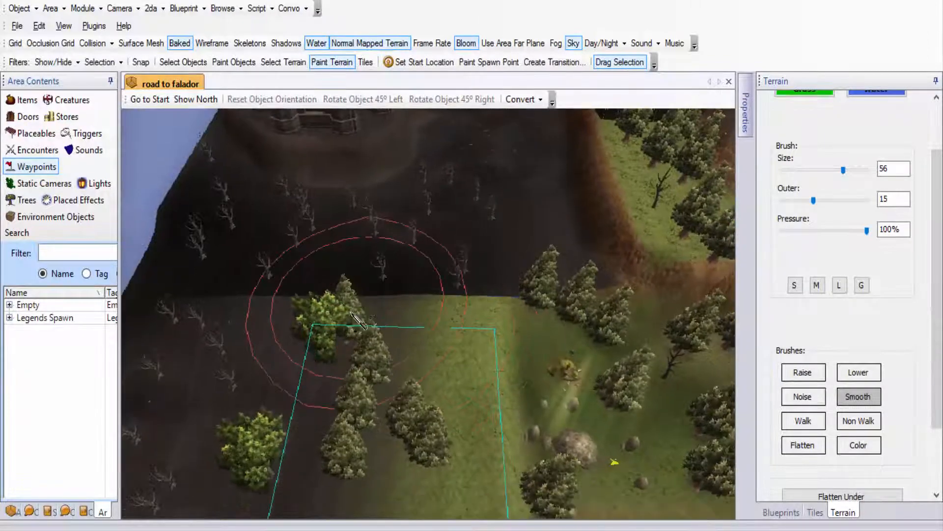
Step: Smooth the dark ground with the dead trees along the area's outer edge beside the castle
middle_drag(290, 426, 486, 232)
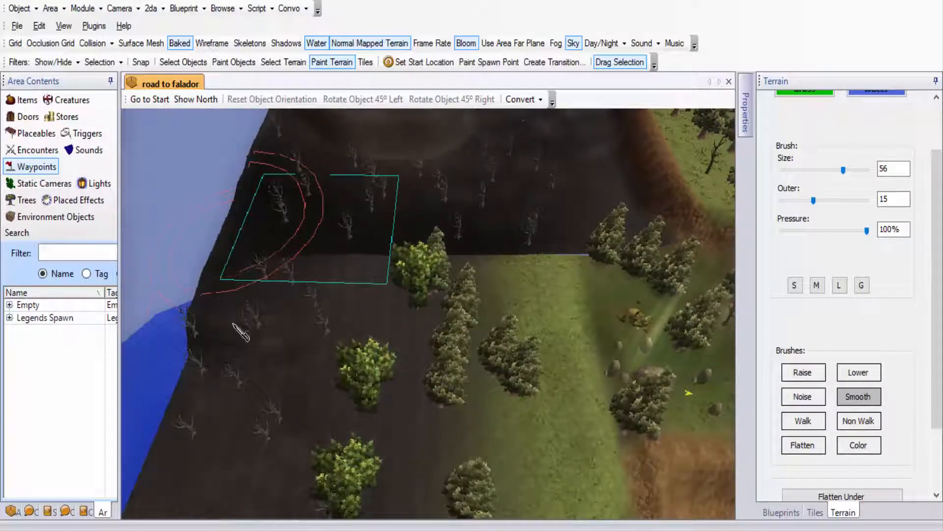
mouse_move(233, 324)
mouse_down()
mouse_move(216, 381)
mouse_move(262, 344)
mouse_up()
mouse_move(262, 344)
ctrl+middle_down()
mouse_move(322, 309)
mouse_move(349, 306)
ctrl+middle_up()
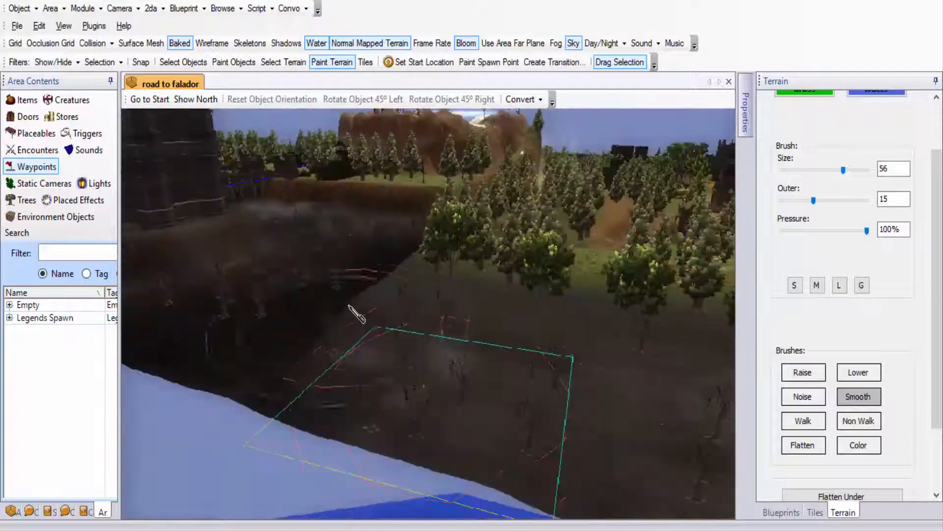
mouse_move(419, 373)
mouse_down()
mouse_move(225, 361)
mouse_move(304, 412)
mouse_move(393, 410)
mouse_move(404, 297)
mouse_up()
Step: Smooth away the water gap on the castle's other side, between the small grove and the dark ground at the area's edge
ctrl+middle_drag(404, 297, 123, 264)
mouse_move(309, 275)
ctrl+middle_down()
mouse_move(323, 282)
mouse_move(229, 299)
mouse_move(248, 324)
ctrl+middle_up()
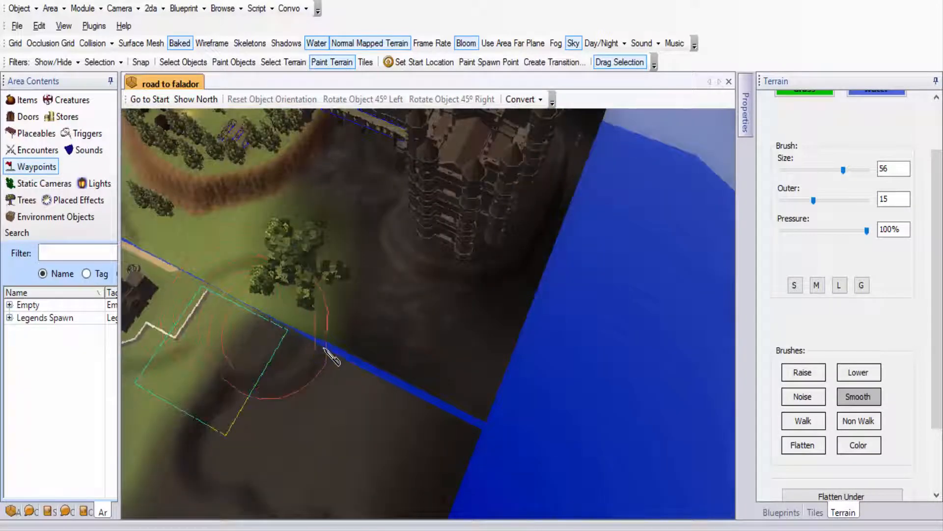
mouse_move(325, 349)
mouse_down()
mouse_move(393, 388)
mouse_move(469, 410)
mouse_move(304, 343)
mouse_up()
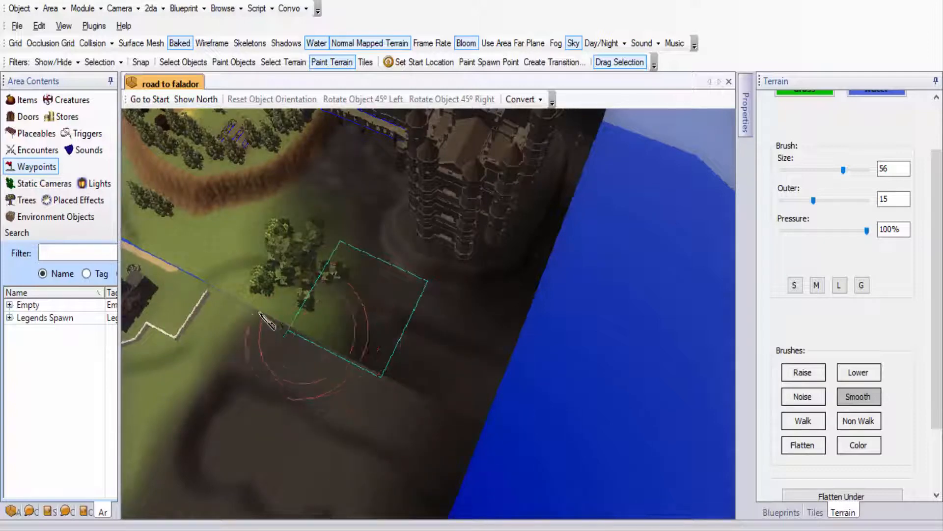
drag(261, 313, 257, 316)
mouse_move(269, 315)
middle_down()
mouse_move(284, 273)
mouse_move(287, 291)
middle_up()
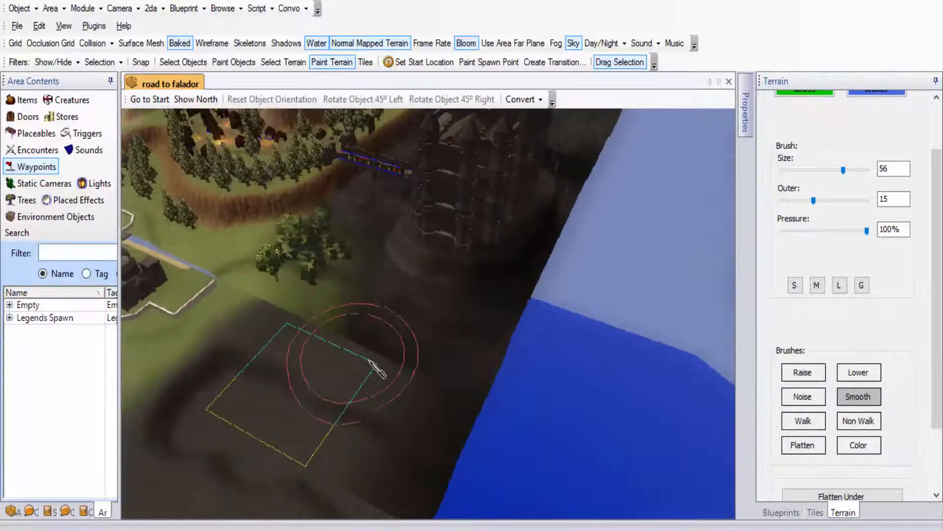
mouse_move(372, 364)
mouse_down()
mouse_move(411, 337)
mouse_move(453, 395)
mouse_move(408, 339)
mouse_up()
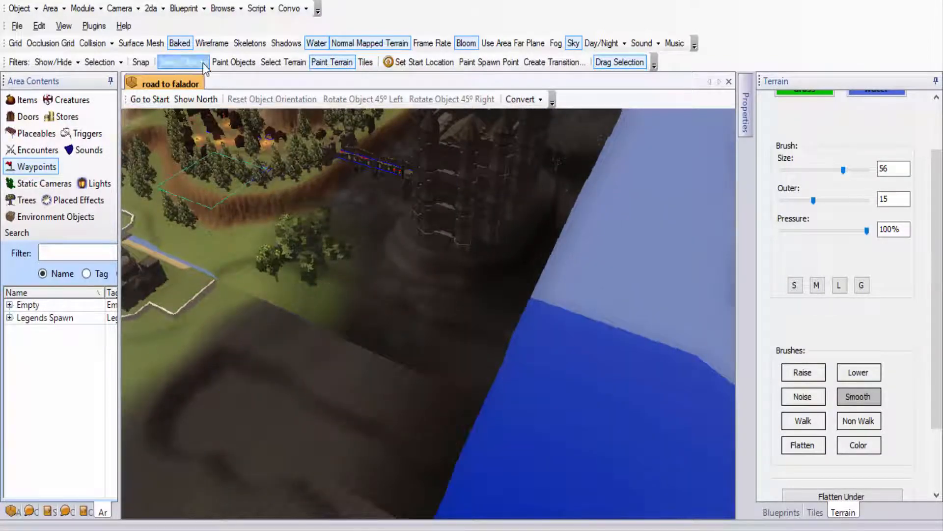
Step: Switch to object selection and examine the terrain between the walled compound, the camp and the castle from near ground level
click(204, 64)
ctrl+drag(271, 177, 623, 408)
middle_drag(623, 407, 732, 400)
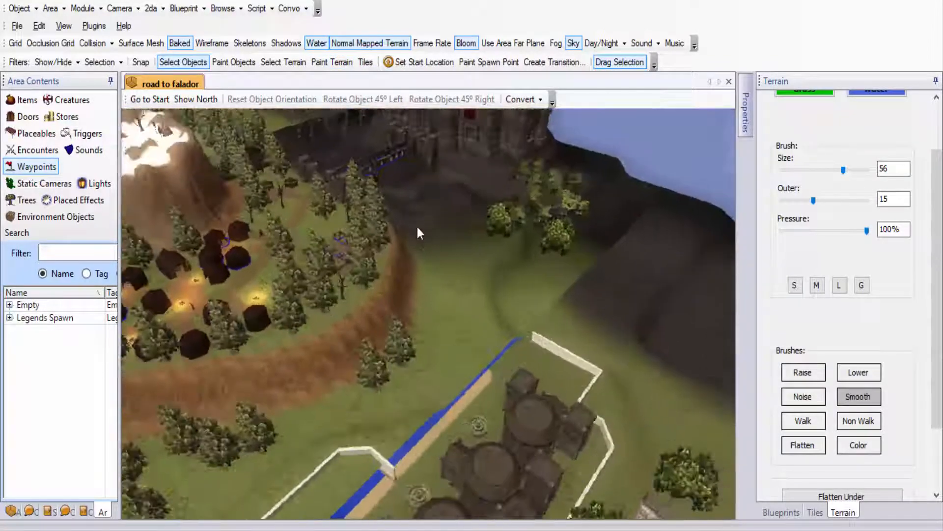
scroll(417, 228, up, 4)
ctrl+drag(287, 254, 415, 384)
scroll(415, 384, up, 5)
middle_drag(415, 383, 532, 270)
ctrl+drag(532, 271, 446, 394)
middle_drag(446, 394, 474, 381)
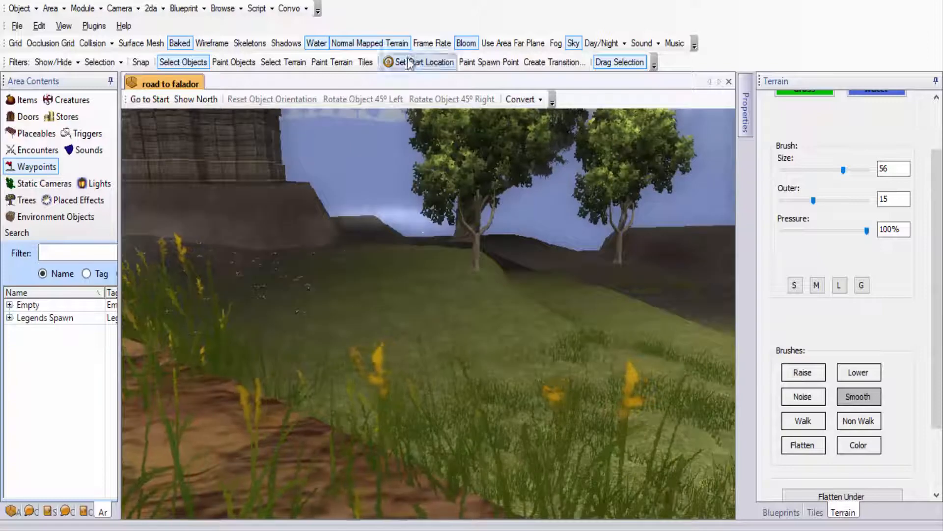
Step: Turn on shadows and fog and change the time of day to preview the landscape near the castle
click(286, 44)
click(556, 44)
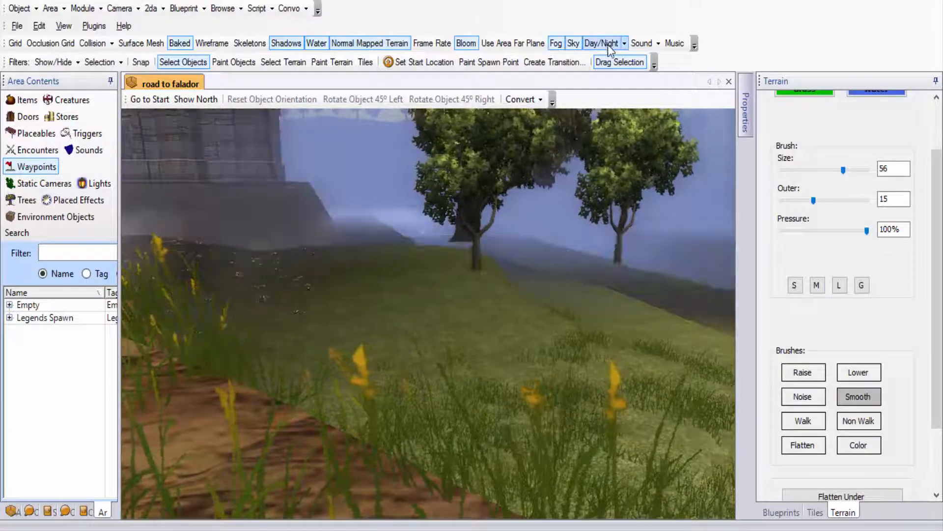
click(623, 44)
click(620, 75)
scroll(562, 183, down, 5)
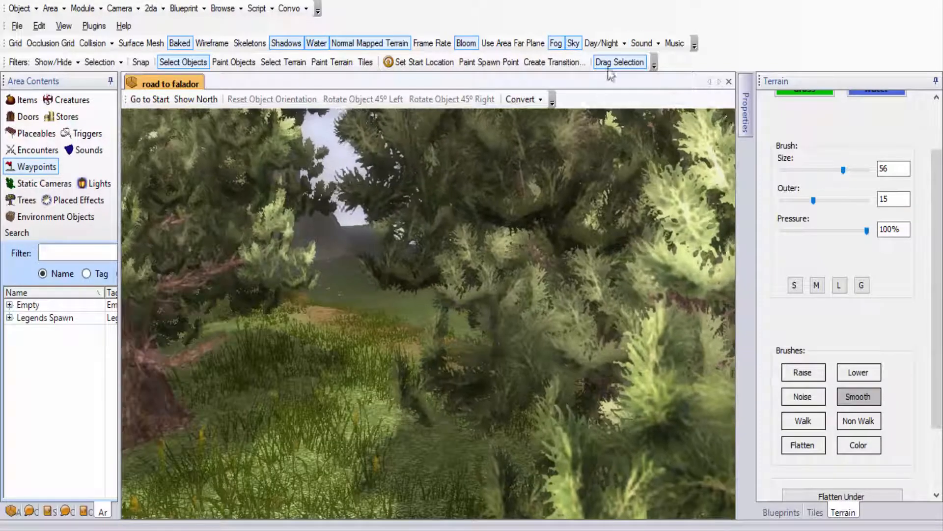
scroll(607, 68, up, 5)
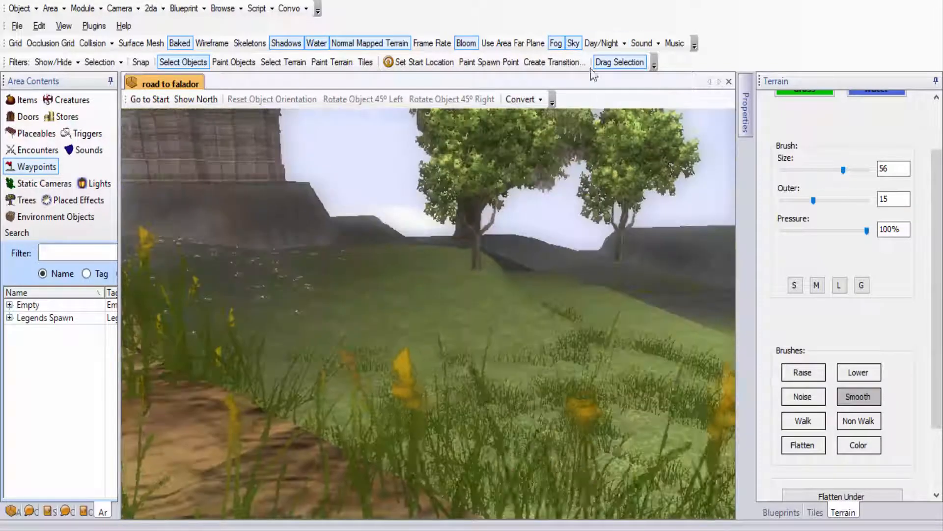
Step: Turn off fog and shadows again and switch the landscape to a different day/night setting
click(538, 45)
click(559, 45)
click(294, 44)
scroll(525, 338, down, 5)
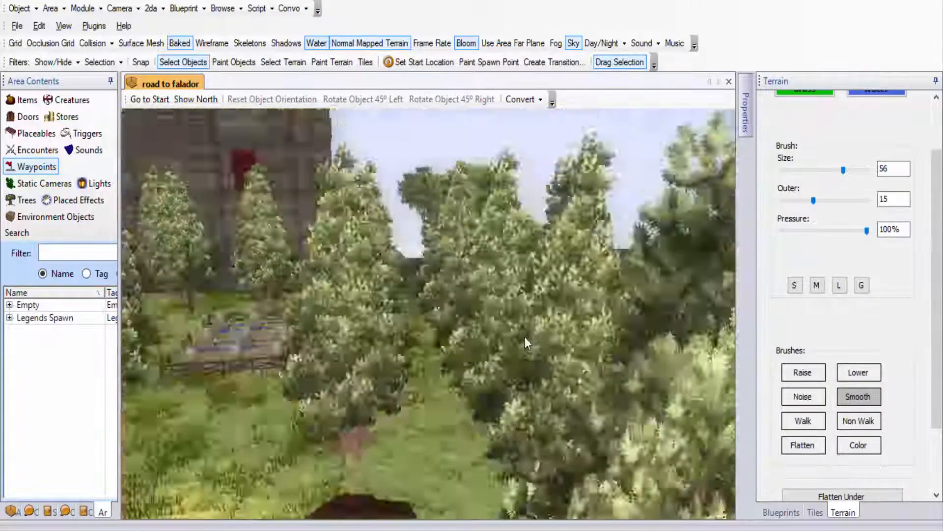
scroll(525, 337, down, 5)
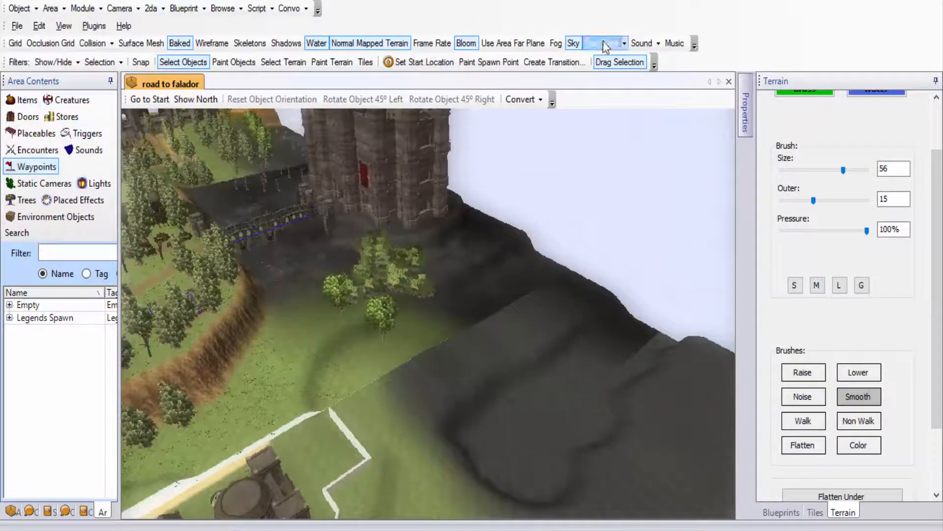
click(605, 45)
click(615, 180)
Step: Flatten the grassy ridge between the standing stones and the foot of the mountain at height 20, with brush size 9 and outer size 10
middle_drag(424, 264, 814, 506)
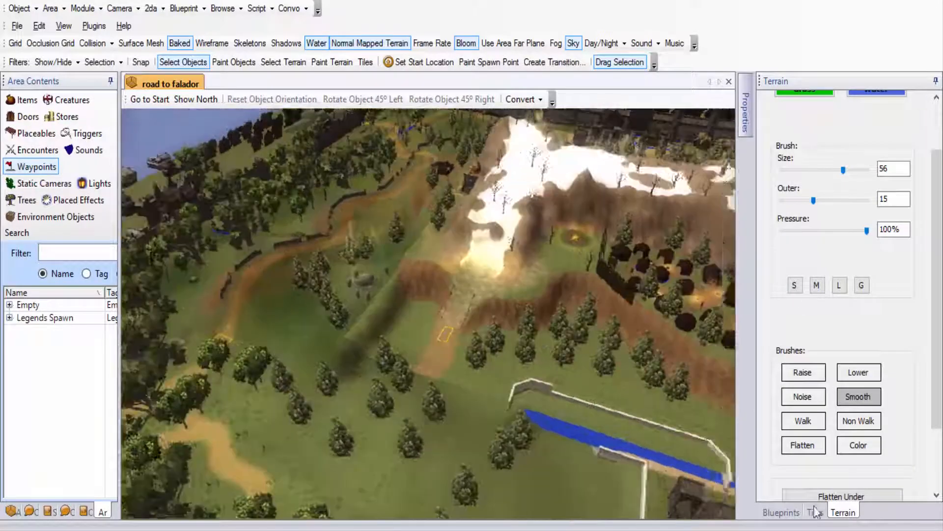
scroll(464, 373, up, 5)
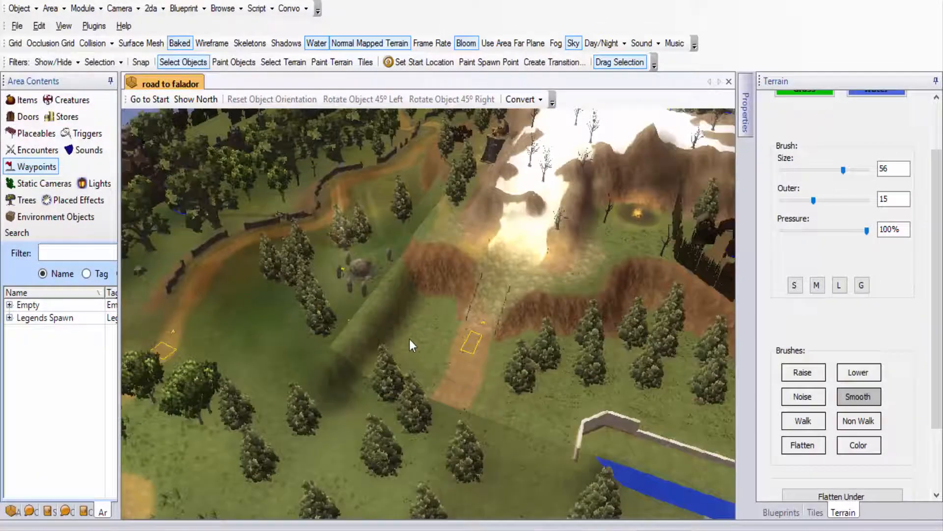
middle_drag(410, 342, 424, 300)
middle_drag(464, 187, 850, 462)
click(803, 446)
middle_drag(560, 369, 449, 318)
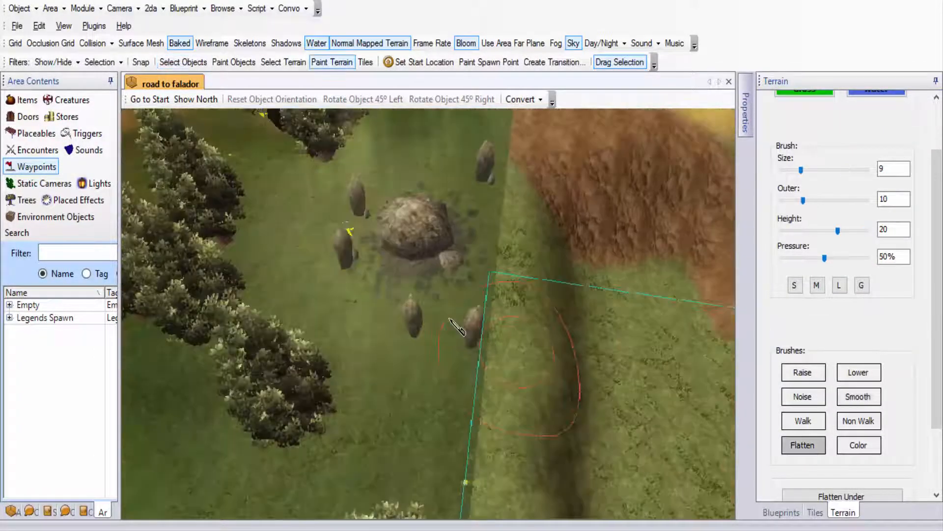
Step: Try flattening the terrain around the boulder circle at height 20, first with brush size 9 and again with size 15, undoing both attempts
click(409, 245)
key(ctrl+z)
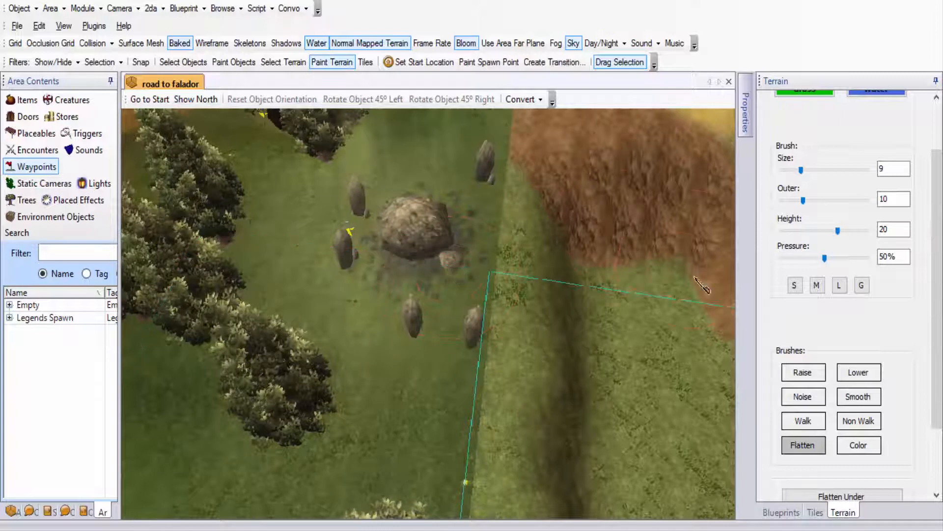
click(862, 285)
click(416, 242)
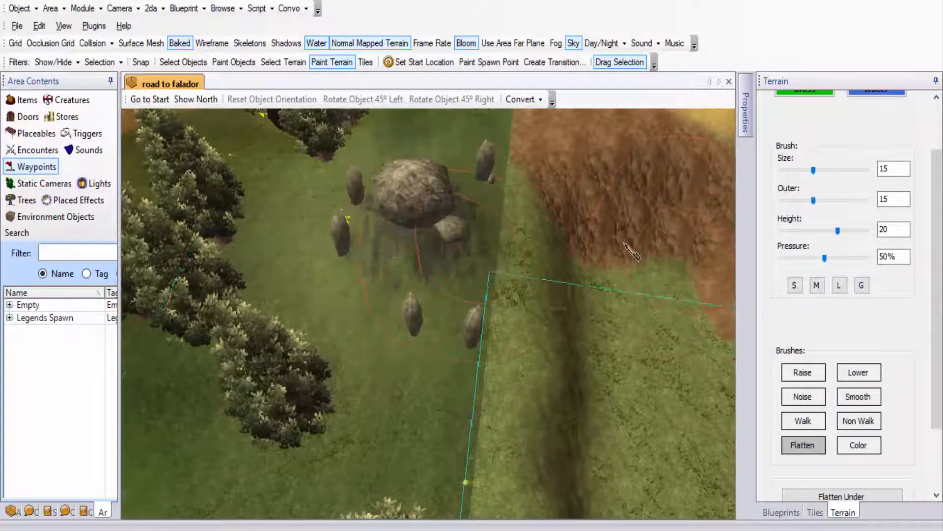
key(ctrl+z)
Step: Set the flatten brush's outer radius to 76 and flatten the ground around the boulder circle
drag(813, 200, 855, 200)
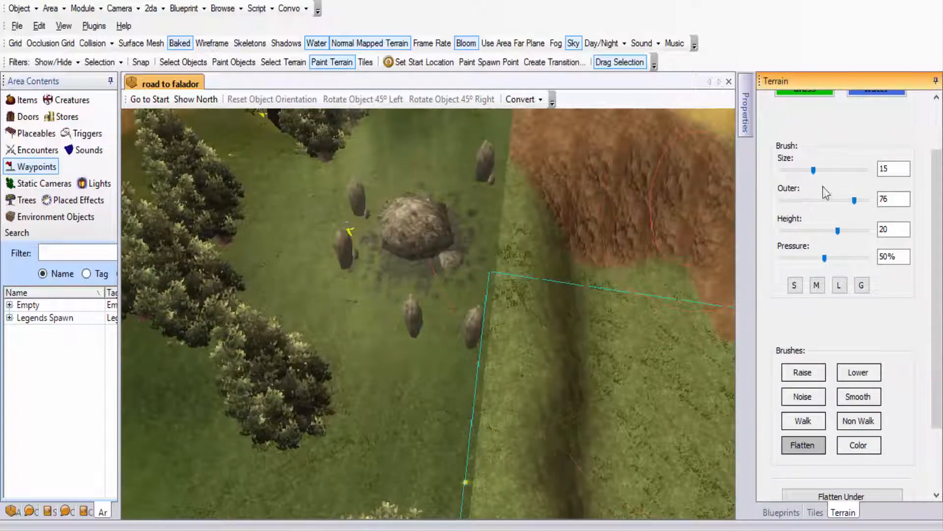
mouse_move(487, 217)
middle_down()
mouse_move(419, 310)
mouse_move(418, 243)
mouse_move(405, 231)
mouse_move(402, 288)
mouse_move(397, 262)
mouse_move(427, 272)
mouse_move(471, 218)
mouse_move(539, 196)
mouse_move(278, 421)
mouse_move(587, 199)
mouse_move(727, 275)
middle_up()
click(410, 300)
click(404, 283)
Step: Smooth the hillside between the hut and the boulder circle with brush size 10 and 100% pressure
click(858, 397)
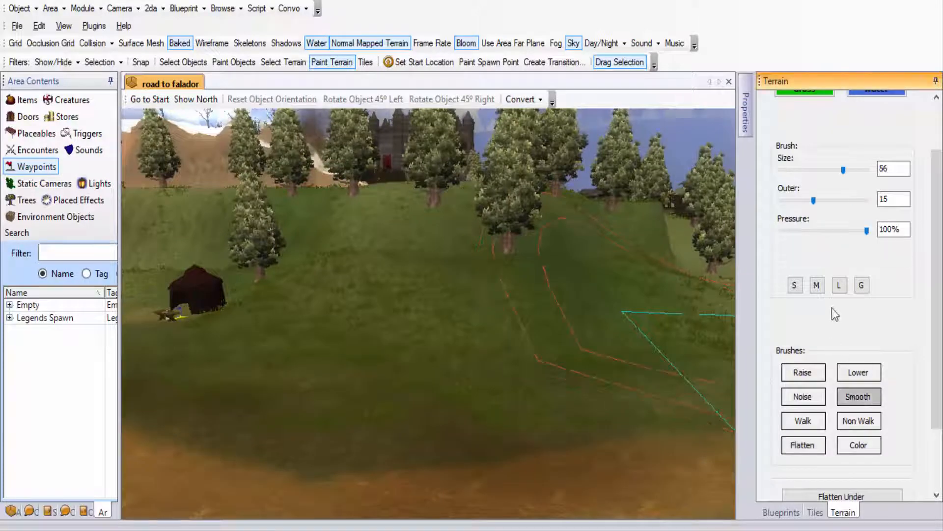
middle_drag(677, 321, 501, 360)
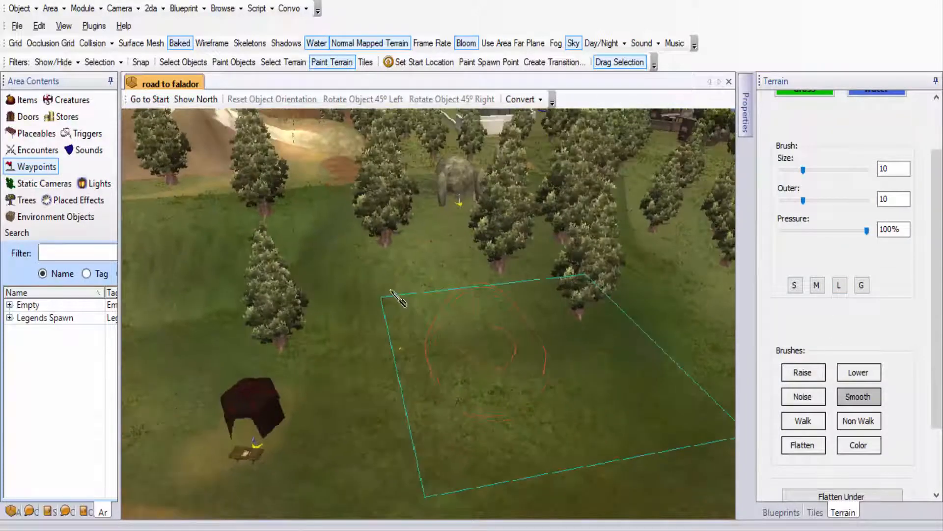
mouse_move(500, 422)
middle_down()
mouse_move(502, 400)
mouse_move(453, 389)
mouse_move(383, 296)
middle_up()
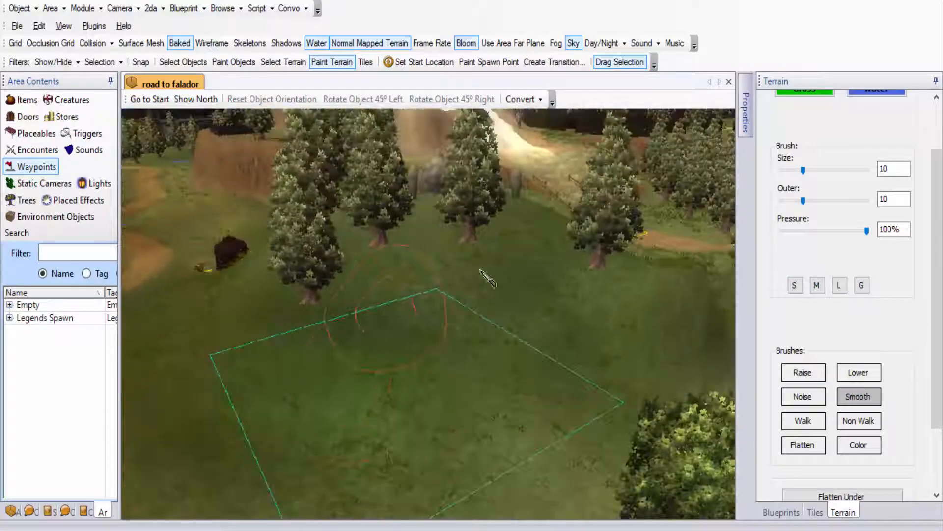
middle_drag(465, 418, 529, 311)
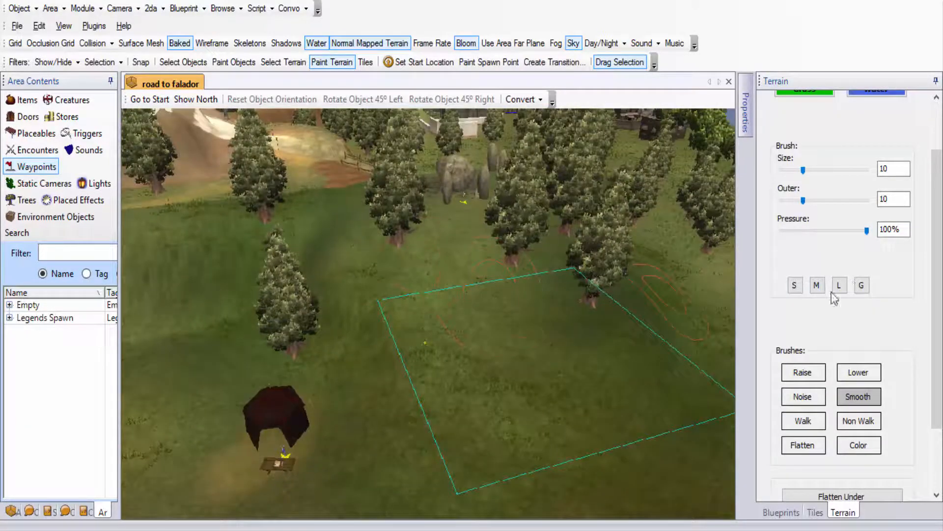
Step: Enlarge the smoothing brush to size 15 and smooth the slopes around the boulder circle and the hut
middle_drag(832, 292, 604, 277)
click(863, 287)
middle_drag(677, 299, 654, 422)
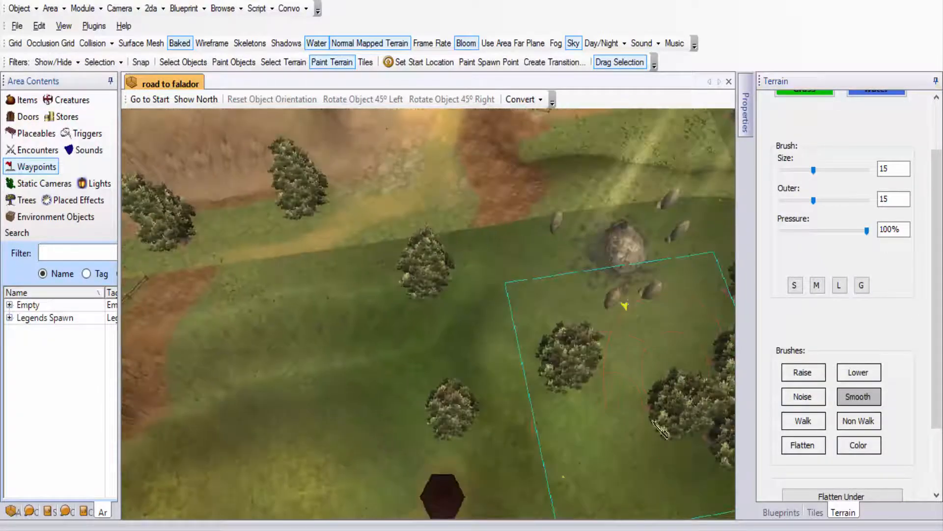
scroll(425, 338, down, 6)
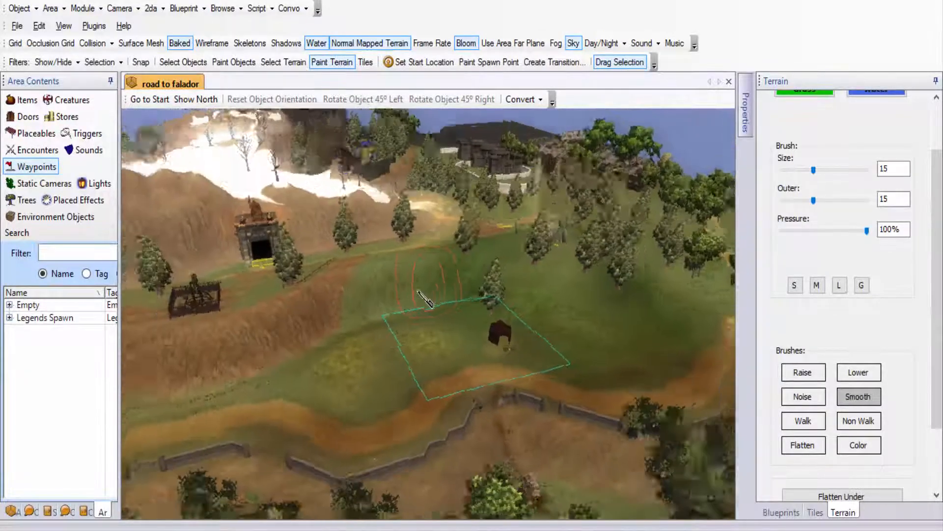
mouse_move(419, 293)
middle_down()
mouse_move(366, 312)
mouse_move(315, 315)
middle_up()
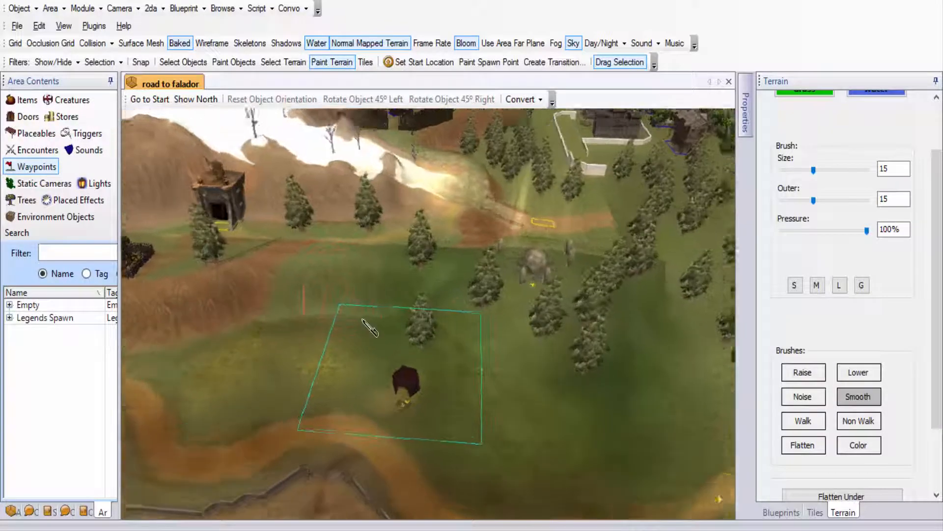
scroll(368, 312, up, 2)
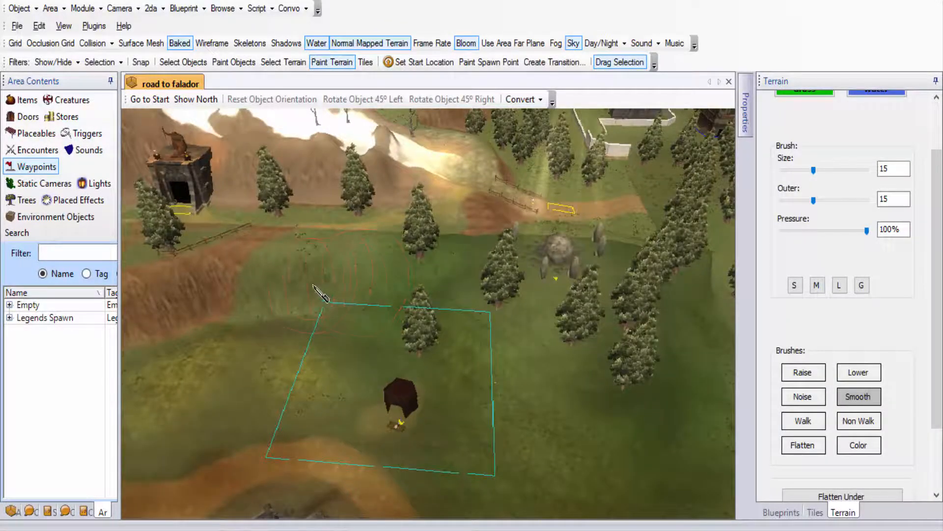
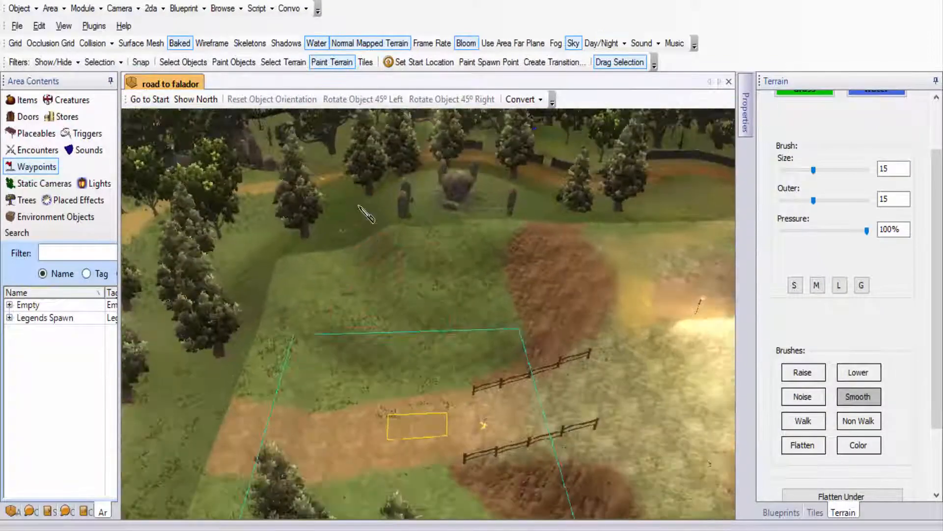
Step: Switch to object selection and pick one of the standing stones at the edge of the boulder circle
ctrl+drag(359, 206, 314, 309)
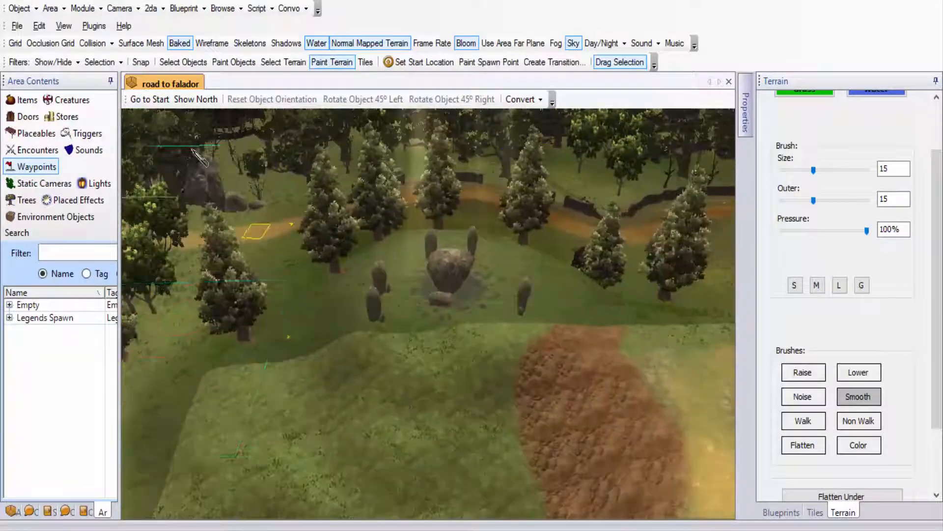
click(176, 65)
ctrl+drag(393, 412, 385, 452)
scroll(308, 347, up, 3)
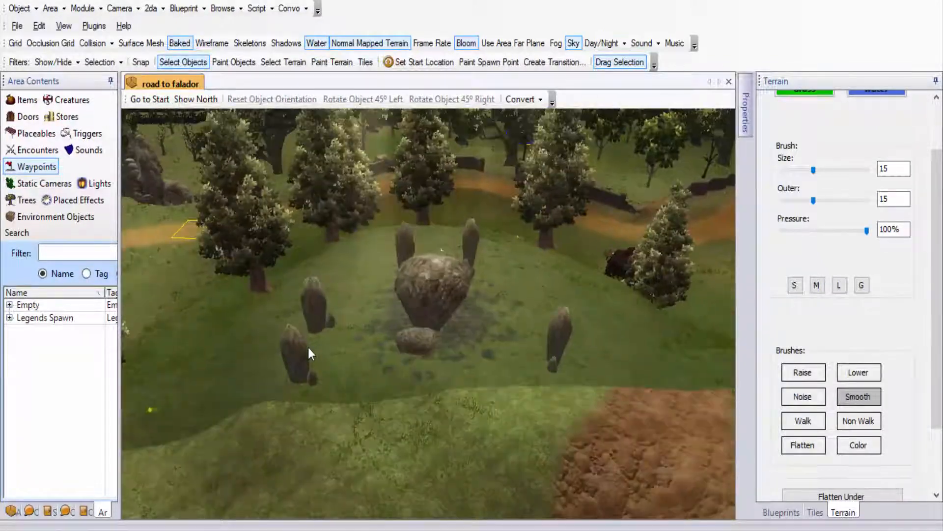
click(308, 347)
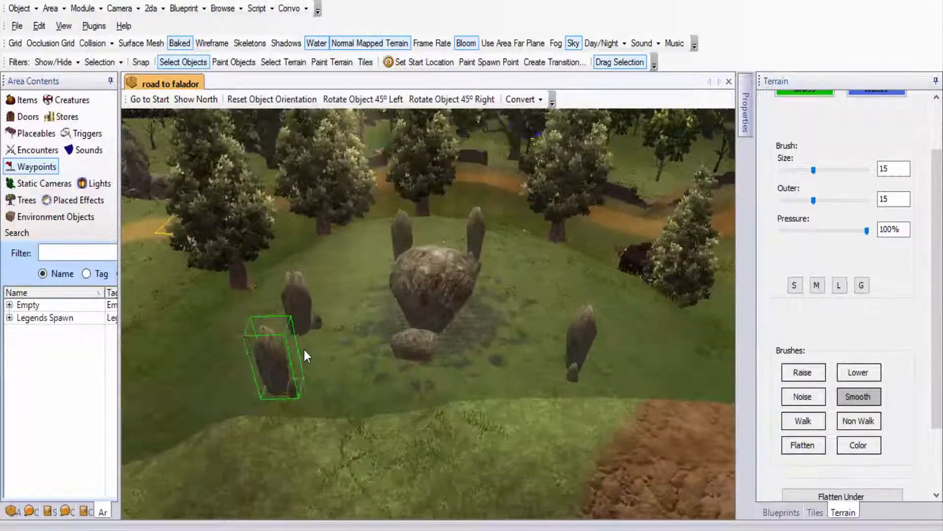
ctrl+drag(305, 349, 394, 399)
scroll(453, 428, down, 2)
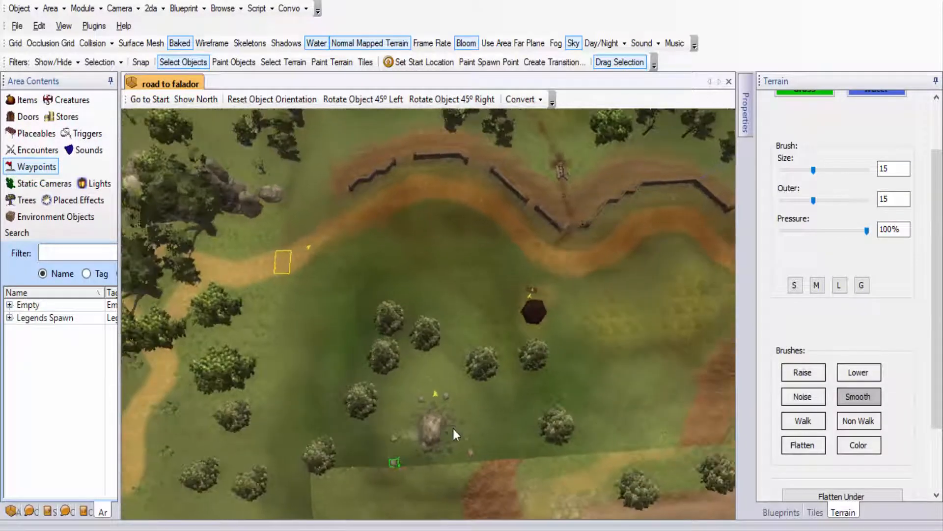
ctrl+drag(453, 428, 448, 305)
scroll(538, 358, down, 1)
middle_drag(537, 359, 538, 399)
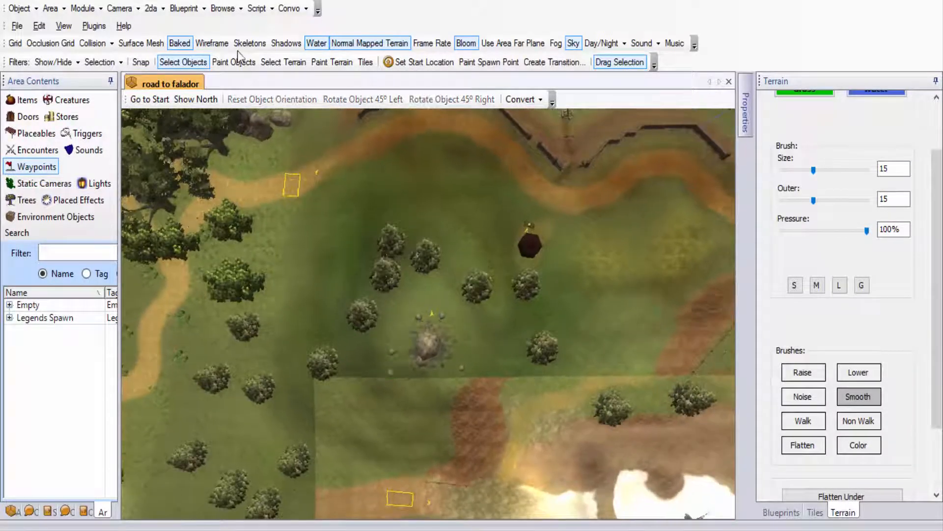
Step: Adjust the selection filter and box-select the boulder with its surrounding trees and standing stones
click(112, 61)
click(143, 272)
scroll(408, 375, down, 1)
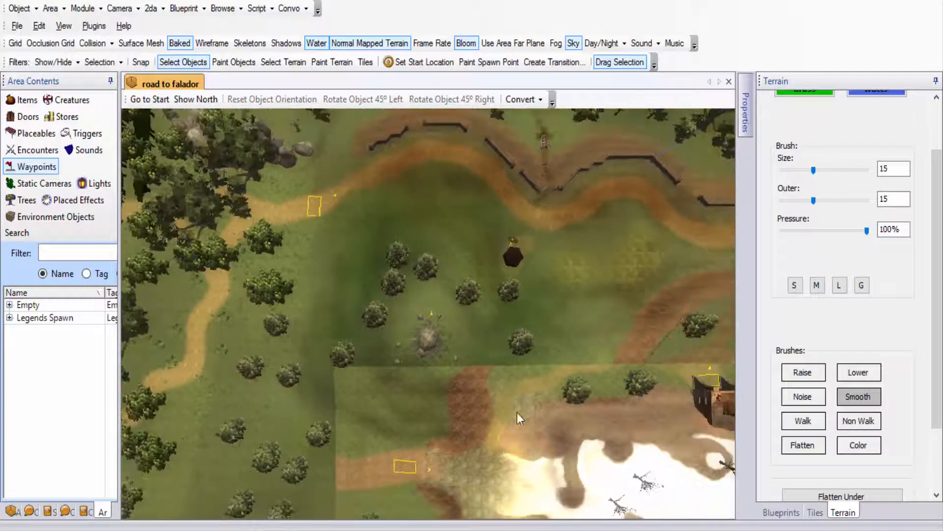
drag(519, 423, 256, 276)
scroll(430, 344, up, 1)
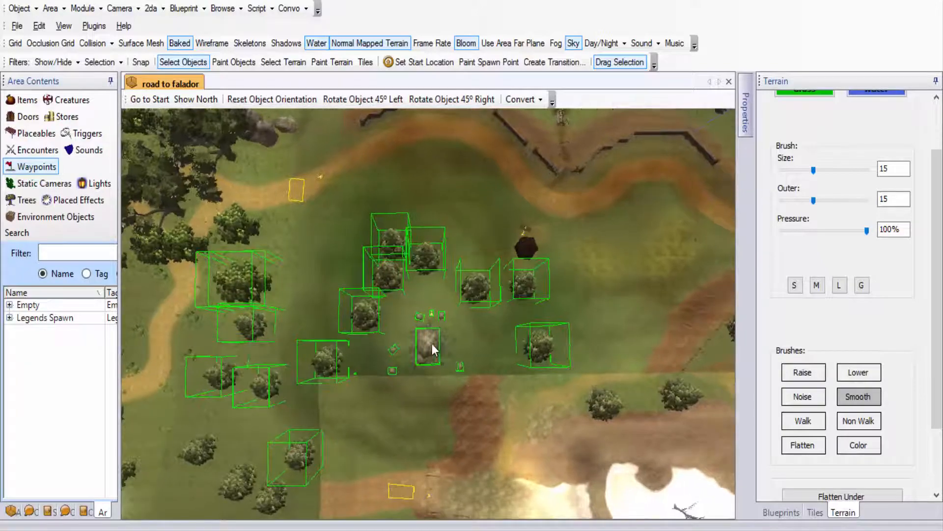
Step: Leave the large boulder and the waypoint out of the selection and cut the remaining trees and standing stones
scroll(427, 342, up, 1)
right_click(429, 326)
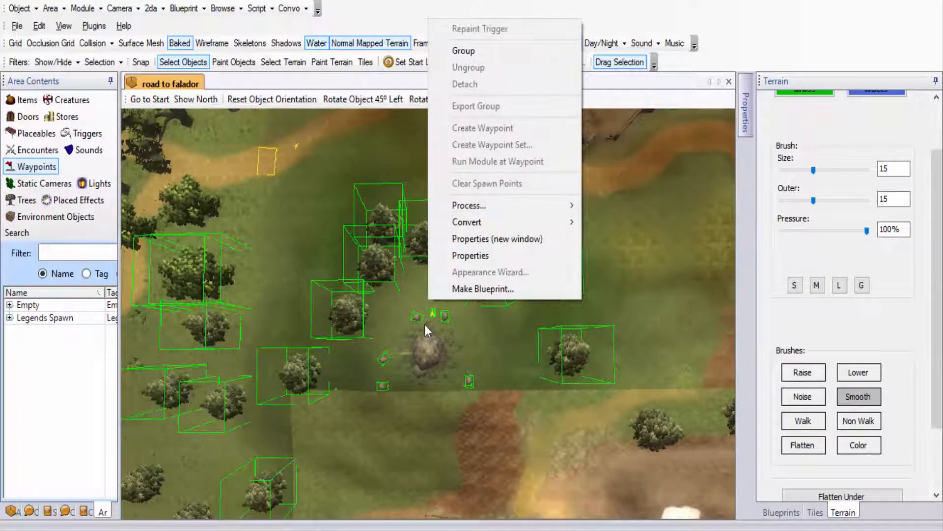
click(434, 314)
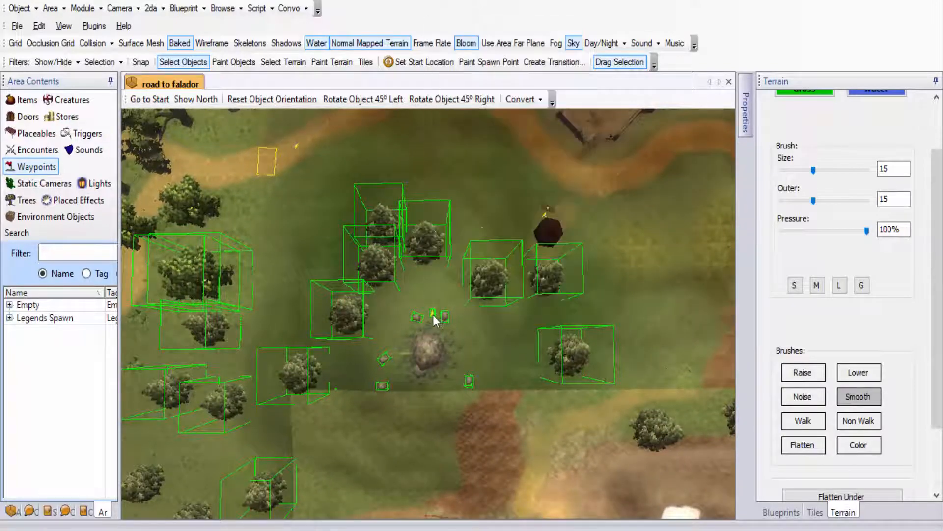
scroll(434, 339, down, 4)
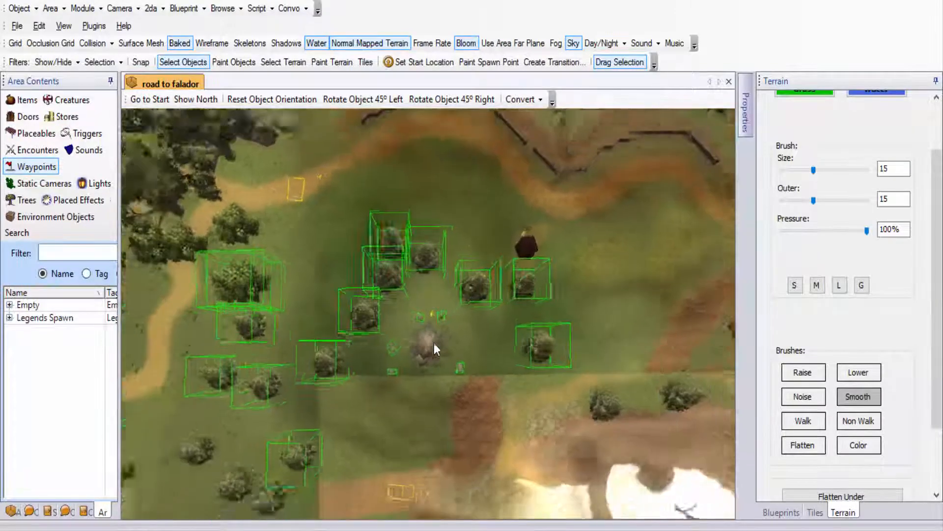
scroll(435, 339, up, 4)
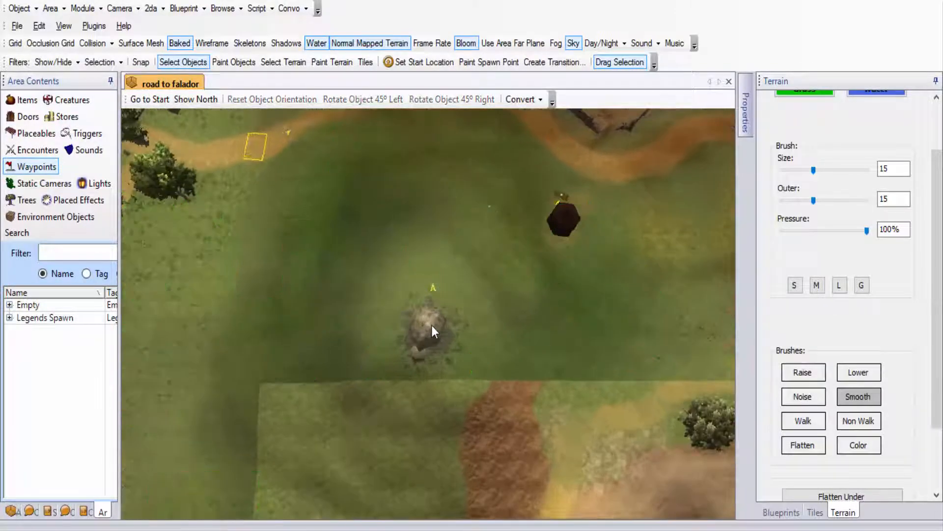
Step: Try pasting the cut trees and standing stones around the boulder, and remove the pasted set
key(ctrl+v)
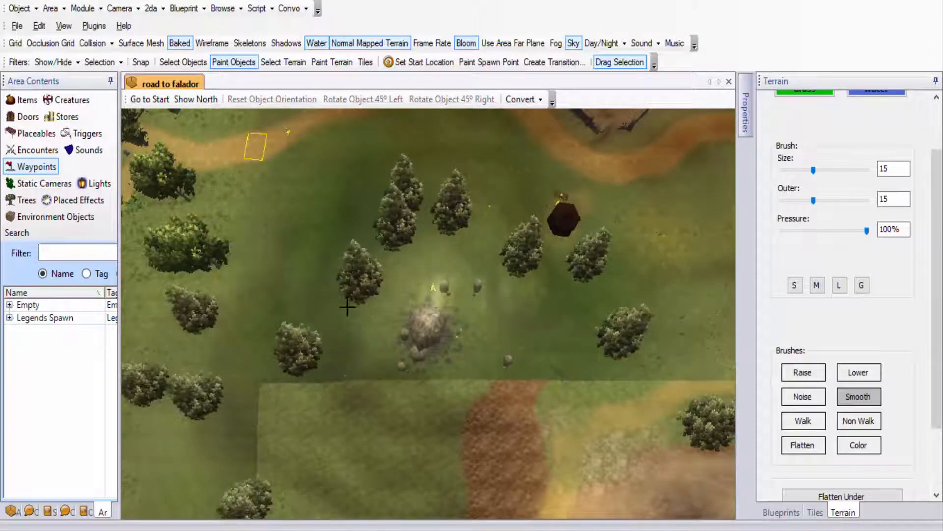
click(347, 309)
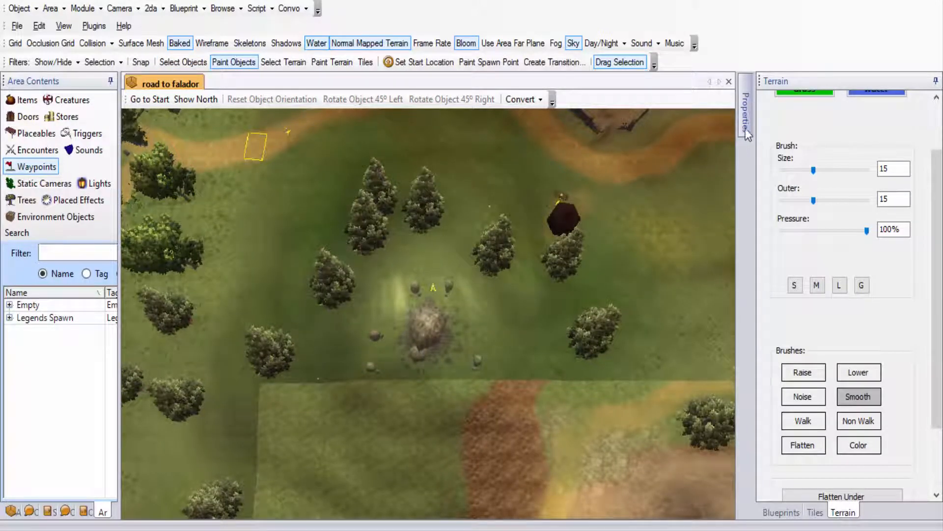
click(745, 128)
click(200, 62)
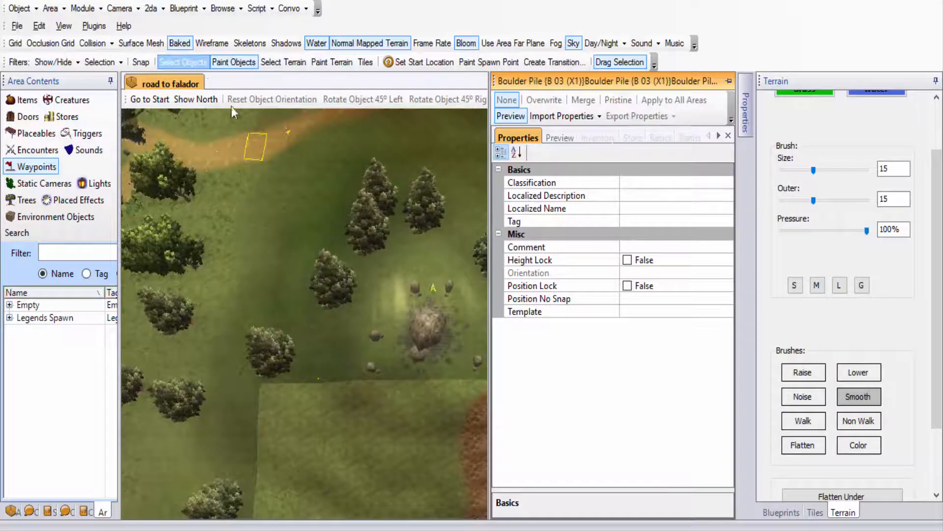
key(Delete)
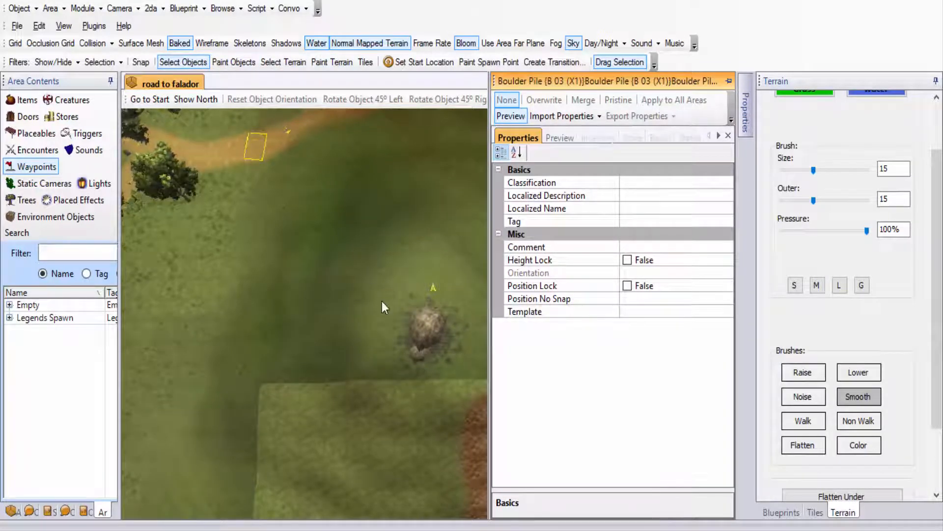
Step: Paste the trees and standing stones back onto the reshaped terrain around the boulder
click(352, 107)
middle_drag(359, 208, 357, 284)
key(ctrl+v)
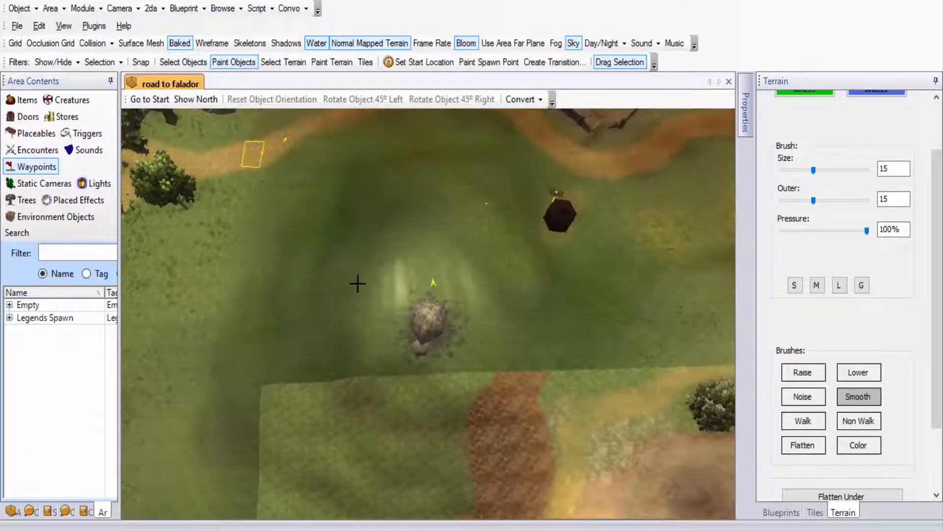
click(359, 304)
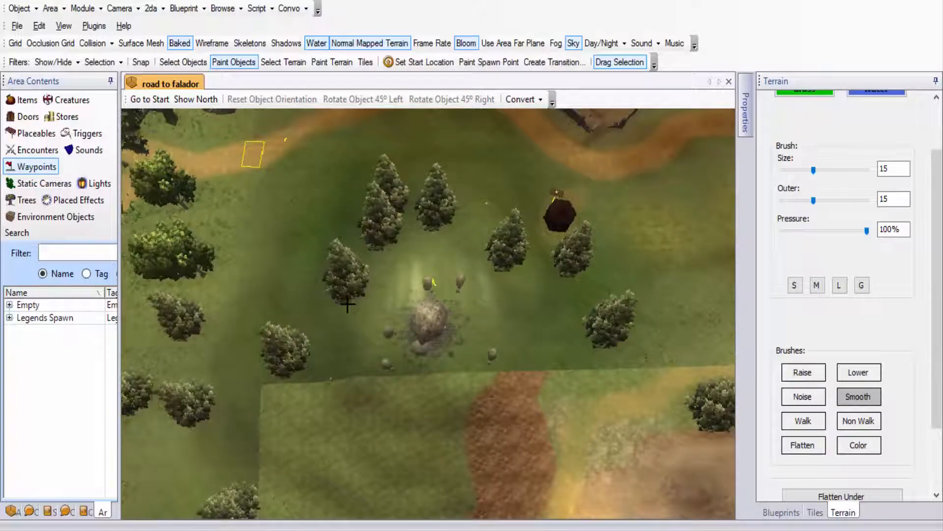
Step: Switch to object selection and select the pasted trees standing between the hut and the boulder circle
click(202, 65)
middle_drag(322, 246, 460, 201)
scroll(408, 344, up, 3)
middle_drag(403, 352, 410, 384)
click(430, 322)
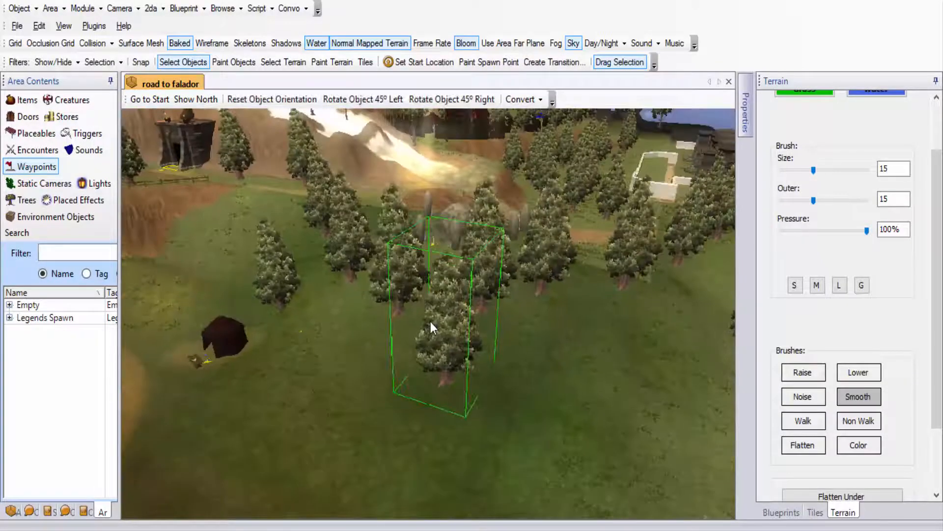
middle_drag(392, 315, 462, 362)
click(461, 356)
ctrl+click(381, 319)
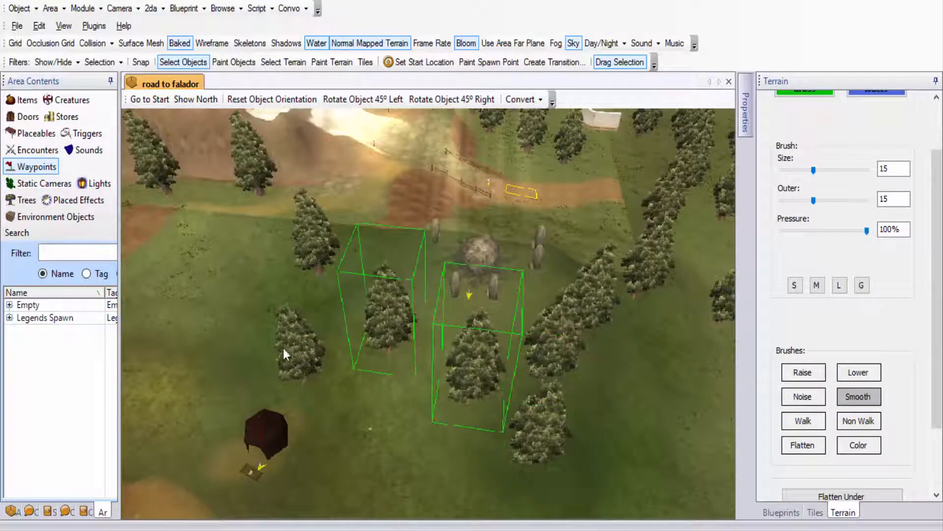
ctrl+click(283, 348)
ctrl+click(307, 254)
Step: Add the remaining trees surrounding the boulder circle to the current selection
ctrl+click(581, 335)
ctrl+click(597, 296)
middle_drag(596, 295, 441, 385)
ctrl+click(600, 372)
scroll(611, 390, down, 3)
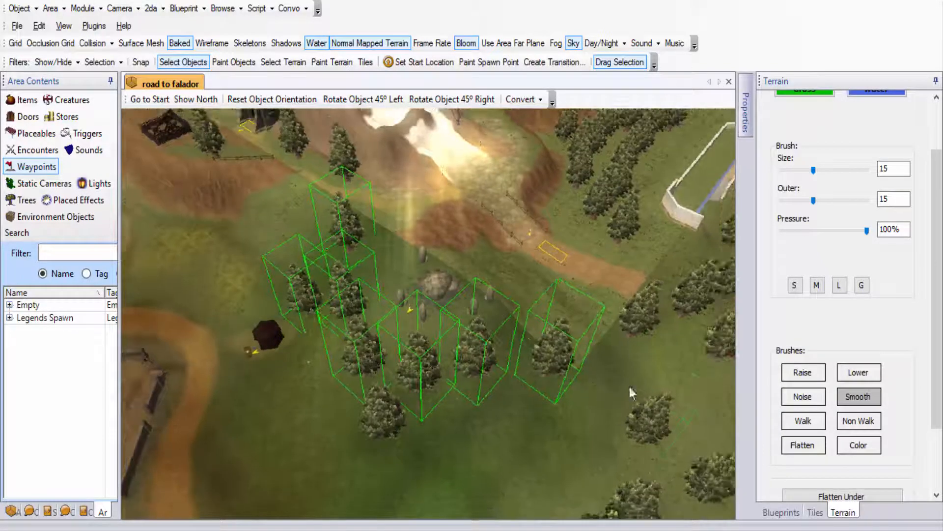
ctrl+click(648, 417)
ctrl+click(640, 312)
ctrl+click(347, 163)
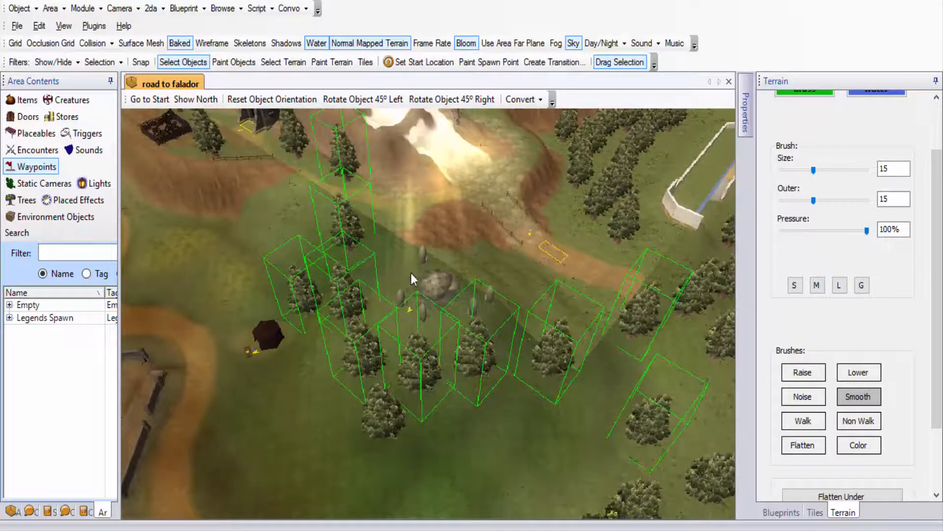
Step: Deselect the trees and lower the standing stones around the boulder individually so they sit in the reshaped ground
click(498, 259)
scroll(462, 299, up, 3)
middle_drag(404, 304, 319, 298)
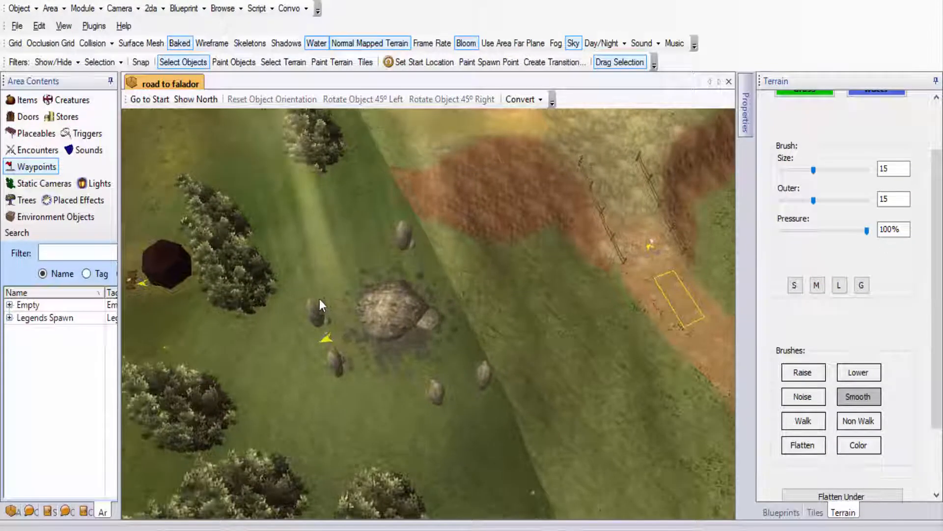
click(319, 299)
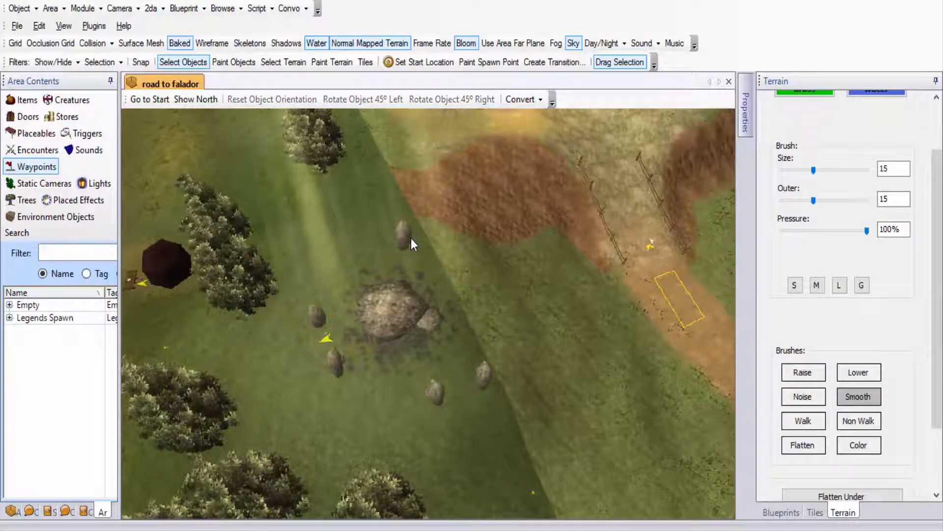
alt+drag(411, 238, 419, 267)
click(484, 382)
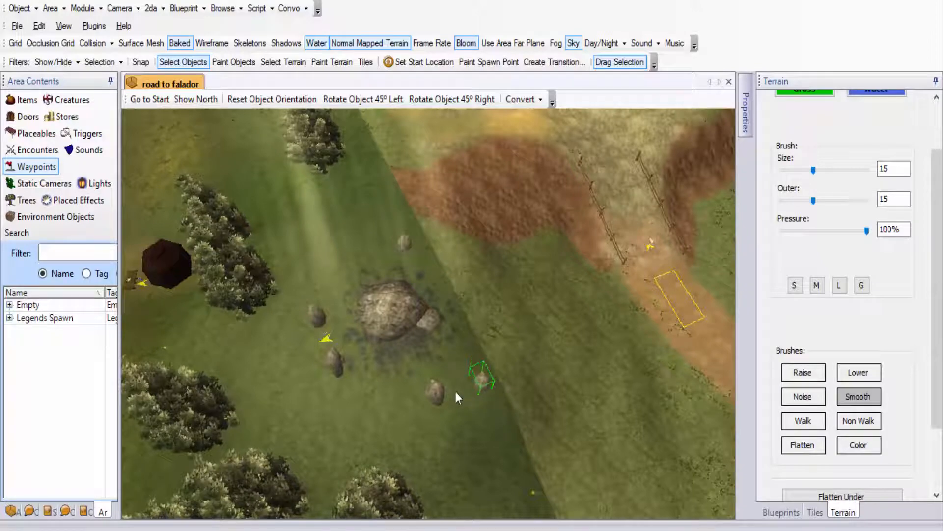
click(437, 391)
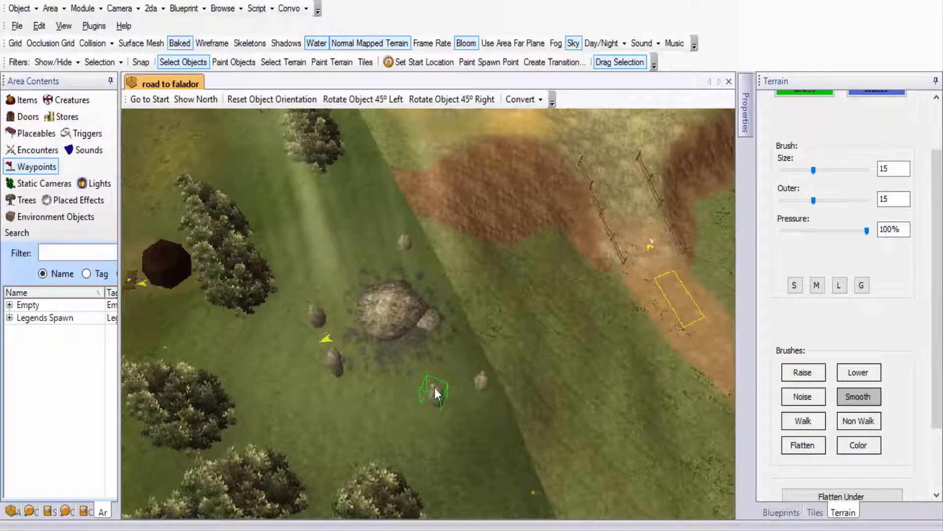
Step: Select the boulder and examine from several angles how it and the surrounding stones sit on the terrain
click(390, 302)
middle_drag(390, 303, 415, 357)
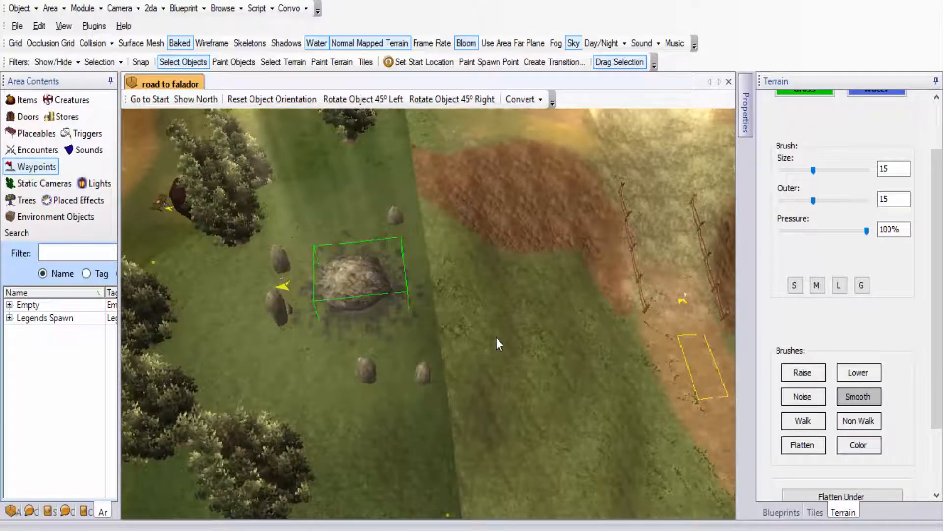
click(496, 338)
scroll(496, 338, down, 5)
middle_drag(496, 338, 407, 222)
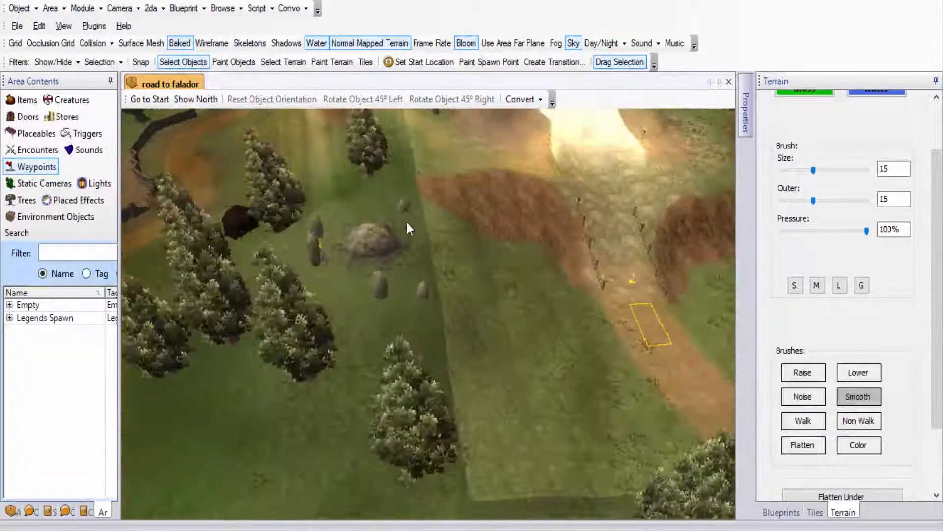
click(376, 253)
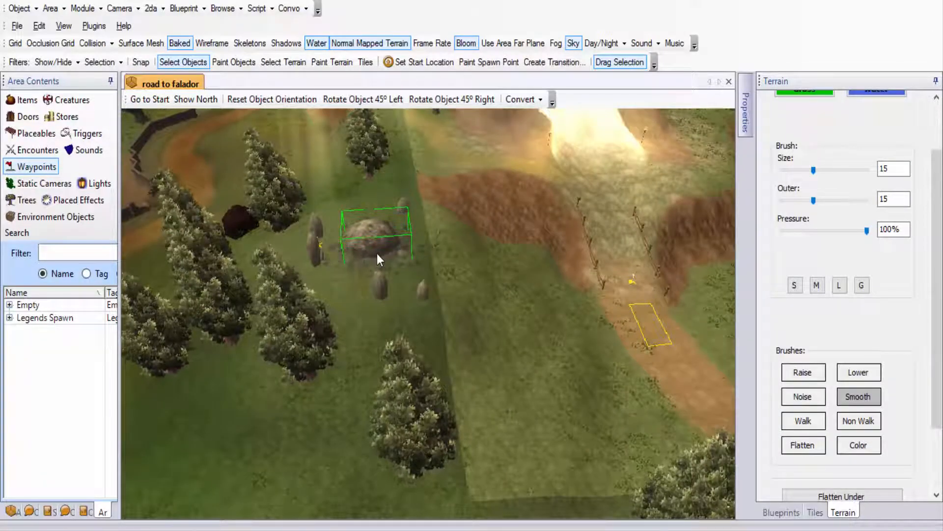
middle_drag(376, 253, 480, 334)
click(542, 445)
Step: Switch to terrain texturing, pick the TT_GD_Dirt_01 texture and paint it over the grassy end of the dirt slope
scroll(542, 445, down, 4)
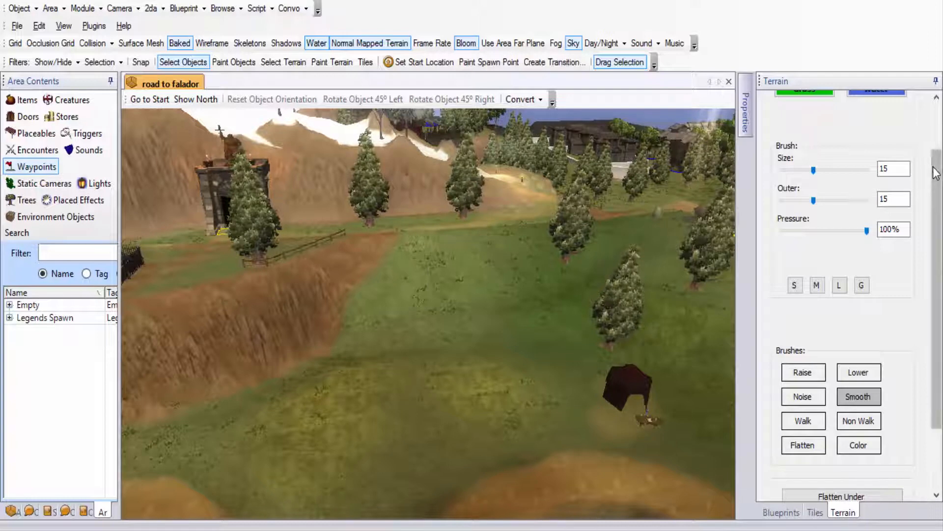
scroll(884, 143, up, 2)
click(870, 127)
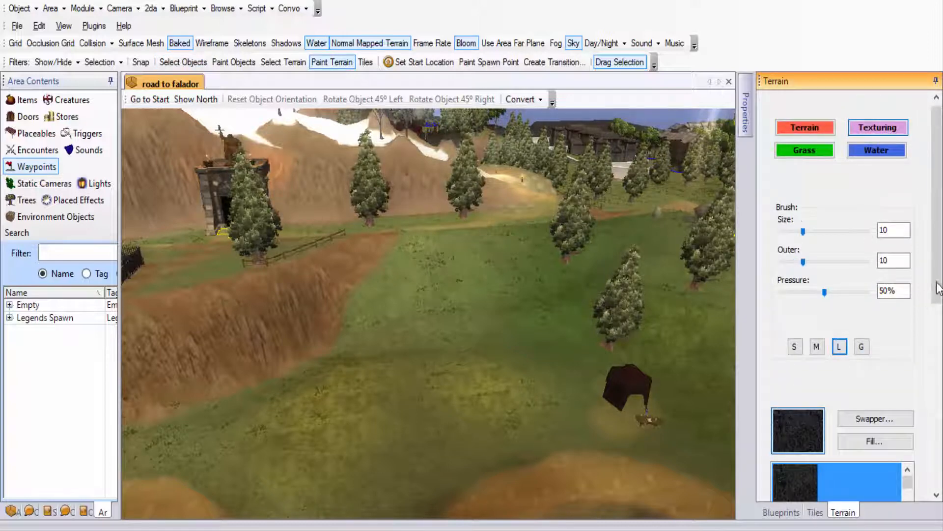
drag(938, 287, 903, 470)
middle_drag(638, 334, 806, 322)
middle_drag(590, 354, 751, 396)
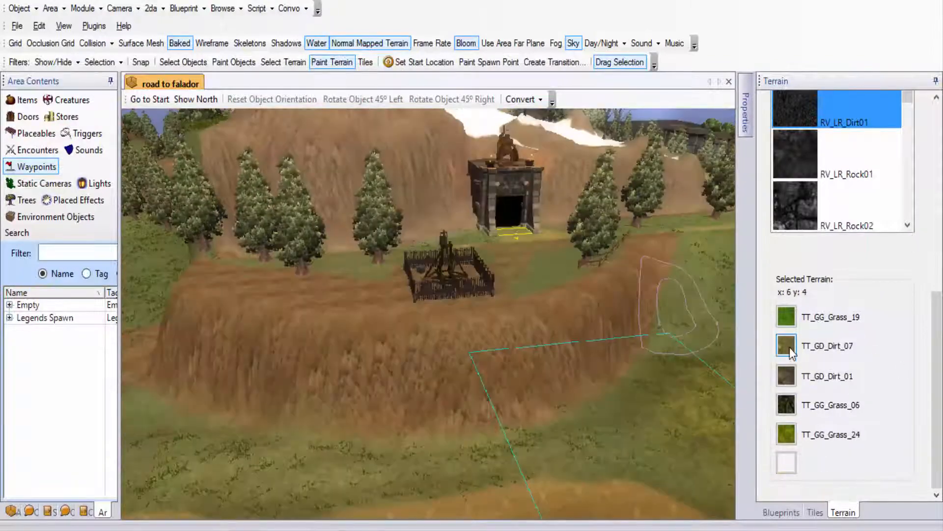
click(788, 379)
middle_drag(596, 337, 352, 371)
drag(433, 339, 461, 329)
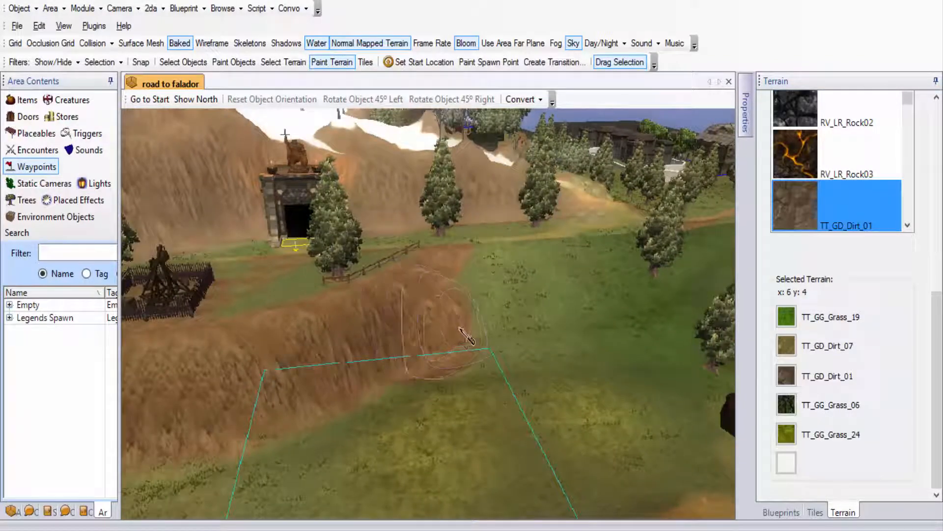
drag(516, 340, 589, 343)
Step: Inspect the textures used by the tile beside the slope and open the texture swapper
middle_drag(505, 359, 433, 361)
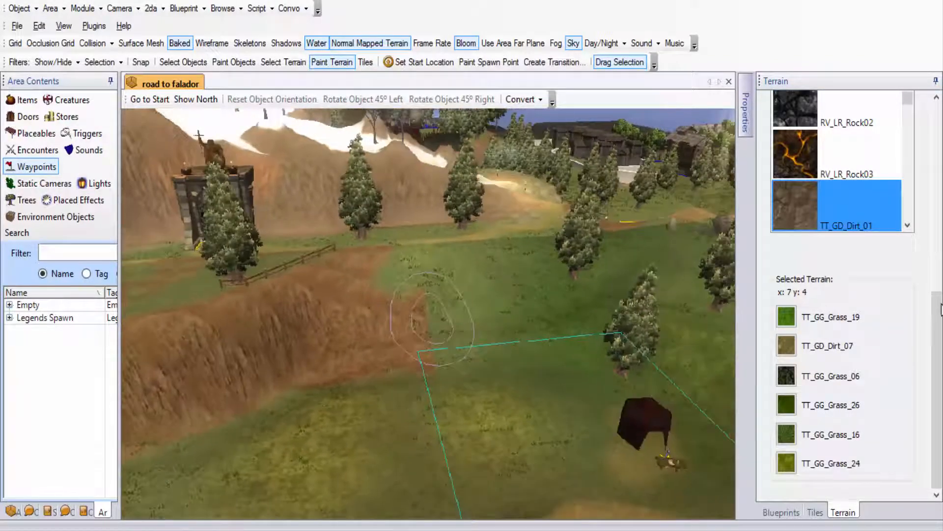
scroll(564, 327, down, 3)
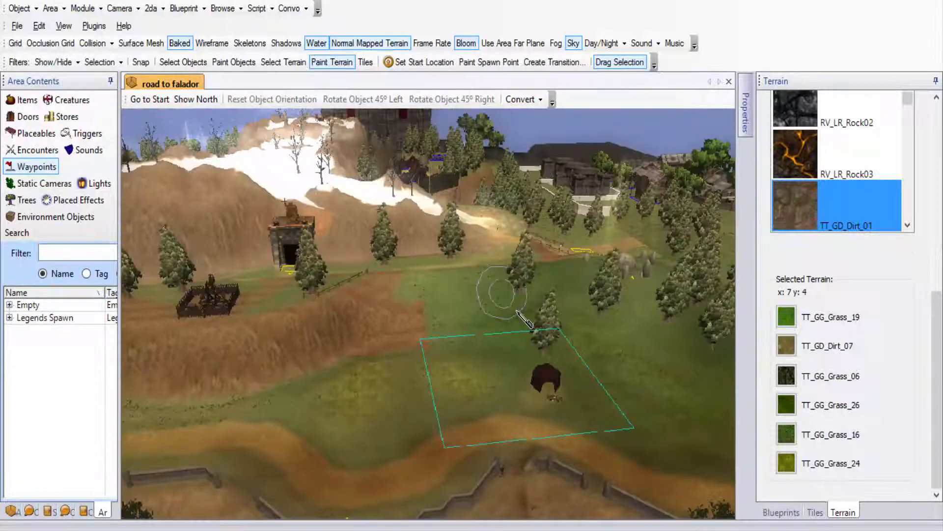
middle_drag(505, 299, 517, 330)
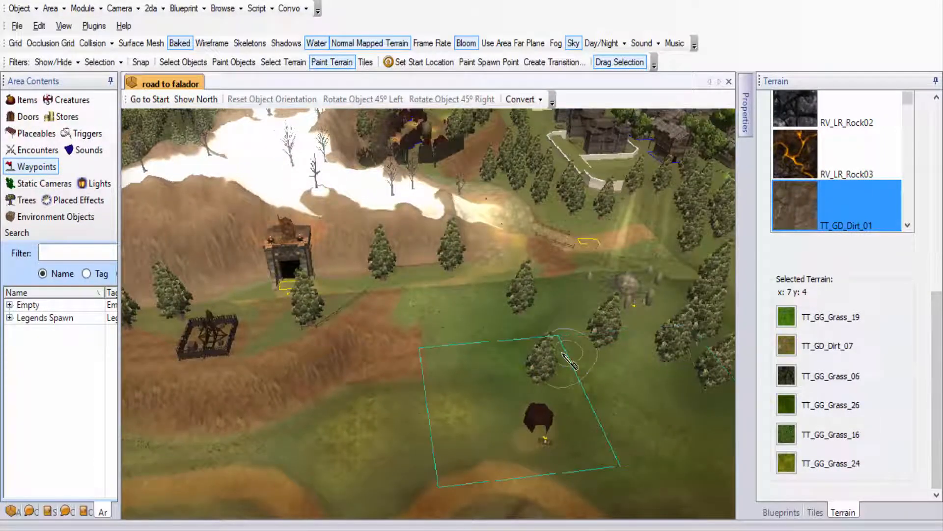
mouse_move(565, 358)
middle_down()
mouse_move(623, 307)
mouse_move(537, 322)
middle_up()
mouse_move(935, 379)
mouse_down()
mouse_move(932, 265)
mouse_move(895, 231)
mouse_up()
click(848, 328)
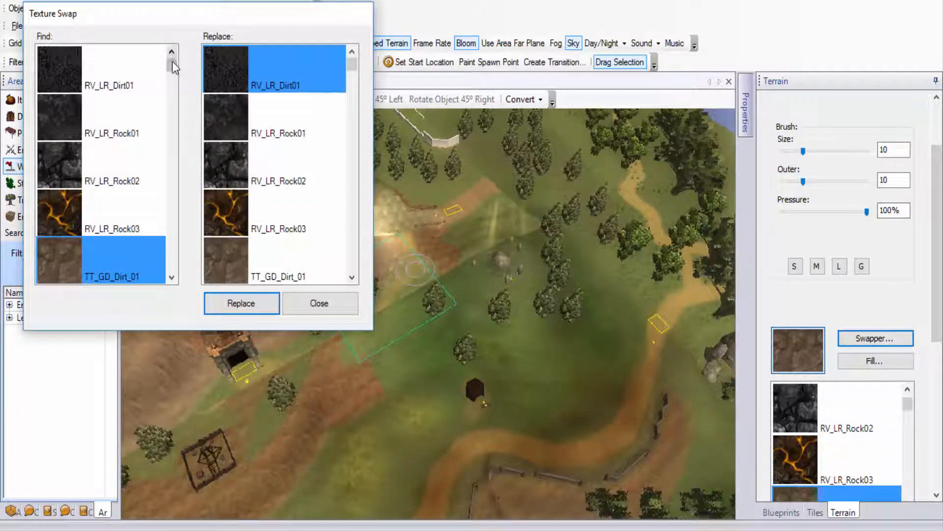
Step: Swap the tile's TT_GG_Grass_06 texture for TT_GD_Dirt_01 and close the swapper
drag(173, 63, 173, 105)
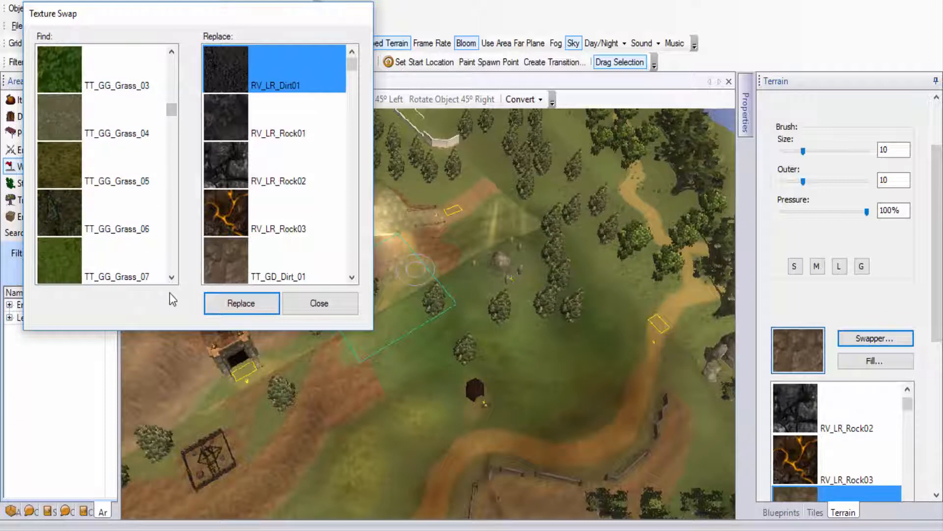
click(165, 276)
click(172, 277)
click(172, 277)
click(172, 277)
click(145, 181)
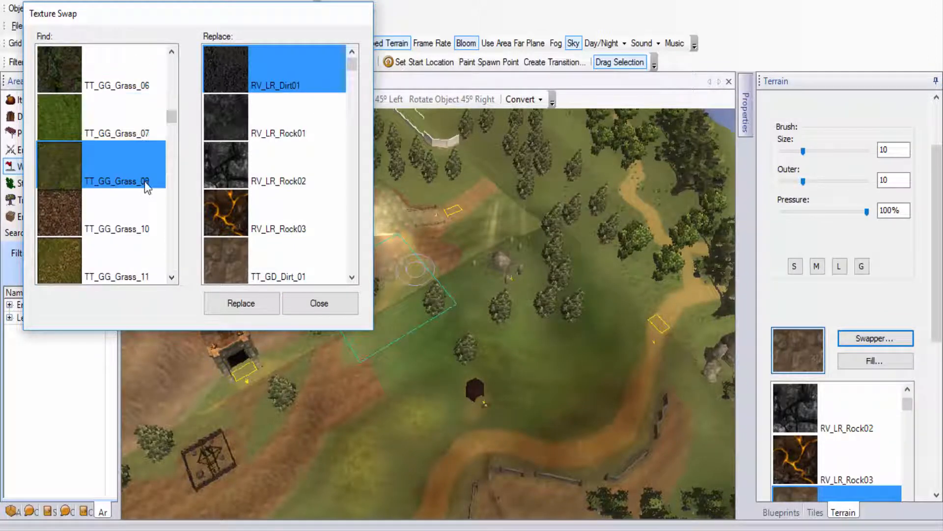
click(160, 66)
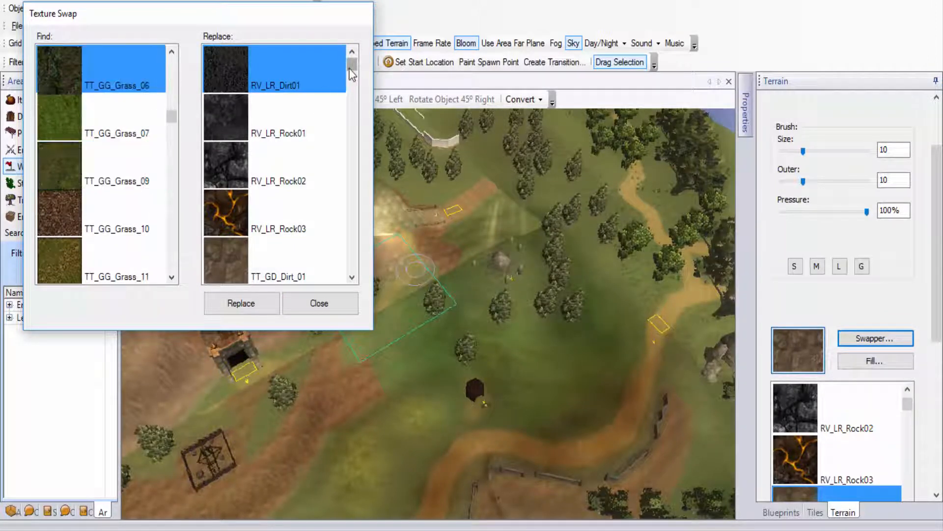
click(241, 303)
click(319, 302)
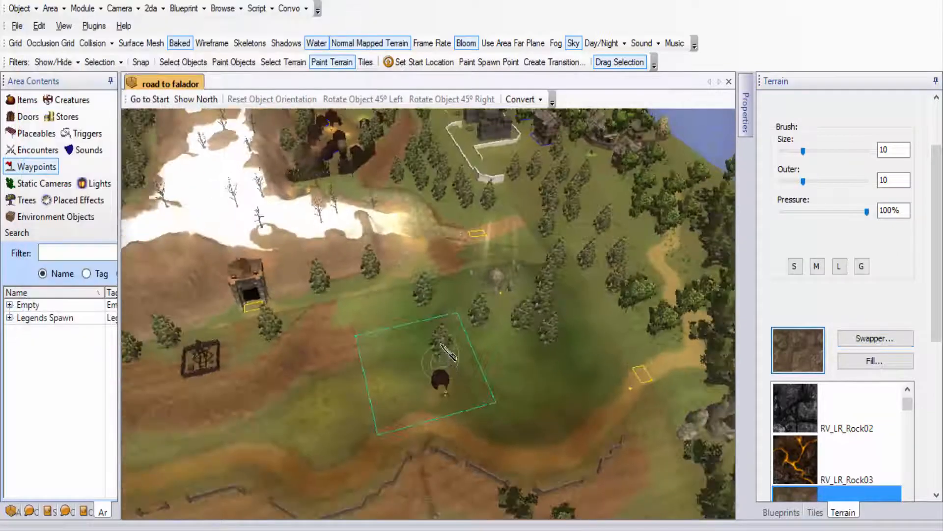
Step: Extend the TT_GD_Dirt_01 paint from the dirt slope into the neighbouring grass tile toward the hut
scroll(442, 345, down, 3)
mouse_move(440, 344)
middle_down()
mouse_move(385, 351)
mouse_move(356, 330)
mouse_move(336, 338)
mouse_move(432, 337)
middle_up()
scroll(431, 338, up, 4)
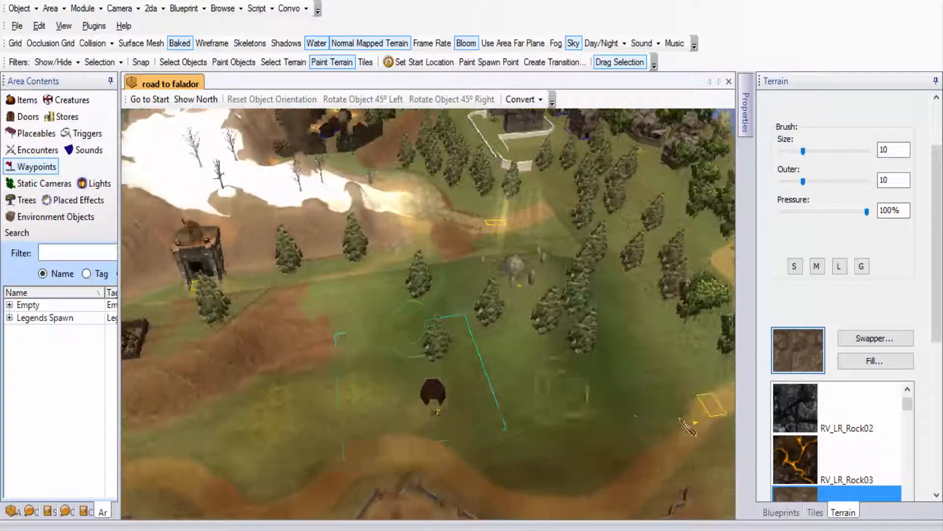
scroll(680, 418, up, 2)
middle_drag(332, 347, 341, 409)
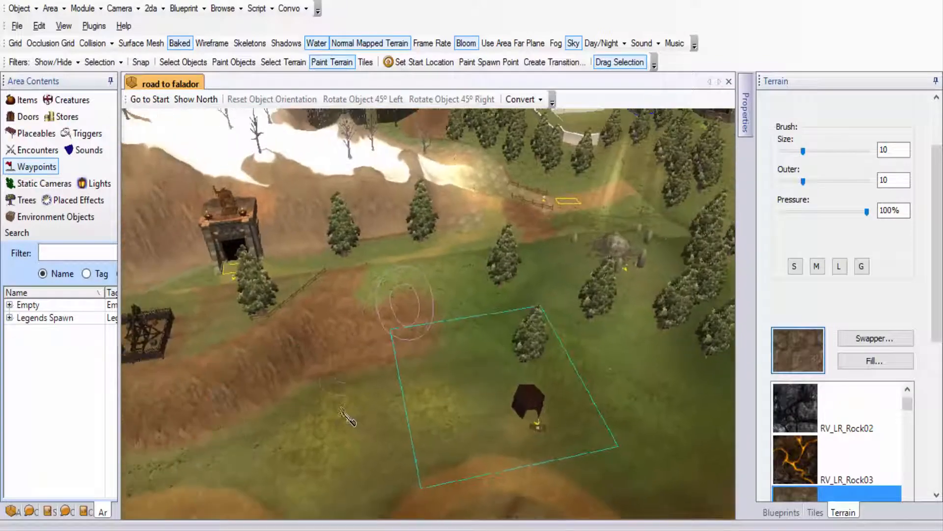
scroll(347, 417, up, 3)
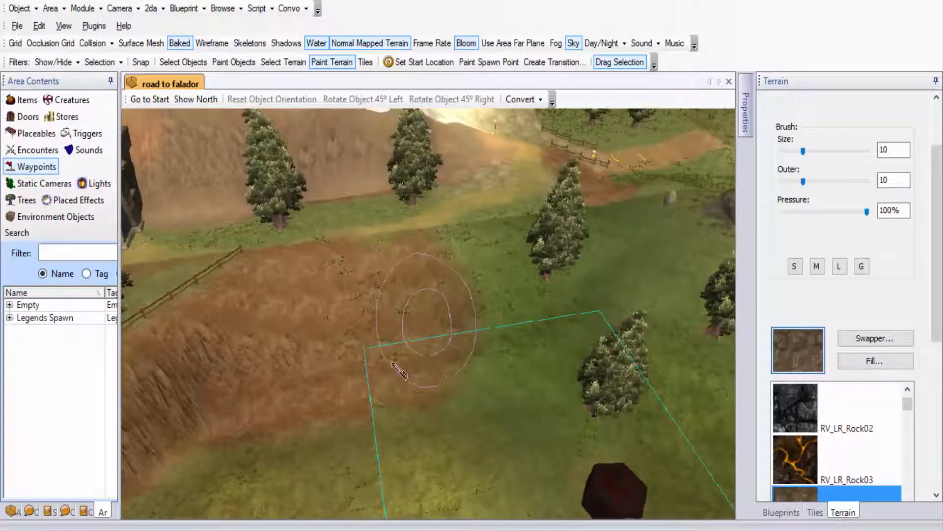
middle_drag(459, 353, 426, 296)
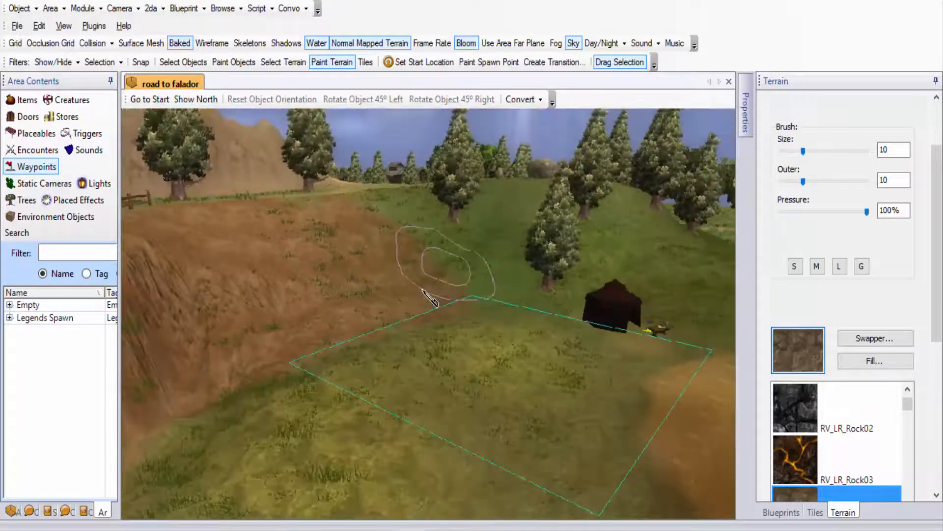
Step: Display the surface mesh and choose the medium brush preset with size 6 and outer 6
click(157, 43)
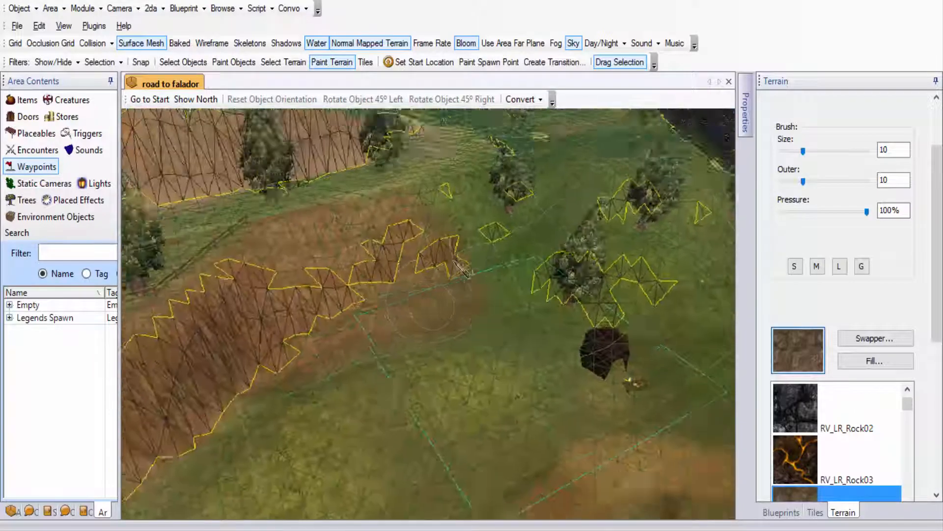
scroll(462, 269, up, 2)
click(816, 266)
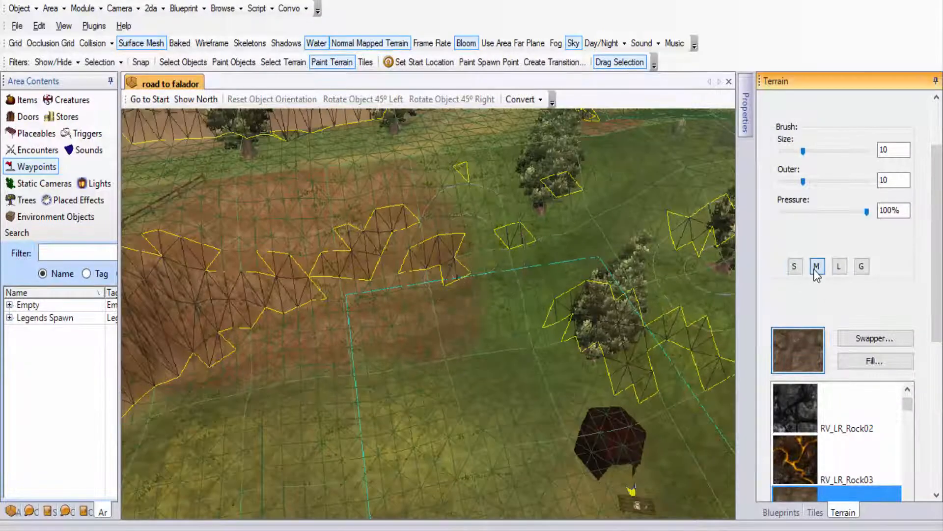
Step: Paint dirt across the steep mesh patches and around the trees between the dirt slope and the boulder circle
mouse_move(492, 275)
middle_down()
mouse_move(450, 301)
mouse_move(393, 381)
middle_up()
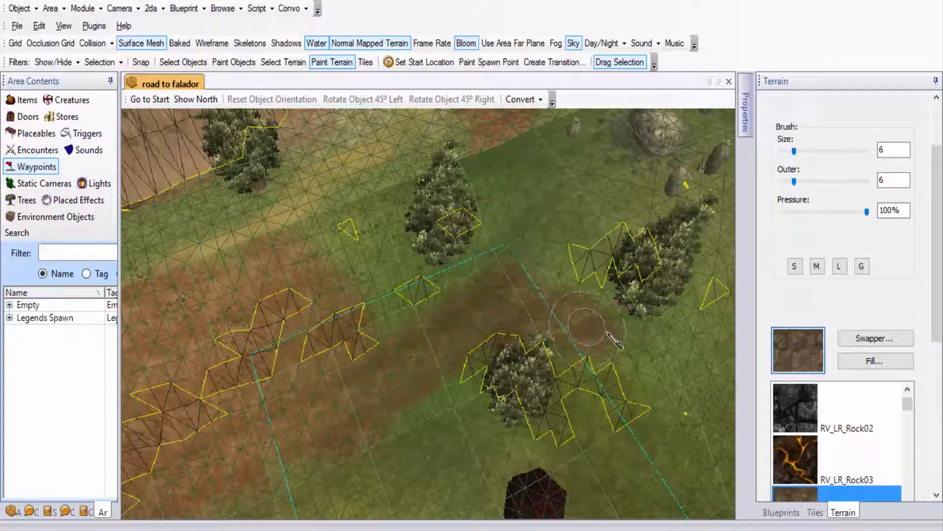
mouse_move(641, 348)
mouse_down()
mouse_move(656, 390)
mouse_move(589, 413)
mouse_move(530, 417)
mouse_move(450, 393)
mouse_move(547, 448)
mouse_move(430, 395)
mouse_up()
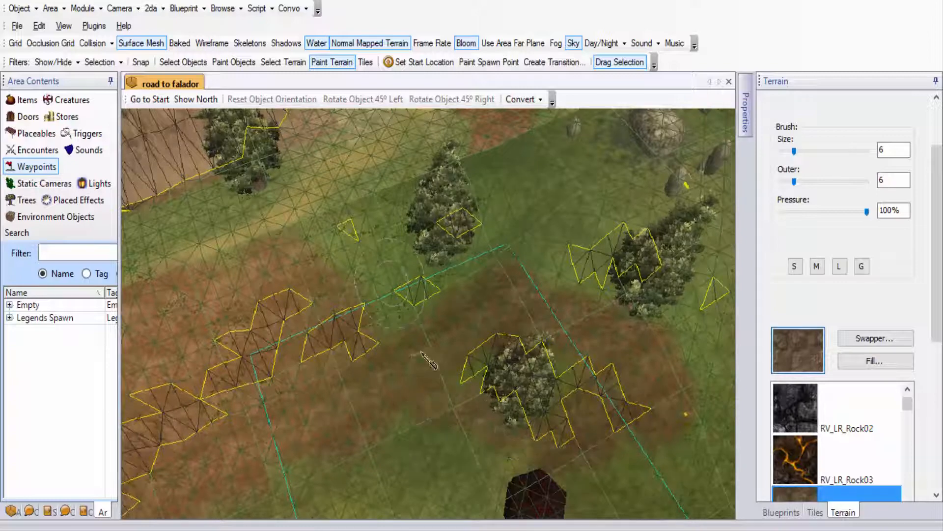
middle_drag(423, 351, 419, 382)
mouse_move(402, 354)
mouse_down()
mouse_move(374, 319)
mouse_move(354, 261)
mouse_move(408, 279)
mouse_up()
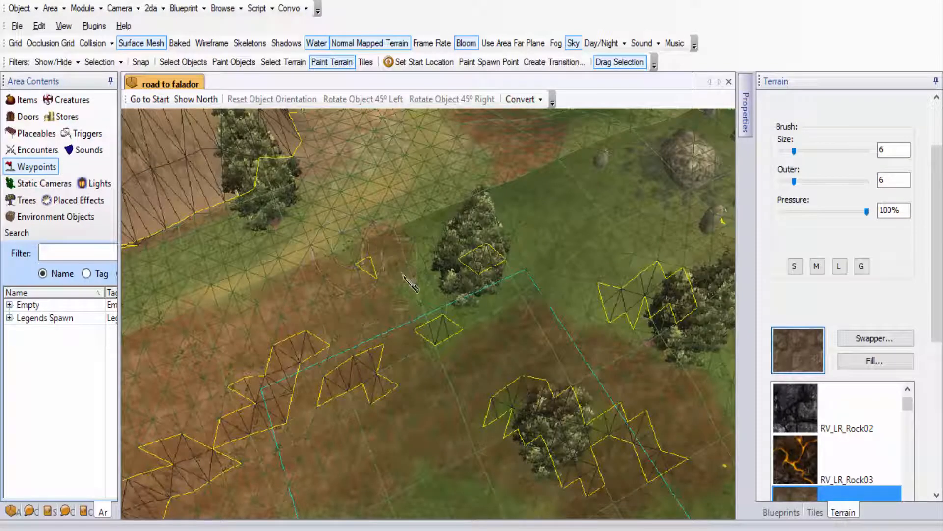
scroll(443, 307, down, 3)
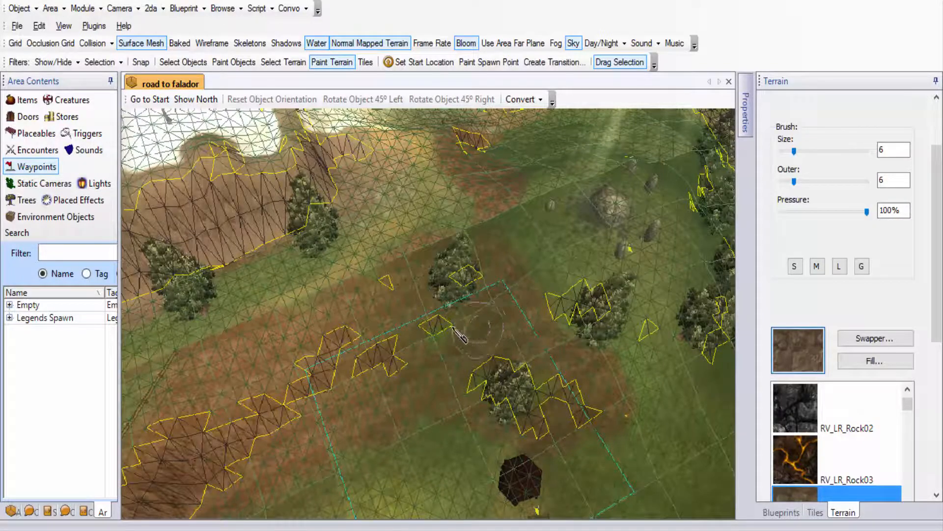
middle_drag(452, 326, 363, 336)
Step: Paint dirt onto the grassy slope on the far side of the hut
scroll(352, 337, down, 3)
ctrl+drag(491, 366, 381, 324)
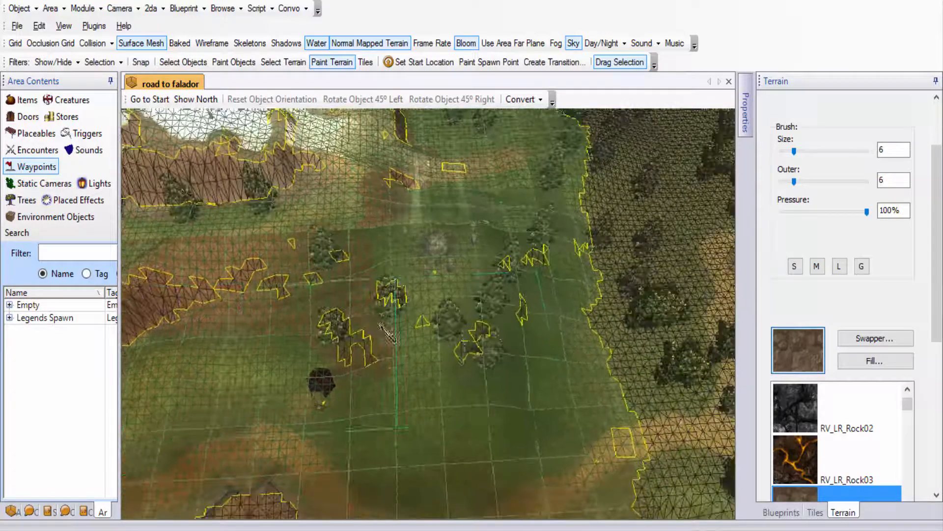
scroll(468, 366, up, 4)
scroll(474, 383, down, 2)
middle_drag(477, 384, 409, 317)
scroll(469, 327, up, 3)
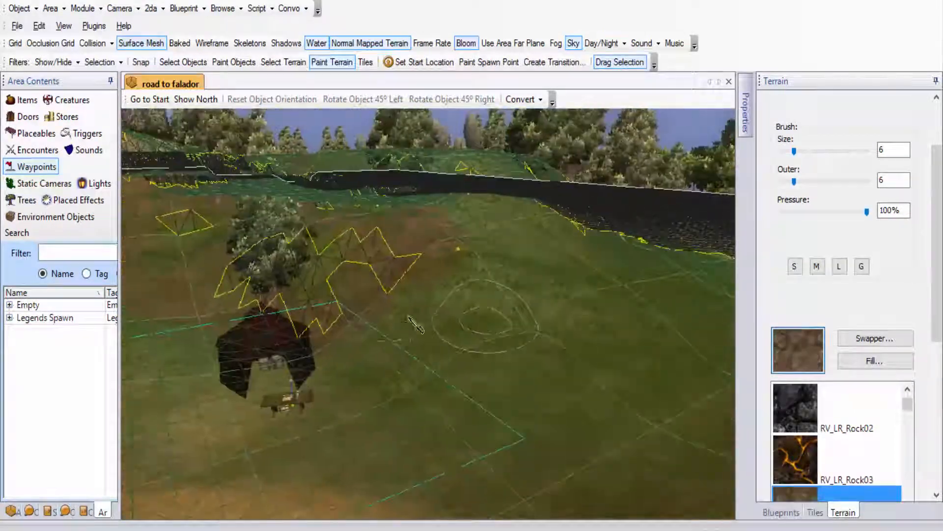
mouse_move(342, 347)
mouse_down()
mouse_move(457, 325)
mouse_move(475, 333)
mouse_up()
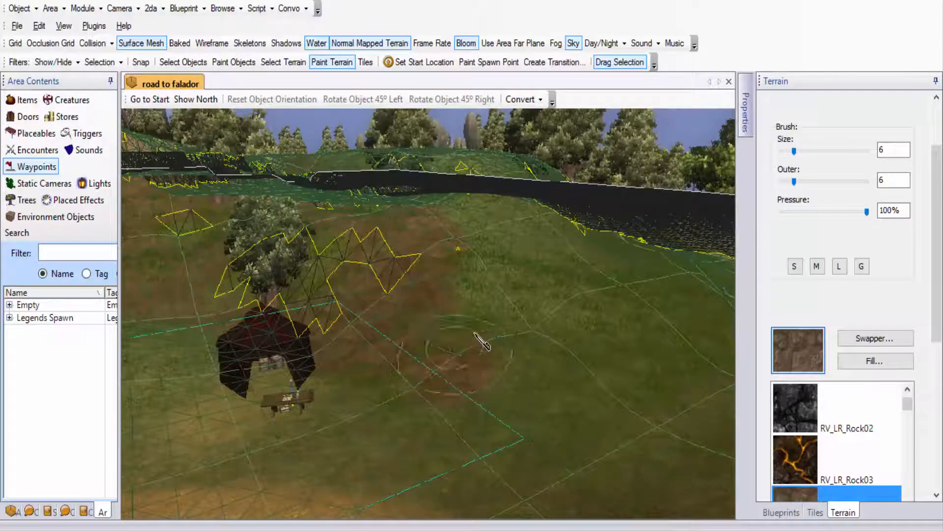
Step: Set the texturing brush to size 0 and outer 16, and check the textures used on the tiles around the hut
drag(792, 150, 776, 153)
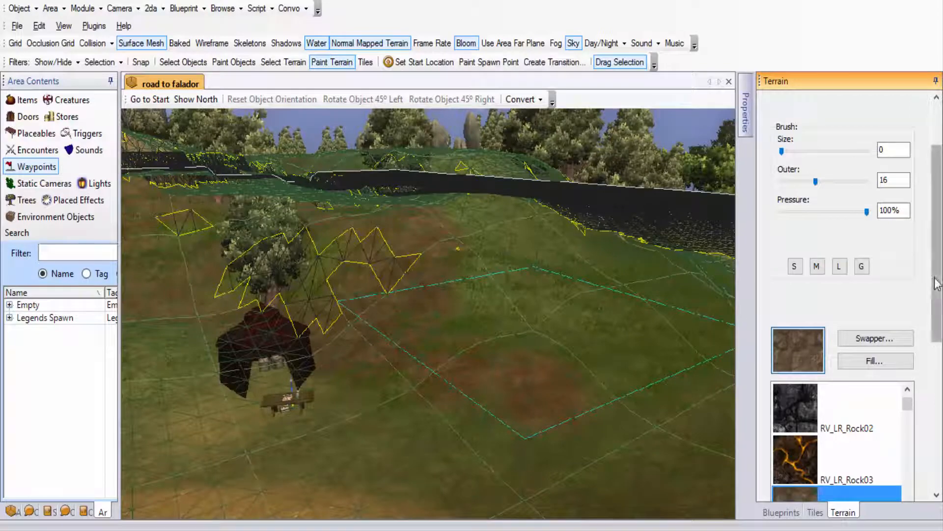
drag(936, 278, 926, 457)
key(Left)
ctrl+drag(432, 281, 581, 285)
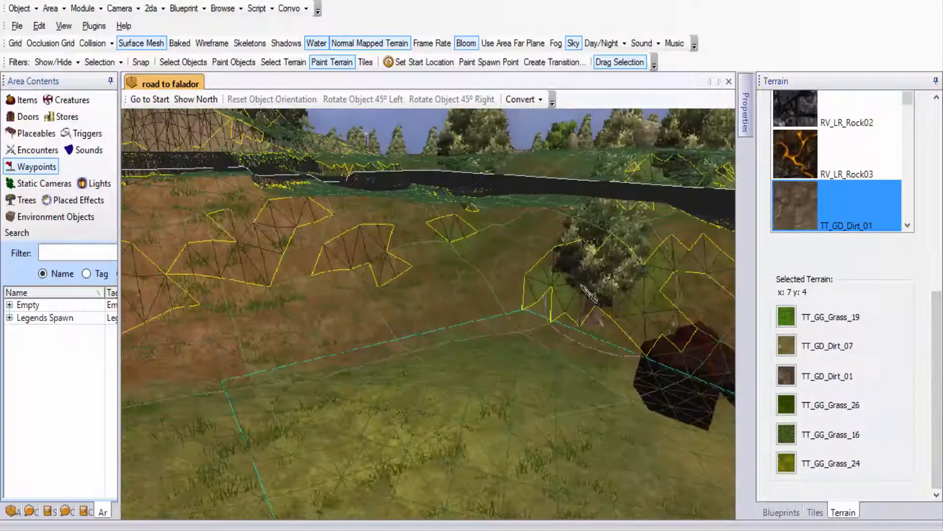
mouse_move(396, 319)
ctrl+mouse_down()
mouse_move(480, 297)
mouse_move(609, 332)
ctrl+mouse_up()
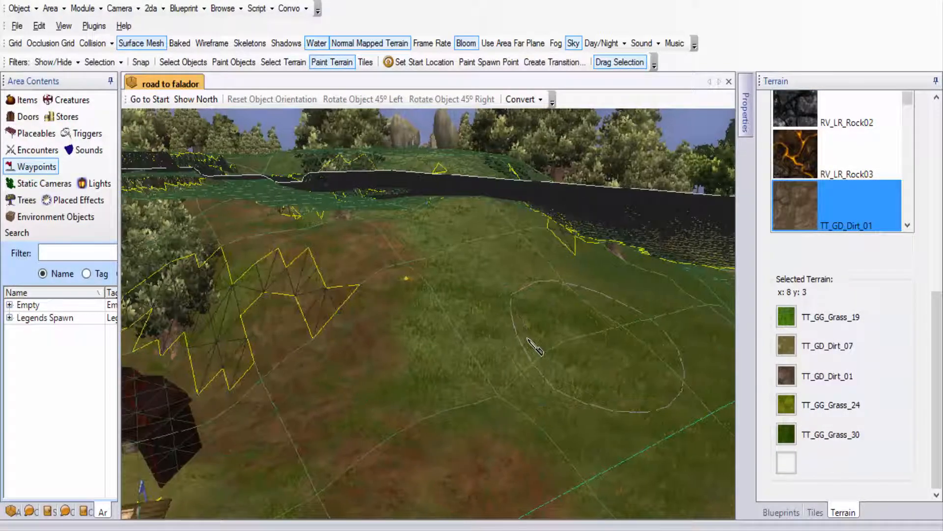
ctrl+drag(528, 338, 838, 328)
ctrl+drag(275, 304, 520, 295)
middle_drag(519, 295, 570, 343)
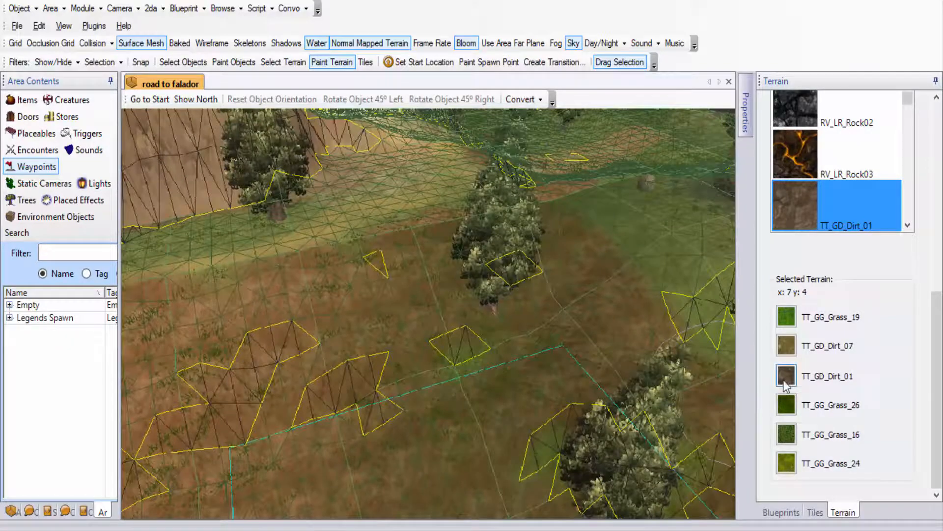
Step: Try to paint TT_GD_Dirt_07 over the steep mesh patches on the dirt slope, and undo the strokes
click(786, 347)
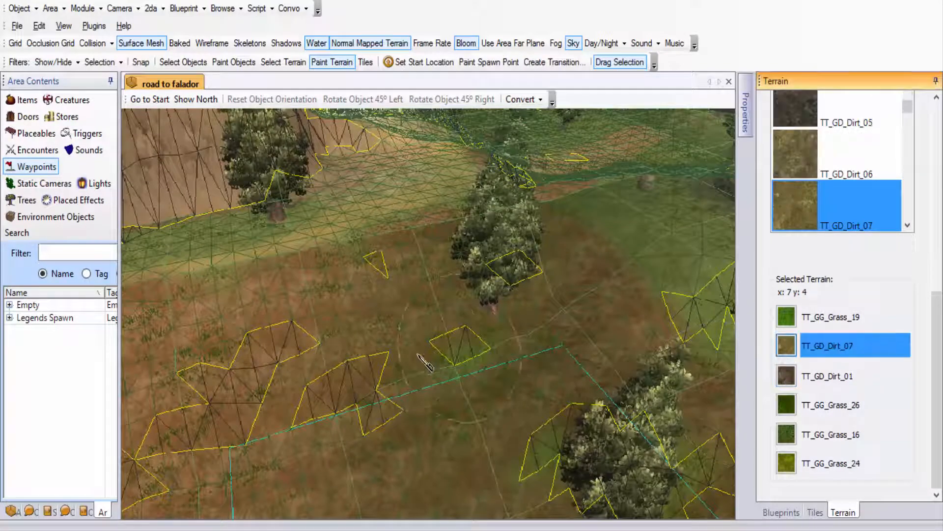
drag(468, 358, 460, 356)
middle_drag(449, 314, 493, 343)
click(464, 349)
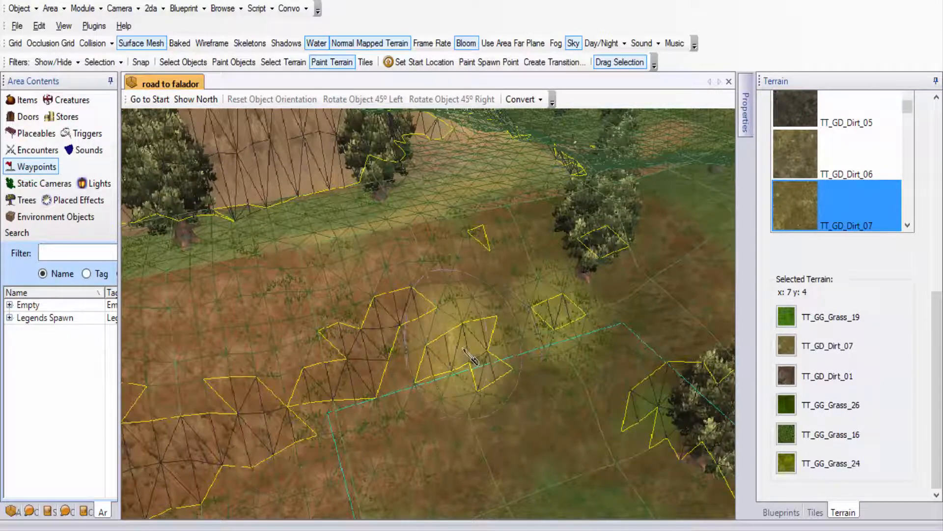
click(389, 329)
click(338, 385)
key(ctrl+z)
key(ctrl+z)
key(ctrl+z)
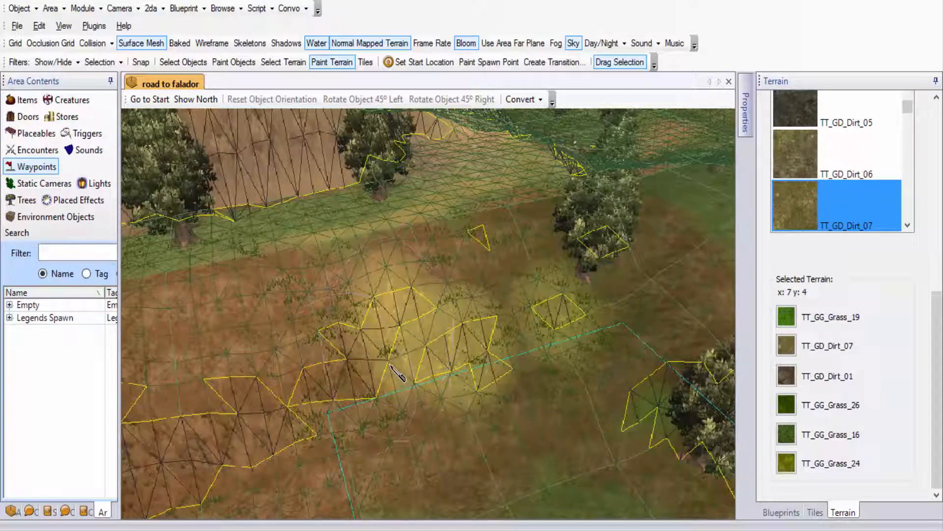
key(ctrl+z)
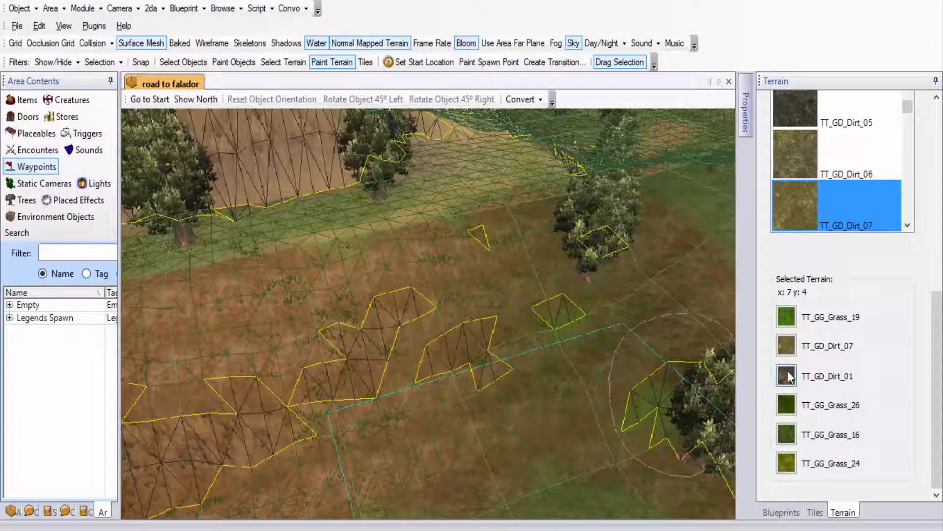
scroll(889, 162, up, 10)
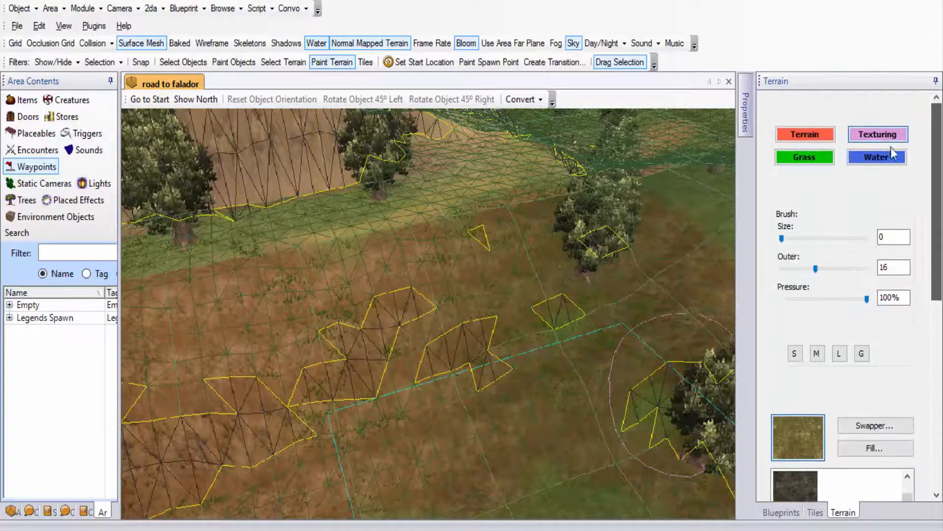
click(811, 134)
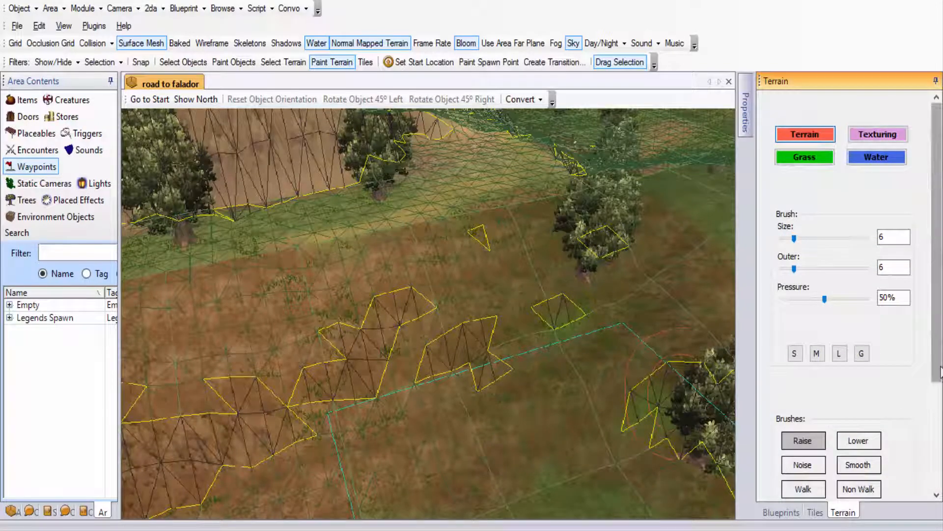
scroll(845, 427, down, 5)
scroll(865, 246, up, 5)
click(868, 135)
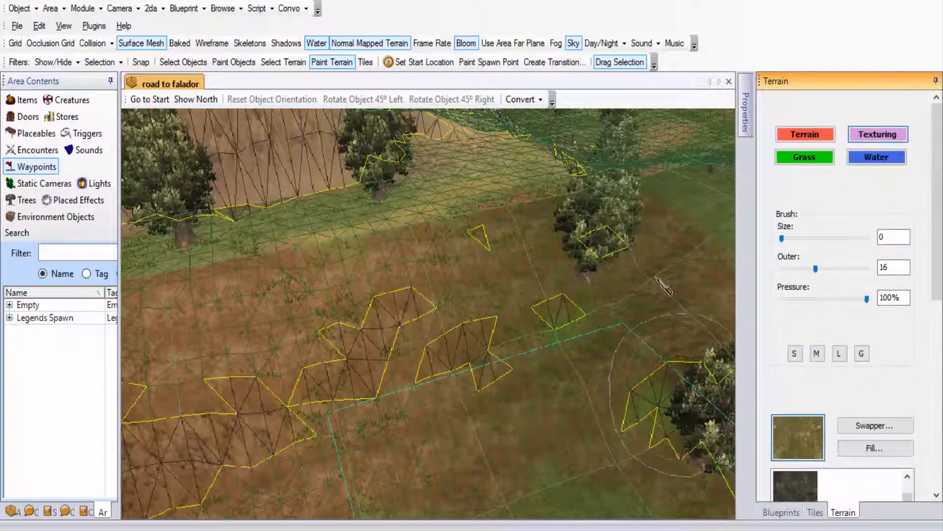
scroll(938, 300, down, 5)
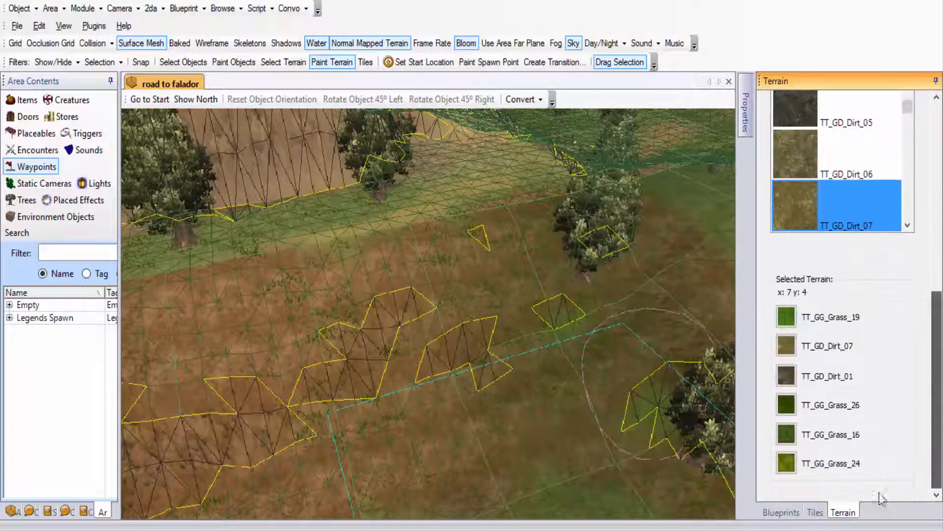
Step: Paint TT_GD_Dirt_01 over the grass between the trees near the boulder circle, and hide the surface mesh
click(786, 376)
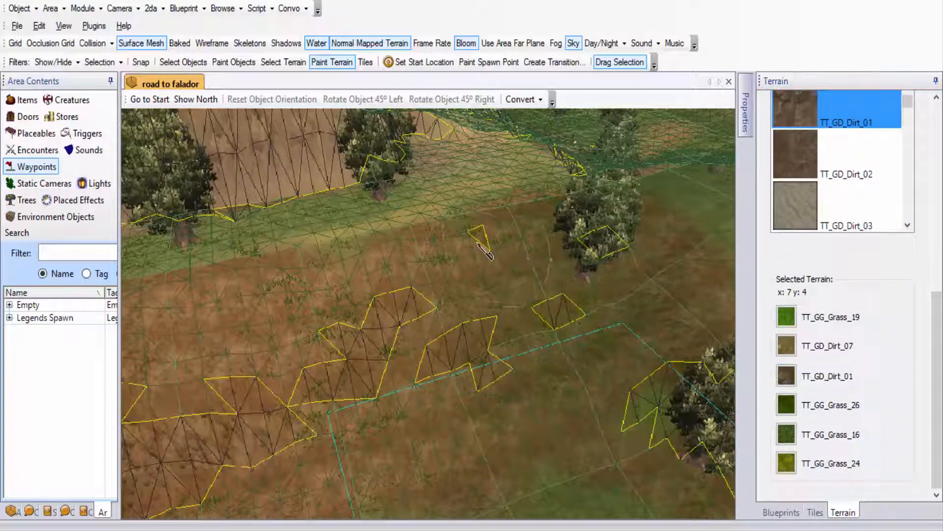
middle_drag(303, 319, 500, 371)
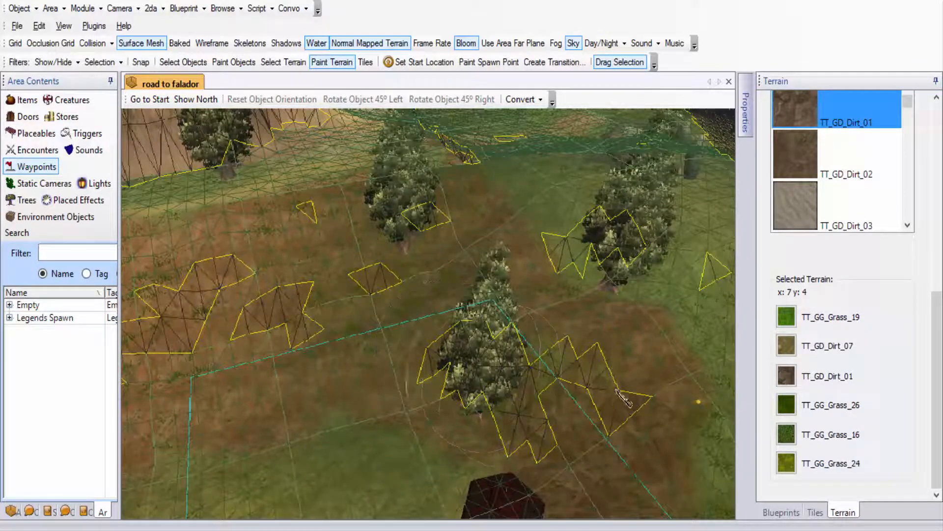
middle_drag(501, 315, 376, 315)
click(506, 290)
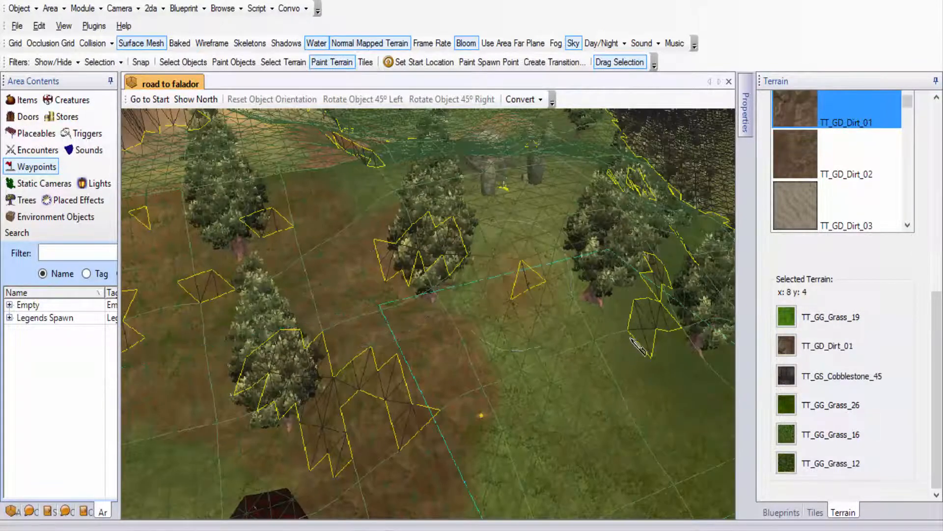
drag(478, 316, 488, 265)
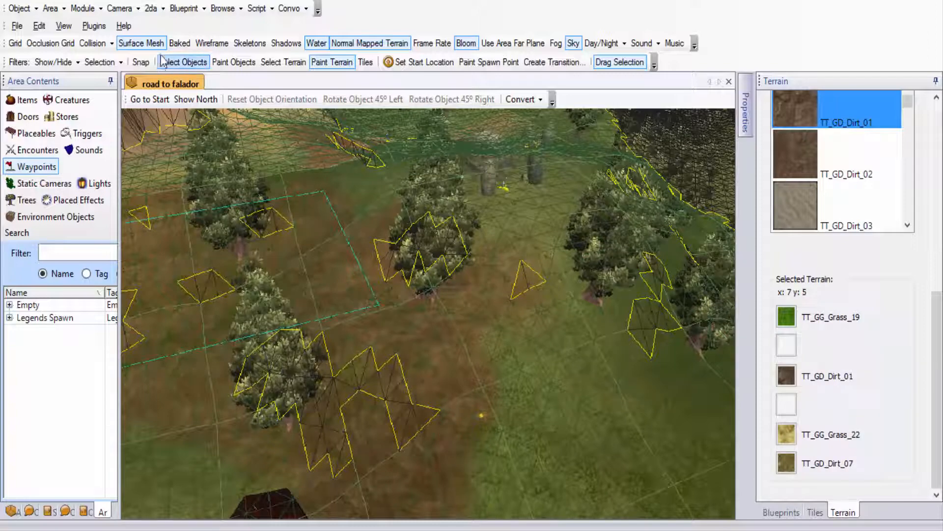
click(148, 46)
scroll(315, 275, down, 8)
middle_drag(361, 280, 427, 305)
scroll(641, 338, up, 3)
scroll(859, 104, up, 8)
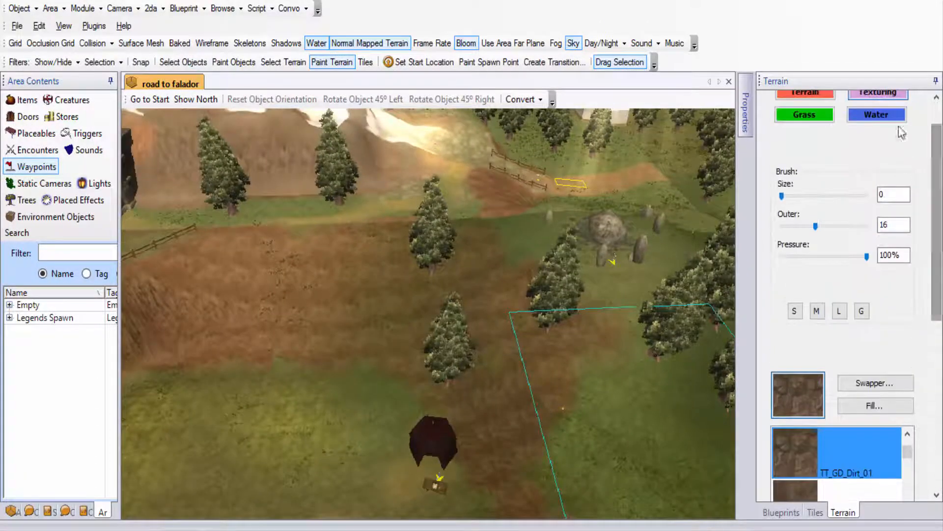
Step: Choose the terrain Color brush and set its color to dark grey 3D3D3D
click(805, 93)
scroll(865, 344, down, 3)
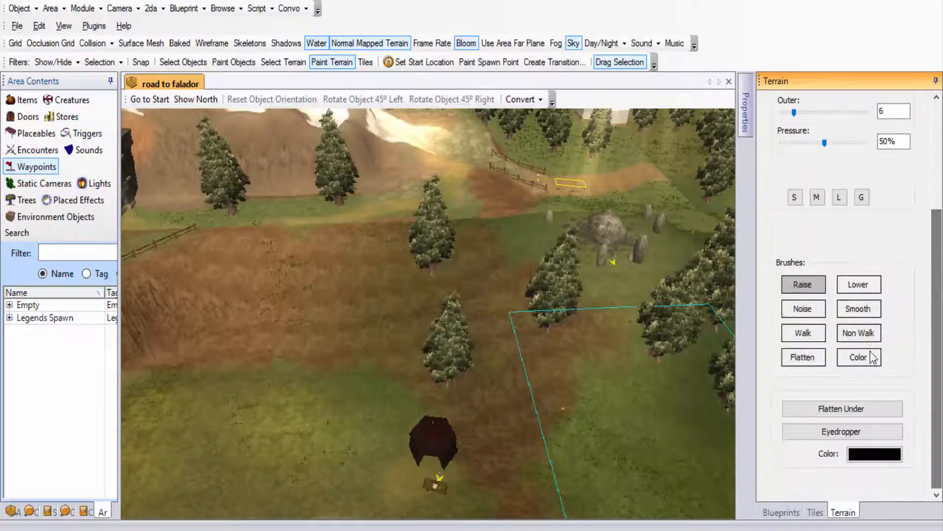
click(873, 358)
click(855, 446)
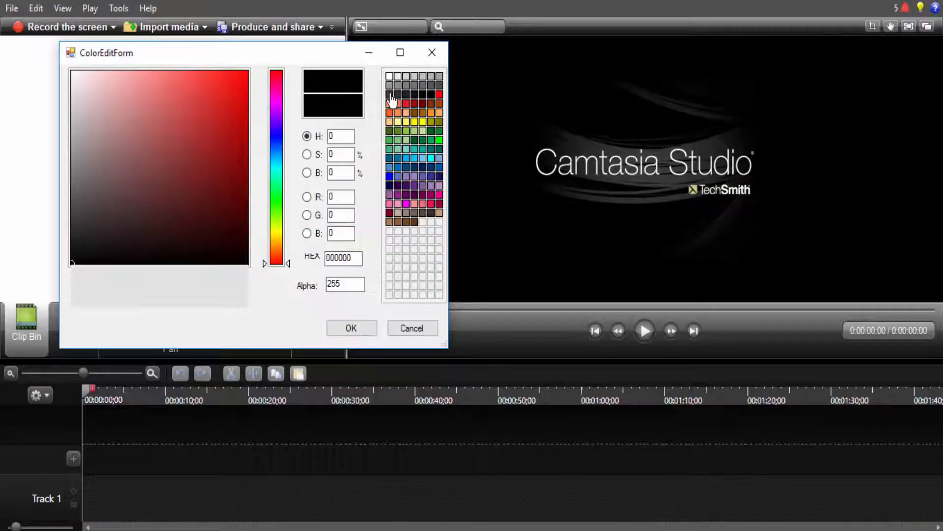
click(390, 95)
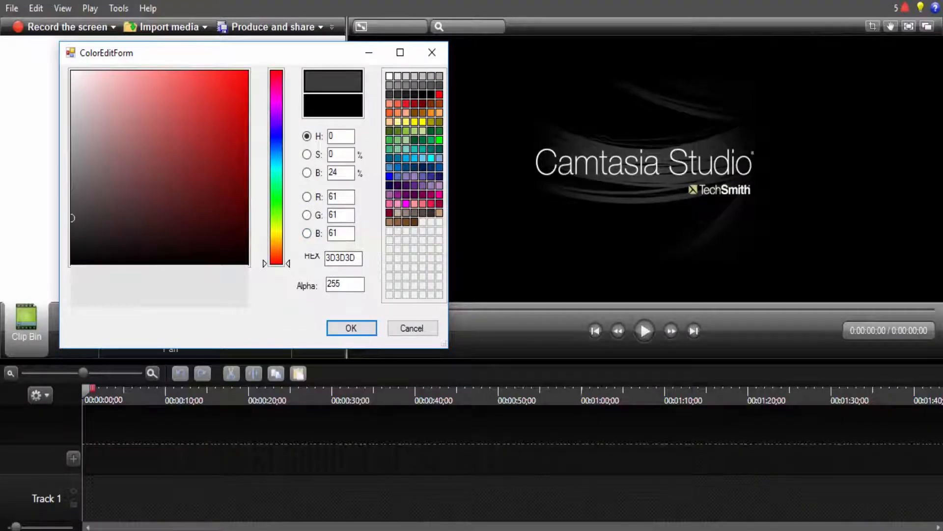
click(350, 327)
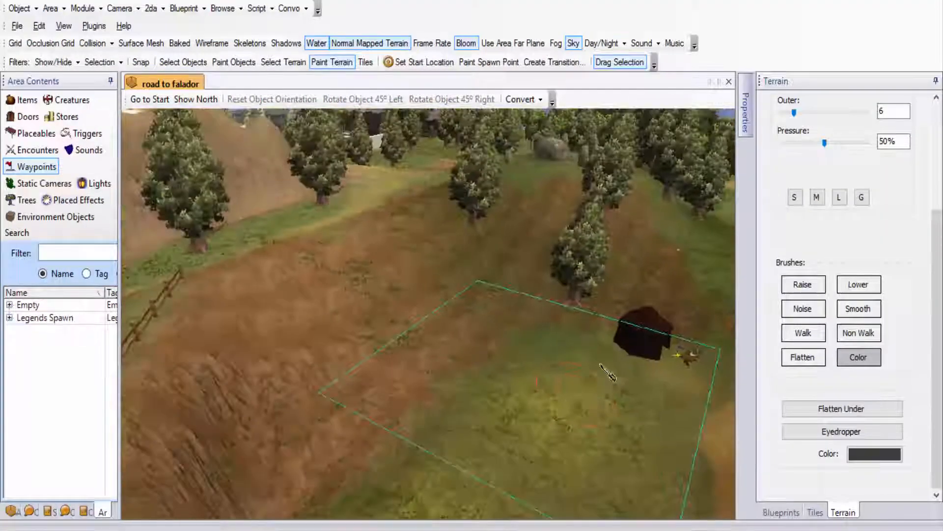
Step: Display the surface mesh and set the Color brush to size 0 and outer 15
middle_drag(575, 350, 545, 373)
click(141, 43)
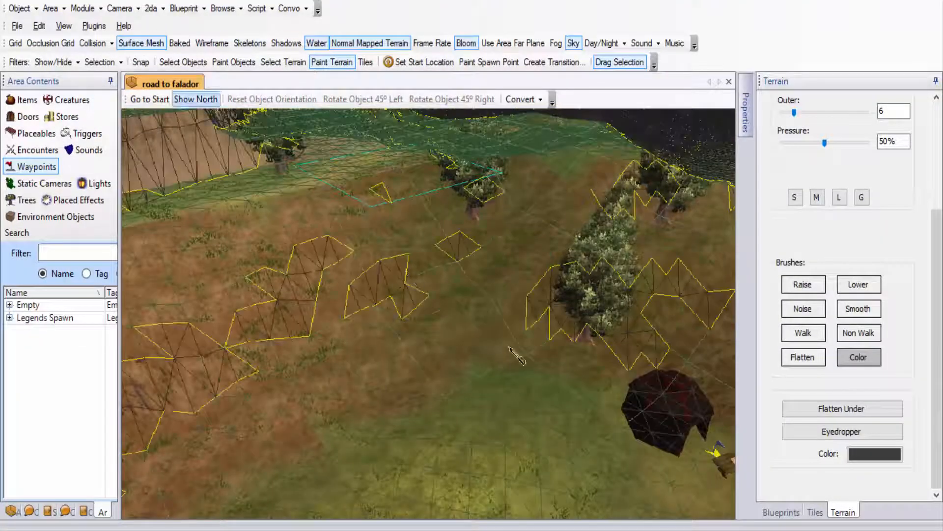
scroll(929, 268, up, 5)
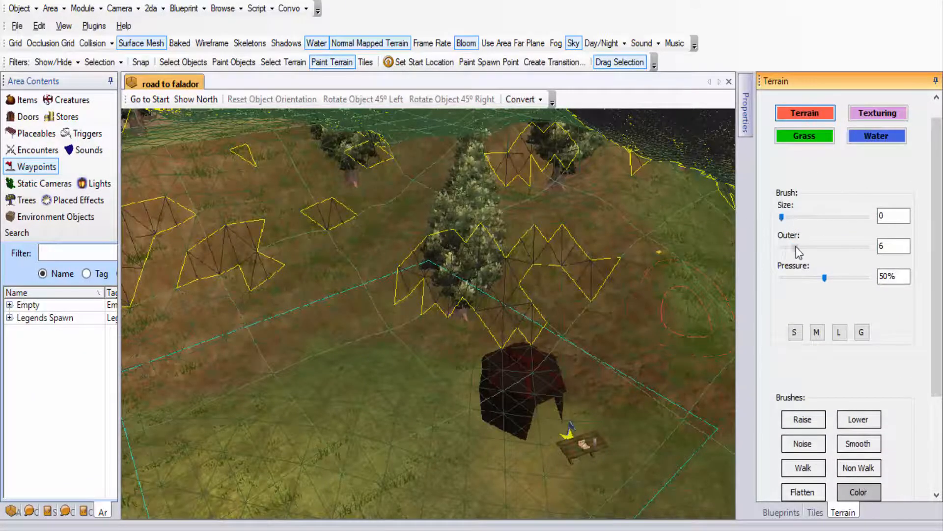
middle_drag(553, 280, 589, 335)
mouse_move(589, 331)
mouse_down()
mouse_move(520, 315)
mouse_move(508, 370)
mouse_up()
middle_drag(448, 334, 595, 264)
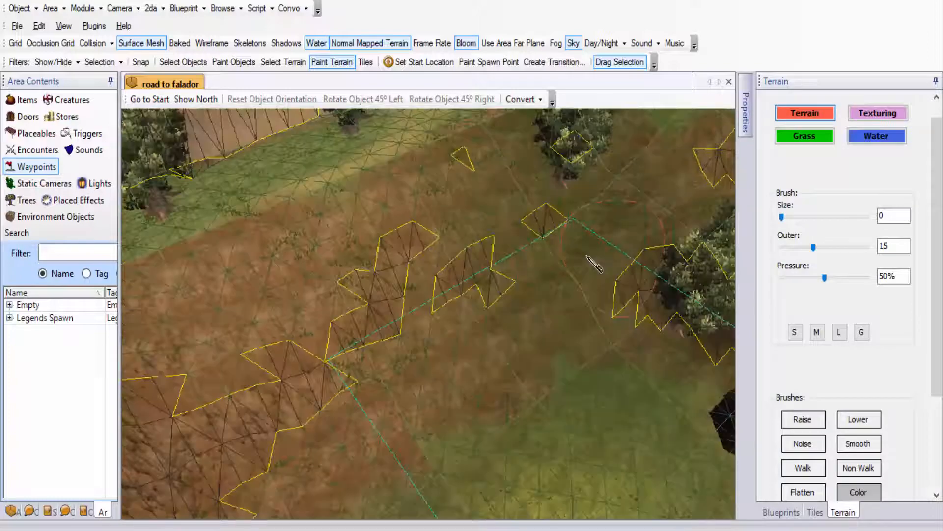
Step: Darken the steep mesh patches along the dirt slope and around the tree behind the hut with the grey color
scroll(372, 352, down, 4)
middle_drag(372, 352, 362, 310)
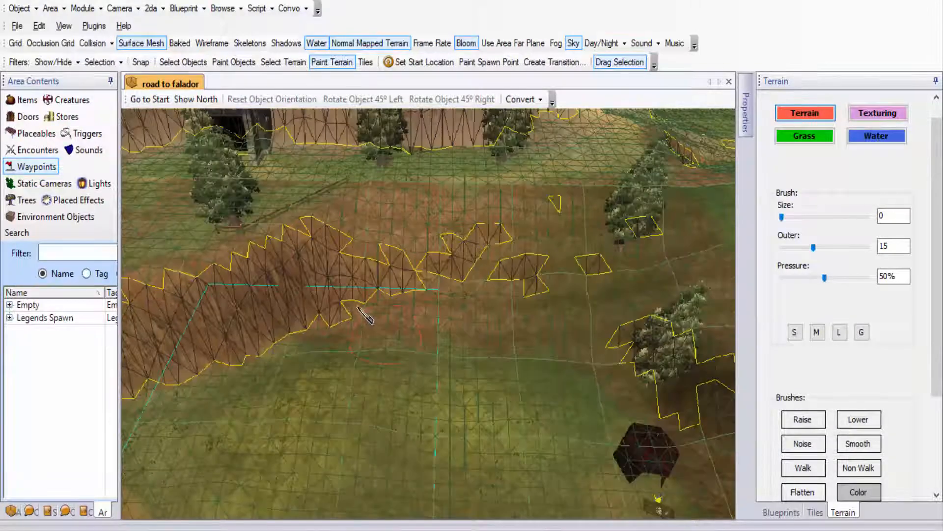
scroll(302, 306, up, 2)
mouse_move(309, 317)
mouse_down()
mouse_move(390, 268)
mouse_move(418, 302)
mouse_move(442, 280)
mouse_move(484, 277)
mouse_move(551, 318)
mouse_up()
scroll(422, 275, up, 2)
middle_drag(557, 324, 516, 368)
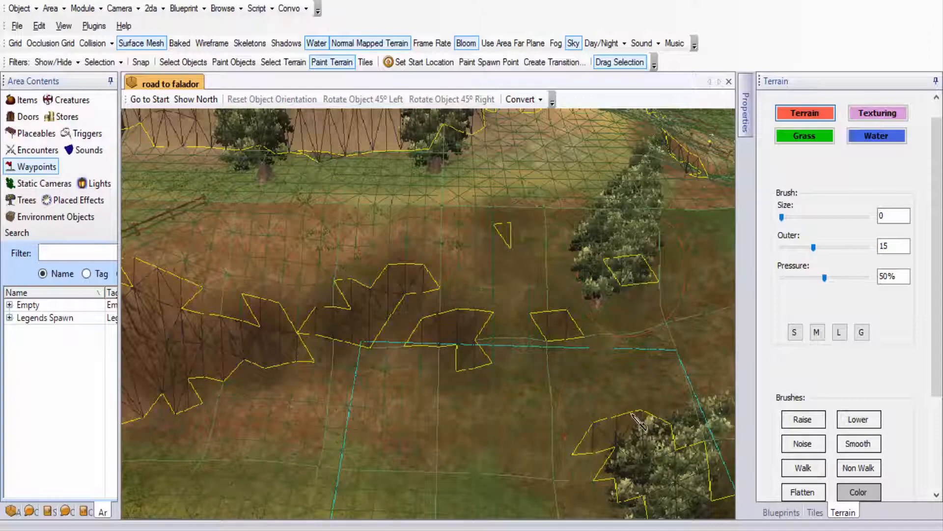
drag(632, 412, 610, 439)
middle_drag(504, 312, 465, 312)
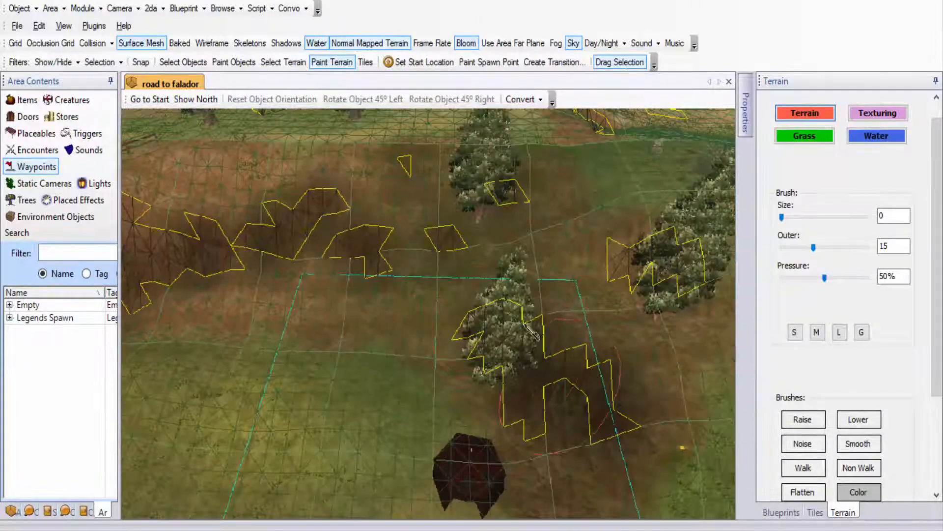
Step: Switch to object selection with the surface mesh hidden, and examine the darkened slopes and the grass around the fenced dirt road
click(178, 64)
scroll(454, 448, down, 5)
middle_drag(476, 455, 361, 276)
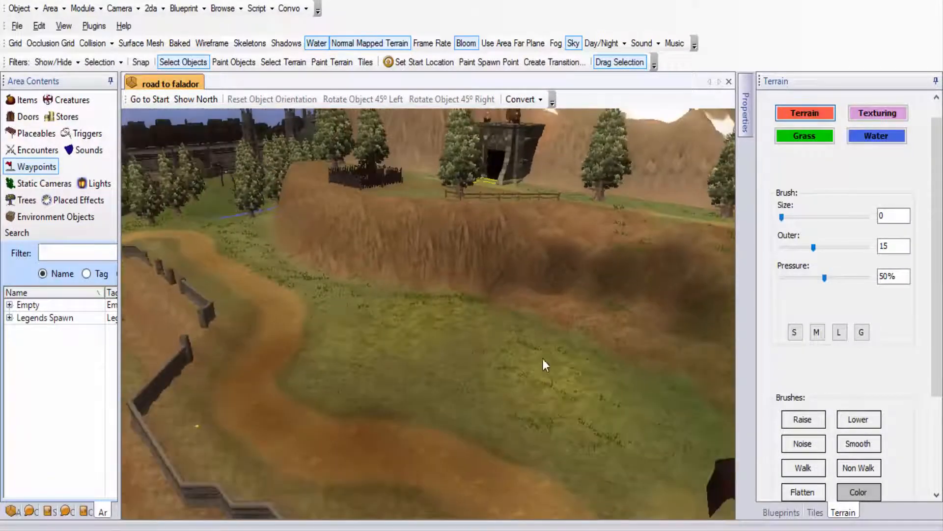
middle_drag(543, 359, 270, 241)
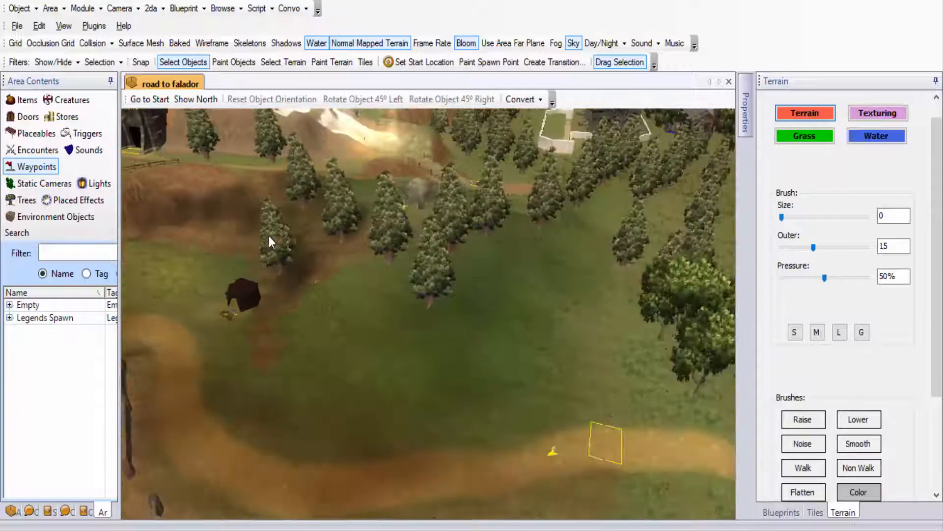
middle_drag(333, 337, 742, 310)
mouse_move(562, 362)
middle_down()
mouse_move(348, 128)
mouse_move(555, 347)
middle_up()
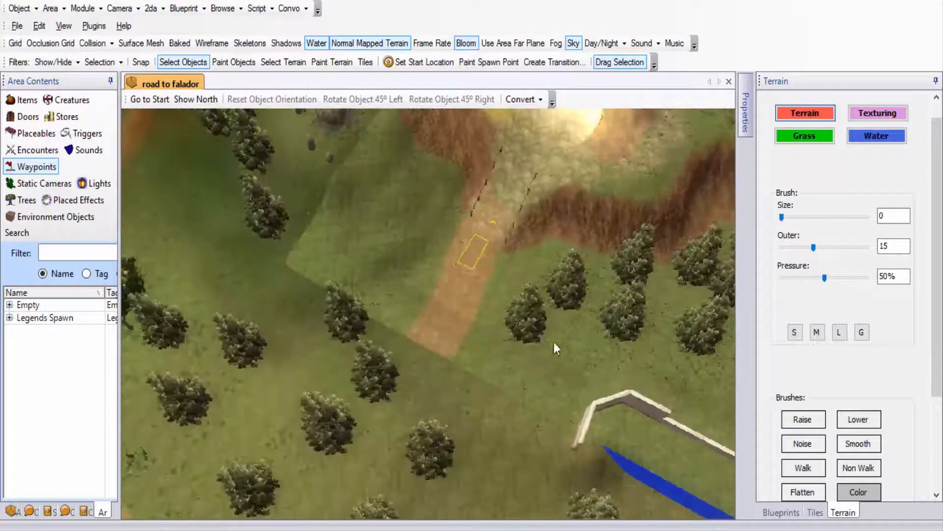
Step: Return to the terrain Color brush and set its color to white
click(867, 117)
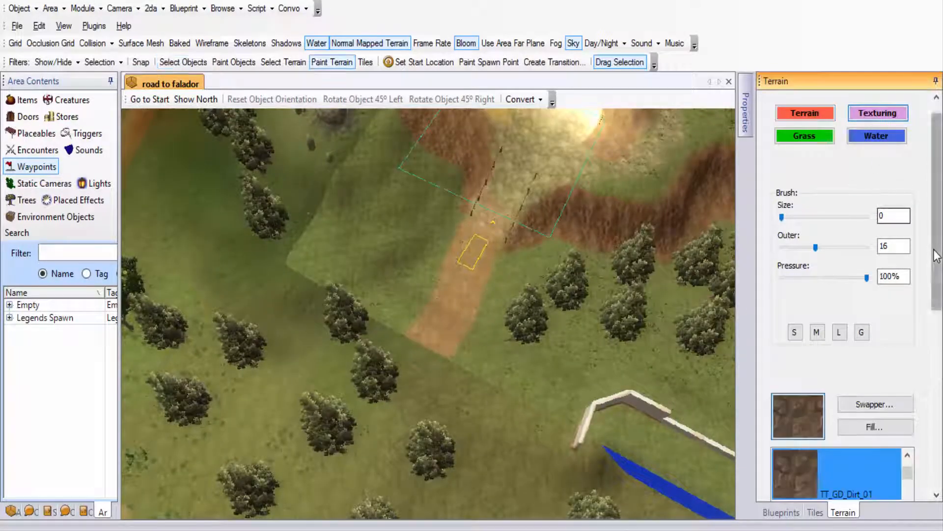
mouse_move(937, 257)
mouse_down()
mouse_move(927, 383)
mouse_move(924, 216)
mouse_up()
click(793, 127)
drag(936, 255, 933, 378)
click(854, 354)
click(855, 448)
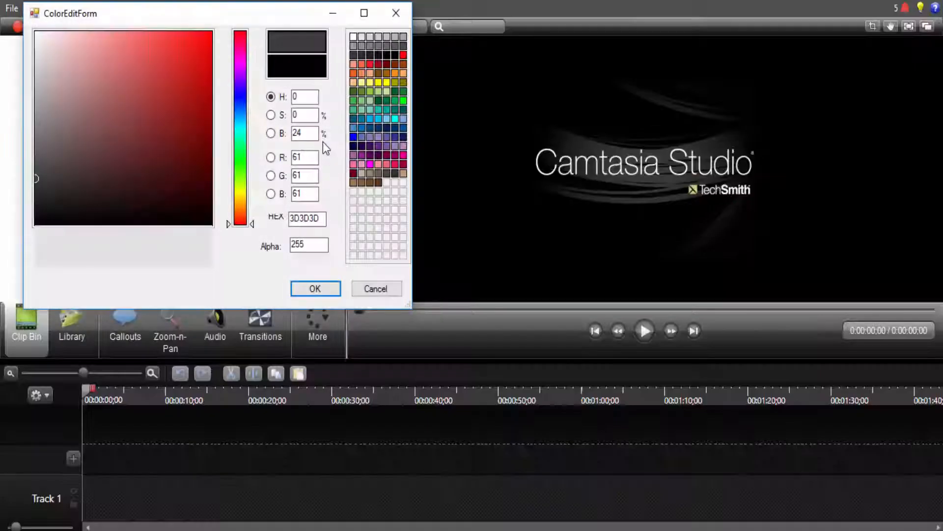
click(353, 37)
click(315, 289)
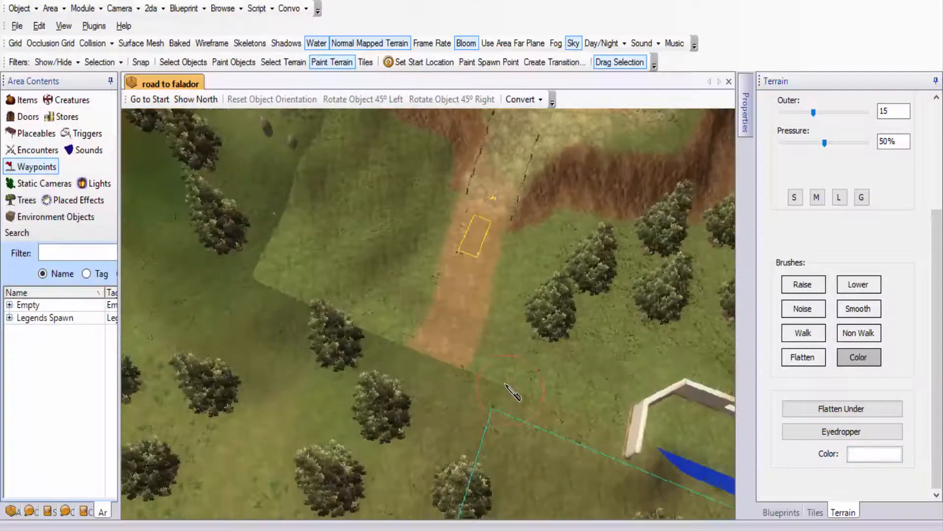
Step: Set the Color brush pressure to 100% and paint white over the darkened grass between the dirt road and the boulder circle
drag(823, 142, 831, 143)
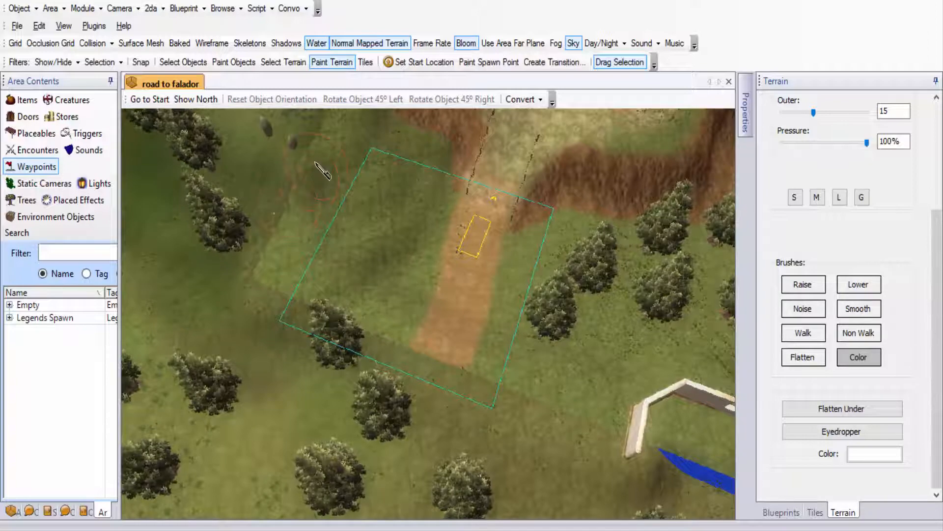
middle_drag(364, 246, 452, 471)
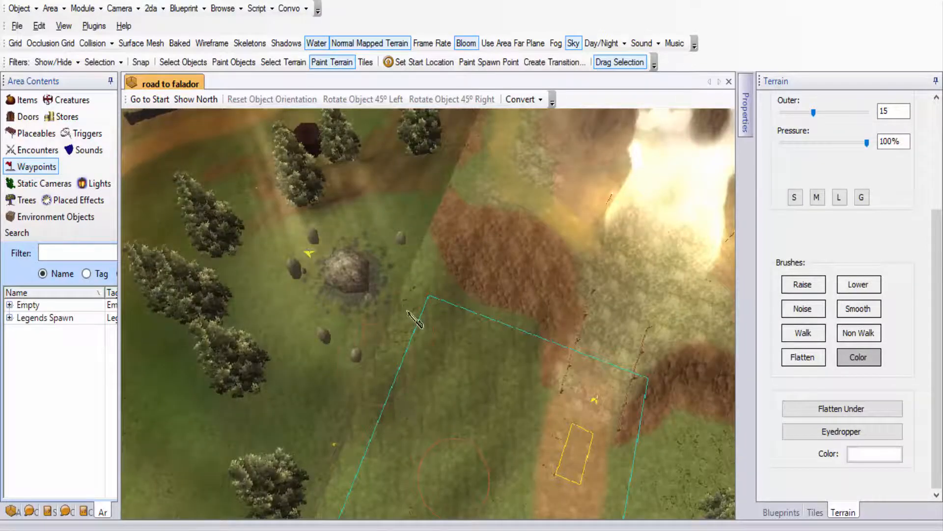
middle_drag(471, 201, 440, 469)
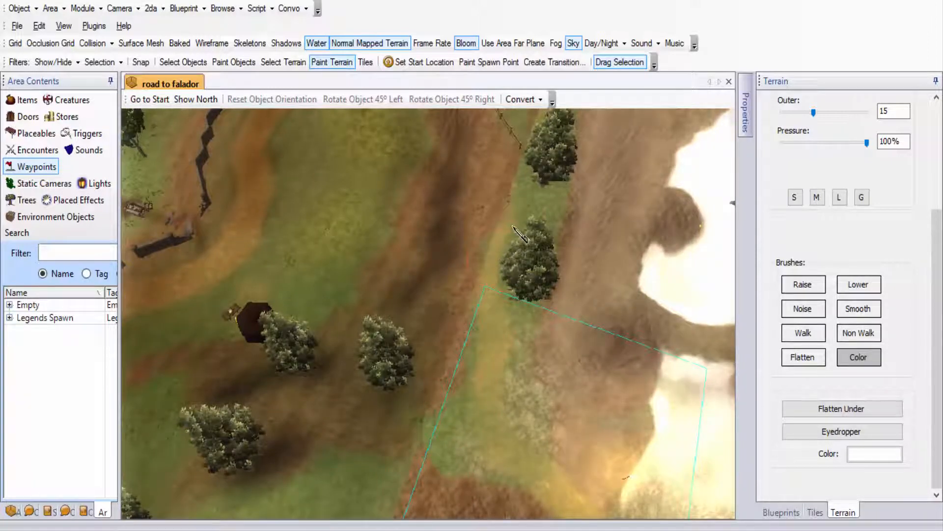
Step: Paint white along the grass strip at the cliff foot, past the stone shrine and the fenced pyre
middle_drag(521, 227, 474, 434)
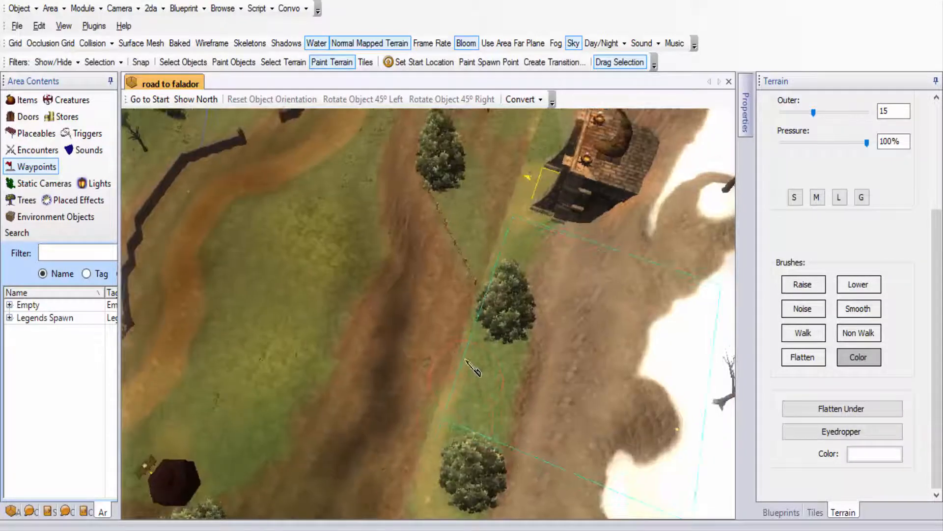
middle_drag(516, 199, 368, 412)
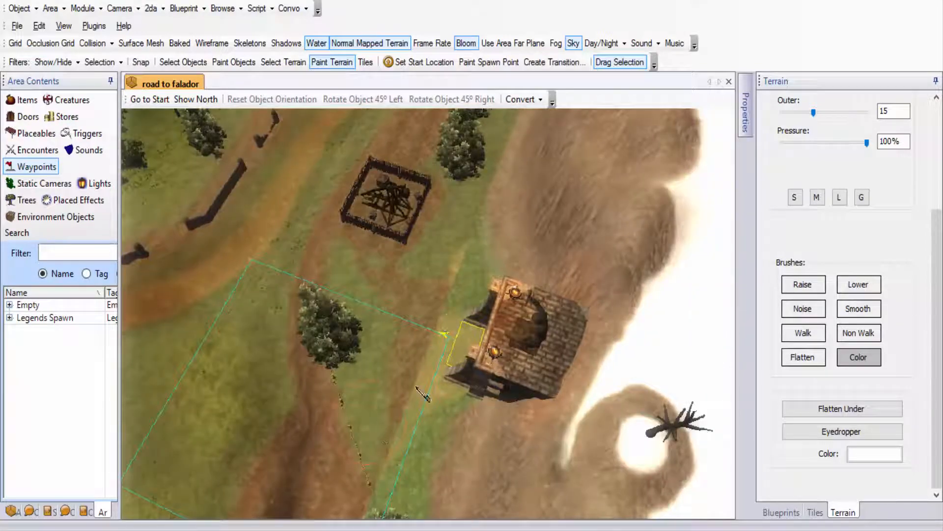
drag(487, 246, 498, 178)
middle_drag(467, 324, 535, 405)
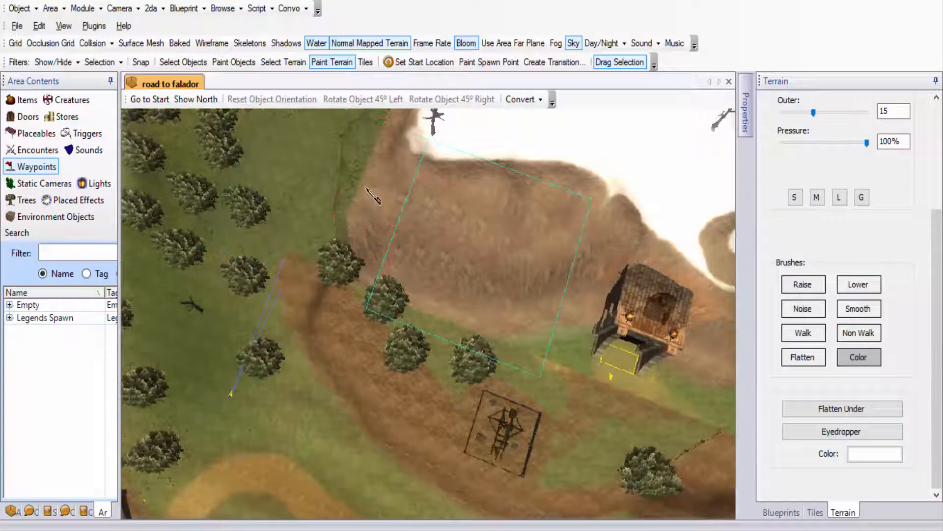
middle_drag(355, 459, 134, 364)
middle_drag(250, 381, 131, 331)
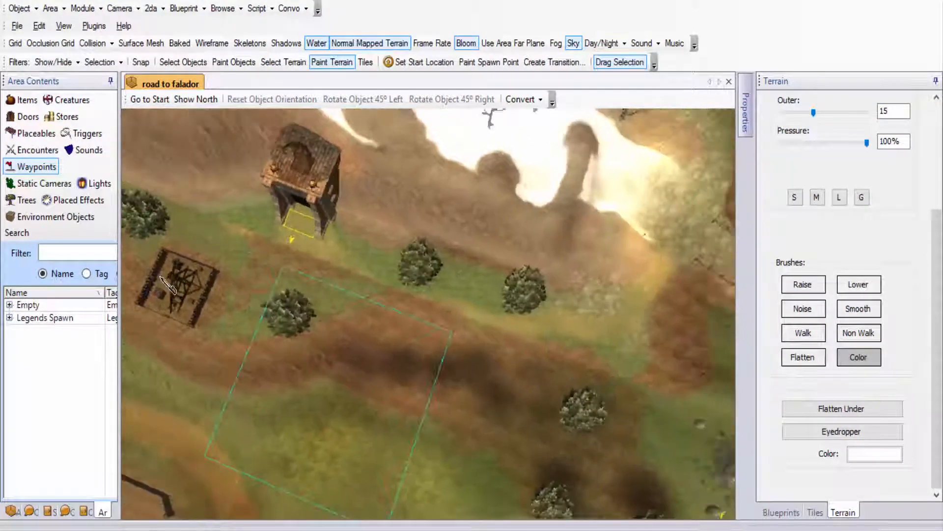
Step: Switch to texture painting with TT_GG_Grass_19 at size 2 and outer 6 for the grass between the shrine and the boulder circle
scroll(874, 100, up, 5)
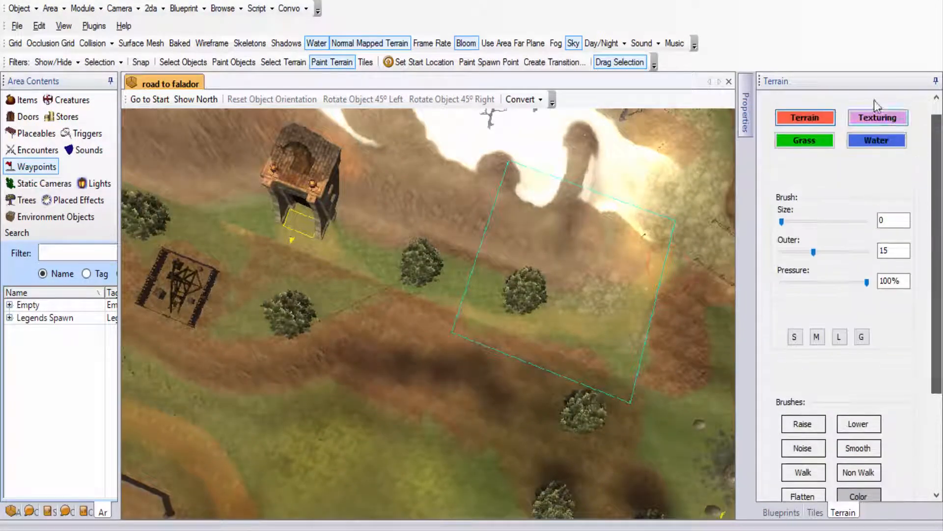
click(878, 117)
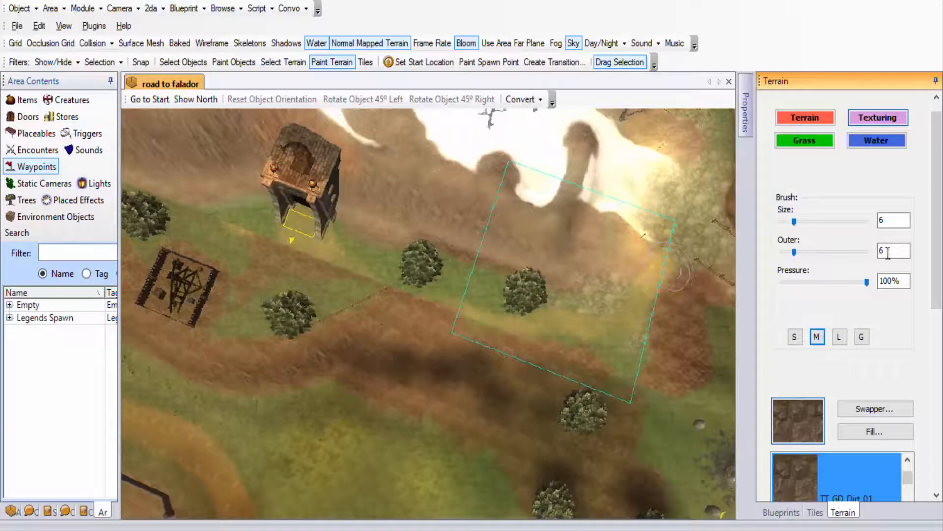
drag(934, 255, 914, 490)
click(786, 314)
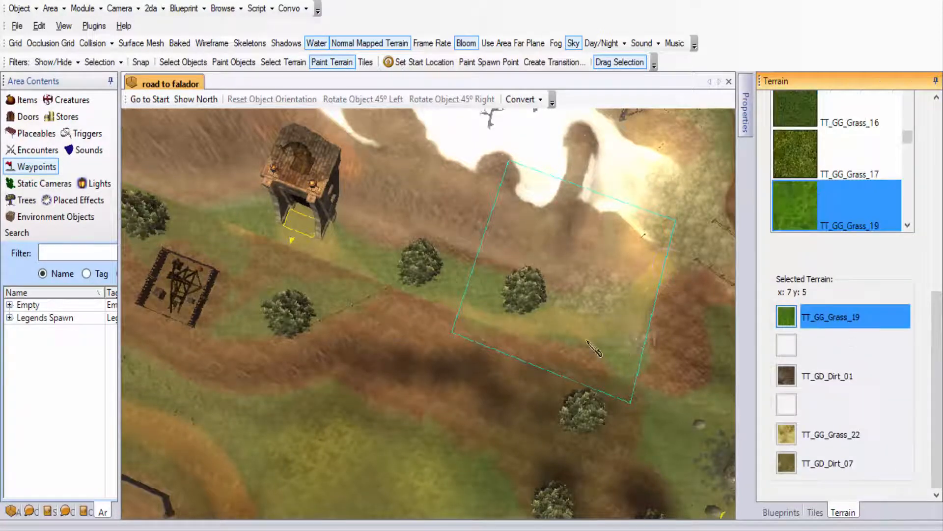
middle_drag(585, 340, 410, 317)
scroll(573, 340, up, 2)
middle_drag(576, 343, 491, 411)
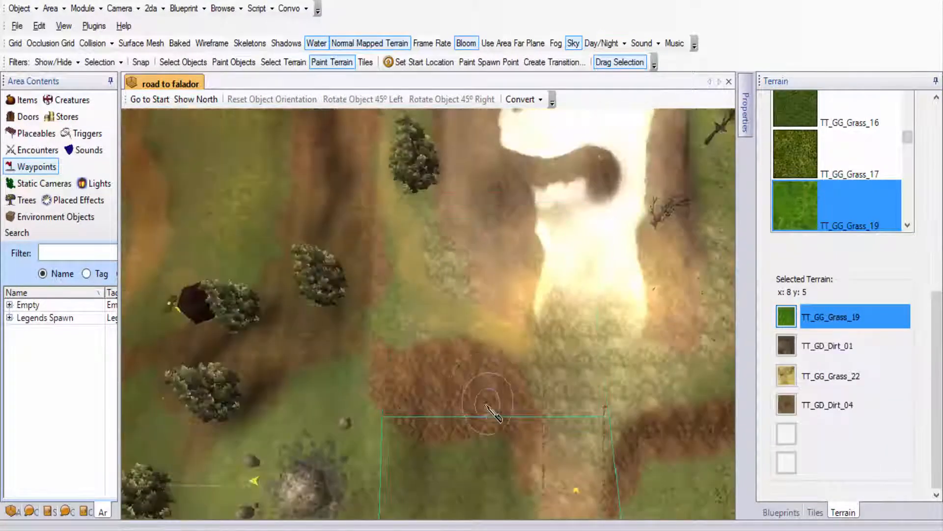
scroll(494, 428, down, 3)
middle_drag(501, 455, 378, 388)
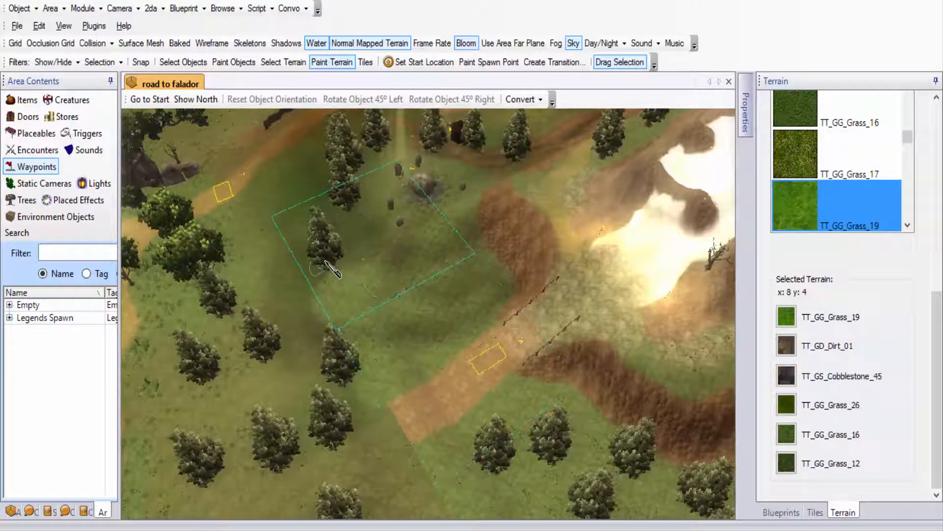
Step: Paint TT_GG_Grass_16 over the grass between the boulder circle and the dirt road, widening the brush's outer radius to 16 and 44
middle_drag(326, 262, 882, 456)
click(791, 431)
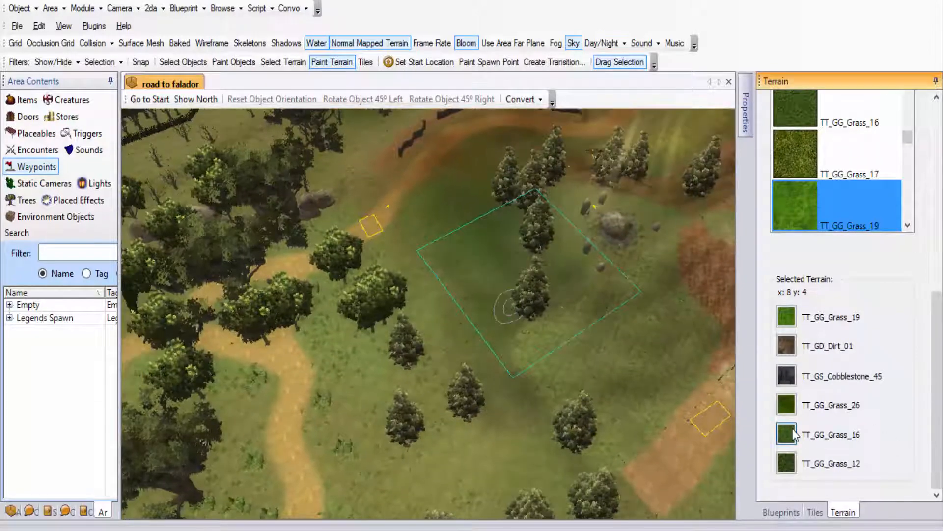
drag(937, 381, 936, 204)
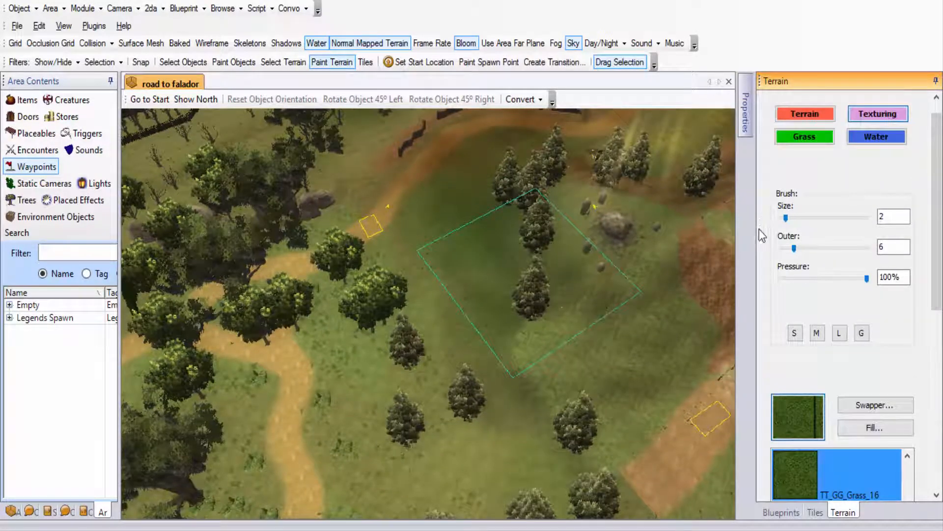
drag(795, 248, 815, 250)
middle_drag(597, 385, 493, 376)
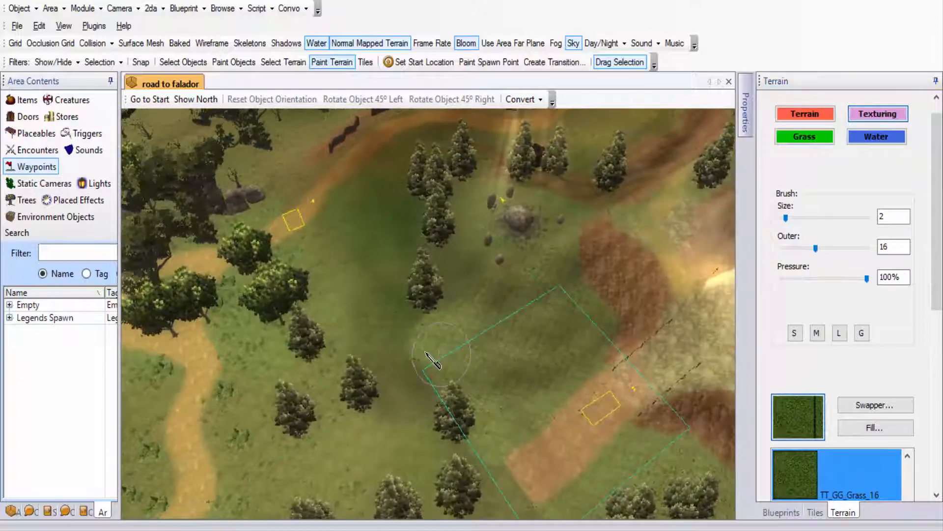
drag(817, 249, 838, 249)
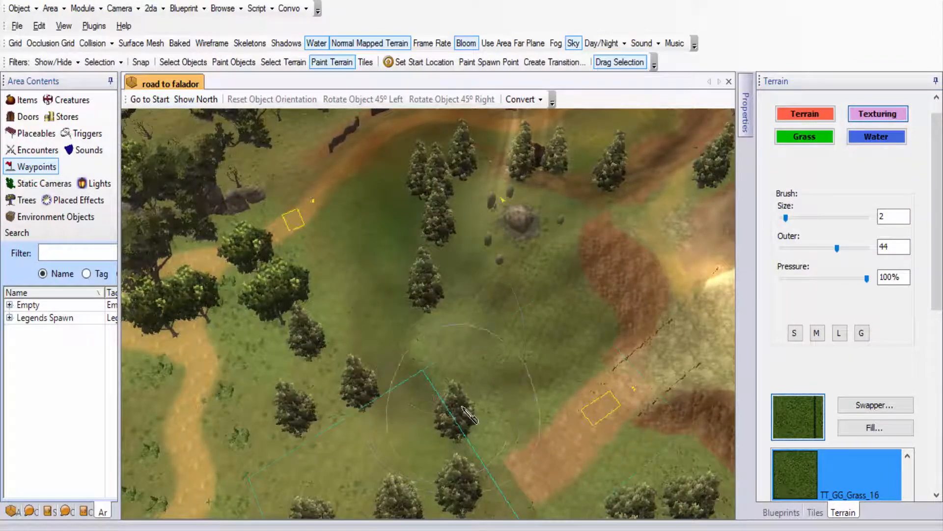
mouse_move(461, 406)
ctrl+mouse_down()
mouse_move(320, 243)
mouse_move(339, 290)
ctrl+mouse_up()
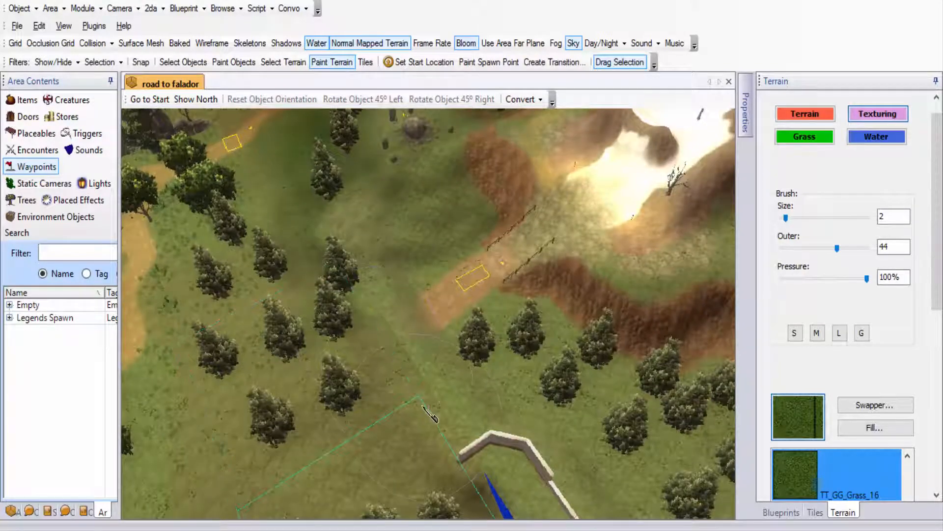
scroll(506, 376, up, 5)
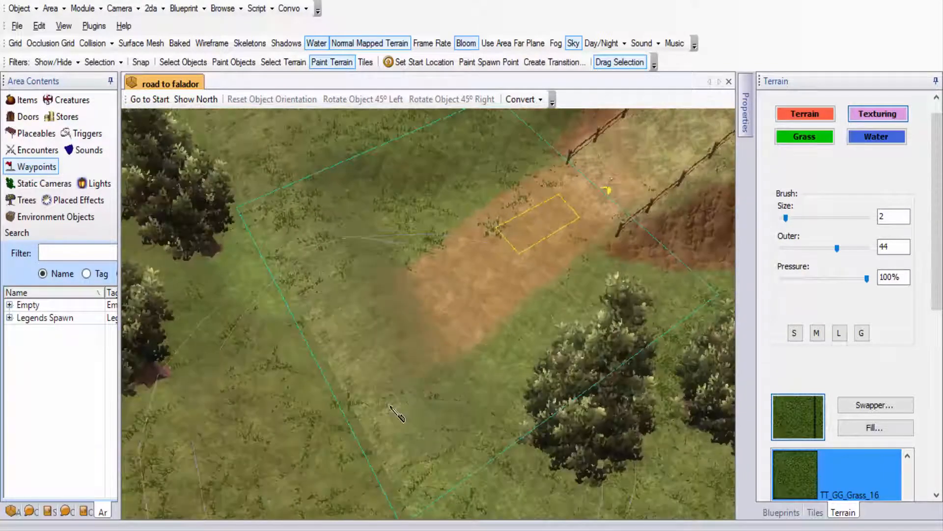
scroll(392, 408, down, 3)
Step: Blend TT_GG_Grass_19 over the grass around the dirt road's end and up the hill toward the boulder circle
scroll(922, 402, down, 4)
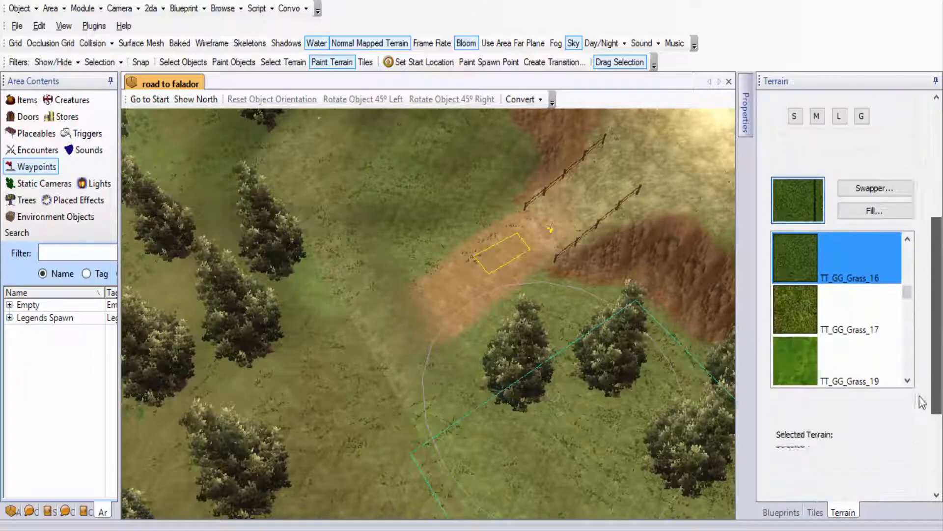
drag(919, 396, 838, 424)
click(813, 318)
drag(417, 458, 417, 443)
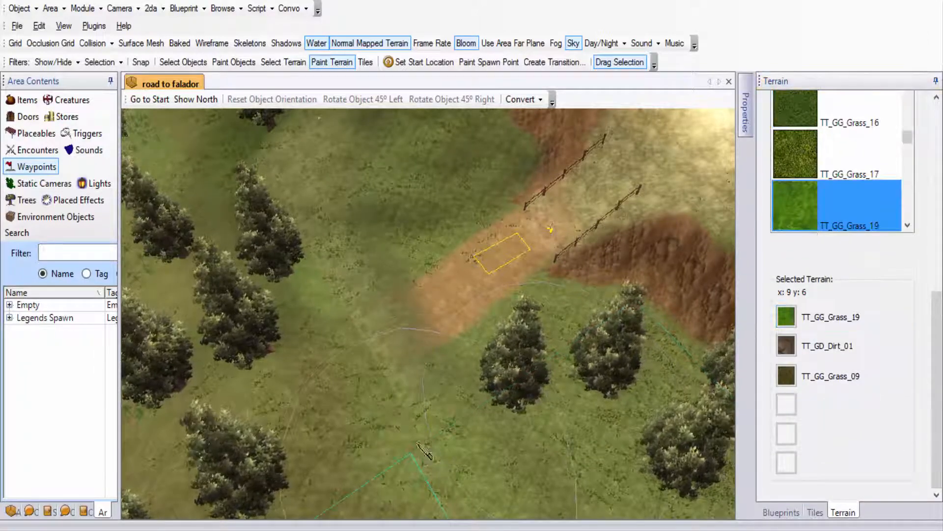
middle_drag(324, 211, 376, 419)
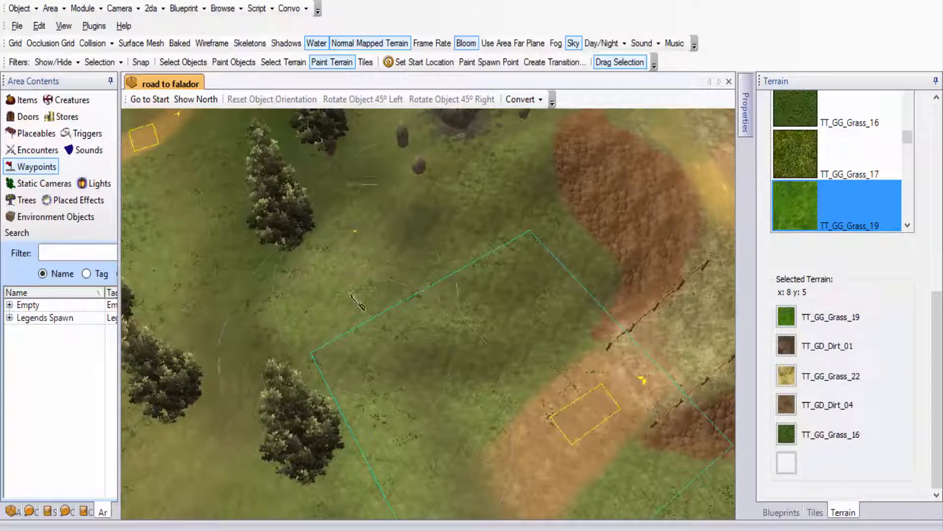
scroll(472, 285, down, 2)
middle_drag(417, 317, 388, 397)
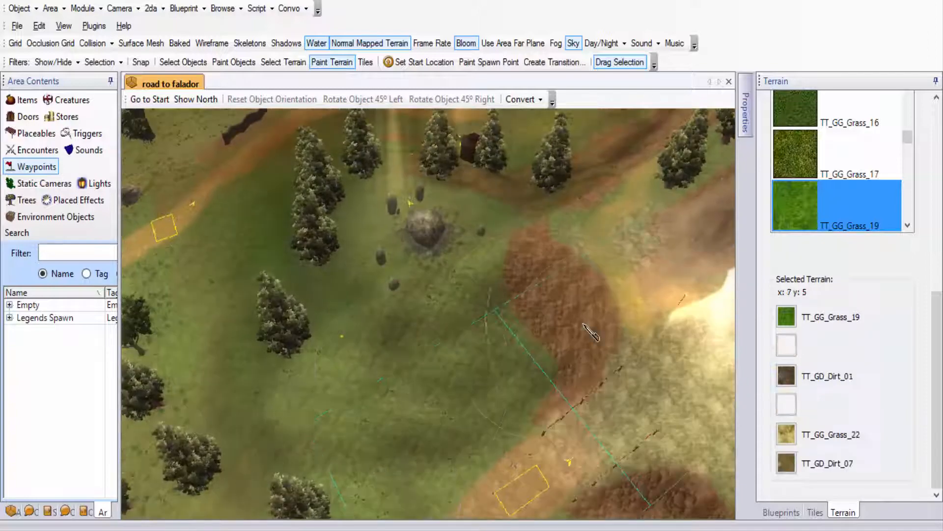
Step: Reduce the texture brush's outer radius to 8 and touch up the grass edge past the shrine with TT_GG_Grass_19
drag(934, 298, 934, 135)
middle_drag(615, 272, 276, 343)
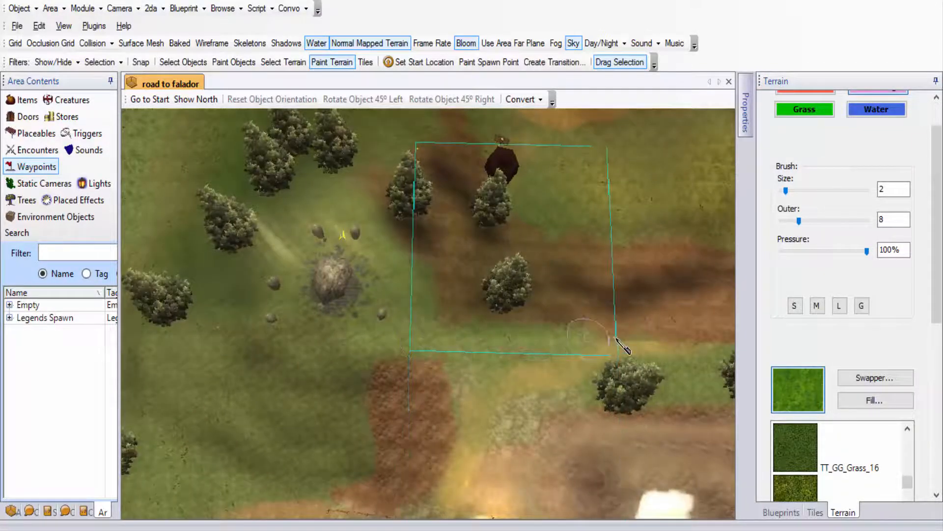
middle_drag(646, 339, 281, 351)
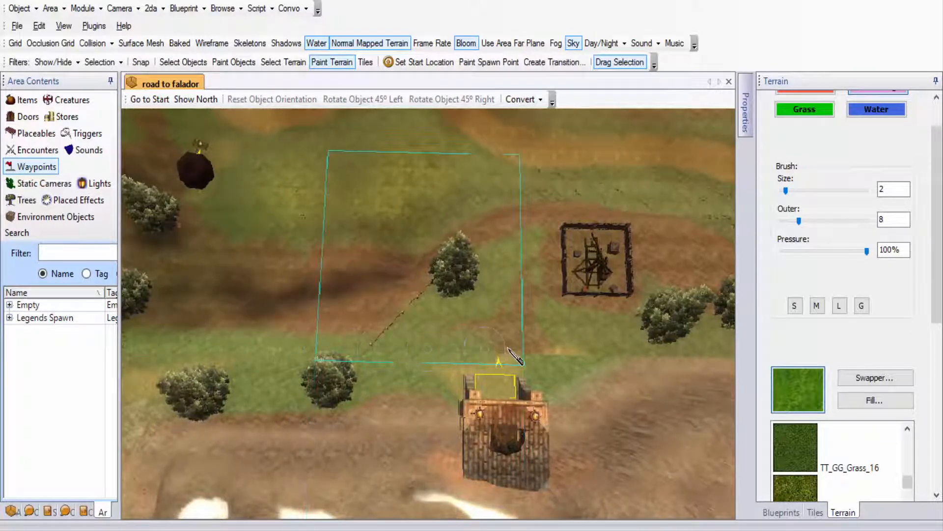
middle_drag(656, 359, 381, 354)
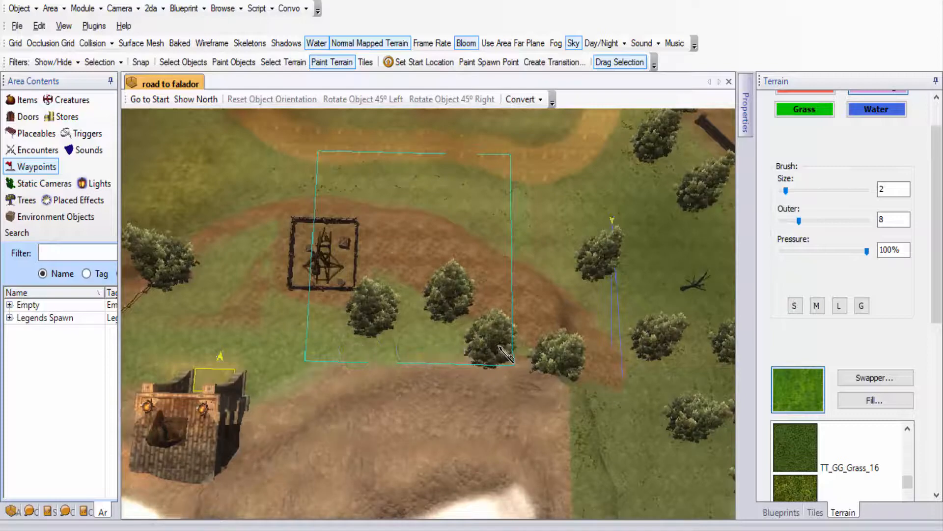
Step: Continue touching up the green ledge below the brown cliffs with TT_GG_Grass_19, up to the dark wasteland's border
middle_drag(585, 427, 639, 393)
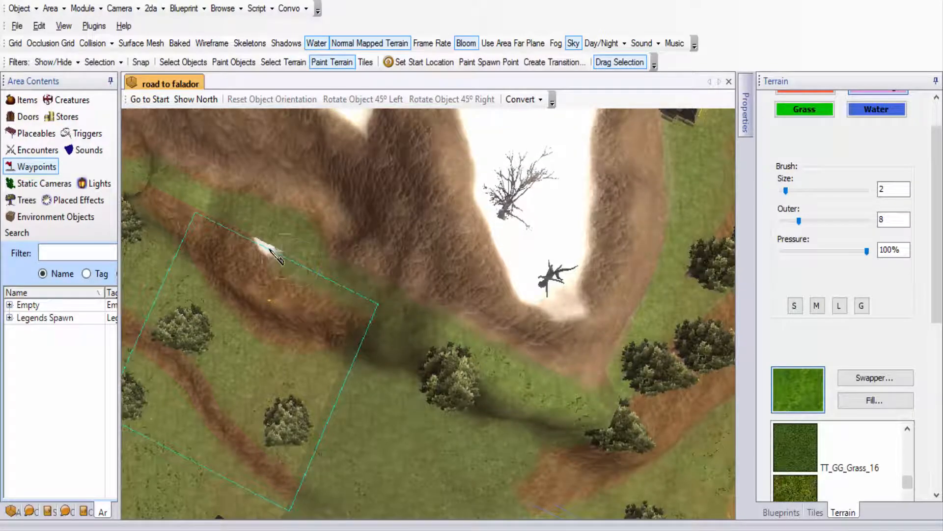
middle_drag(212, 224, 511, 391)
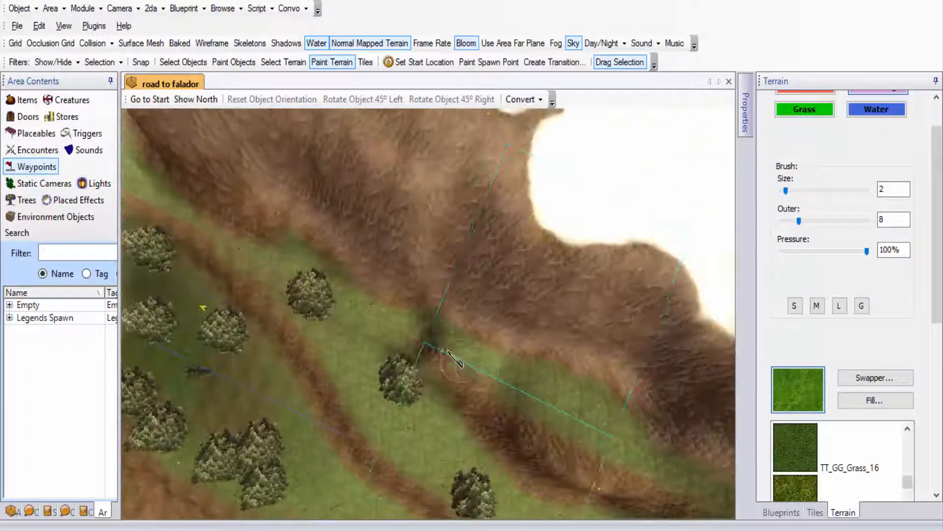
middle_drag(356, 309, 570, 412)
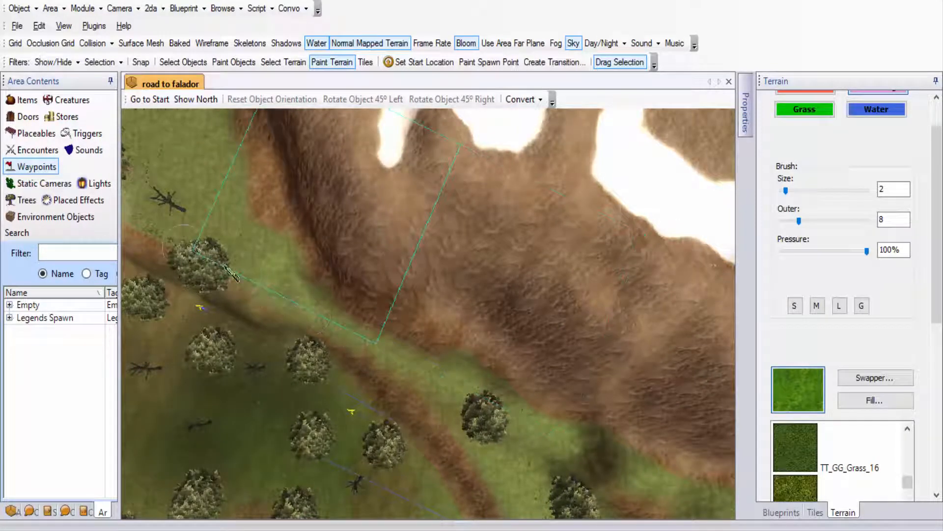
middle_drag(233, 276, 463, 408)
drag(339, 336, 289, 311)
mouse_move(226, 243)
middle_down()
mouse_move(373, 312)
mouse_move(285, 296)
mouse_move(373, 333)
middle_up()
scroll(326, 299, down, 2)
drag(561, 390, 289, 346)
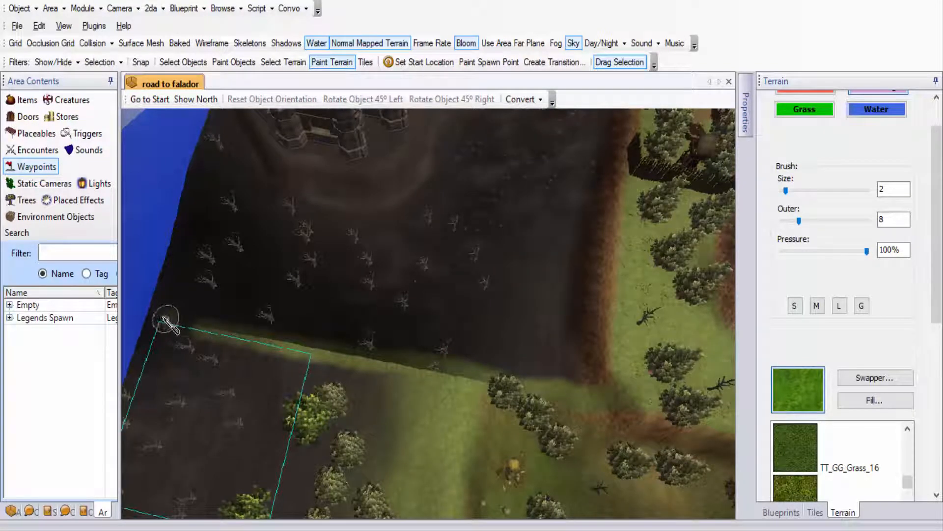
Step: Switch to object selection and examine the terrain from the dark castle to the steep slope beside the shrine
scroll(387, 374, down, 4)
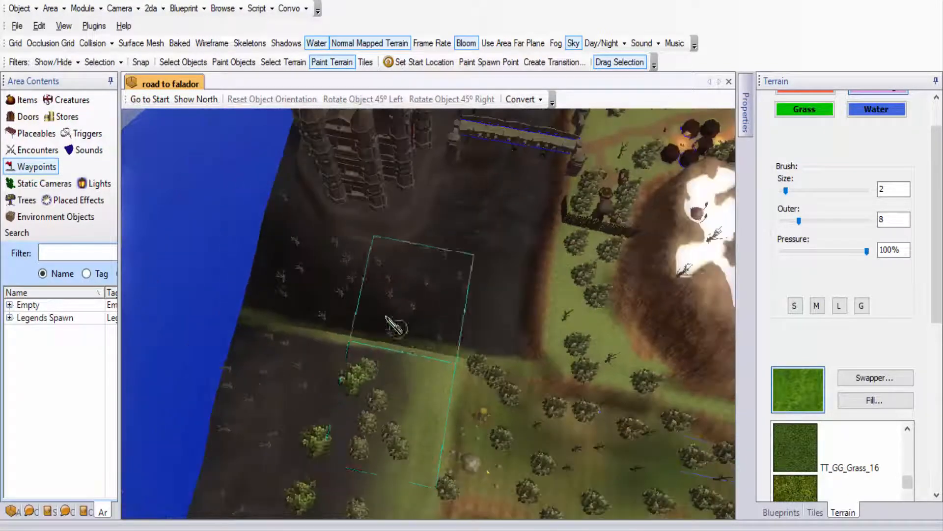
click(192, 65)
scroll(412, 376, down, 4)
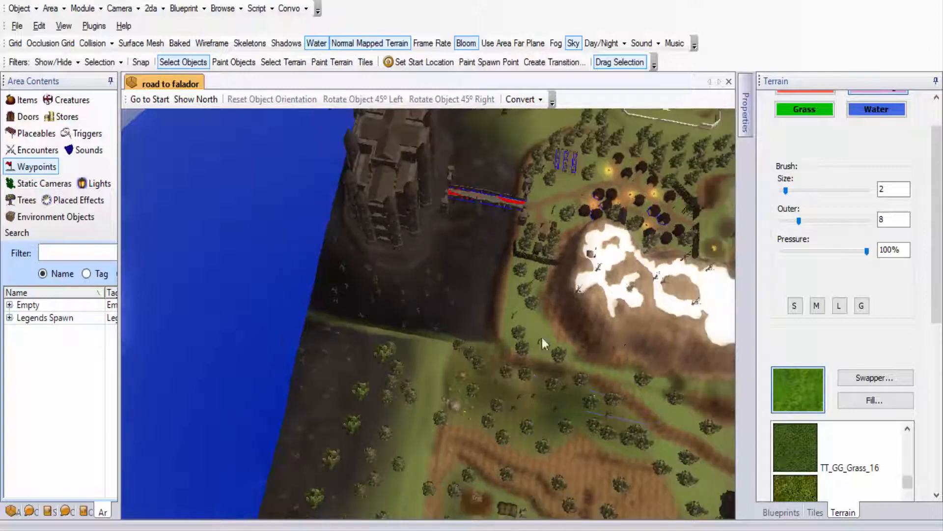
middle_drag(541, 337, 200, 362)
middle_drag(589, 346, 366, 353)
middle_drag(533, 368, 490, 293)
scroll(449, 382, up, 4)
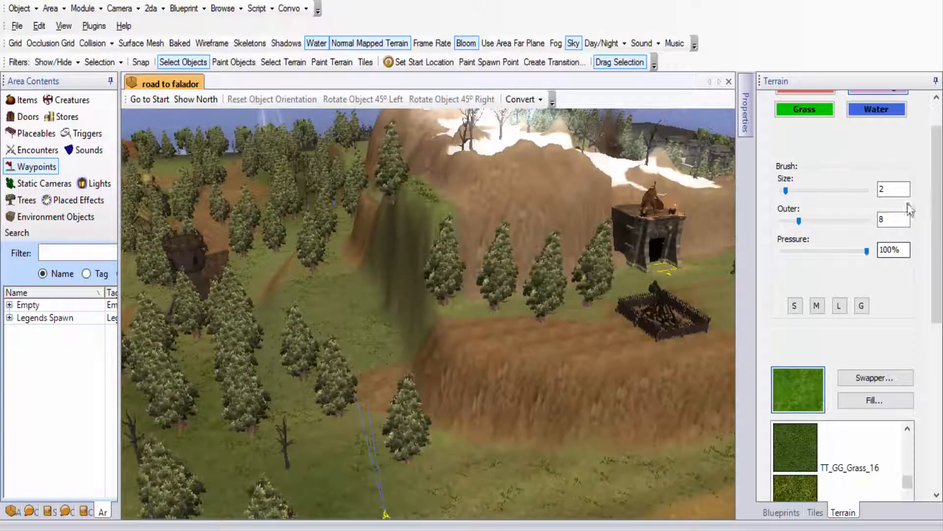
Step: Smooth the steep grassy slope below the lone tree near the shrine with the Smooth brush at size 15, outer 15 and 100% pressure
drag(936, 208, 935, 179)
click(823, 133)
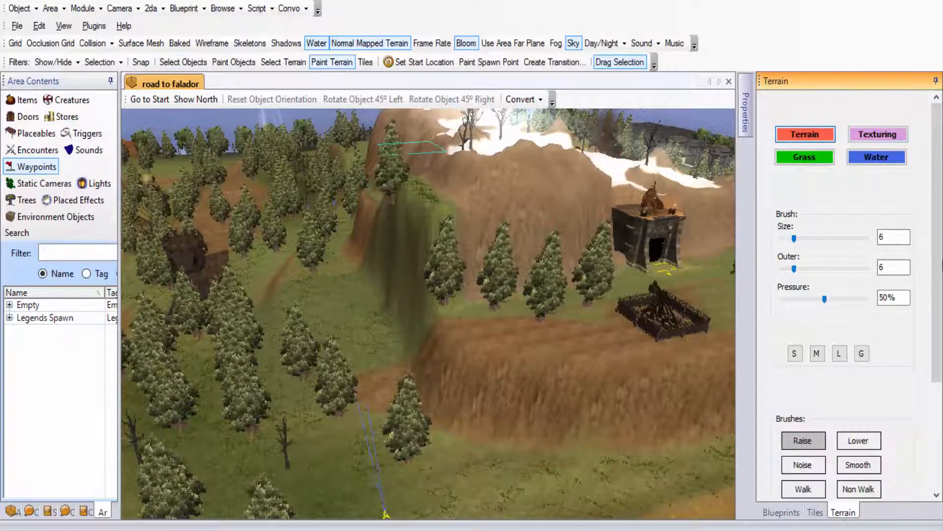
drag(938, 265, 937, 310)
click(857, 401)
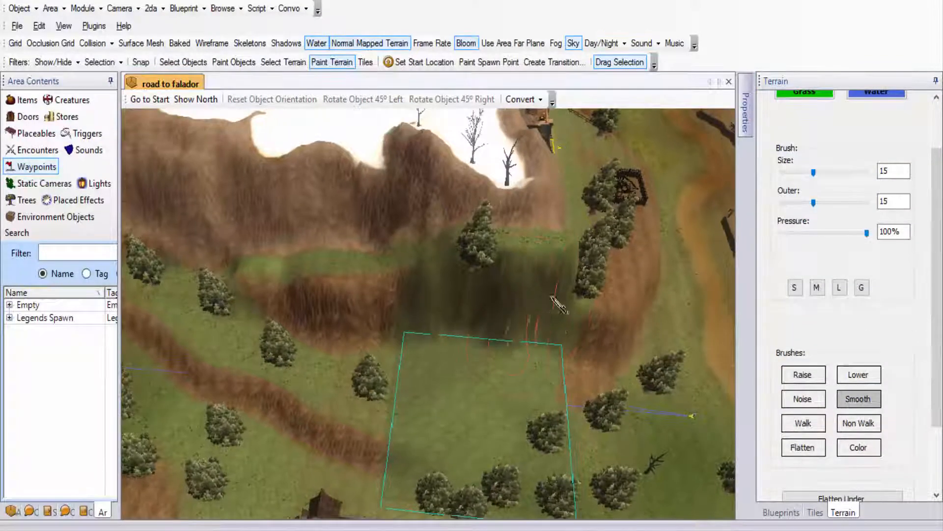
mouse_move(515, 300)
mouse_down()
mouse_move(496, 314)
mouse_move(442, 299)
mouse_move(428, 314)
mouse_move(534, 301)
mouse_move(477, 296)
mouse_move(562, 308)
mouse_move(570, 322)
mouse_up()
mouse_move(570, 322)
middle_down()
mouse_move(569, 335)
mouse_move(511, 288)
mouse_move(521, 310)
mouse_move(506, 315)
middle_up()
mouse_move(506, 314)
mouse_down()
mouse_move(383, 280)
mouse_move(292, 233)
mouse_up()
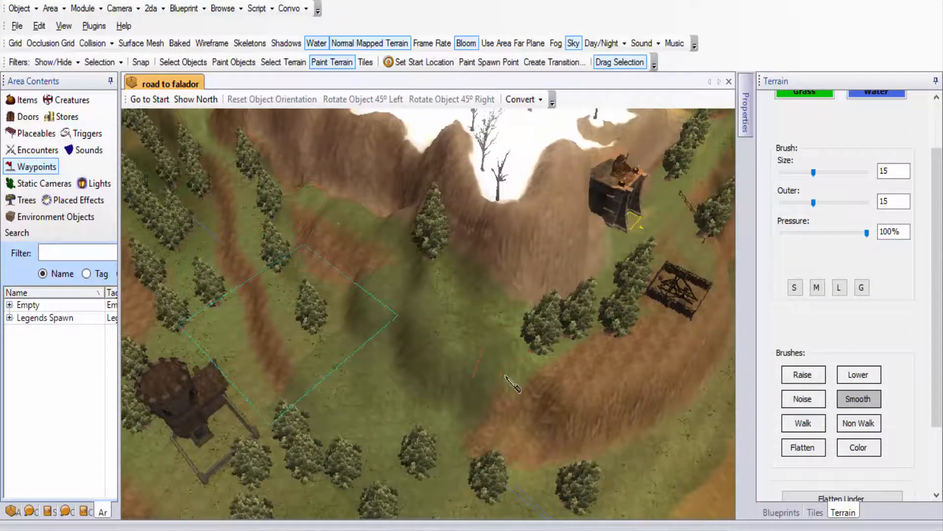
Step: Smooth the foot of the grassy slope and the ground around the large dirt patch with the Smooth brush
mouse_move(506, 376)
mouse_down()
mouse_move(583, 420)
mouse_move(621, 405)
mouse_up()
mouse_move(634, 413)
middle_down()
mouse_move(129, 204)
mouse_move(345, 309)
mouse_move(348, 331)
middle_up()
mouse_move(340, 351)
mouse_down()
mouse_move(420, 338)
mouse_move(487, 295)
mouse_move(525, 248)
mouse_move(580, 224)
mouse_up()
Step: Choose the Raise brush with size 15 and outer 15, and return to object selection over the walled road
click(786, 376)
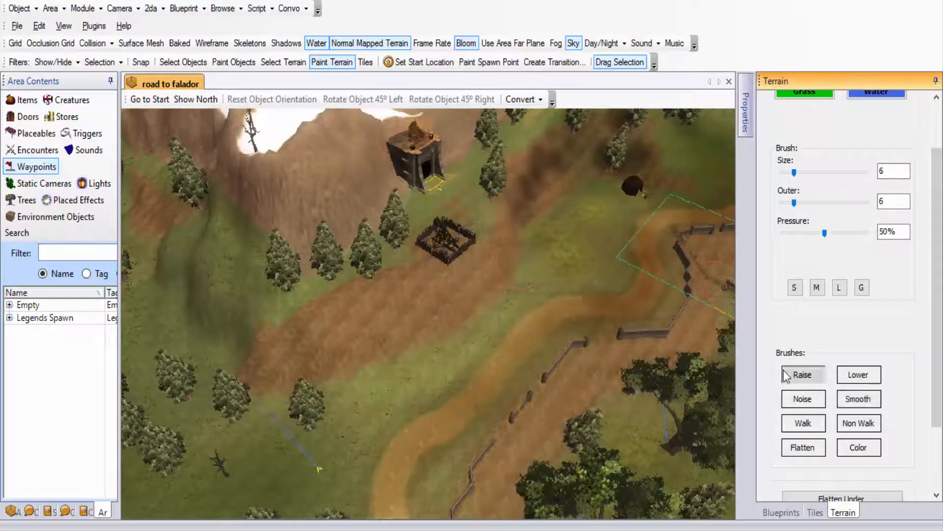
click(816, 288)
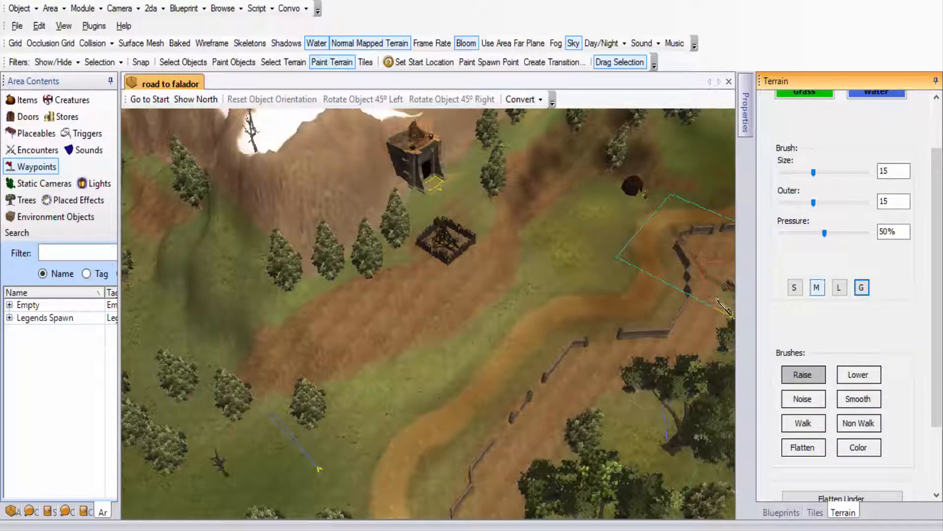
click(183, 62)
mouse_move(344, 275)
middle_down()
mouse_move(417, 299)
mouse_move(423, 415)
mouse_move(305, 367)
mouse_move(270, 368)
middle_up()
drag(257, 354, 583, 451)
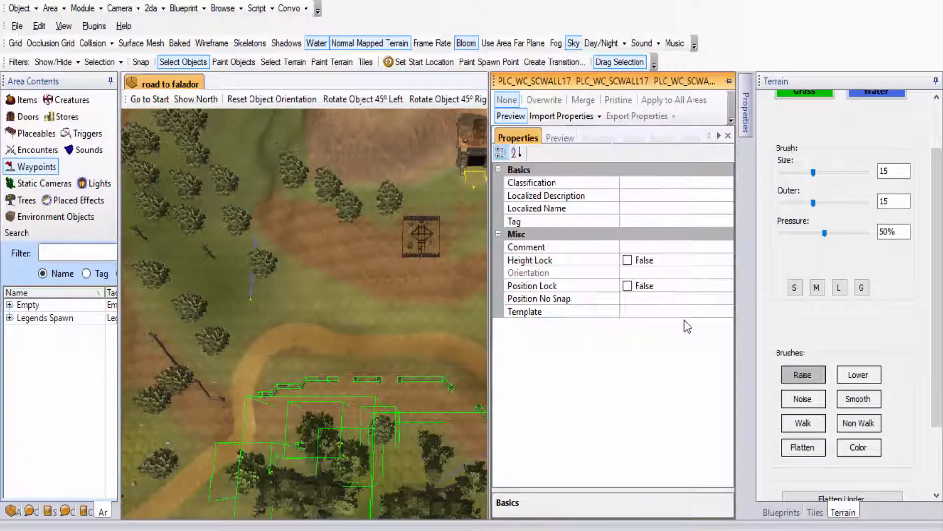
click(628, 260)
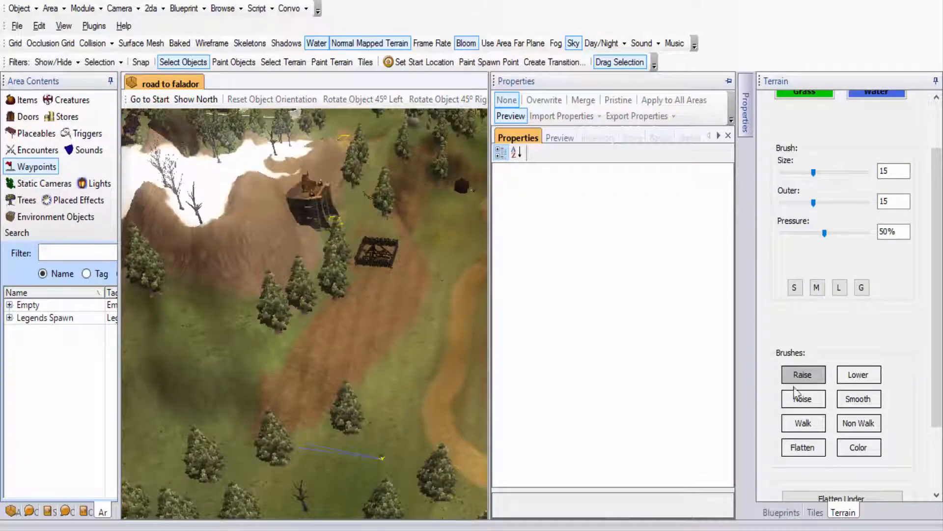
Step: Raise the ground along the walled dirt road with the Raise brush at size 68, outer 15 and 50% pressure
click(798, 379)
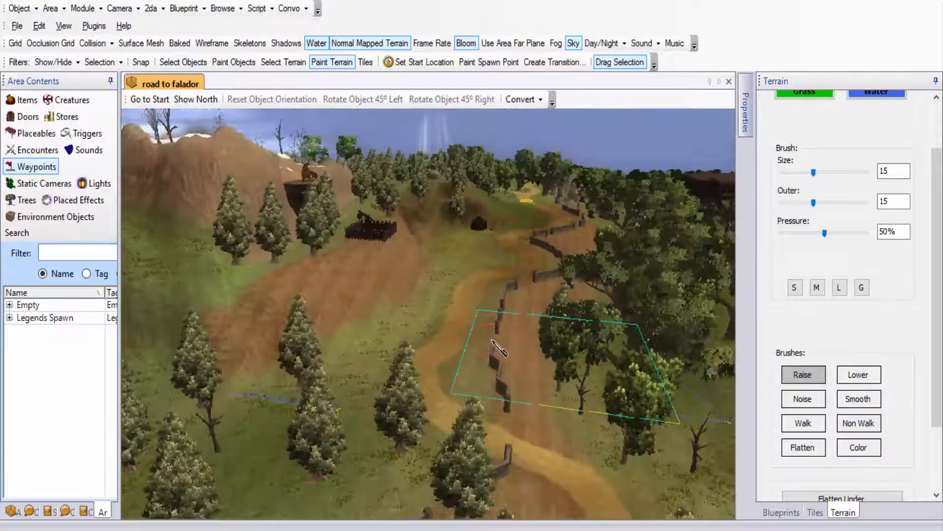
scroll(493, 340, up, 5)
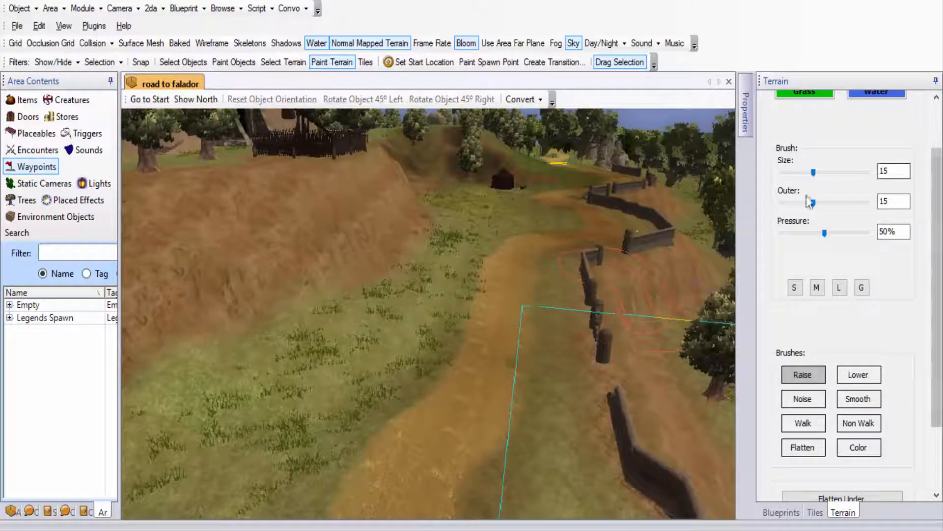
drag(813, 172, 822, 172)
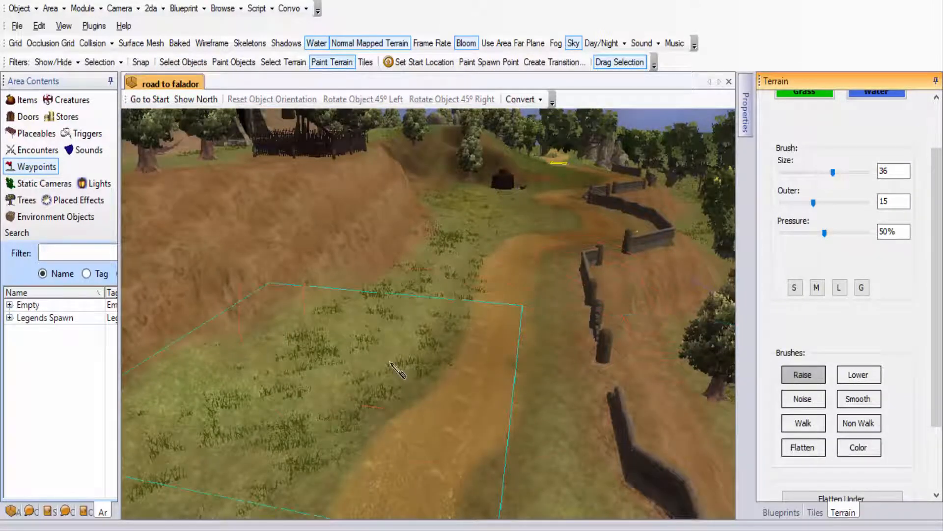
scroll(390, 363, down, 5)
middle_drag(400, 361, 263, 398)
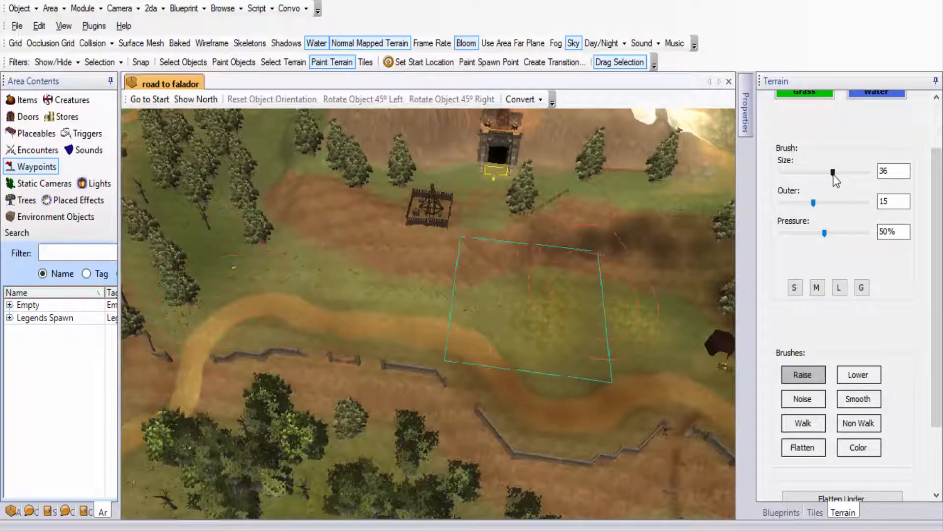
drag(833, 173, 846, 172)
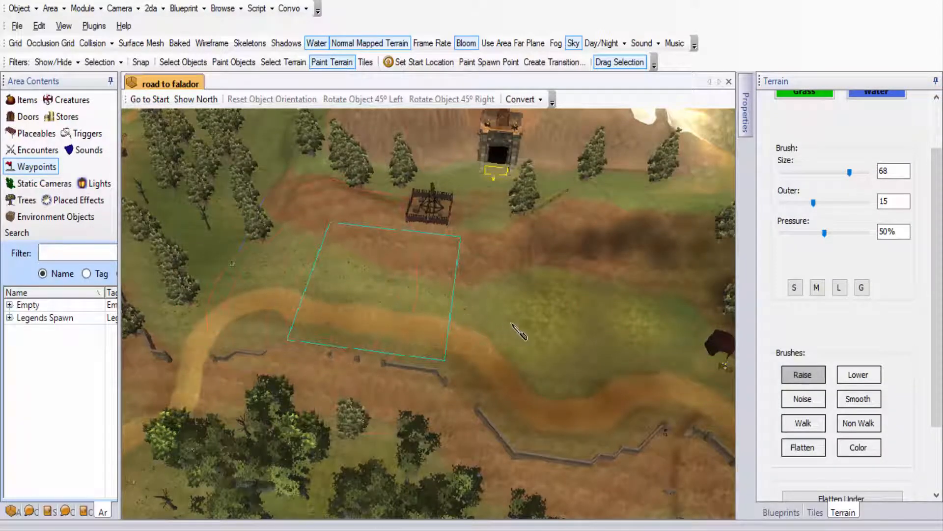
mouse_move(575, 329)
middle_down()
mouse_move(676, 318)
mouse_move(631, 362)
mouse_move(534, 376)
middle_up()
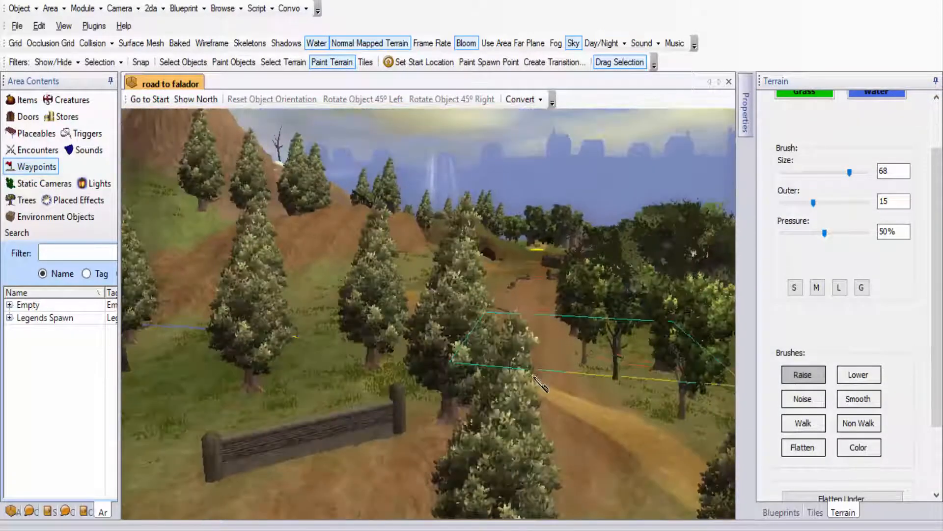
scroll(534, 377, up, 5)
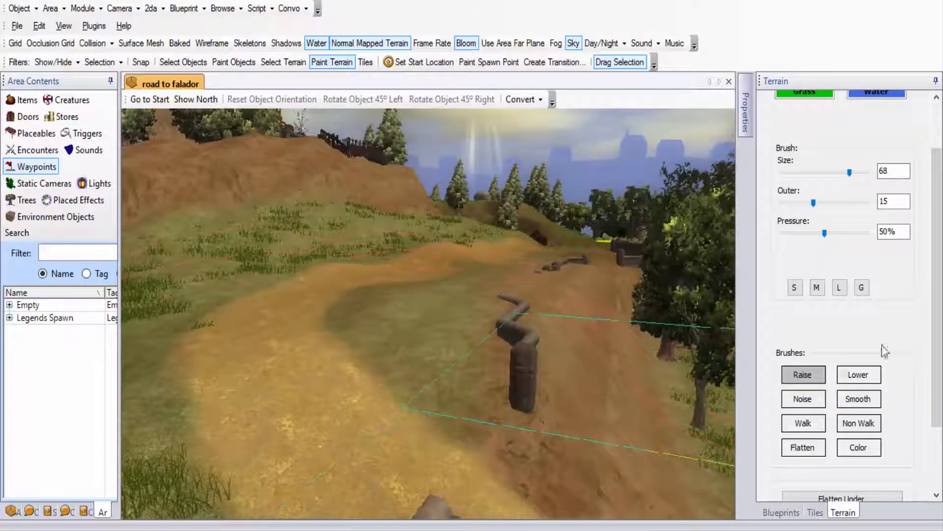
Step: Lower the ground along the road's broken walls with the Lower brush at size 17, outer 15 and 50% pressure
click(870, 374)
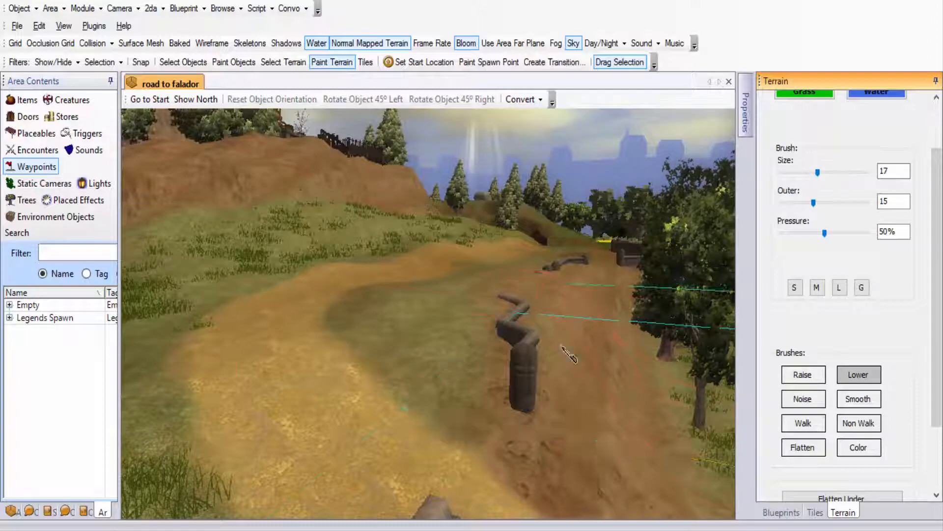
middle_drag(569, 355, 394, 420)
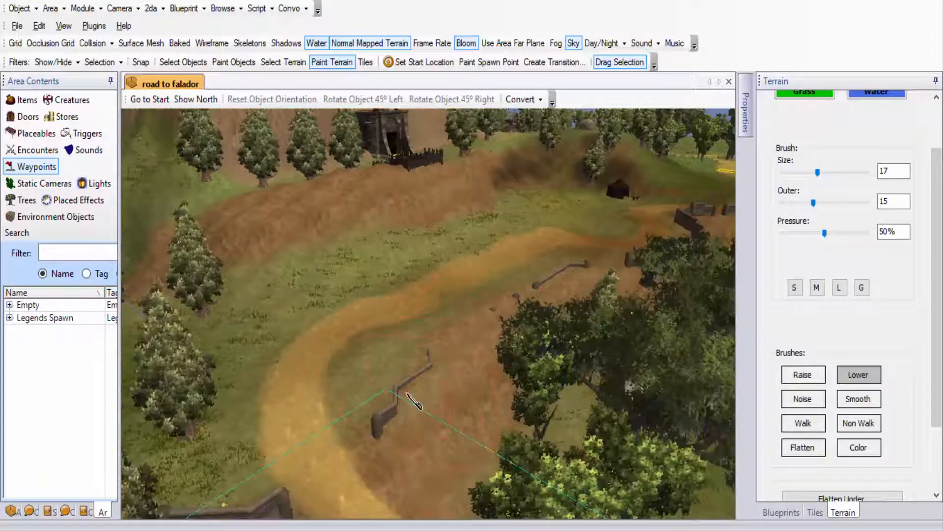
middle_drag(466, 353, 423, 393)
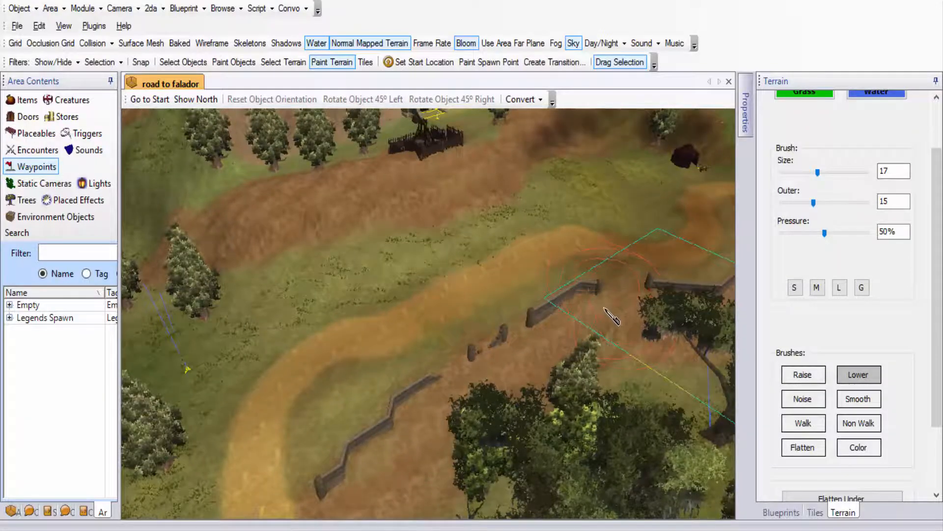
middle_drag(569, 285, 610, 301)
Step: Smooth the road and its grassy verge below the dirt bank with the Smooth brush at size 15, outer 15 and 100% pressure
click(841, 399)
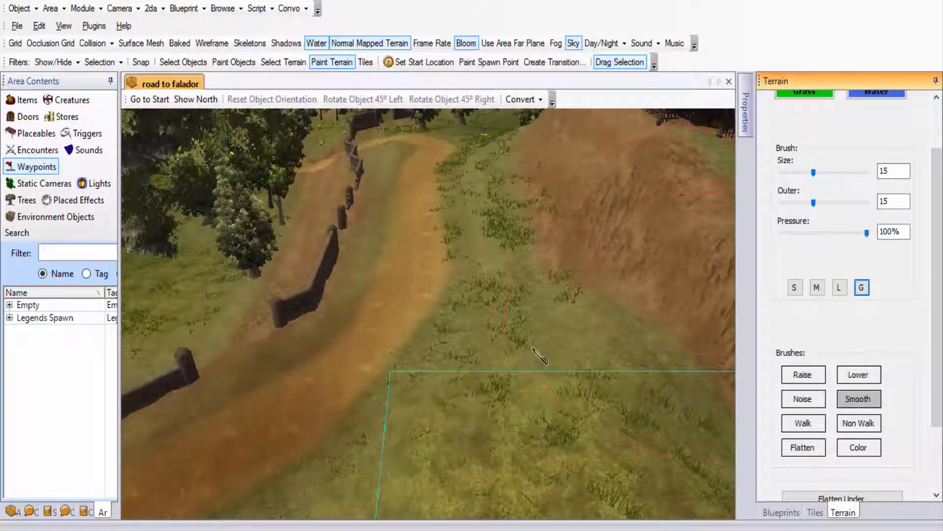
mouse_move(419, 374)
mouse_down()
mouse_move(409, 338)
mouse_move(422, 232)
mouse_up()
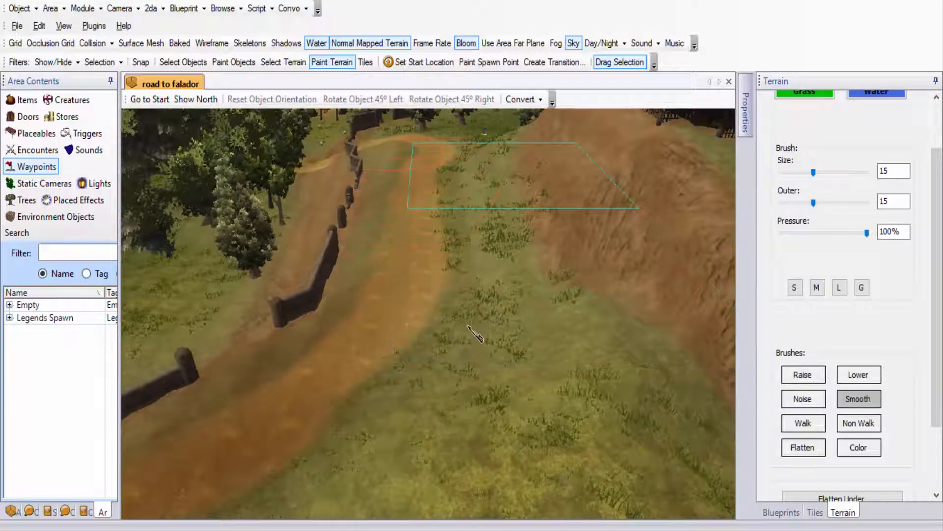
middle_drag(475, 338, 497, 317)
middle_drag(585, 339, 518, 401)
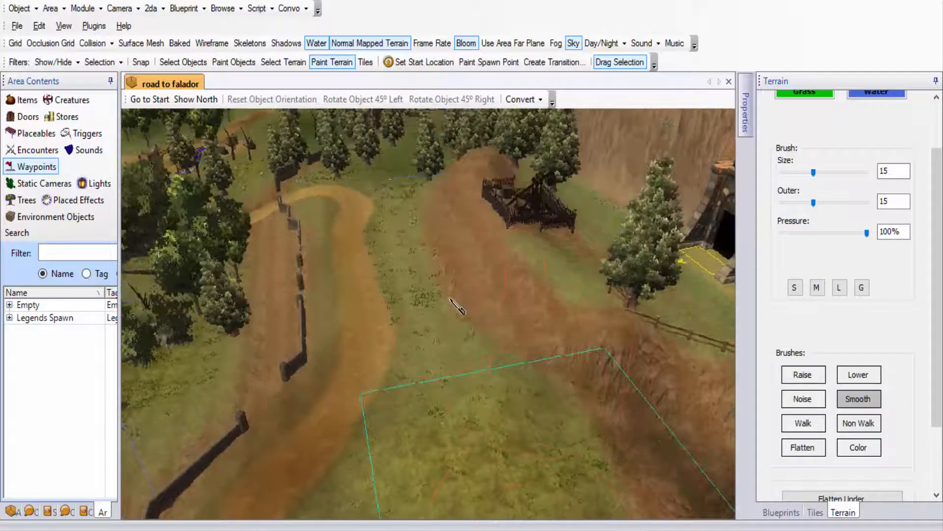
click(803, 374)
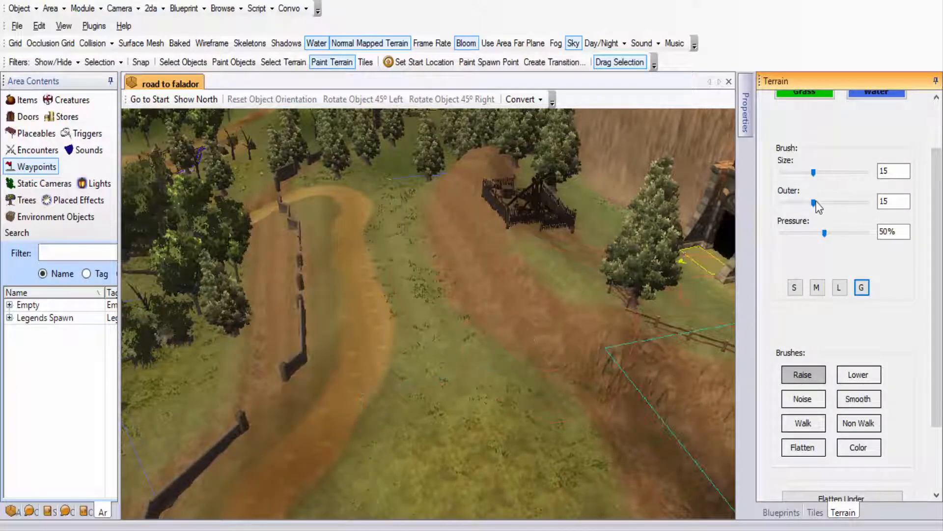
middle_drag(449, 392, 476, 410)
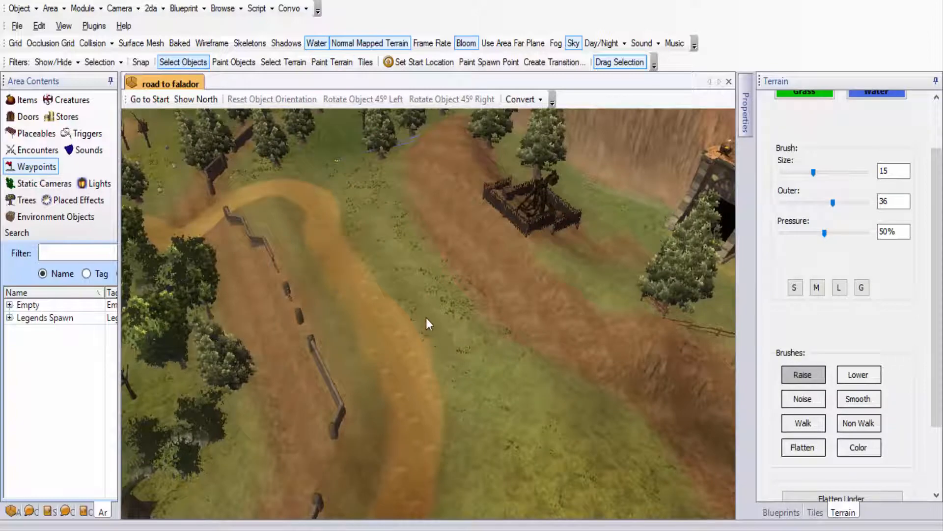
mouse_move(426, 318)
middle_down()
mouse_move(407, 290)
mouse_move(403, 320)
middle_up()
Step: Smooth the grass strip between the road and the catapult's dirt bank with the Smooth brush at 15/15 and 100% pressure
click(858, 398)
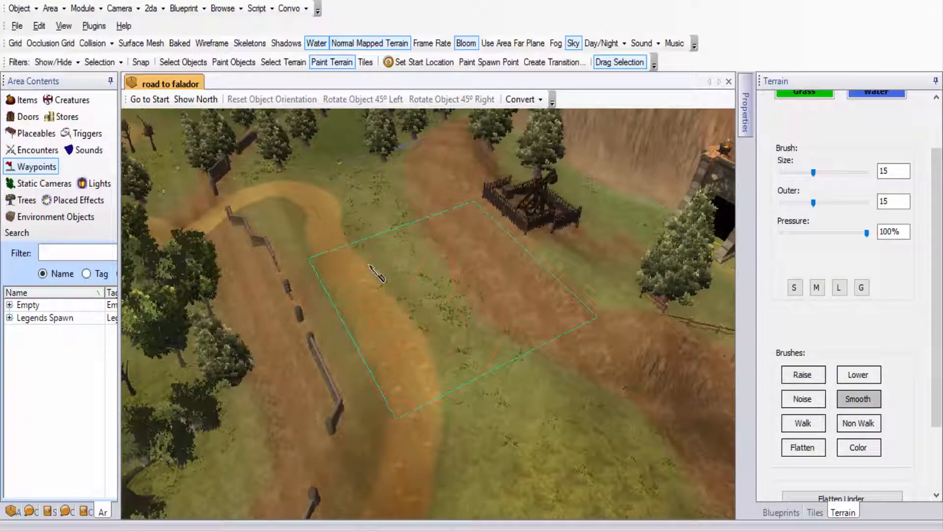
middle_drag(450, 357, 574, 448)
mouse_move(538, 388)
middle_down()
mouse_move(508, 384)
mouse_move(509, 399)
middle_up()
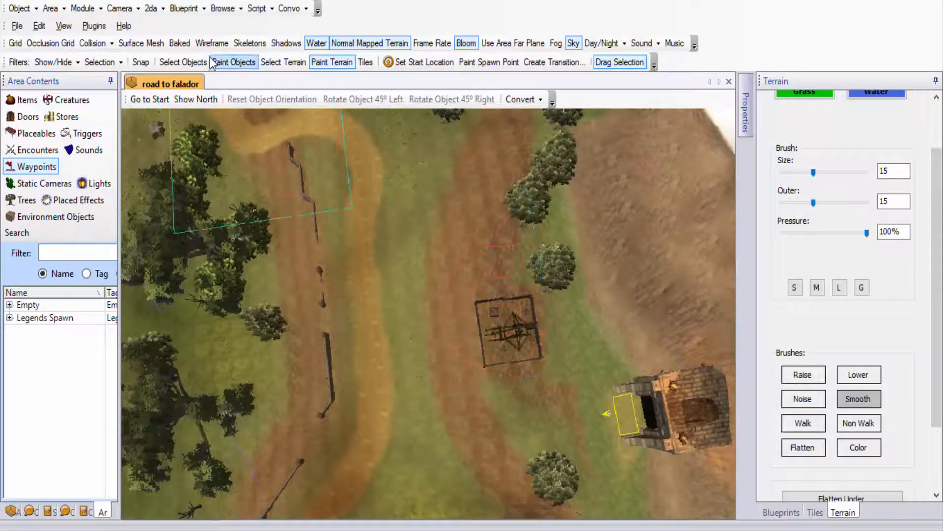
click(196, 63)
mouse_move(384, 336)
middle_down()
mouse_move(435, 254)
mouse_move(460, 285)
mouse_move(428, 297)
mouse_move(333, 297)
mouse_move(261, 276)
mouse_move(309, 290)
mouse_move(261, 293)
mouse_move(360, 271)
mouse_move(435, 317)
mouse_move(422, 246)
middle_up()
click(855, 397)
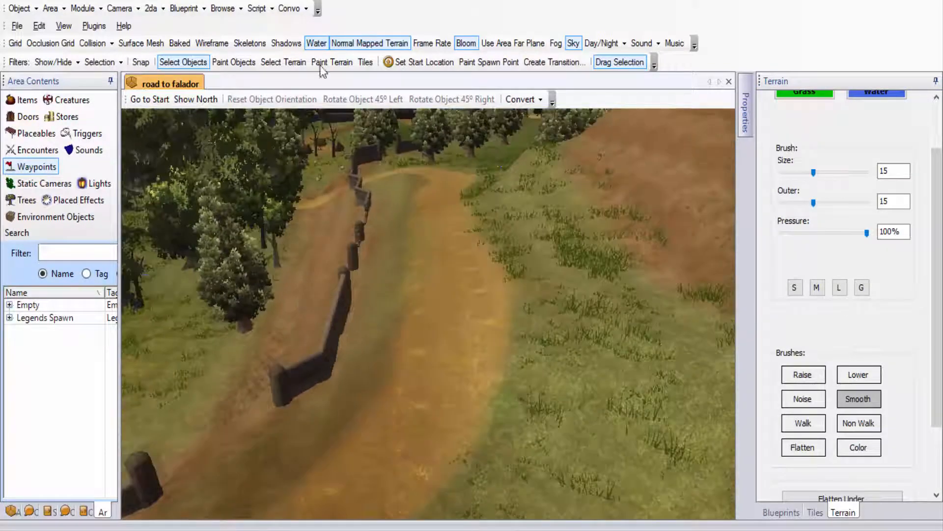
Step: Lower the dirt road along its grassy edge with the Lower brush at size 10, outer 10 and 50% pressure
click(331, 63)
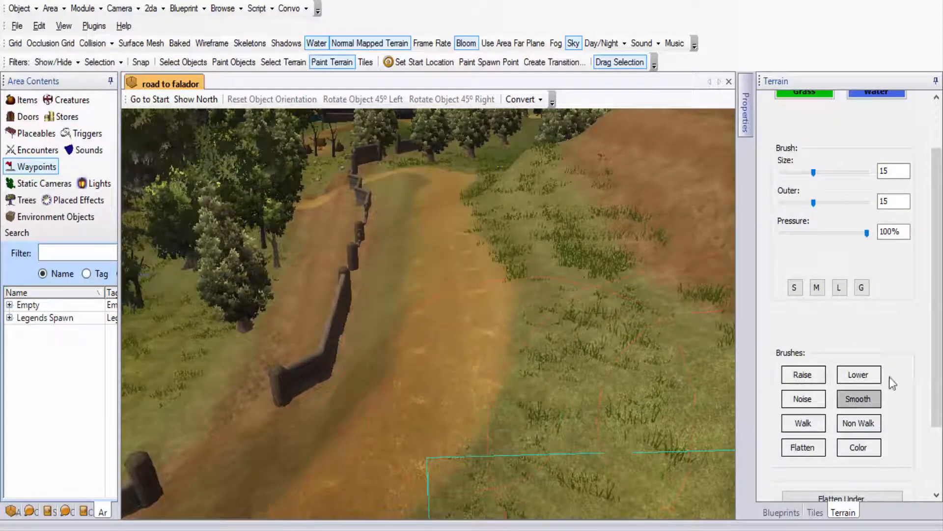
click(861, 374)
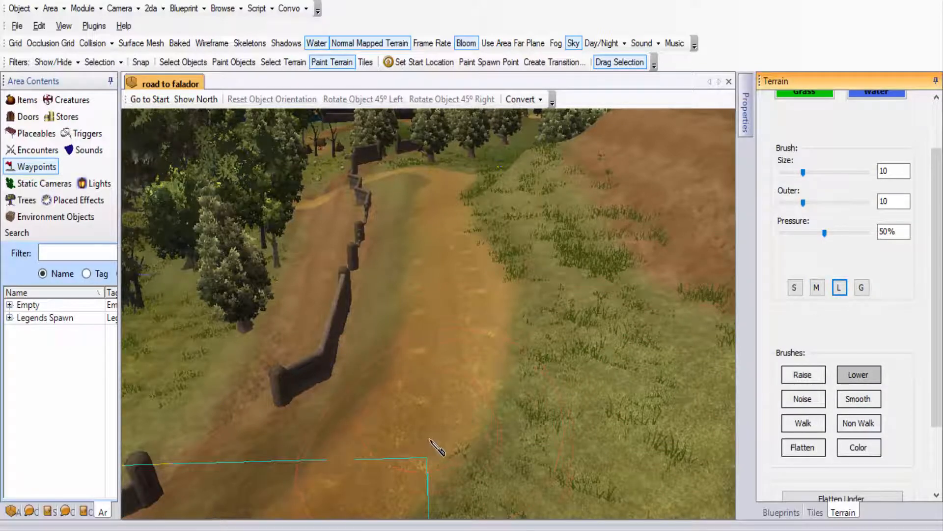
mouse_move(430, 440)
mouse_down()
mouse_move(458, 292)
mouse_move(446, 249)
mouse_up()
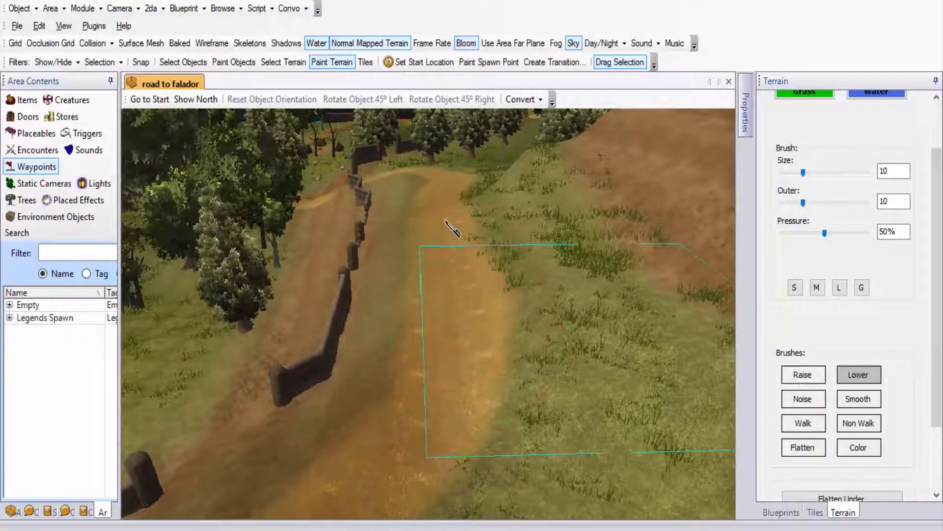
ctrl+drag(452, 352, 508, 454)
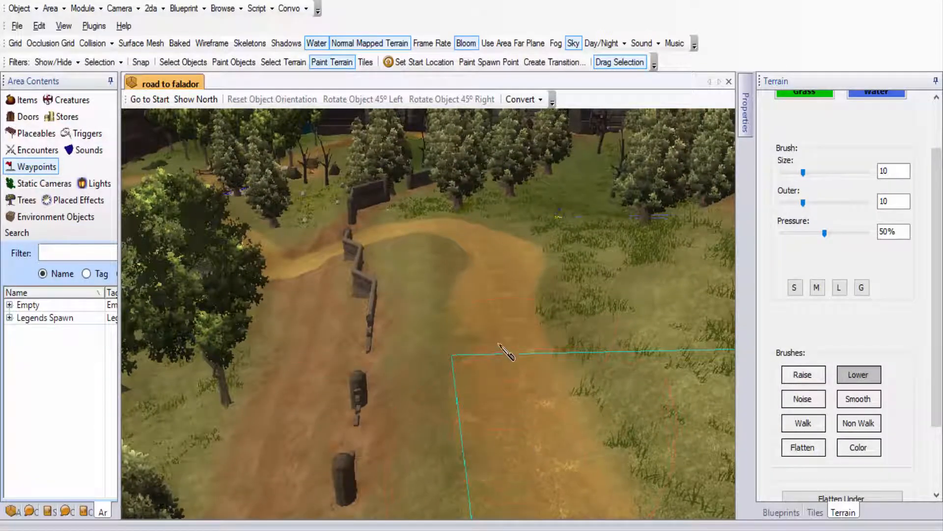
middle_drag(501, 293, 535, 271)
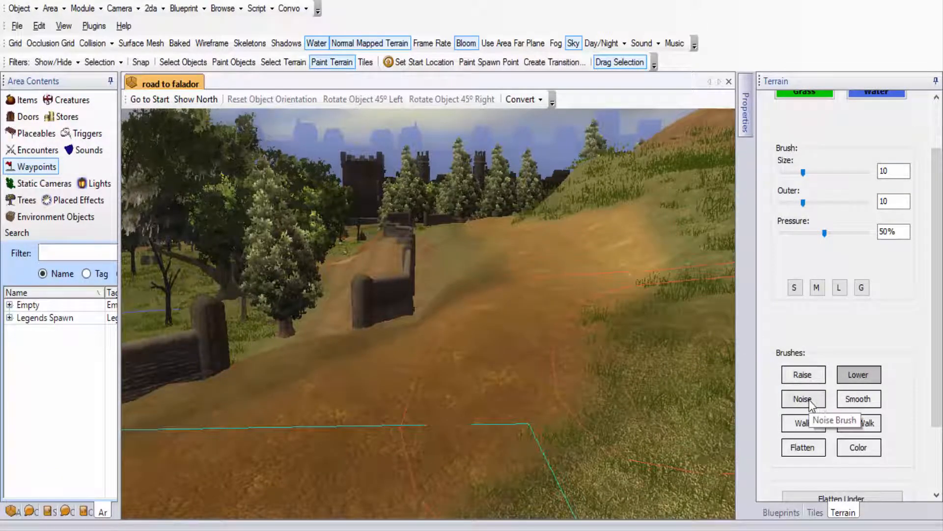
mouse_move(564, 348)
ctrl+mouse_down()
mouse_move(459, 456)
mouse_move(473, 402)
mouse_move(437, 427)
mouse_move(481, 370)
mouse_move(446, 345)
mouse_move(435, 319)
mouse_move(748, 360)
ctrl+mouse_up()
Step: Set the Flatten brush to size 6 and outer 6, try flattening the road by the wall gap at height 20, and undo it
click(812, 448)
click(816, 285)
ctrl+drag(385, 335, 412, 332)
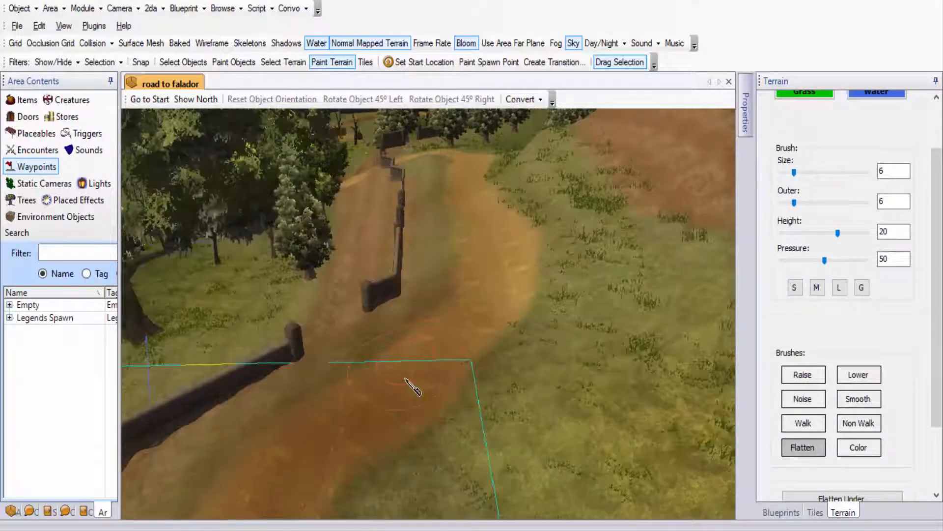
click(406, 379)
key(ctrl+z)
Step: Set the Flatten brush's height to 10 and flatten the road beside the wall gap
drag(891, 232, 816, 245)
text(10)
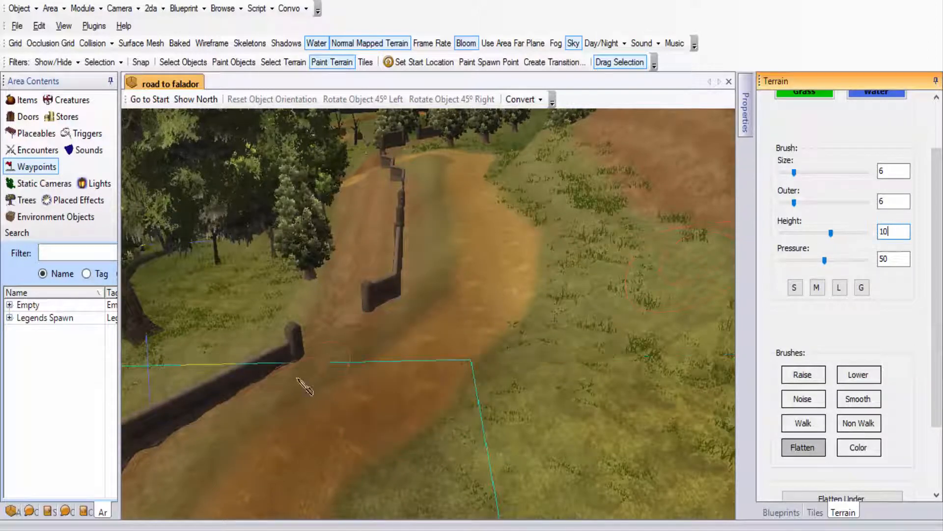
click(389, 409)
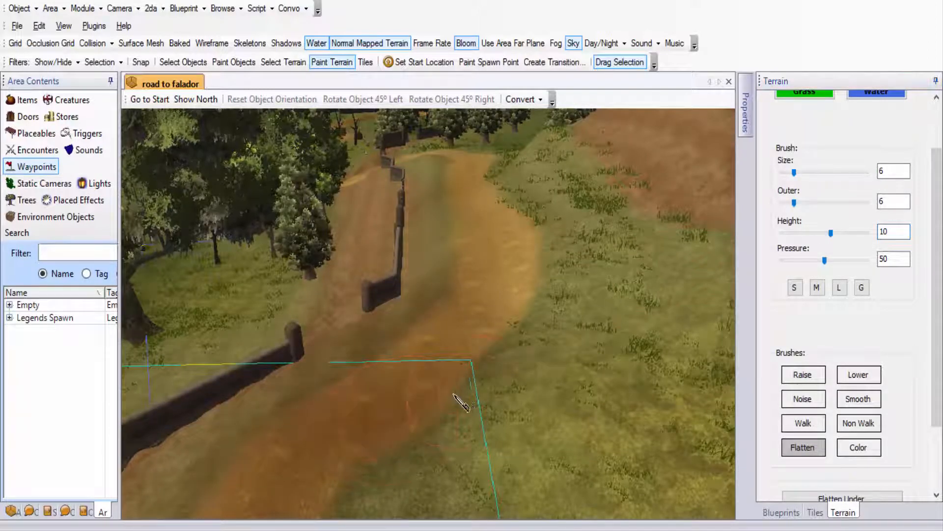
middle_drag(451, 391, 384, 416)
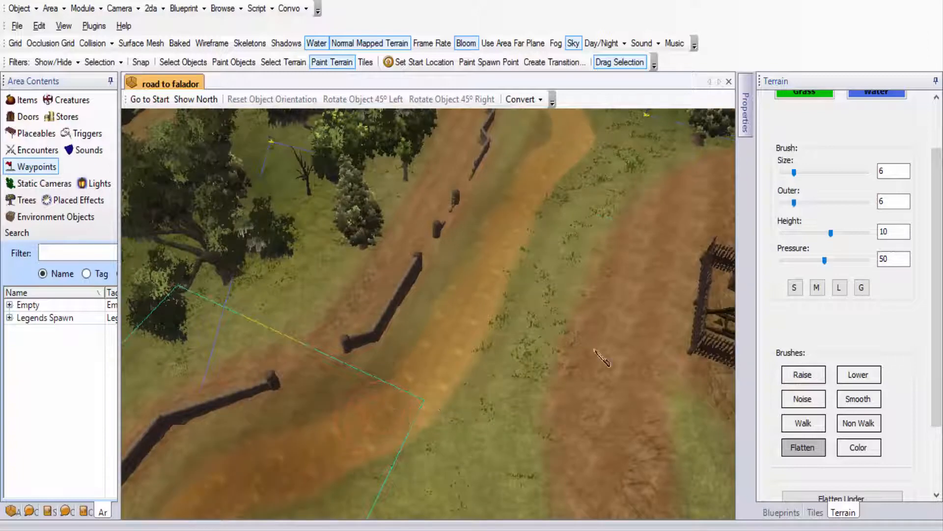
Step: Enlarge the Flatten brush to size 10 and outer 10, and work along the road towards its bend
click(839, 288)
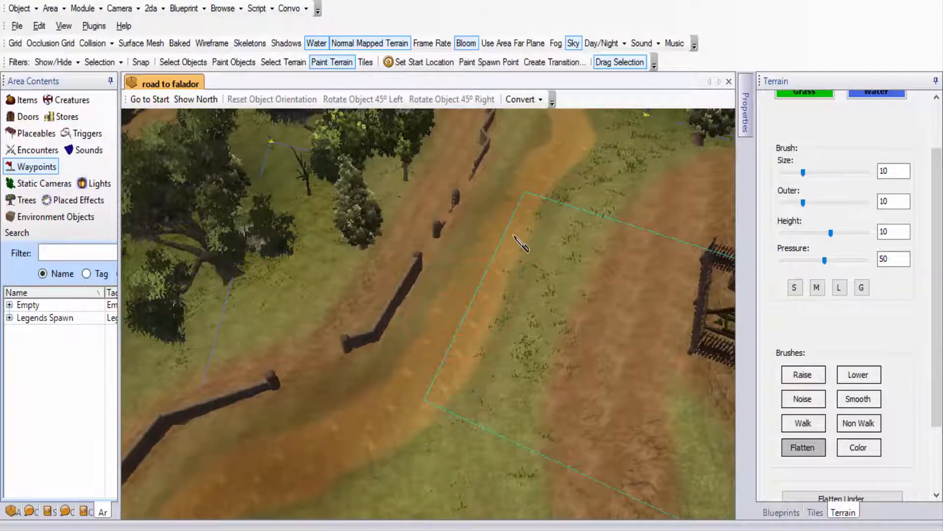
middle_drag(514, 236, 436, 460)
middle_drag(536, 255, 435, 433)
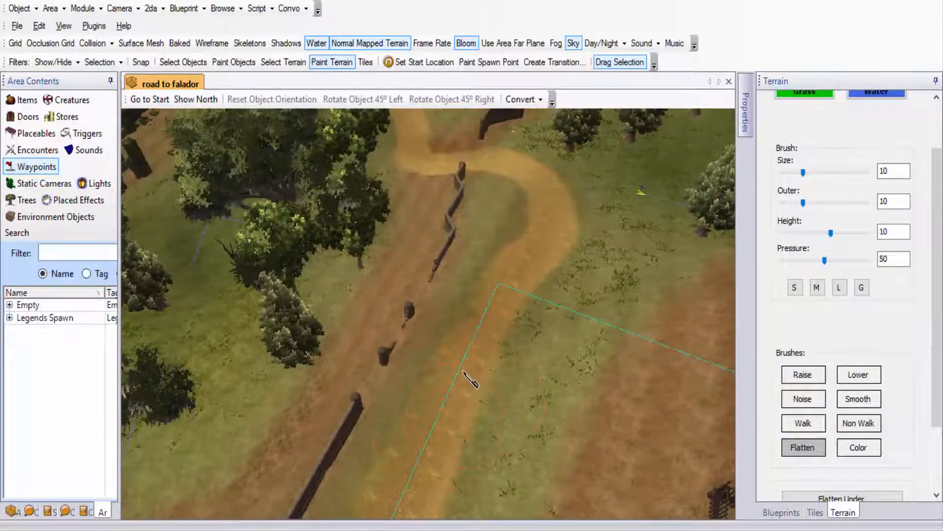
middle_drag(514, 299, 541, 255)
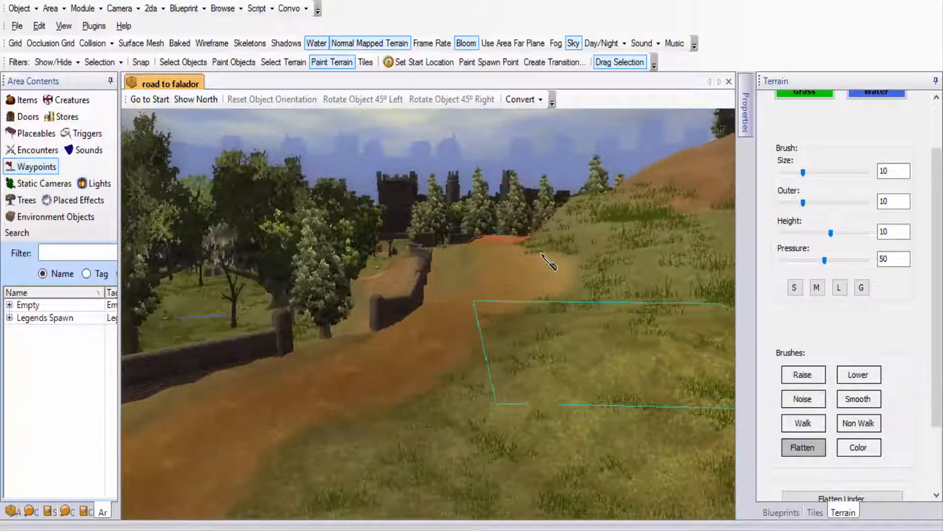
middle_drag(496, 317, 523, 332)
Step: Switch to the Noise brush at size 6, outer 6 and 50% pressure, and inspect the dirt road's surface up close
click(795, 397)
middle_drag(497, 394, 436, 421)
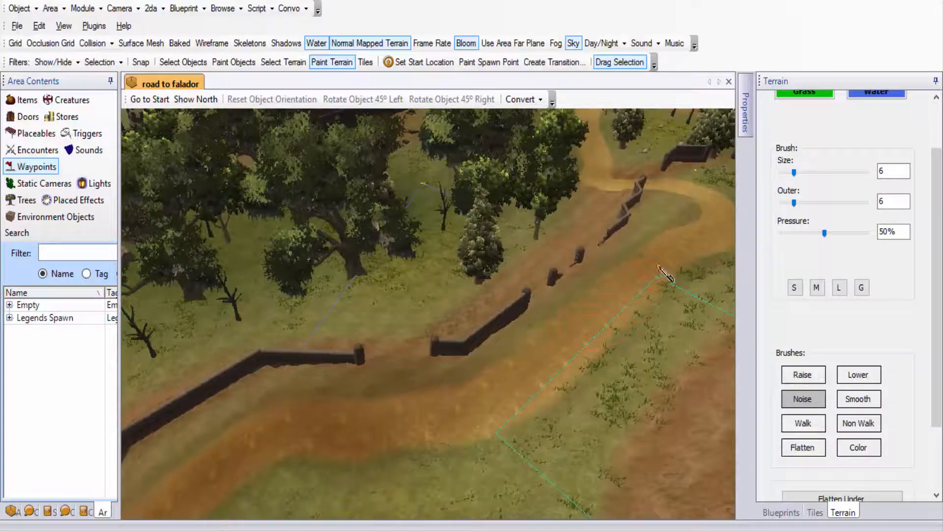
middle_drag(644, 293, 484, 280)
scroll(464, 429, up, 3)
scroll(496, 415, up, 2)
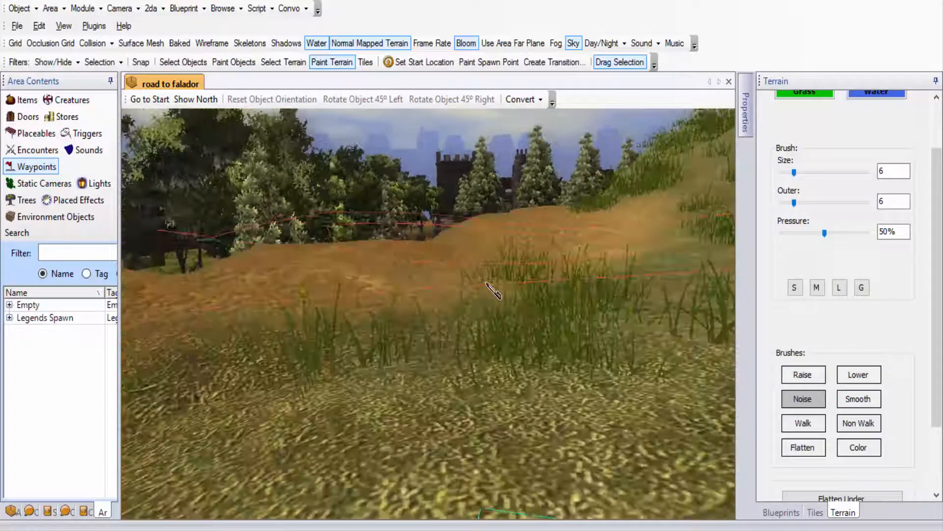
scroll(453, 318, down, 4)
Step: Switch to the Smooth brush at size 15, outer 15 and 100% pressure over the road beside the wall
click(858, 398)
middle_drag(558, 391, 596, 362)
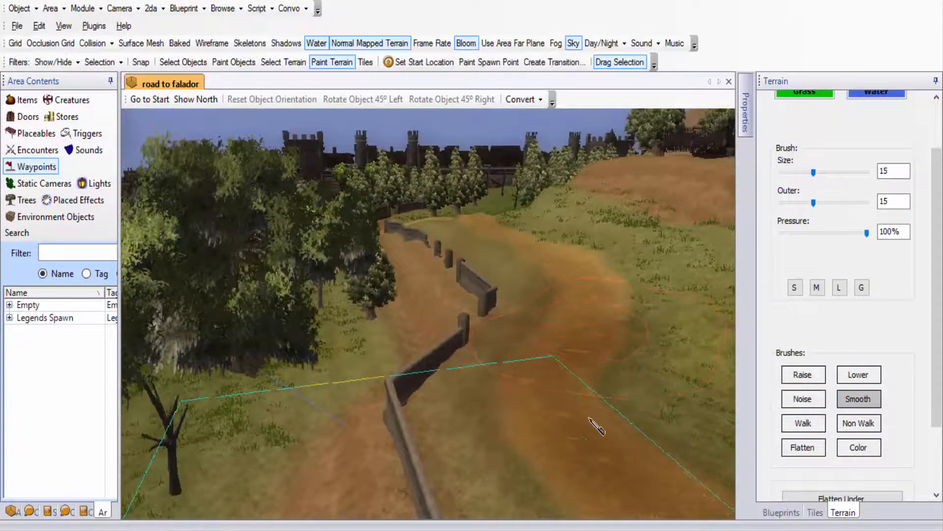
middle_drag(591, 421, 532, 354)
scroll(532, 354, up, 2)
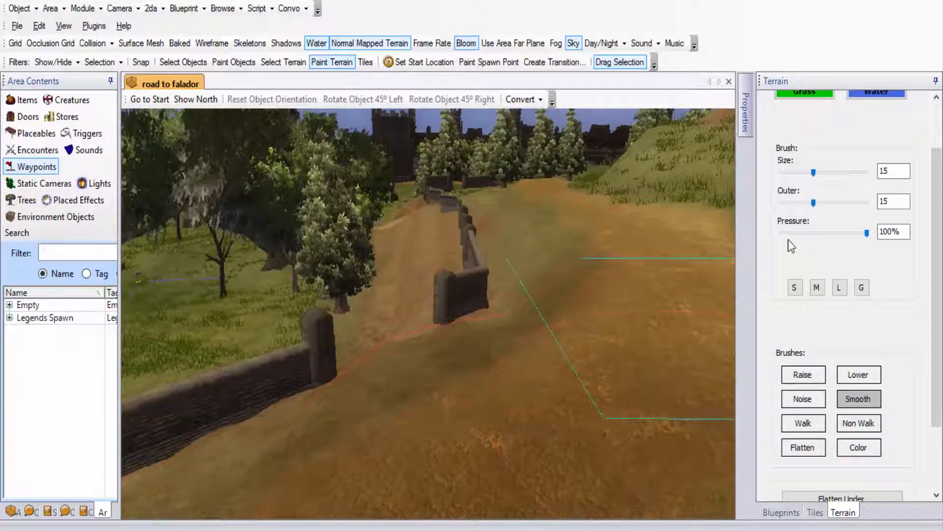
Step: Paint the TT_GD_Dirt_01 texture over the grassy strip between the broken wall and the road, using the medium brush at 100% pressure
scroll(788, 245, up, 2)
click(857, 135)
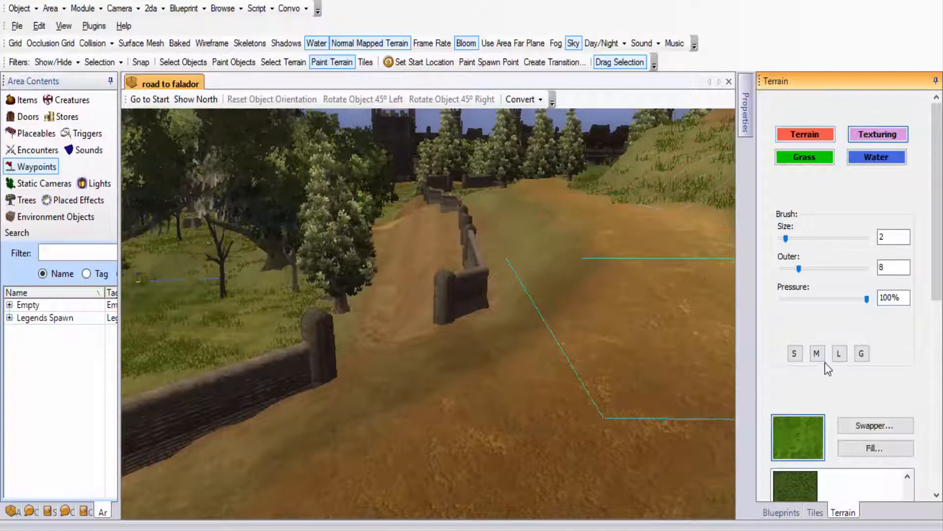
click(820, 354)
drag(936, 266, 909, 455)
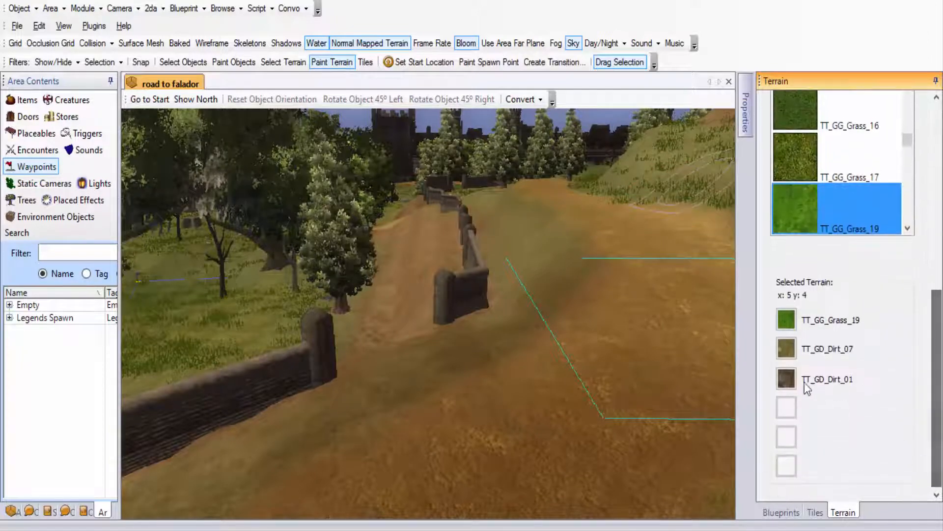
click(795, 381)
mouse_move(508, 311)
middle_down()
mouse_move(555, 363)
mouse_move(519, 325)
mouse_move(525, 339)
middle_up()
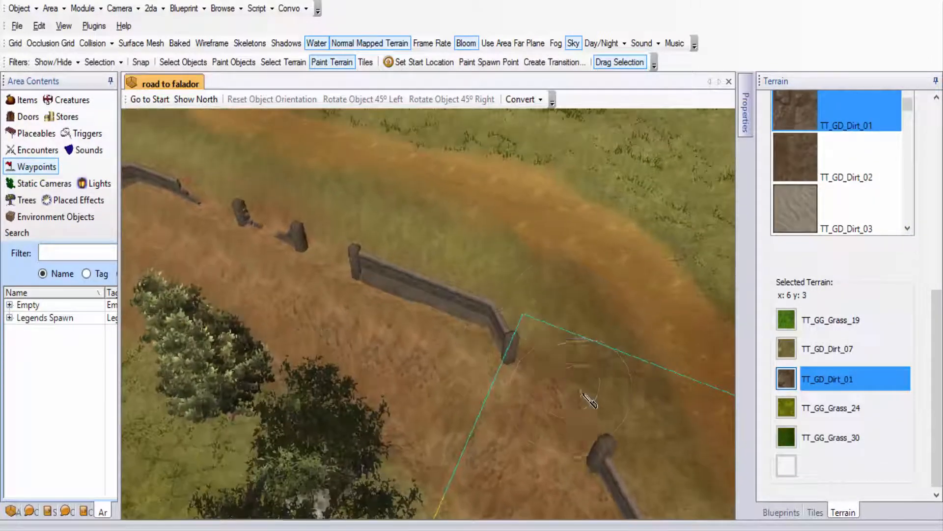
mouse_move(585, 390)
mouse_down()
mouse_move(524, 316)
mouse_move(366, 226)
mouse_up()
middle_drag(381, 290, 617, 454)
mouse_move(506, 327)
mouse_down()
mouse_move(396, 270)
mouse_move(303, 241)
mouse_up()
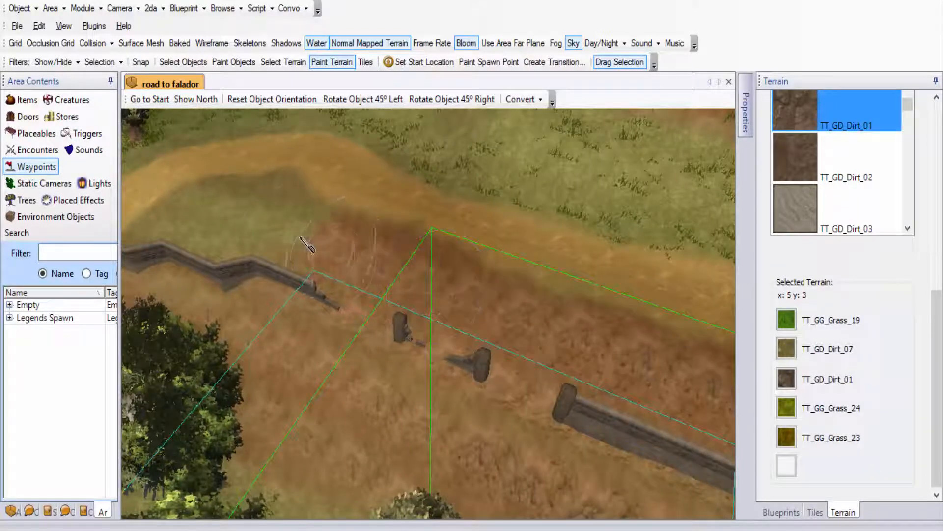
mouse_move(304, 241)
middle_down()
mouse_move(407, 321)
mouse_move(511, 284)
mouse_move(547, 315)
middle_up()
Step: Return to terrain editing and switch to the Color brush near the zigzag wall
scroll(845, 221, up, 5)
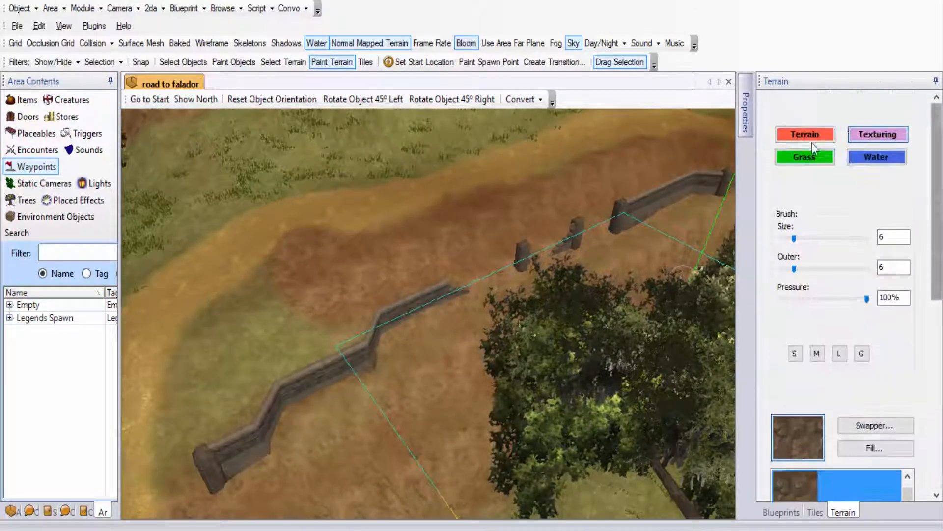
click(810, 138)
scroll(865, 470, down, 3)
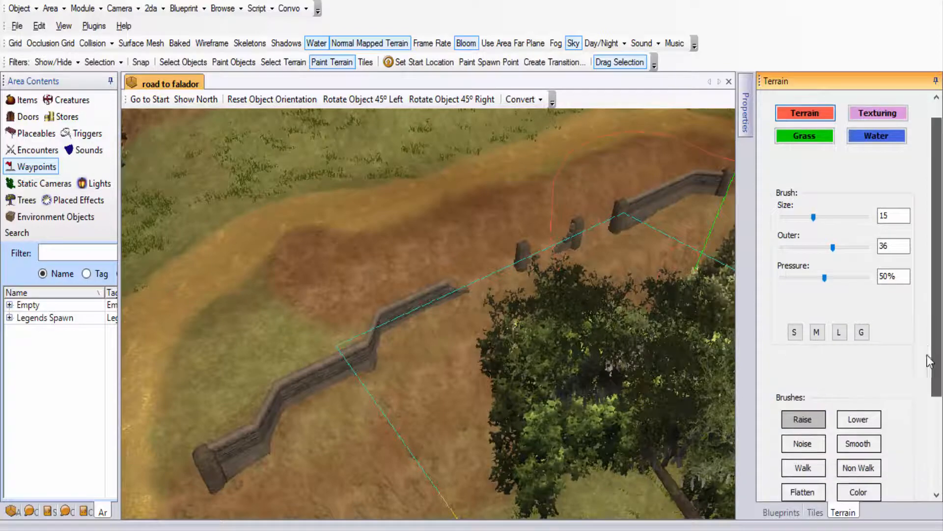
click(859, 406)
mouse_move(516, 339)
middle_down()
mouse_move(552, 343)
mouse_move(496, 273)
middle_up()
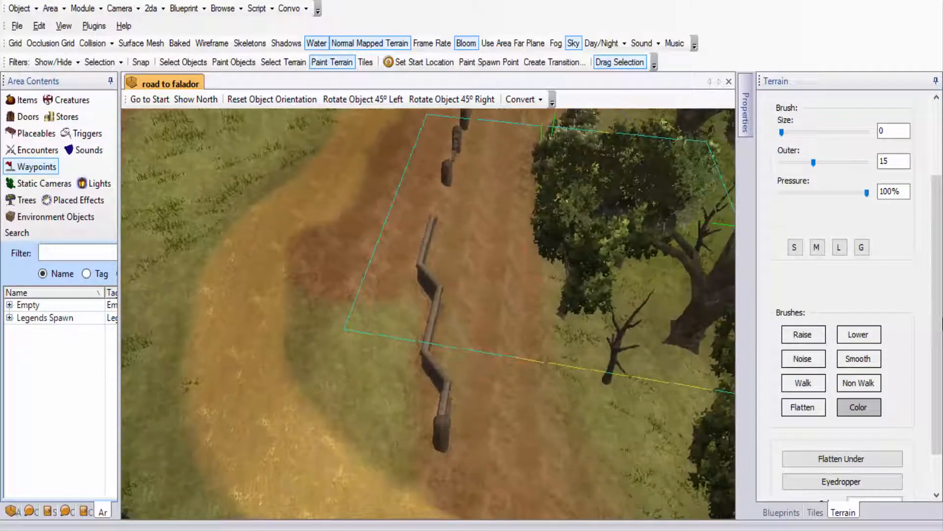
drag(936, 288, 918, 325)
click(866, 453)
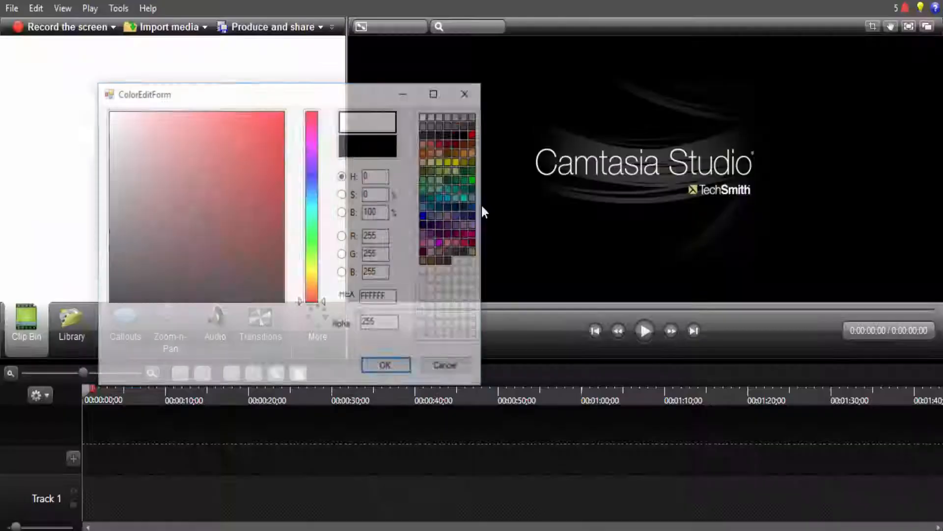
click(459, 124)
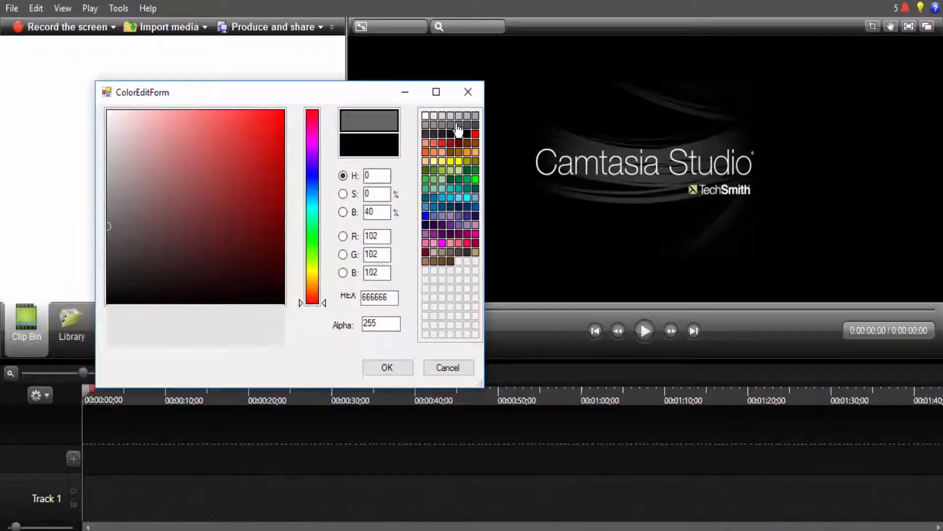
click(386, 369)
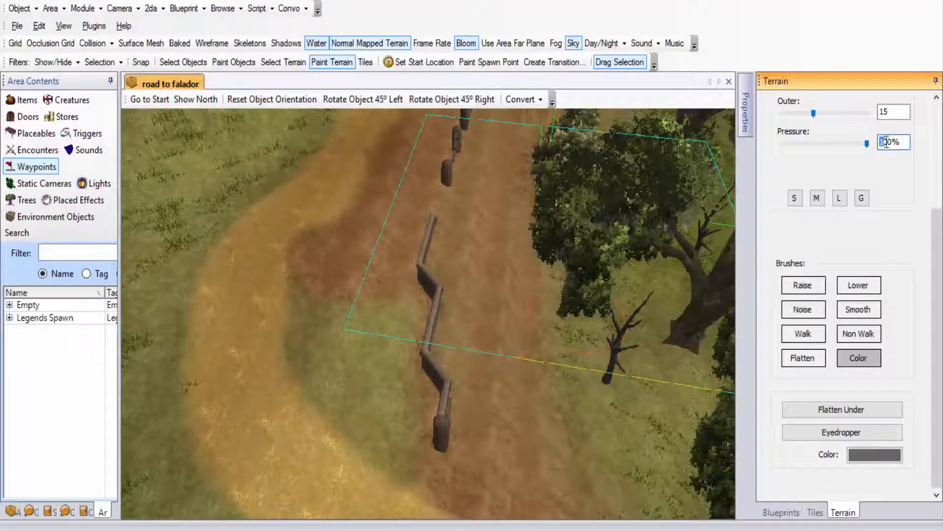
Step: Choose a brown terrain color and set the Color brush to outer 5 and 10% pressure
click(875, 453)
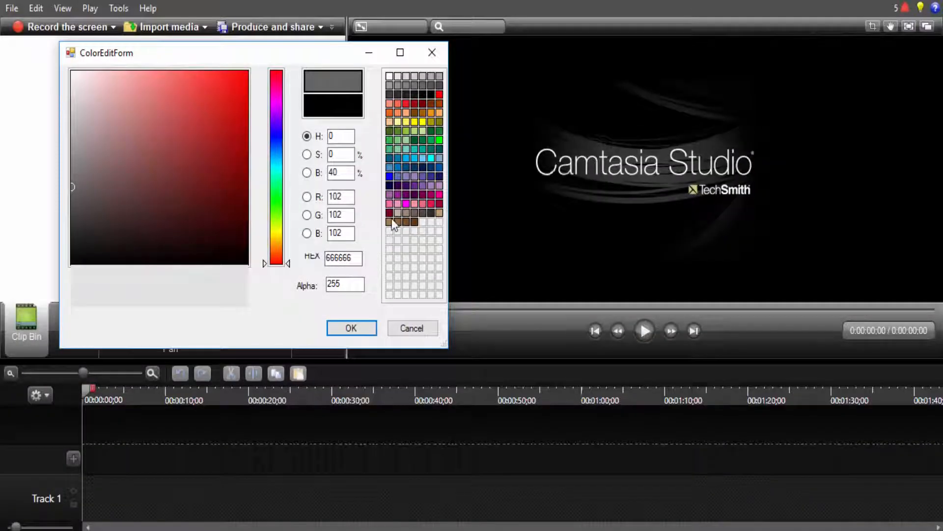
click(393, 222)
click(358, 329)
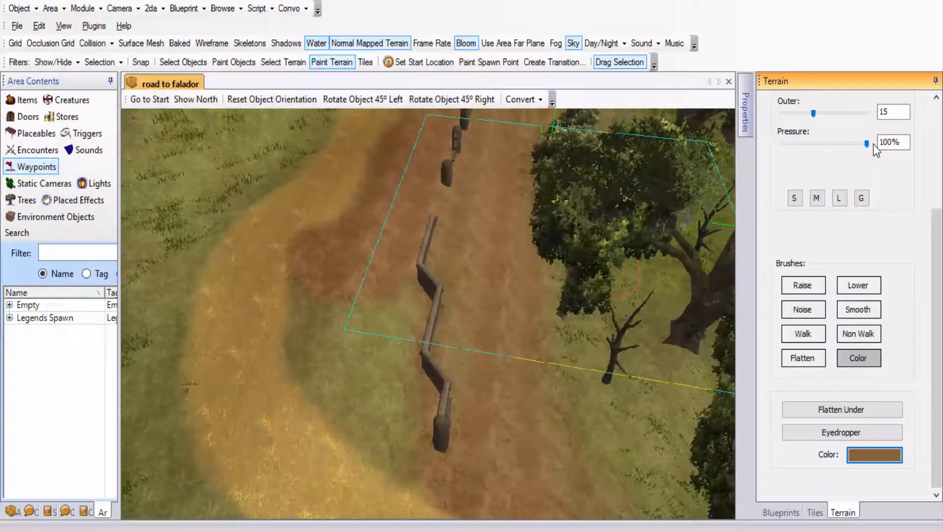
right_click(889, 140)
click(890, 139)
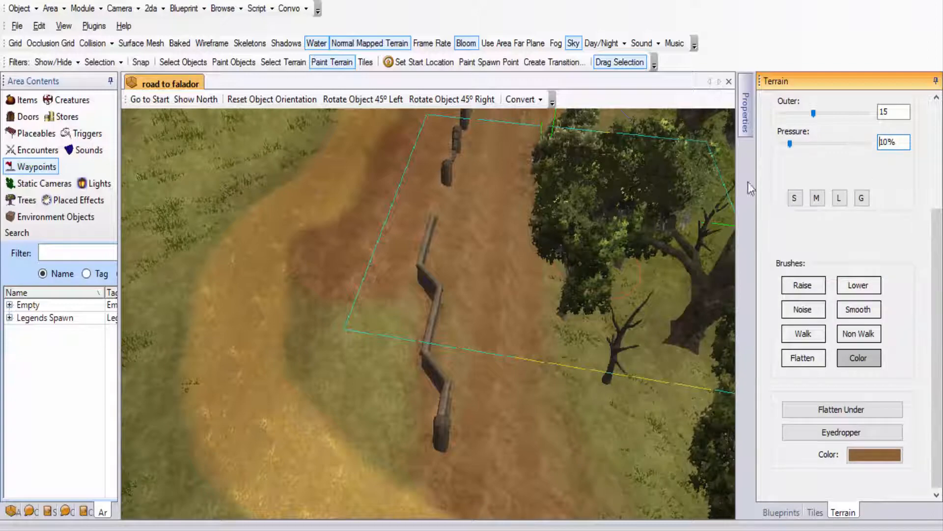
drag(935, 252, 935, 226)
double_click(884, 152)
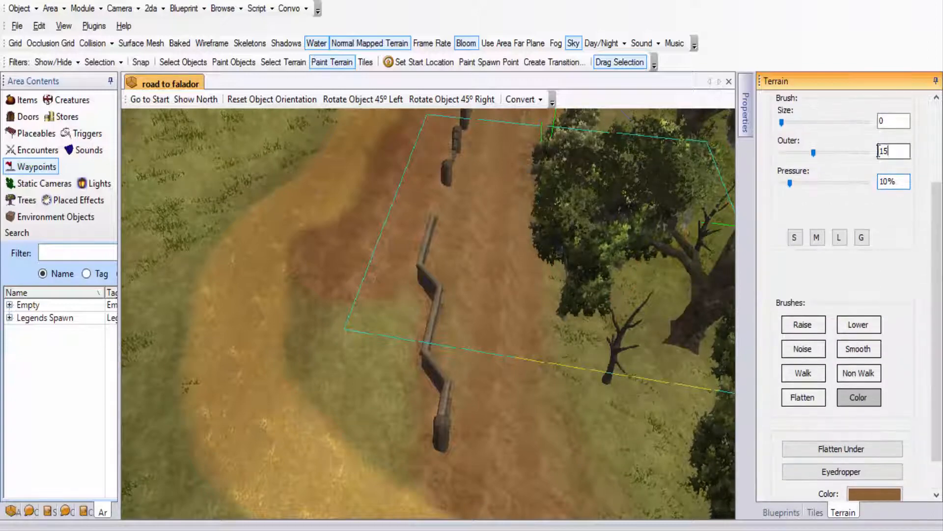
text(5)
middle_drag(442, 412, 485, 453)
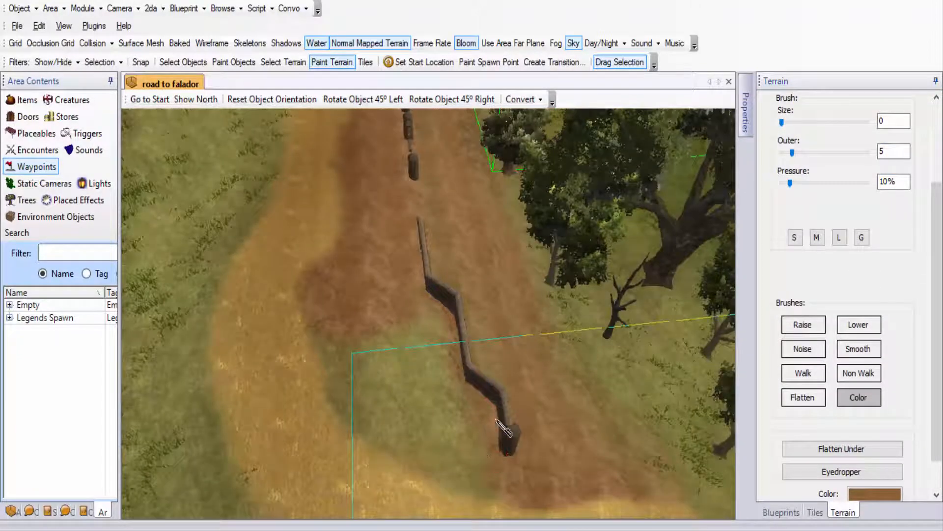
Step: Set the Color brush to outer 10 and 20% pressure, and tint the ground along the zigzag wall brown
double_click(889, 151)
text(1)
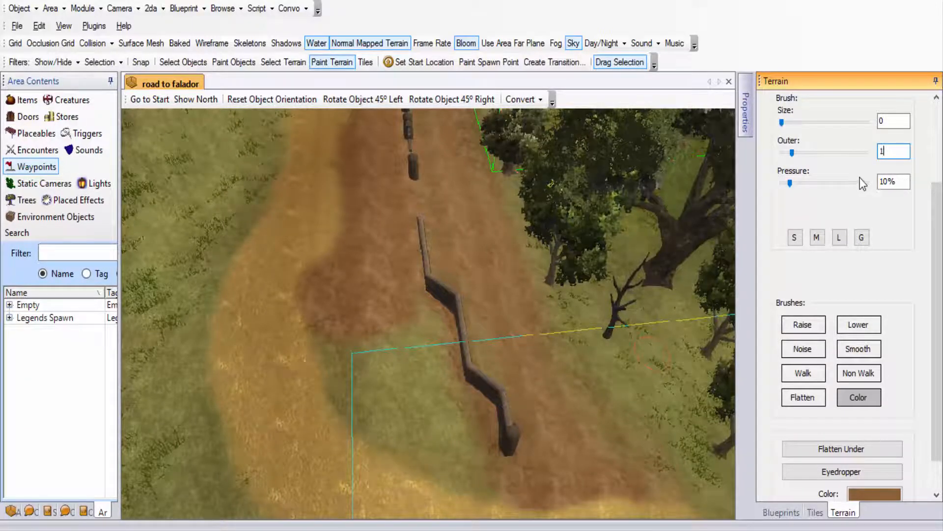
text(2)
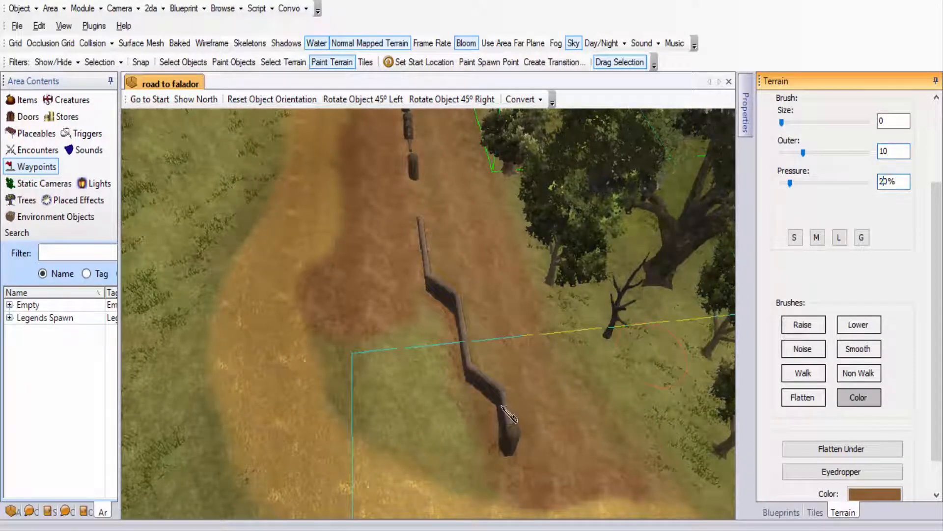
mouse_move(502, 440)
mouse_down()
mouse_move(435, 307)
mouse_move(414, 230)
mouse_up()
mouse_move(414, 230)
middle_down()
mouse_move(385, 288)
mouse_move(407, 404)
middle_up()
middle_drag(395, 439, 398, 494)
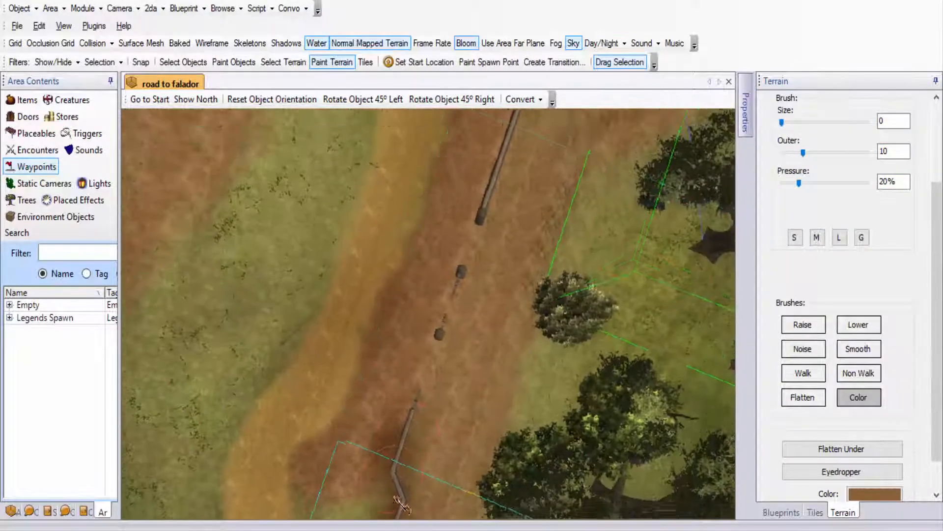
Step: Tint the ground brown around the broken wall posts, along the straight wall and beside the diagonal wall past the gap
drag(429, 407, 451, 285)
middle_drag(451, 285, 305, 364)
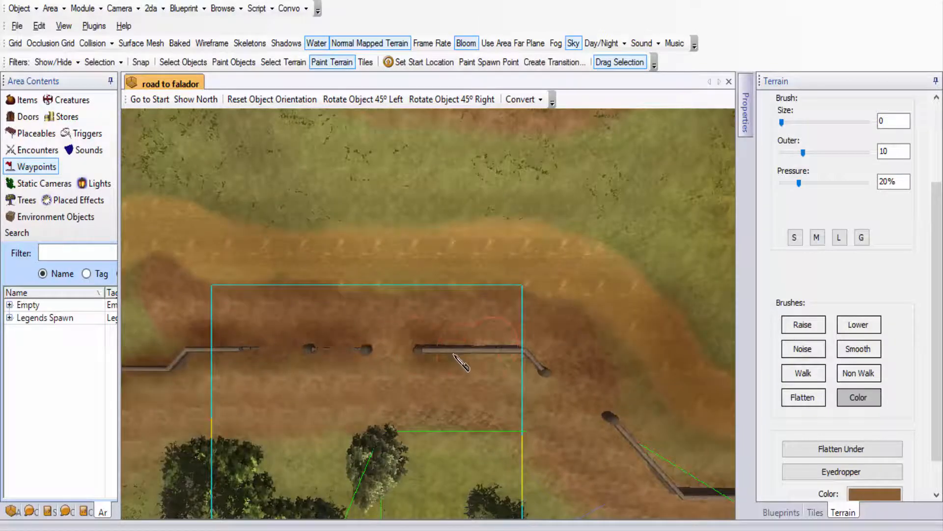
drag(490, 355, 542, 376)
middle_drag(480, 347, 423, 323)
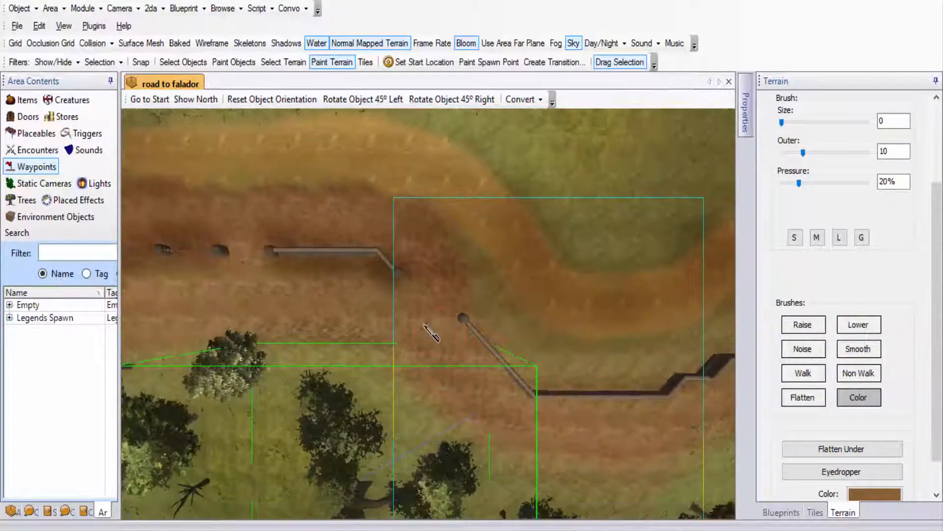
drag(462, 322, 538, 393)
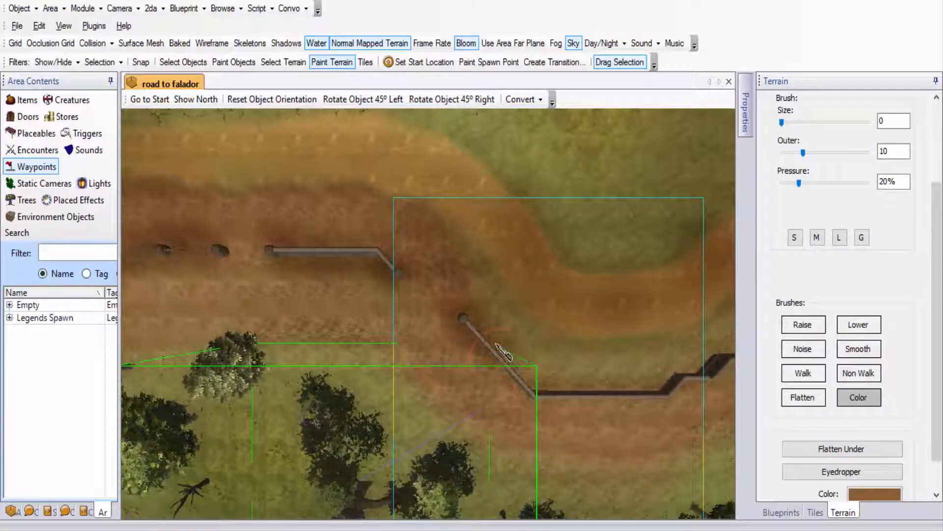
middle_drag(538, 393, 609, 442)
Step: Darken the dirt strip between the wall and the road with the brown color
mouse_move(592, 353)
mouse_down()
mouse_move(576, 338)
mouse_move(497, 351)
mouse_up()
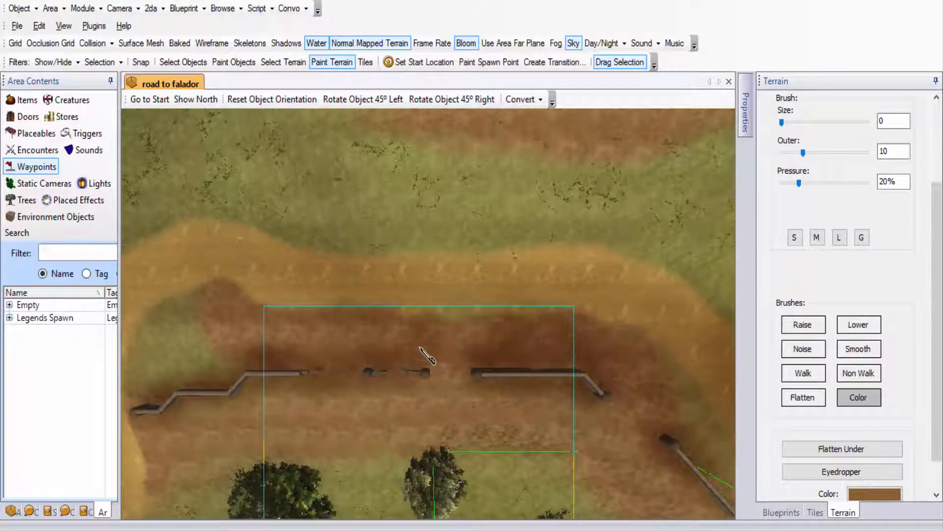
drag(420, 348, 360, 349)
middle_drag(379, 349, 397, 367)
drag(410, 344, 371, 322)
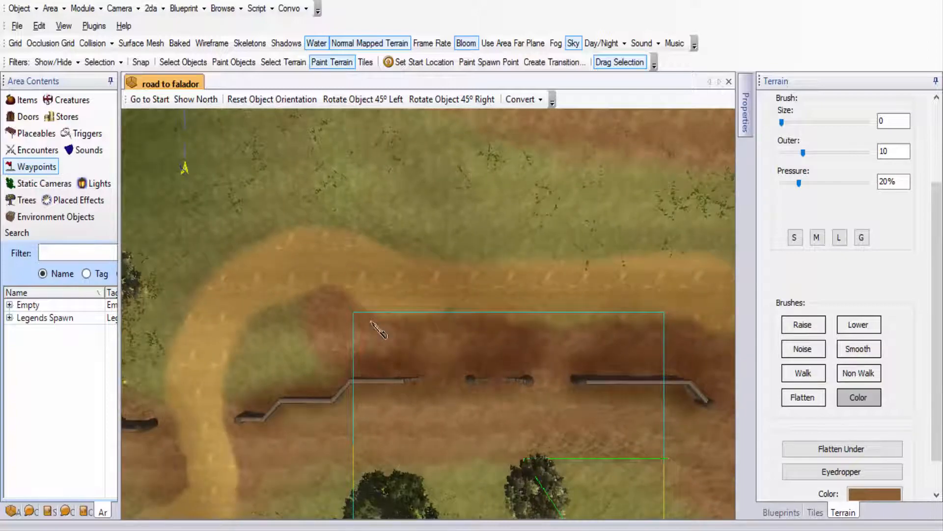
Step: Set the texture brush to size 0 and outer 44, and paint TT_GD_Dirt_01 over the grassy field beyond the road
scroll(393, 294, down, 2)
middle_drag(367, 306, 355, 415)
mouse_move(404, 333)
middle_down()
mouse_move(391, 406)
mouse_move(366, 334)
middle_up()
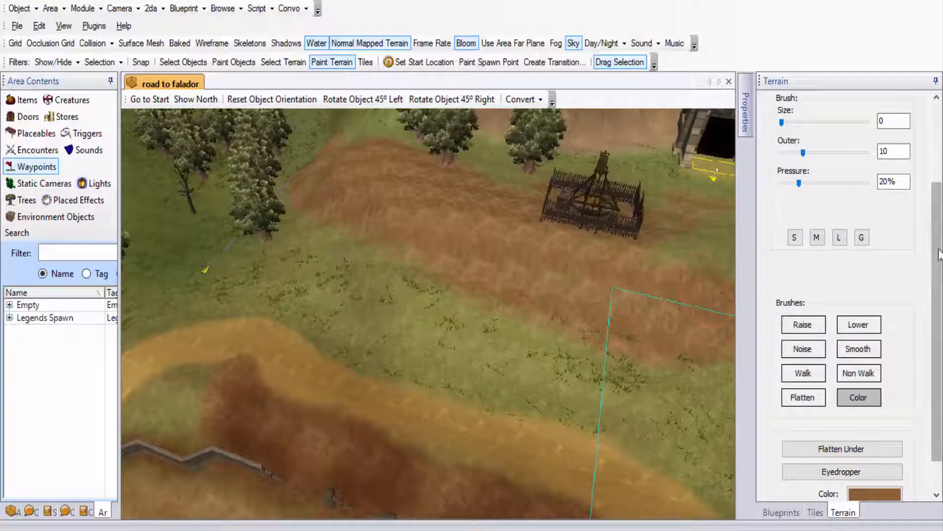
drag(936, 222, 935, 140)
click(880, 139)
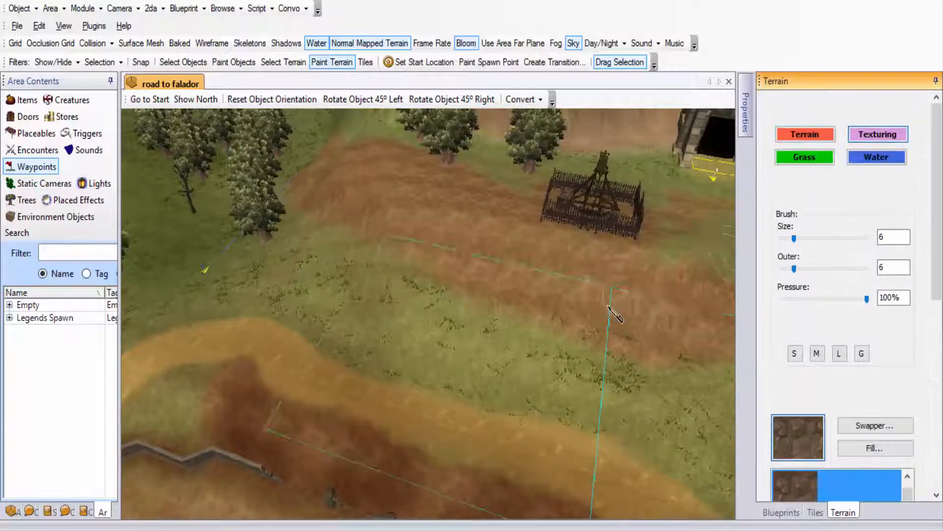
middle_drag(613, 312, 609, 346)
drag(794, 239, 753, 240)
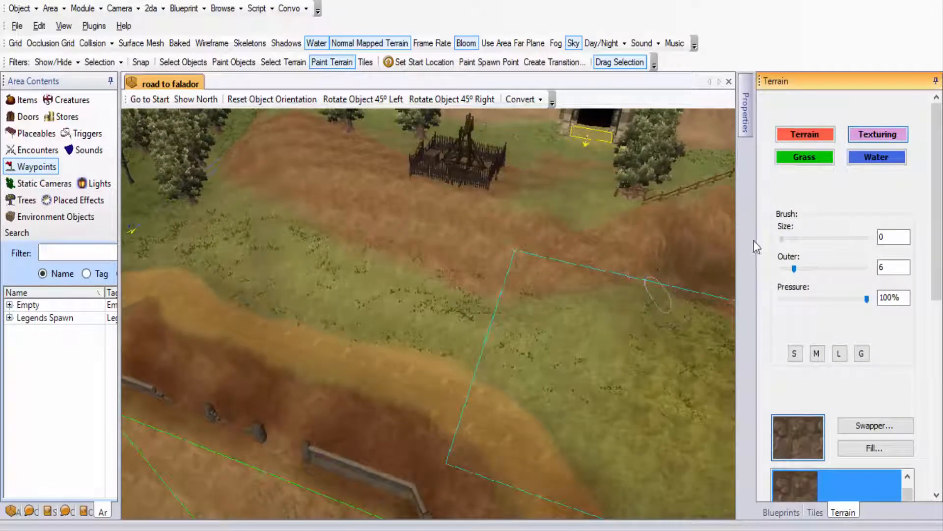
drag(794, 268, 834, 271)
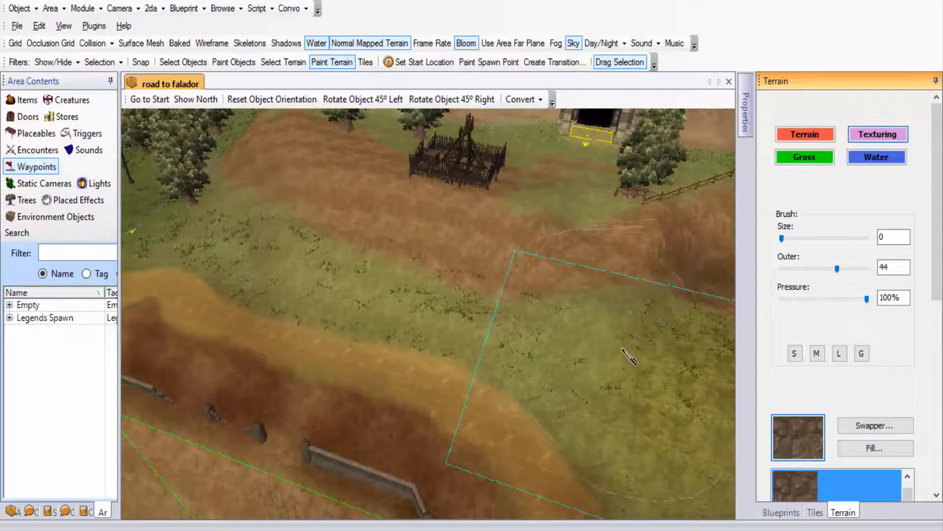
mouse_move(630, 357)
mouse_down()
mouse_move(496, 389)
mouse_move(480, 326)
mouse_move(260, 275)
mouse_move(221, 229)
mouse_up()
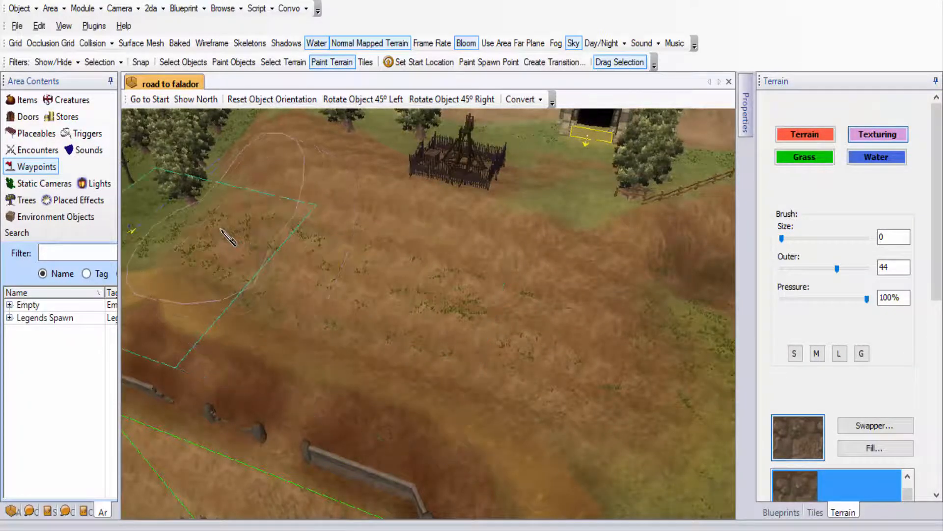
Step: Return to terrain coloring at outer 10 and 20% pressure, and darken the field's edge along the road with brown
key(Down)
key(Down)
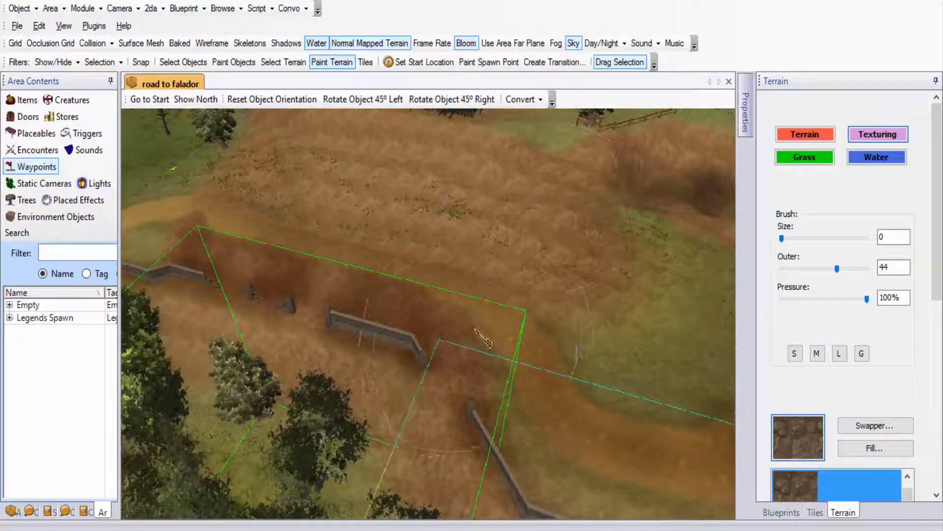
click(805, 135)
ctrl+middle_drag(567, 366, 517, 365)
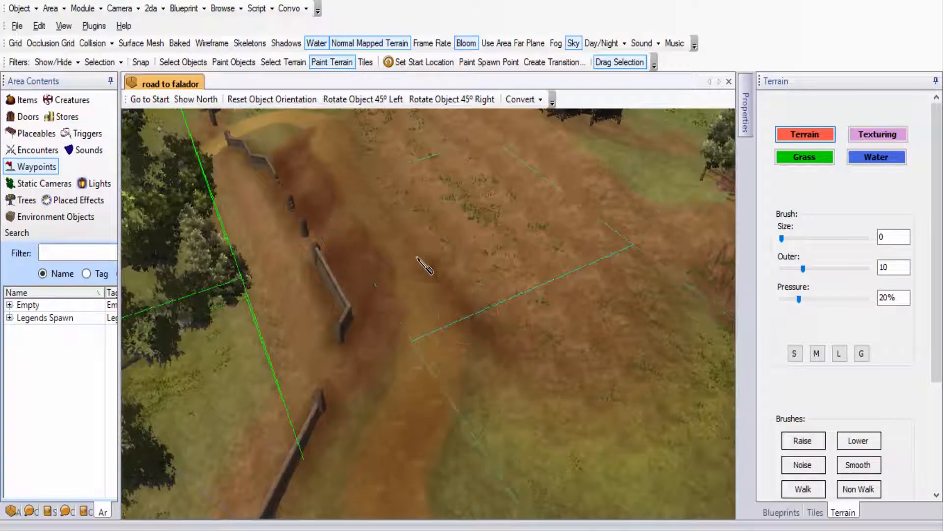
ctrl+drag(408, 228, 523, 414)
ctrl+drag(489, 291, 540, 429)
mouse_move(534, 396)
mouse_down()
mouse_move(444, 282)
mouse_move(407, 197)
mouse_up()
scroll(467, 333, down, 2)
ctrl+drag(467, 333, 397, 306)
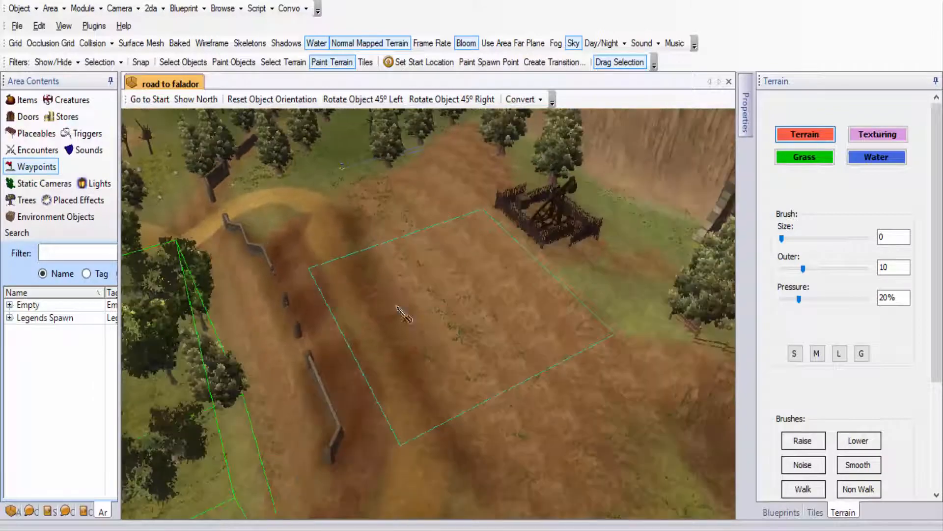
Step: Erase the grass from the brown dirt field beside the road and from the darkened dirt patches near the trees
click(799, 155)
drag(936, 298, 937, 389)
click(892, 383)
mouse_move(506, 423)
mouse_down()
mouse_move(501, 382)
mouse_move(367, 195)
mouse_up()
mouse_move(473, 344)
middle_down()
mouse_move(456, 299)
mouse_move(304, 205)
middle_up()
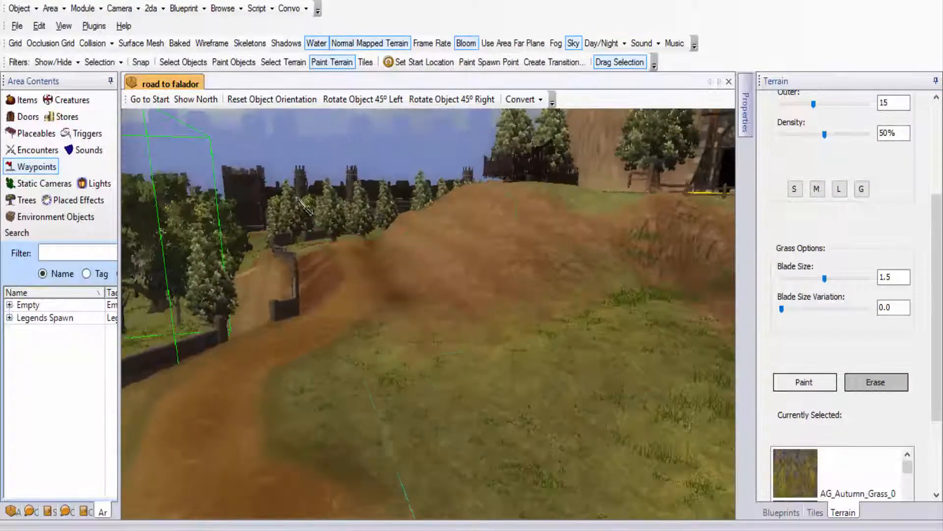
click(182, 63)
mouse_move(393, 240)
middle_down()
mouse_move(417, 284)
mouse_move(458, 305)
middle_up()
click(330, 62)
mouse_move(478, 356)
middle_down()
mouse_move(301, 263)
mouse_move(339, 354)
middle_up()
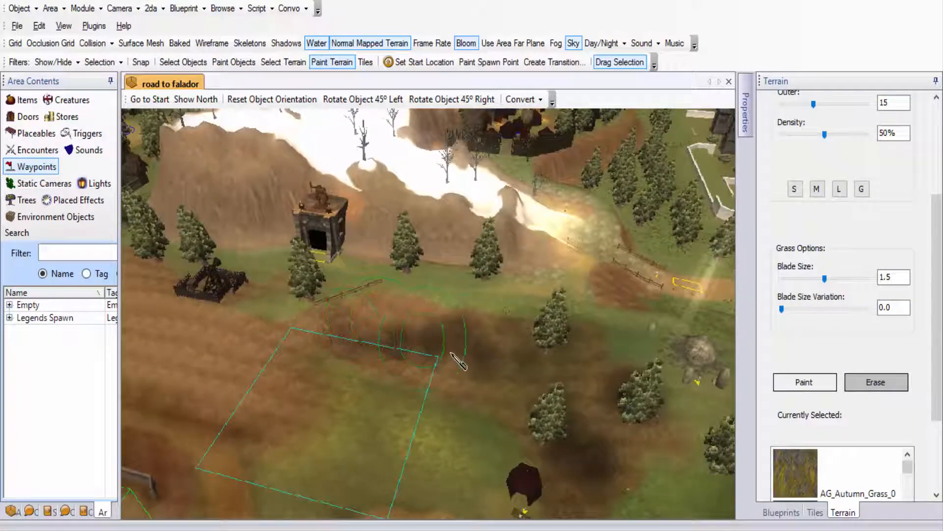
mouse_move(605, 471)
middle_down()
mouse_move(444, 354)
mouse_move(437, 369)
middle_up()
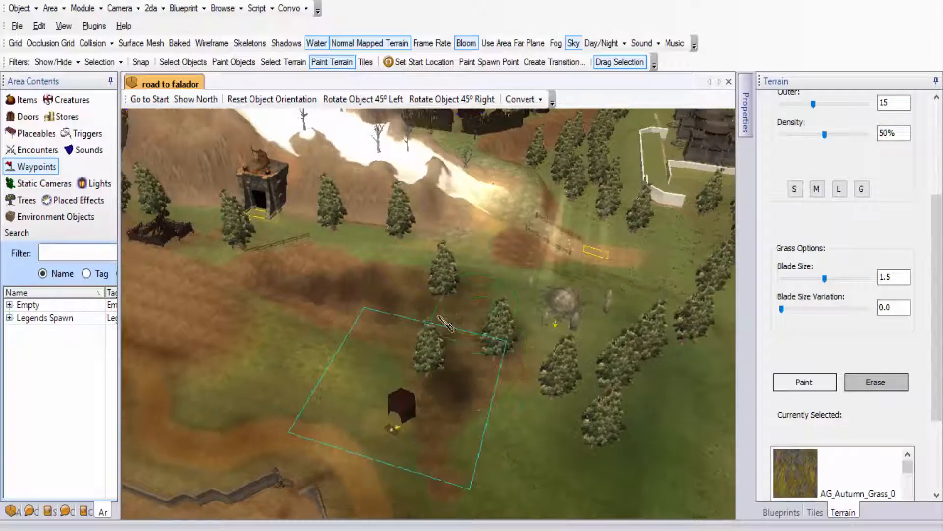
Step: Look over the terrain around the snowy hill, the fenced path and the walled road
middle_drag(550, 329, 291, 96)
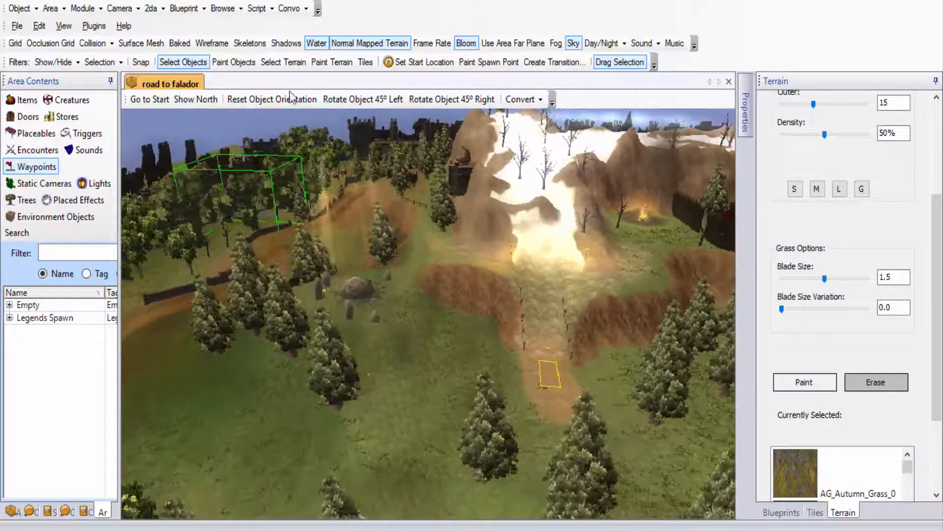
click(340, 62)
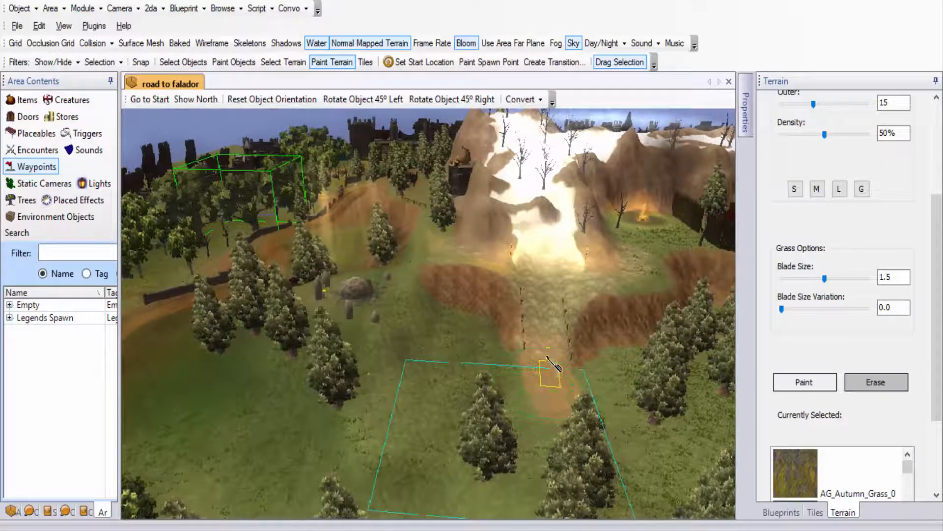
click(184, 62)
scroll(289, 433, down, 2)
middle_drag(287, 430, 374, 411)
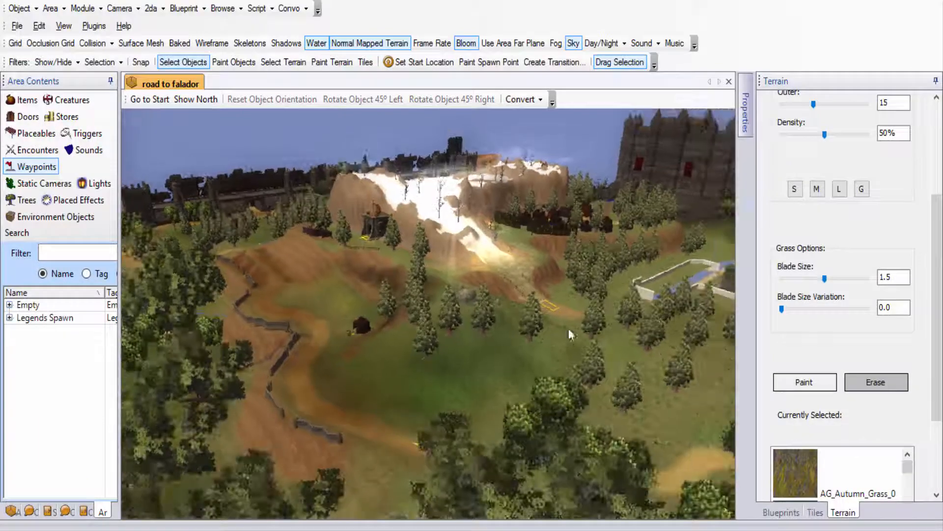
middle_drag(559, 222, 600, 195)
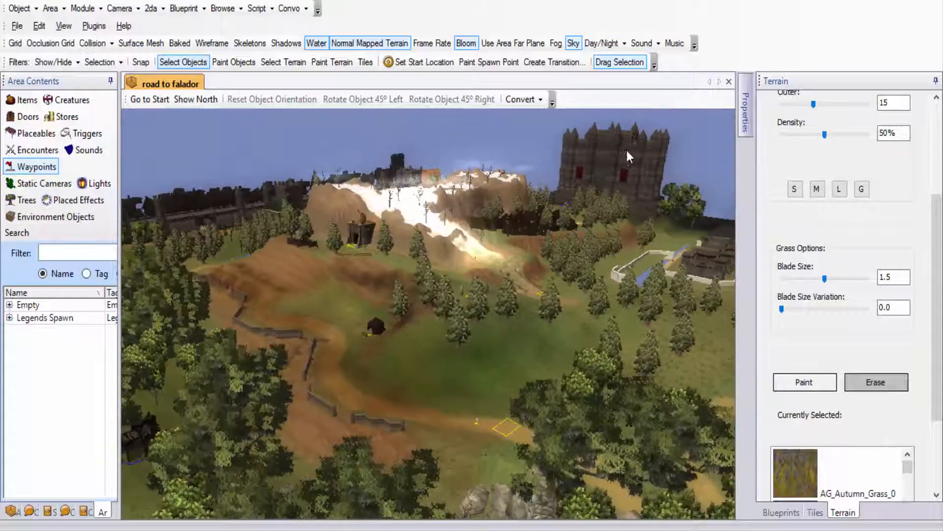
Step: Paint the rocky dirt texture over the grassy side of the mound beside the fenced path, with brush outer 44 and 100% pressure
middle_drag(503, 279, 437, 280)
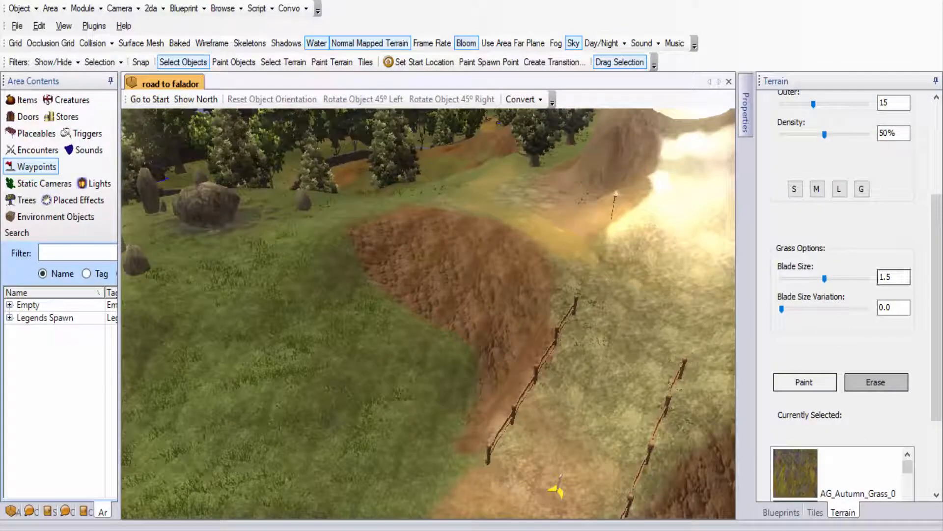
drag(937, 235, 904, 127)
click(877, 135)
middle_drag(363, 318, 366, 342)
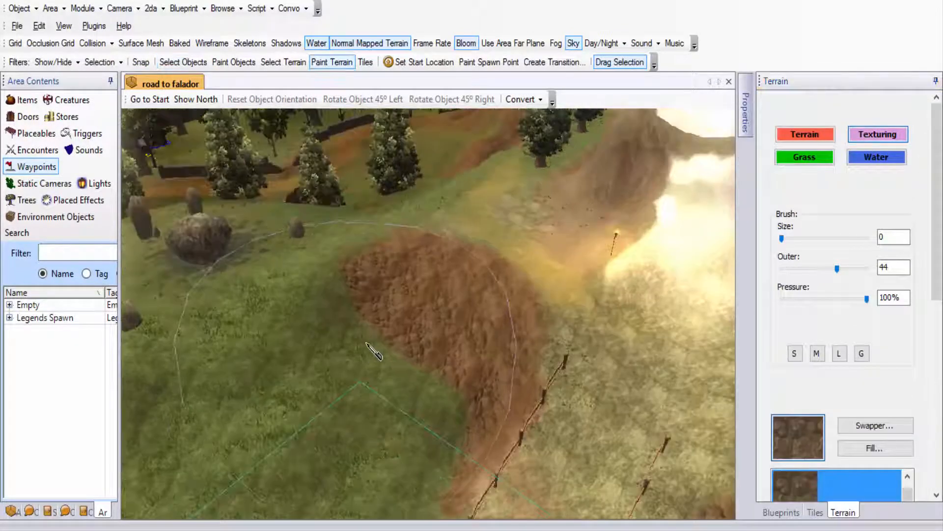
mouse_move(366, 343)
mouse_down()
mouse_move(404, 347)
mouse_move(435, 320)
mouse_move(453, 375)
mouse_up()
scroll(420, 370, down, 2)
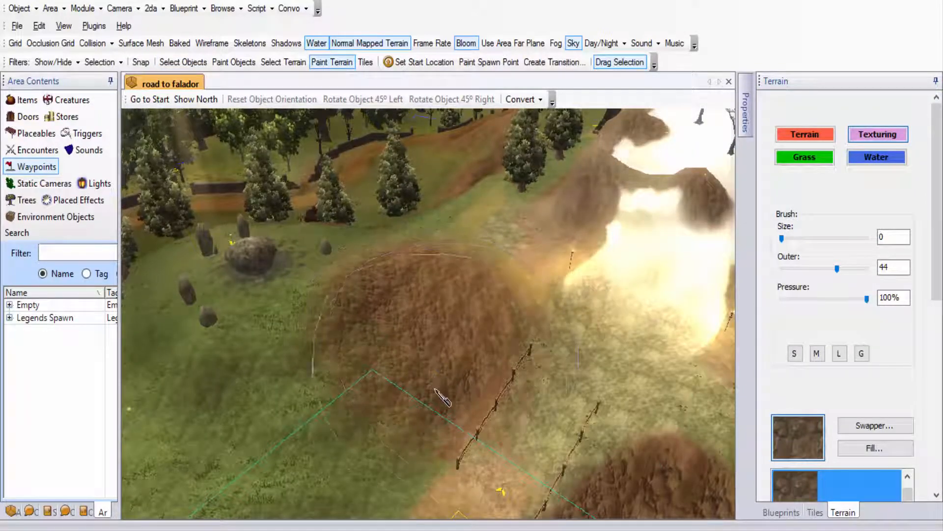
Step: Return to terrain coloring at outer 10 and 20% pressure, and darken the rocky dirt mounds on both sides of the fenced path
click(804, 133)
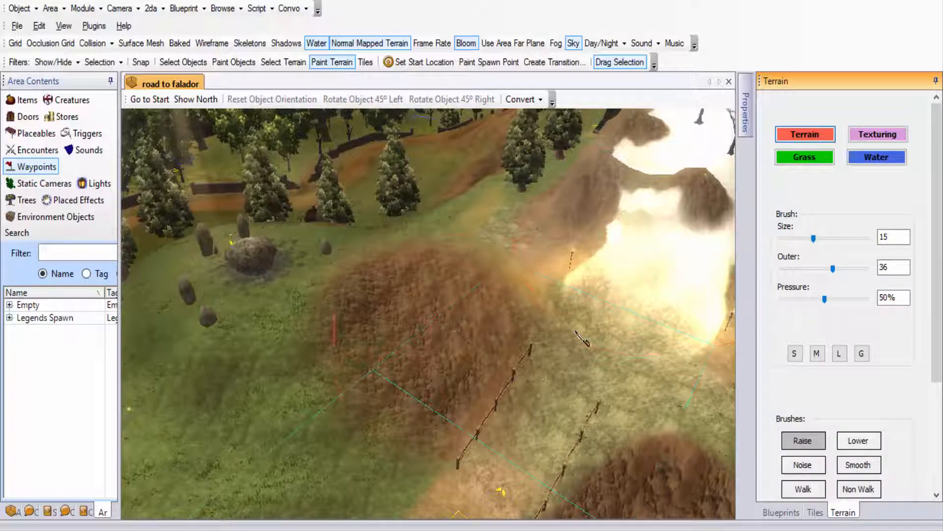
scroll(873, 408, down, 2)
click(873, 409)
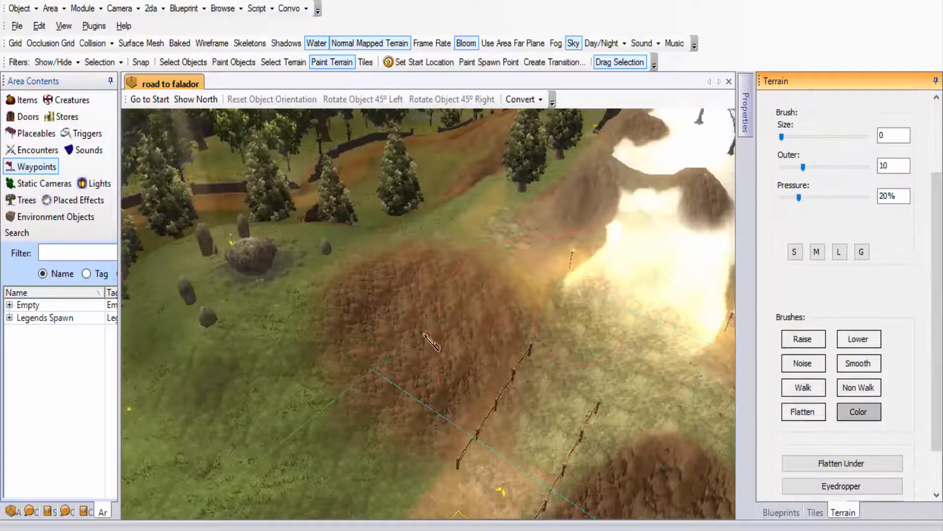
mouse_move(424, 334)
mouse_down()
mouse_move(480, 372)
mouse_move(438, 332)
mouse_up()
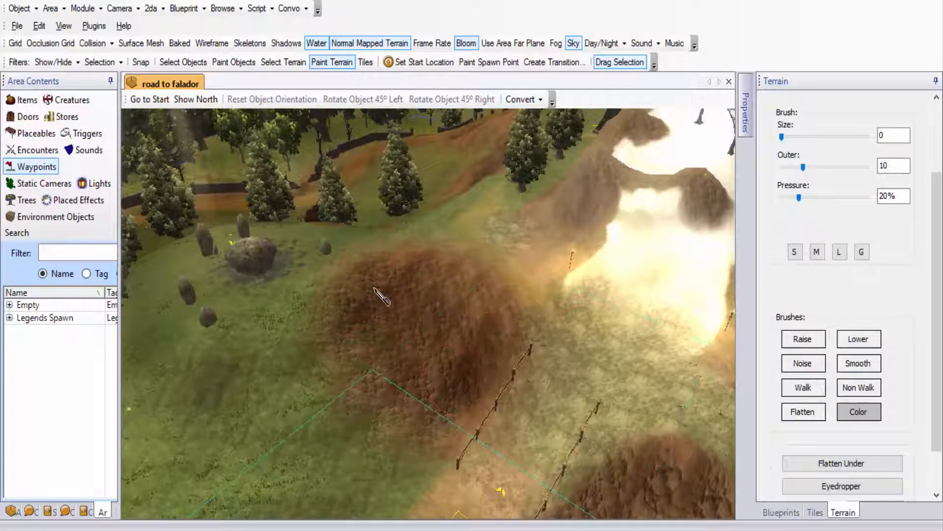
drag(457, 393, 453, 436)
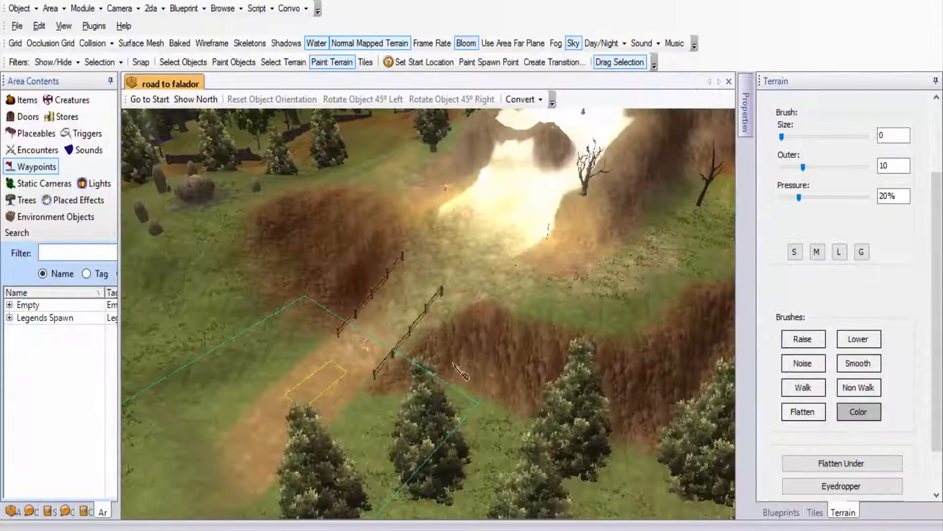
middle_drag(462, 326, 473, 386)
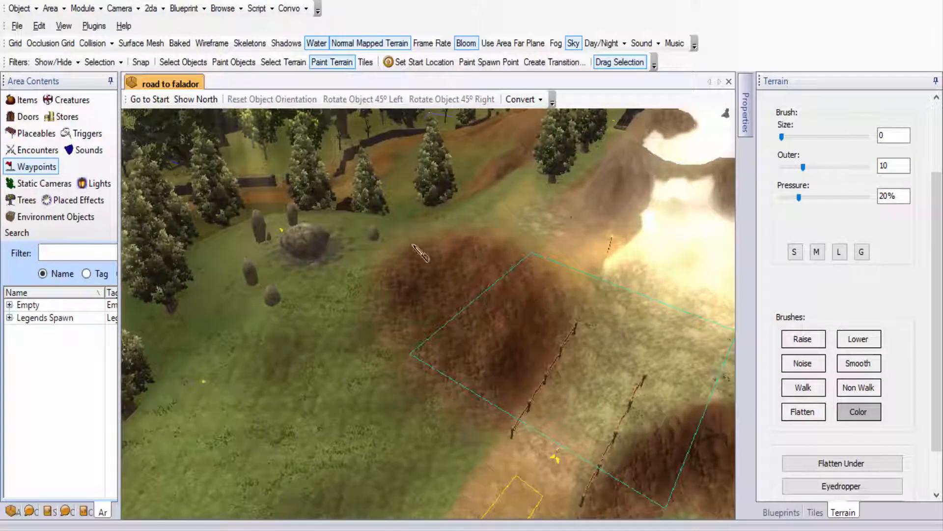
middle_drag(506, 310, 549, 287)
Step: Shade the dirt between the trees, the strip leading to the field and the field's edge near the catapult with brown
mouse_move(515, 276)
mouse_down()
mouse_move(483, 262)
mouse_move(461, 228)
mouse_up()
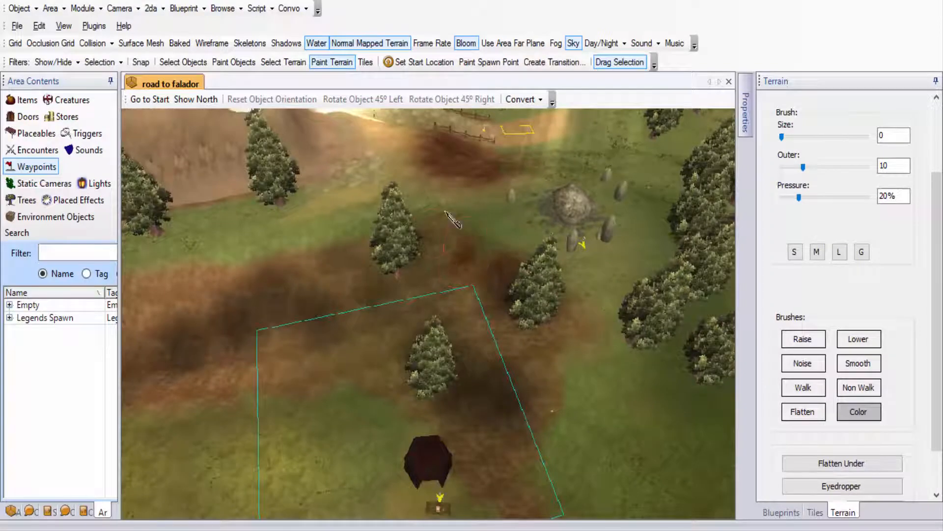
drag(395, 243, 311, 272)
middle_drag(245, 276, 665, 260)
drag(366, 278, 327, 361)
middle_drag(348, 352, 551, 285)
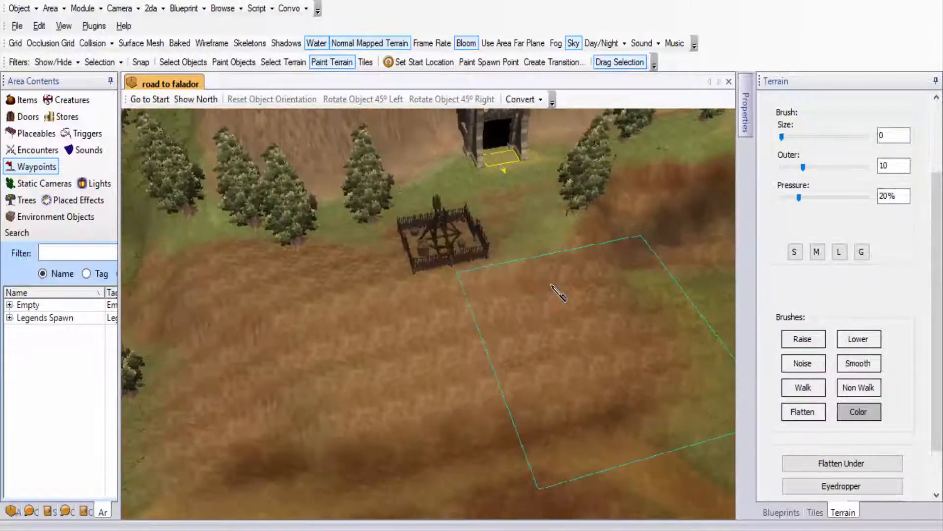
mouse_move(480, 301)
mouse_down()
mouse_move(497, 303)
mouse_move(379, 302)
mouse_up()
scroll(428, 300, down, 3)
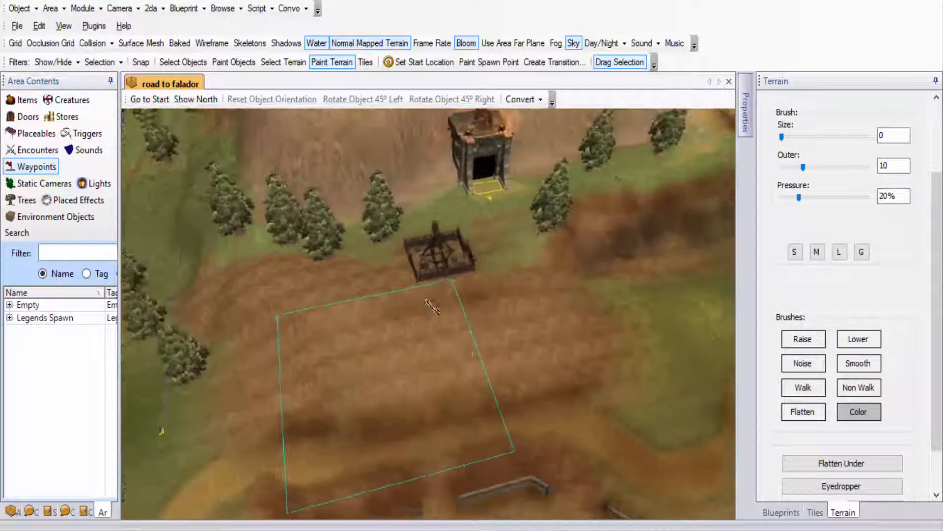
Step: Select the fenced catapult at the edge of the dirt field and delete it
click(183, 62)
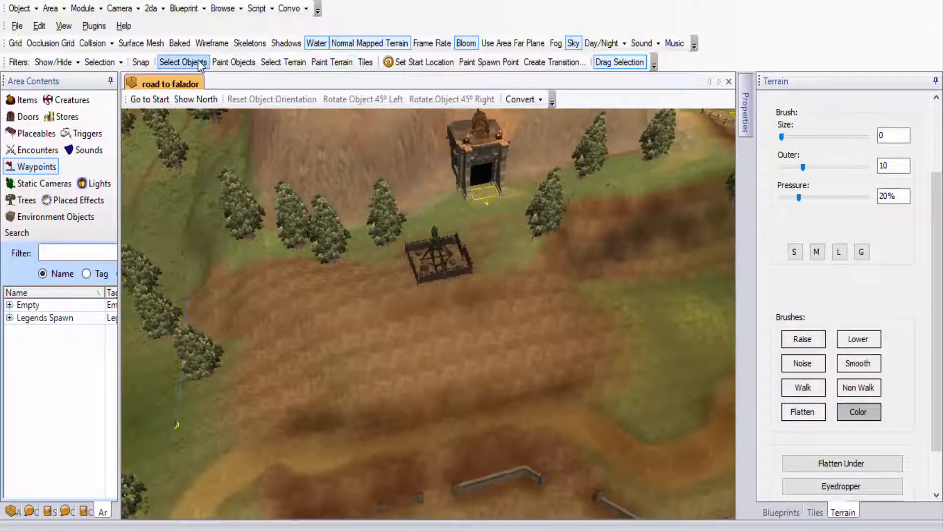
middle_drag(524, 278, 400, 221)
middle_drag(442, 279, 457, 324)
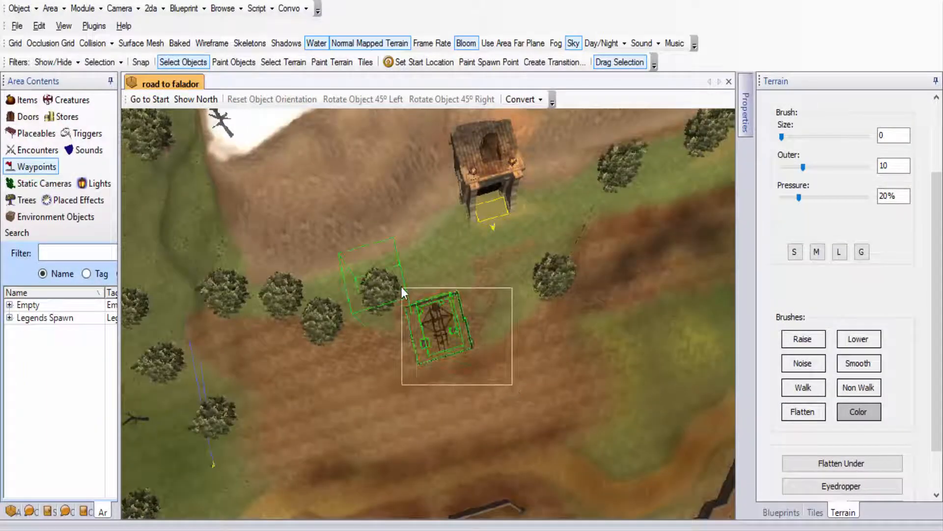
key(Delete)
Step: Examine the shaded dirt field, the walled road and the mounds around the snowy hill from several angles
middle_drag(545, 363, 536, 314)
middle_drag(422, 361, 488, 470)
middle_drag(432, 230, 525, 329)
scroll(488, 287, up, 3)
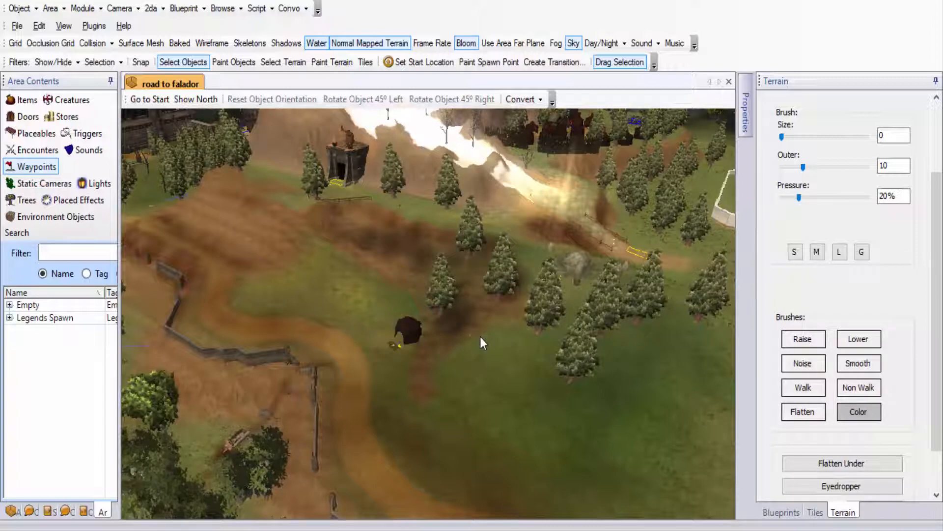
scroll(479, 337, down, 2)
middle_drag(457, 340, 479, 298)
scroll(578, 307, up, 4)
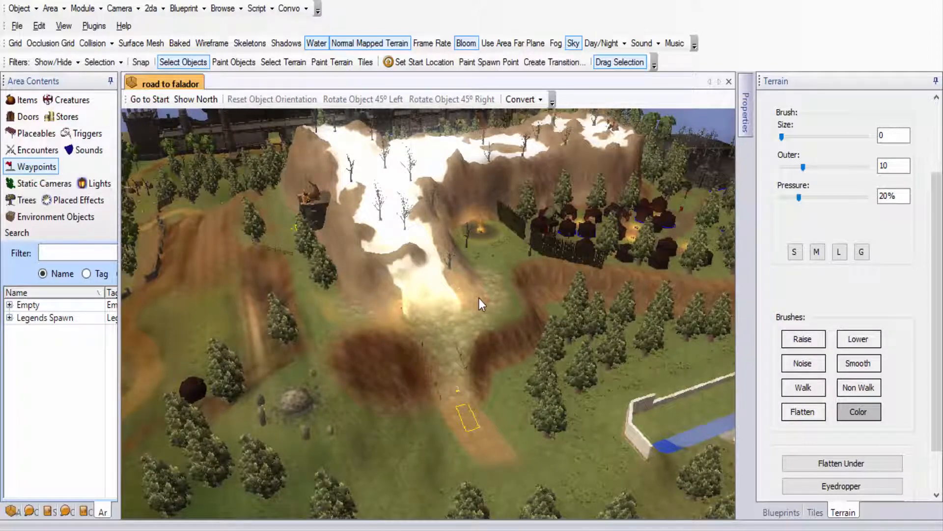
scroll(478, 298, down, 3)
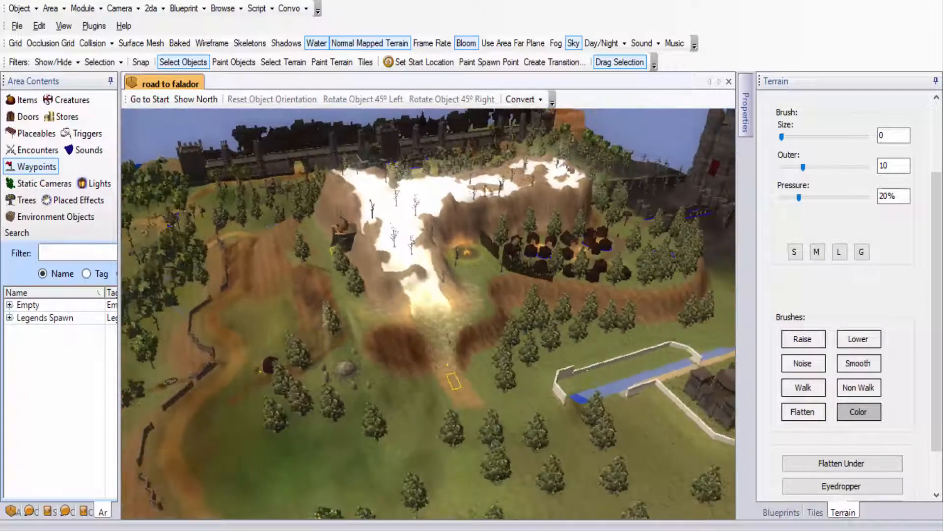
middle_drag(459, 263, 532, 264)
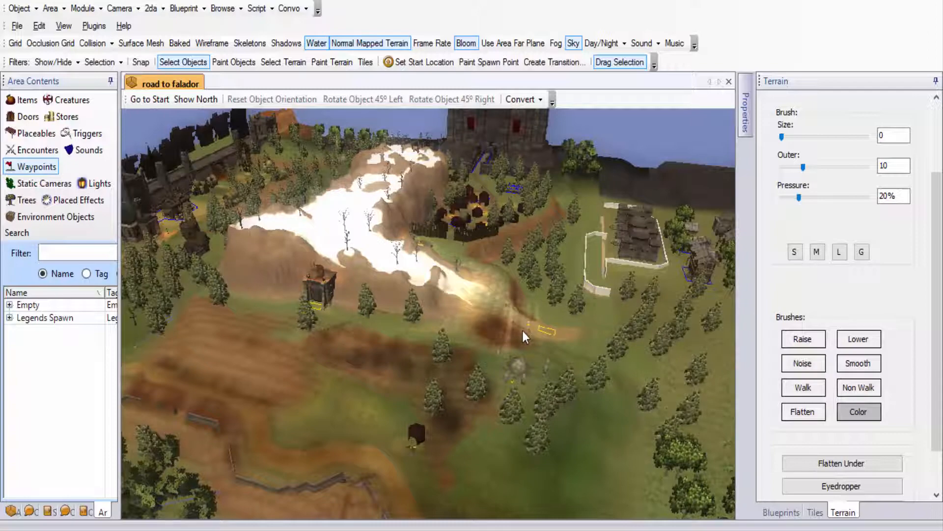
mouse_move(523, 328)
middle_down()
mouse_move(548, 375)
mouse_move(537, 340)
middle_up()
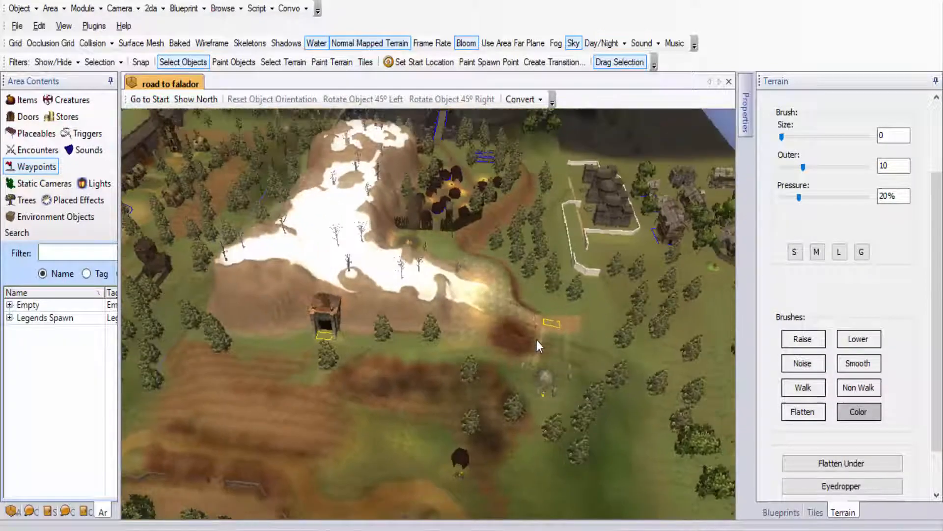